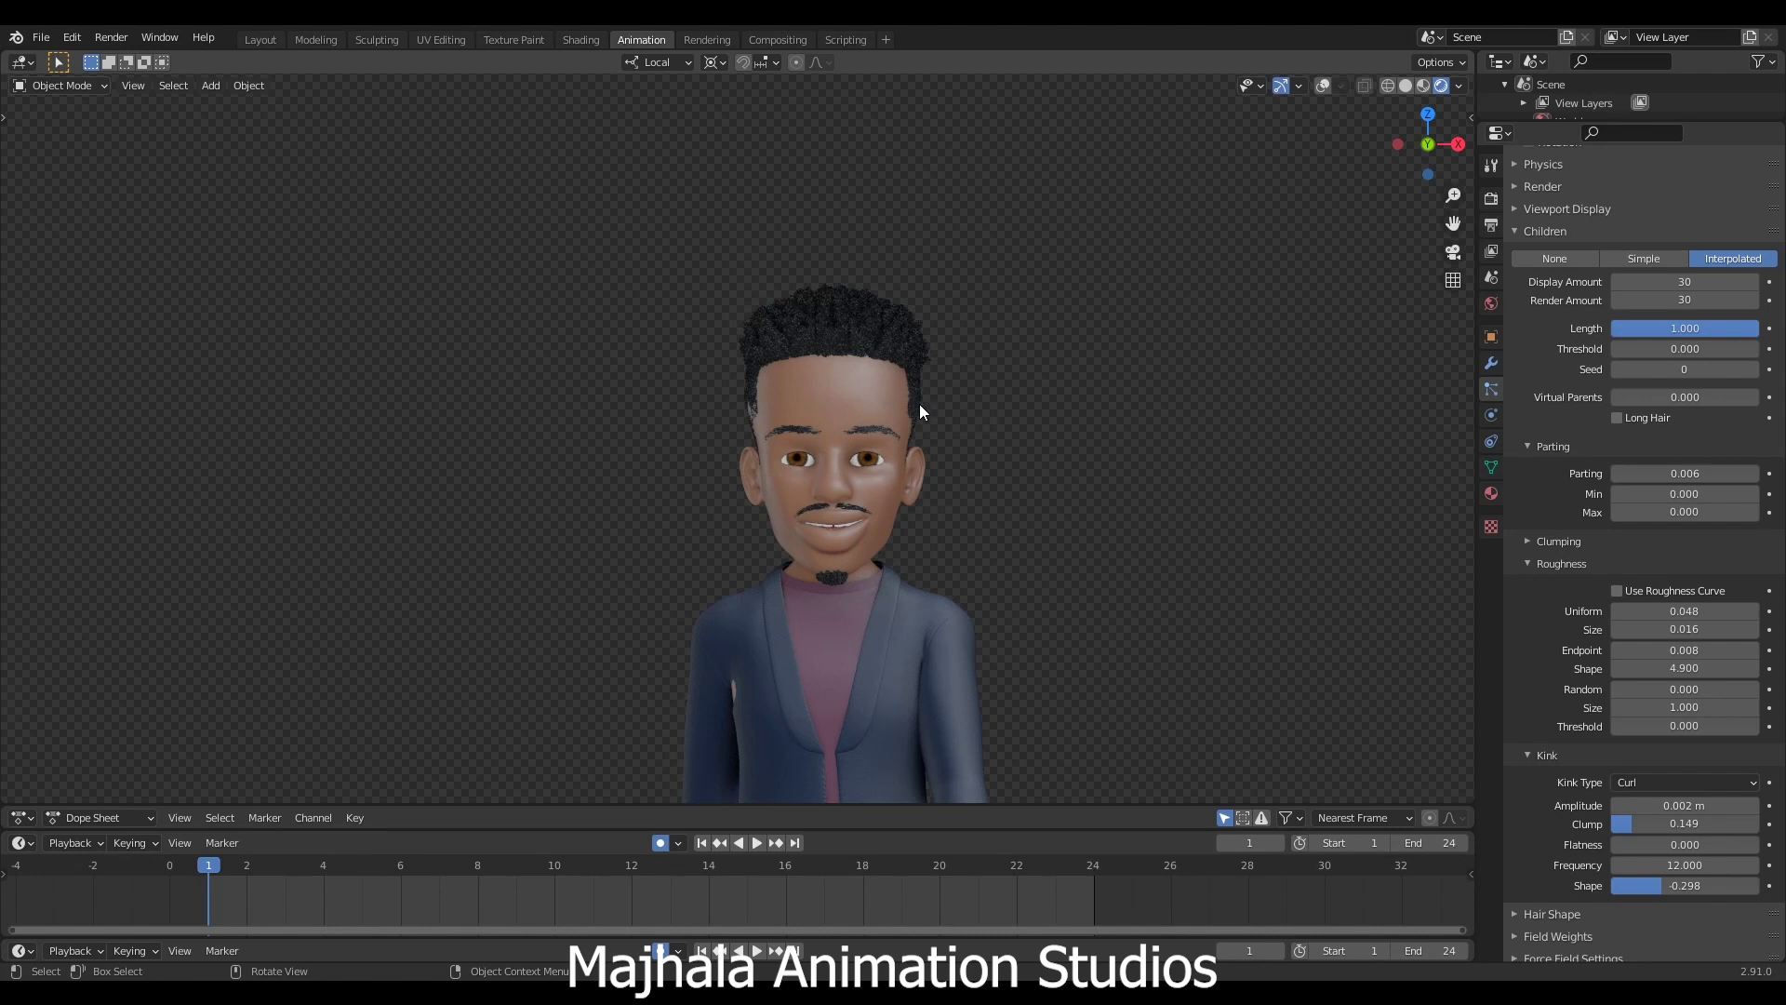
Examine the character's curly hairstyle and faded sides from the front and side.
key(KP_3)
scroll(893, 411, up, 4)
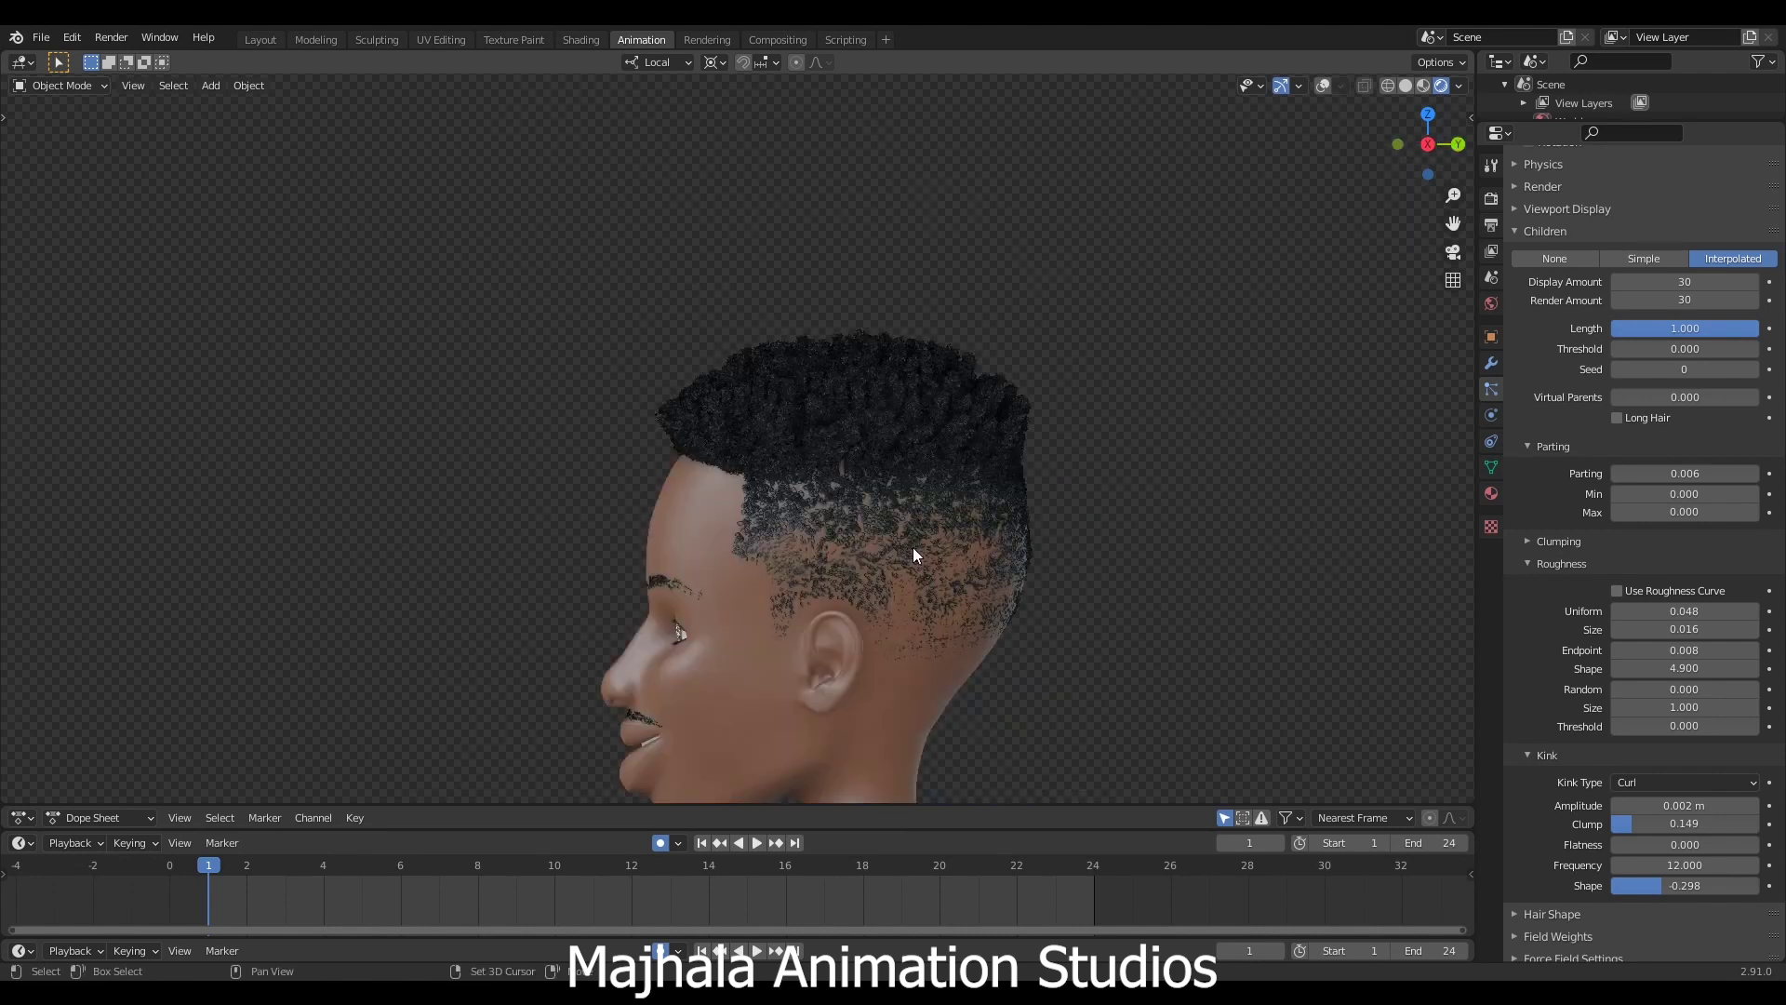
middle_drag(980, 518, 1009, 576)
key(KP_3)
scroll(1057, 632, up, 1)
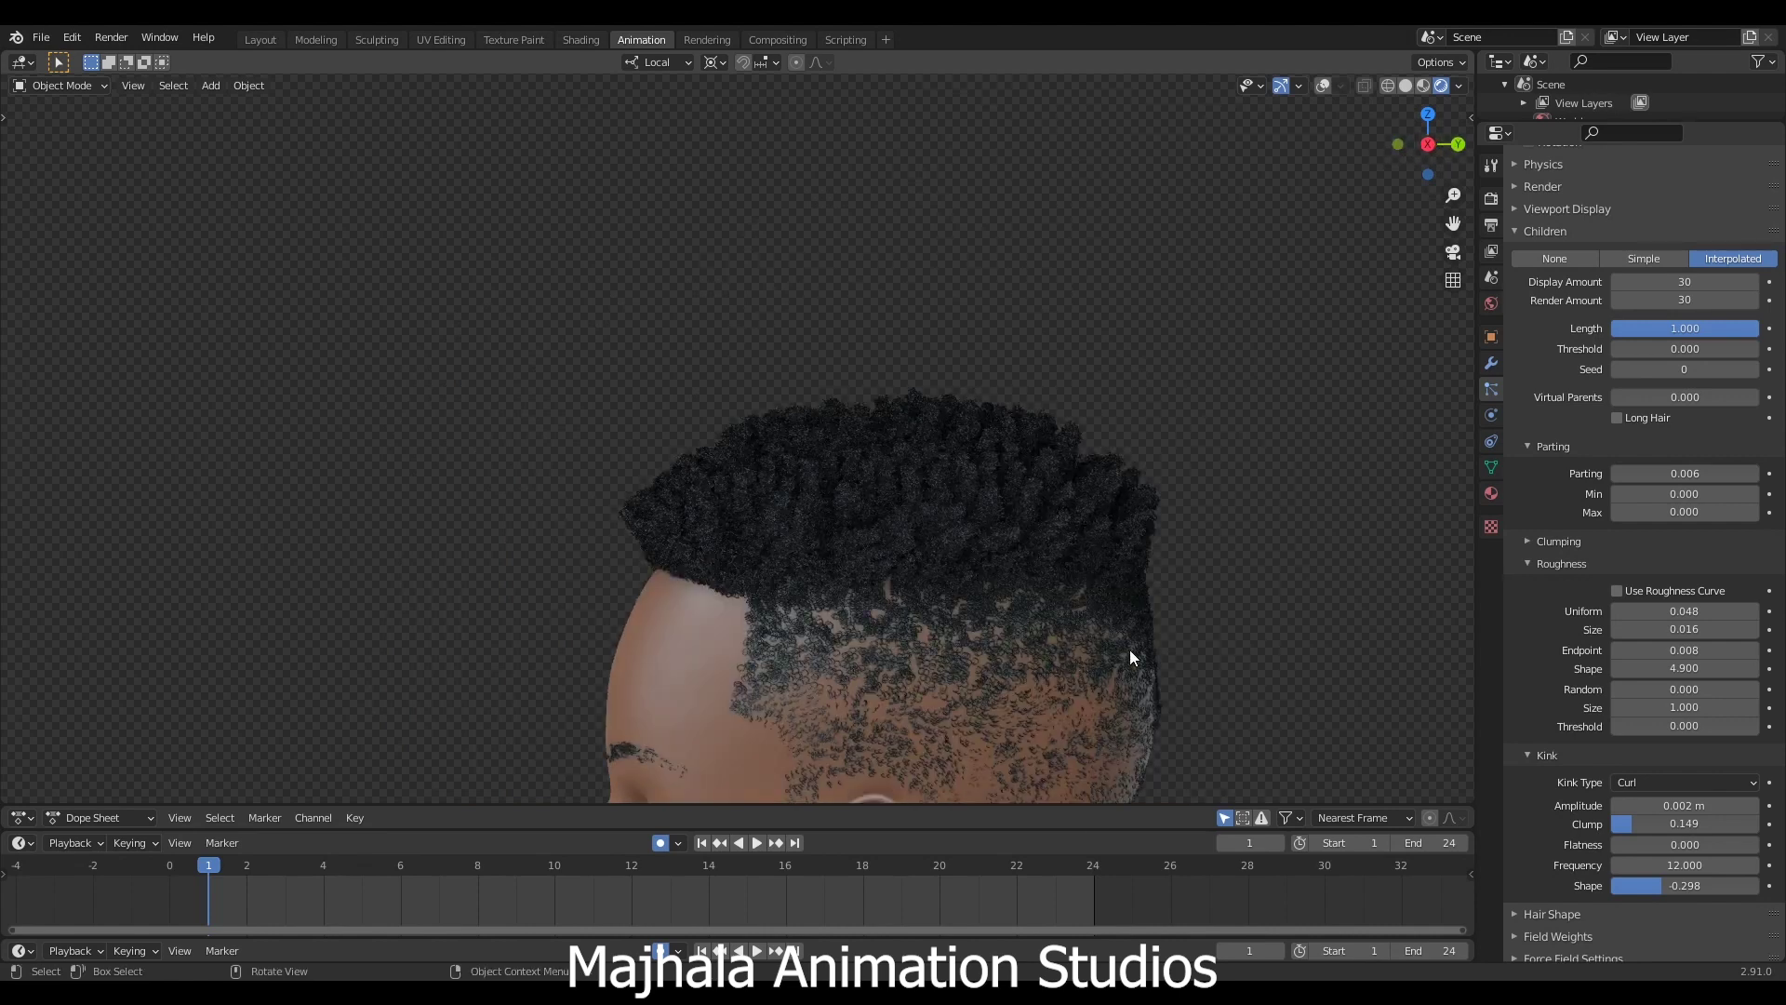
scroll(1057, 633, down, 3)
key(KP_1)
middle_drag(876, 504, 930, 510)
scroll(930, 510, down, 4)
scroll(867, 510, up, 3)
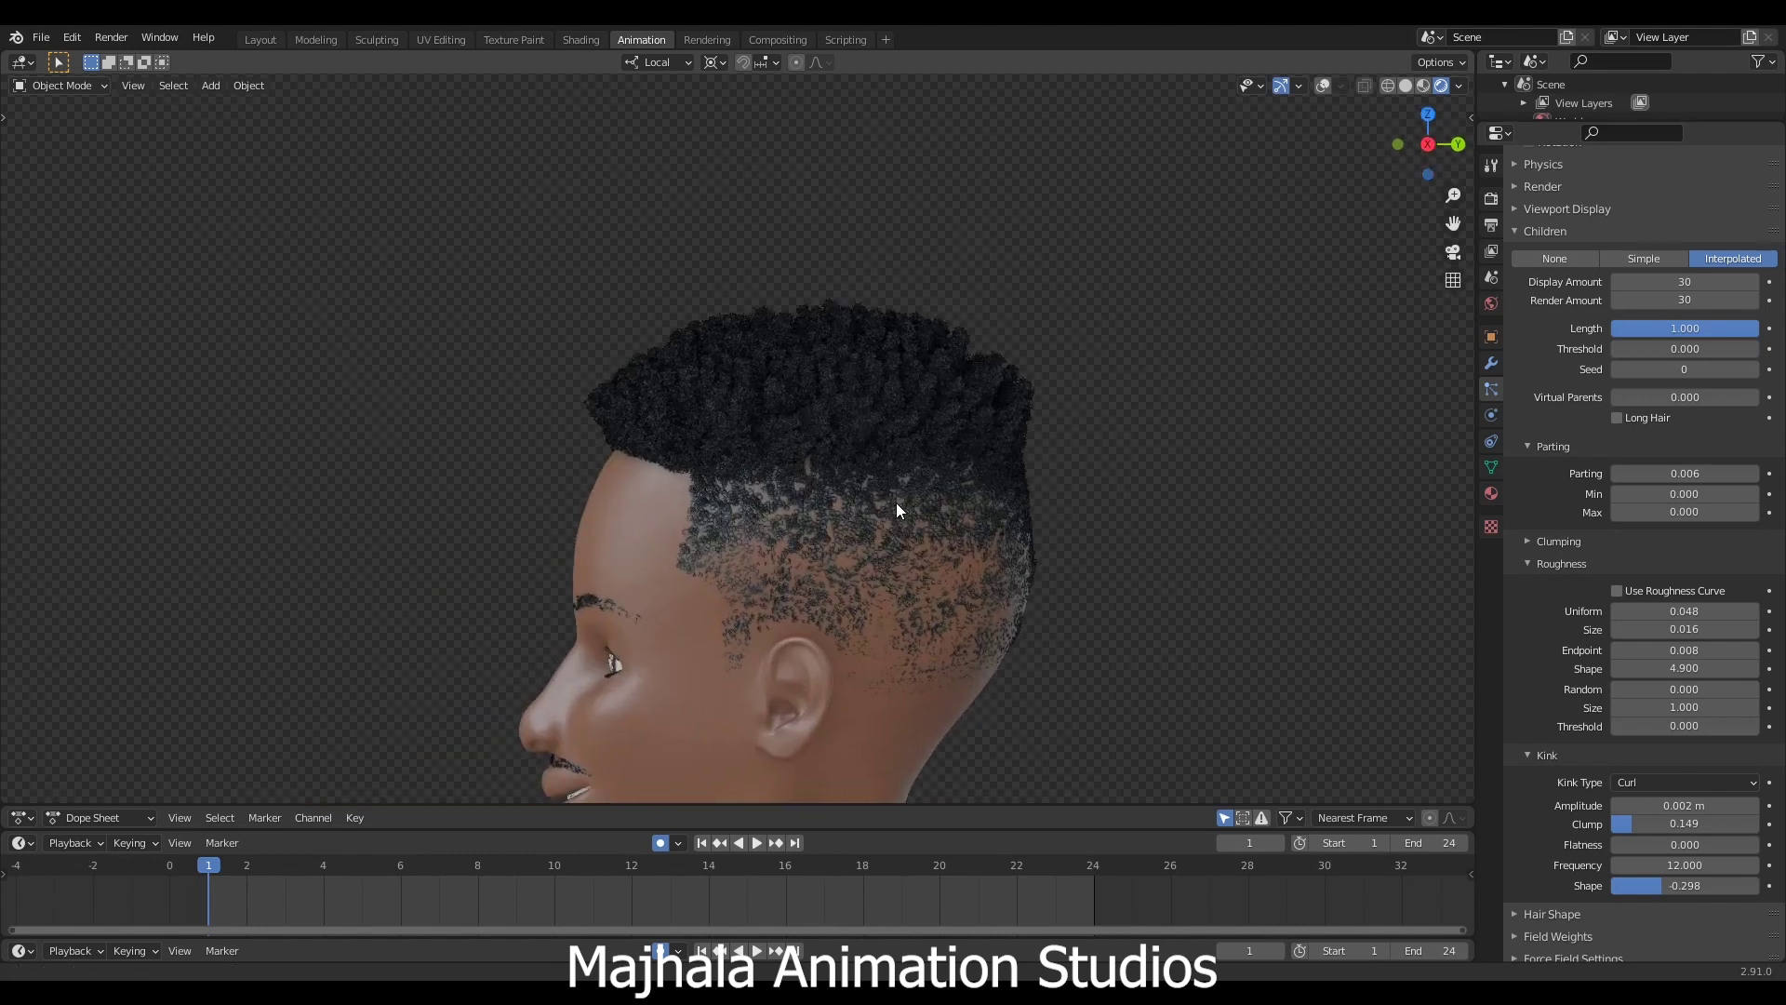
scroll(1642, 558, up, 4)
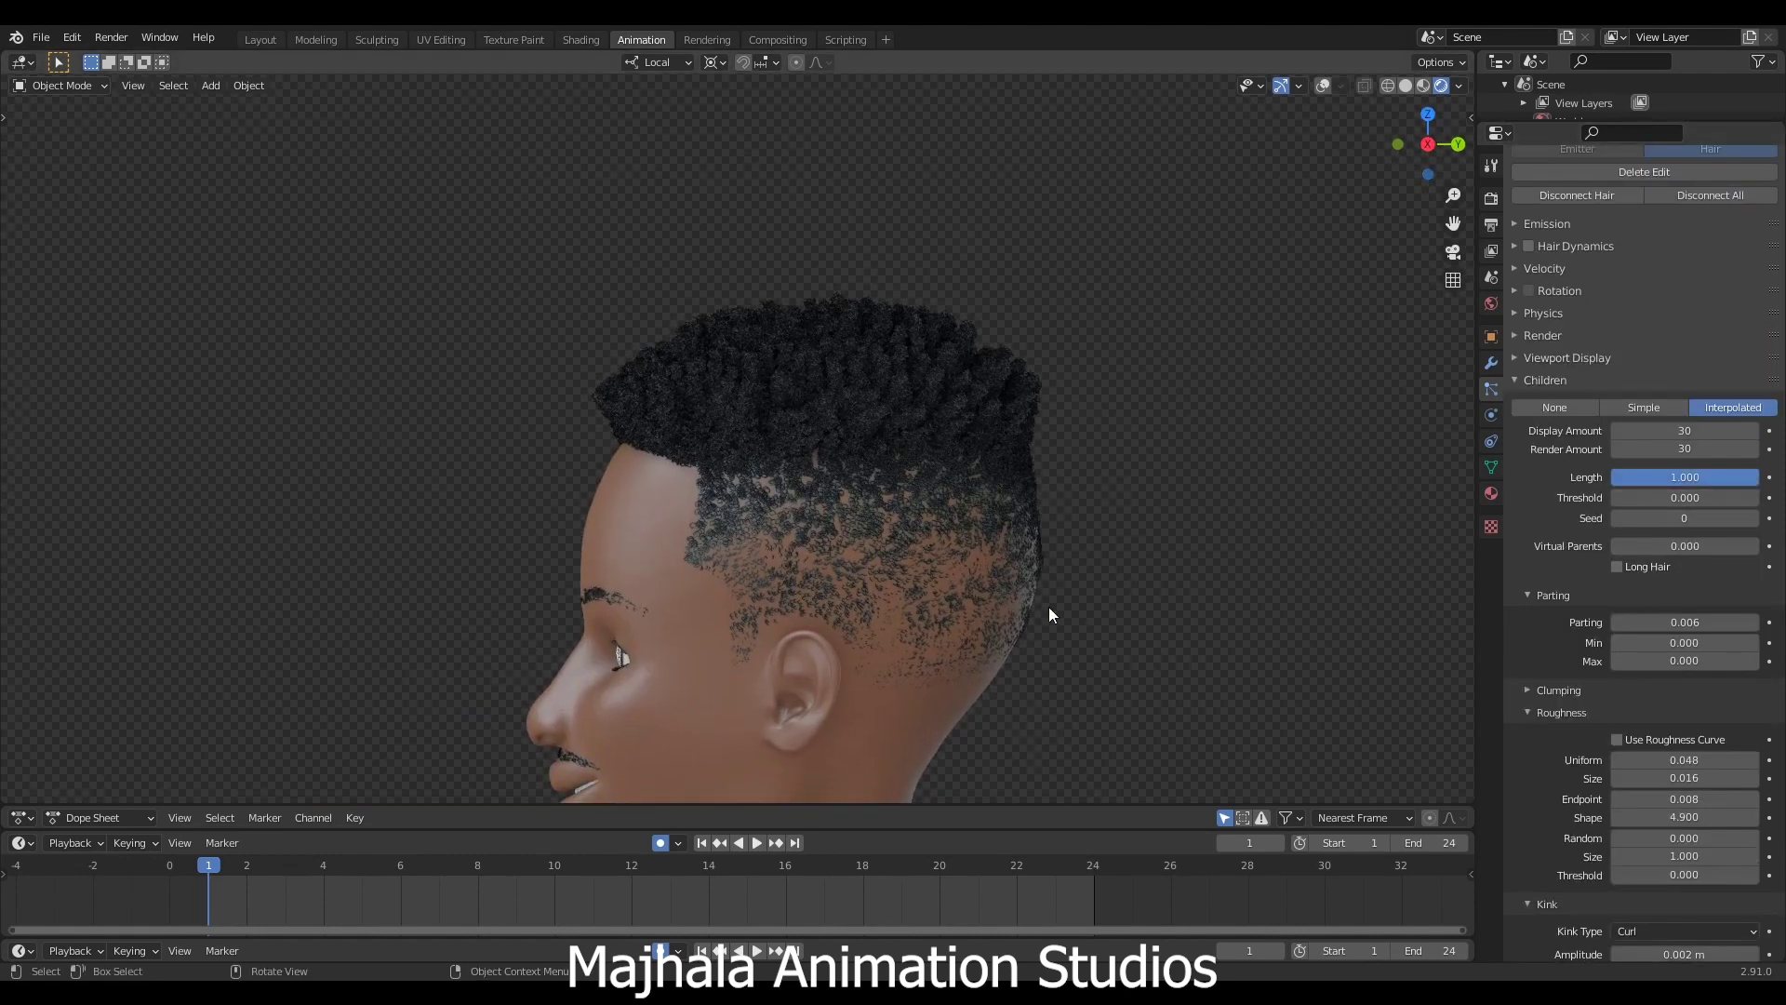
Toggle the viewport display of the Afrcan Hairstyle_4 particle system and inspect its curls up close from the side.
scroll(1658, 577, up, 7)
click(1717, 329)
click(1717, 329)
scroll(787, 543, down, 2)
scroll(903, 545, down, 2)
middle_drag(787, 543, 856, 563)
scroll(862, 558, up, 5)
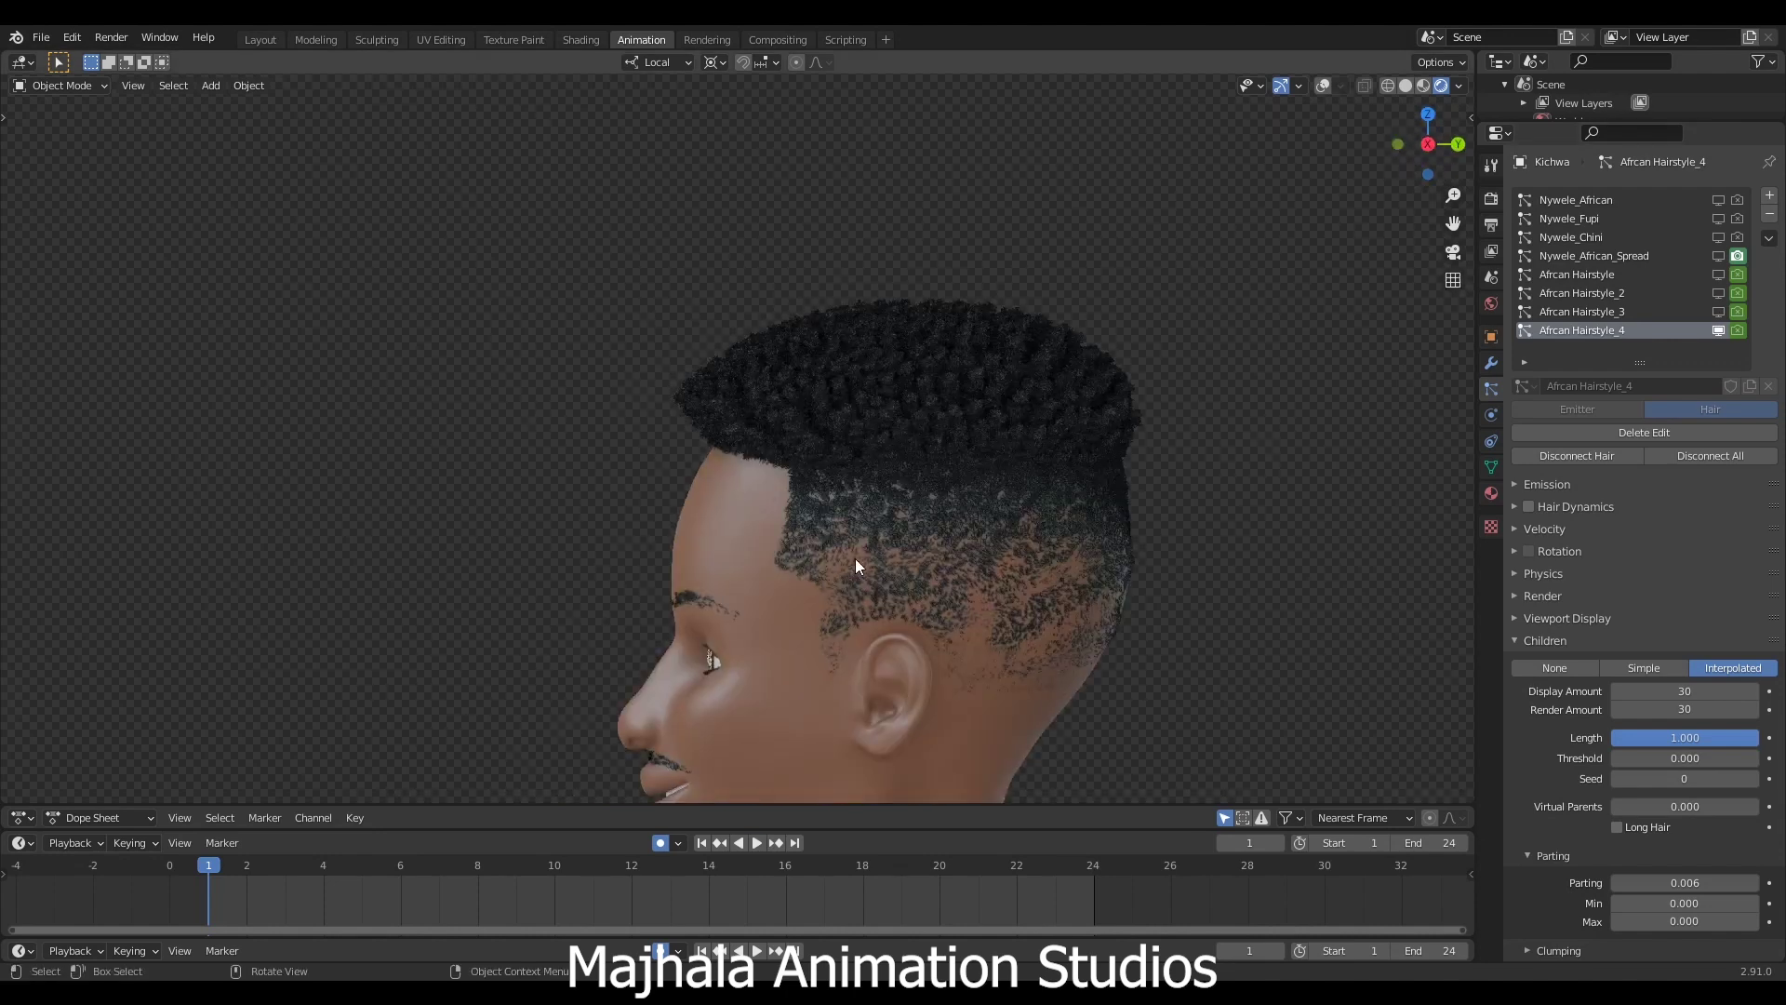
scroll(863, 556, up, 3)
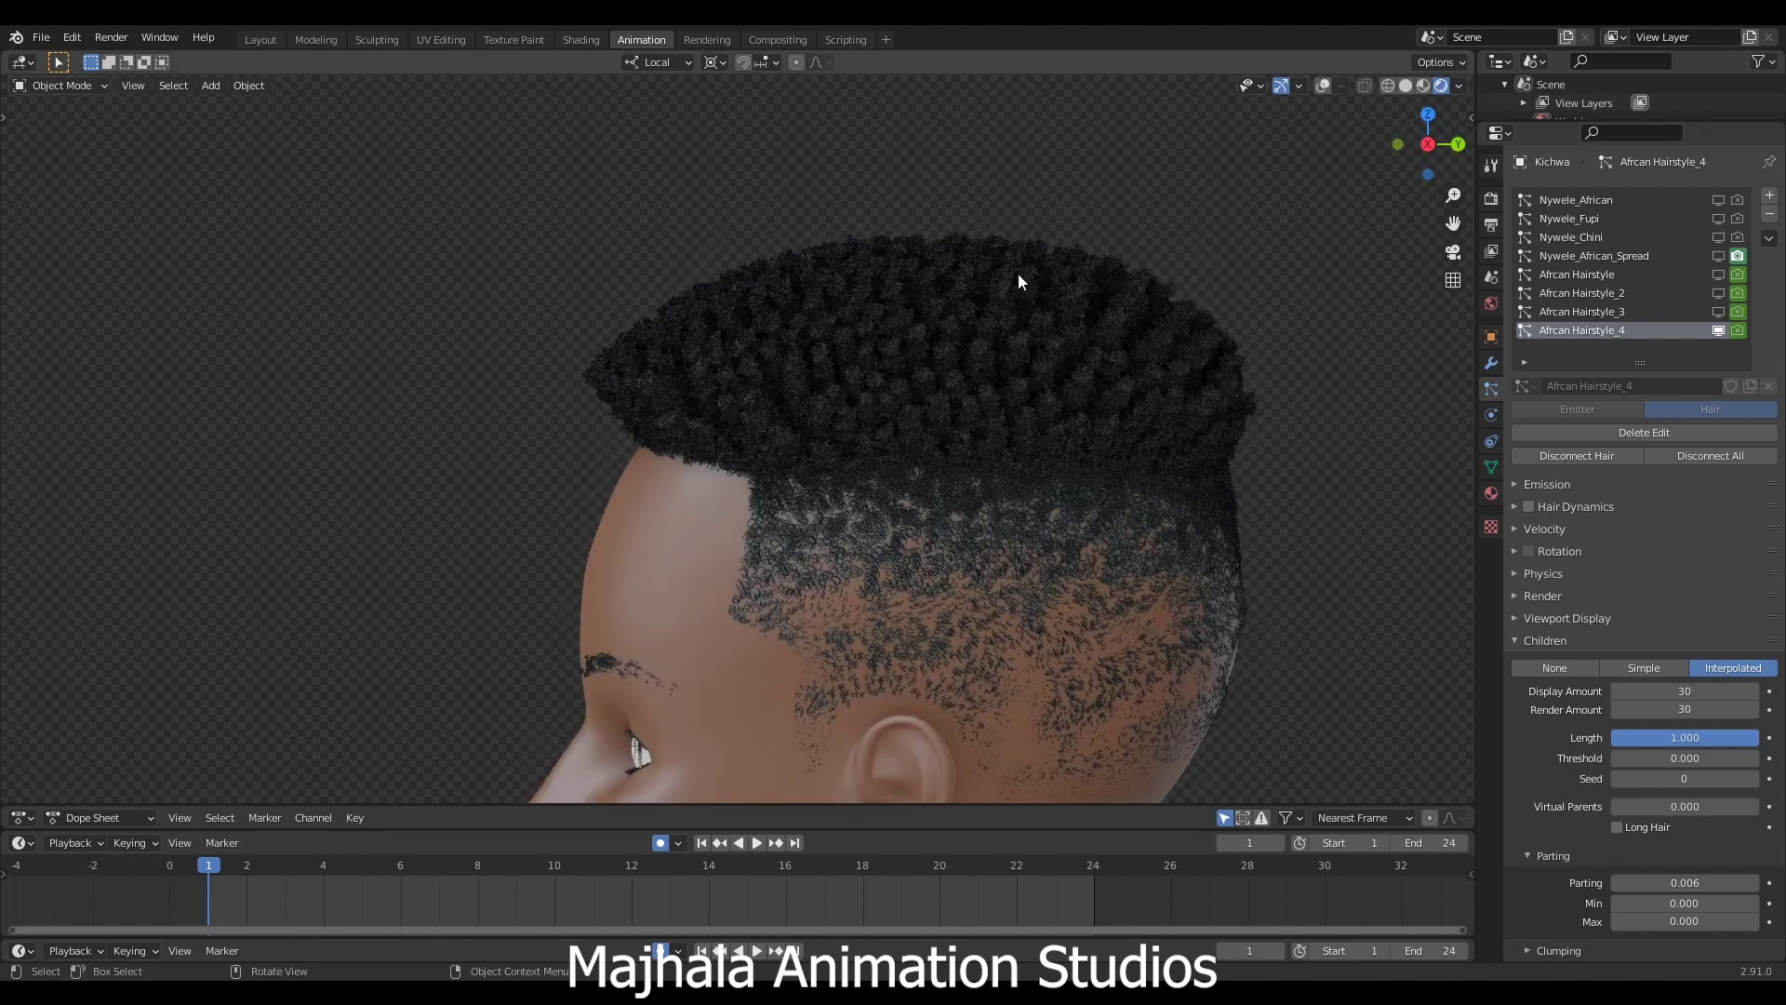
scroll(1359, 622, down, 4)
scroll(1304, 694, up, 1)
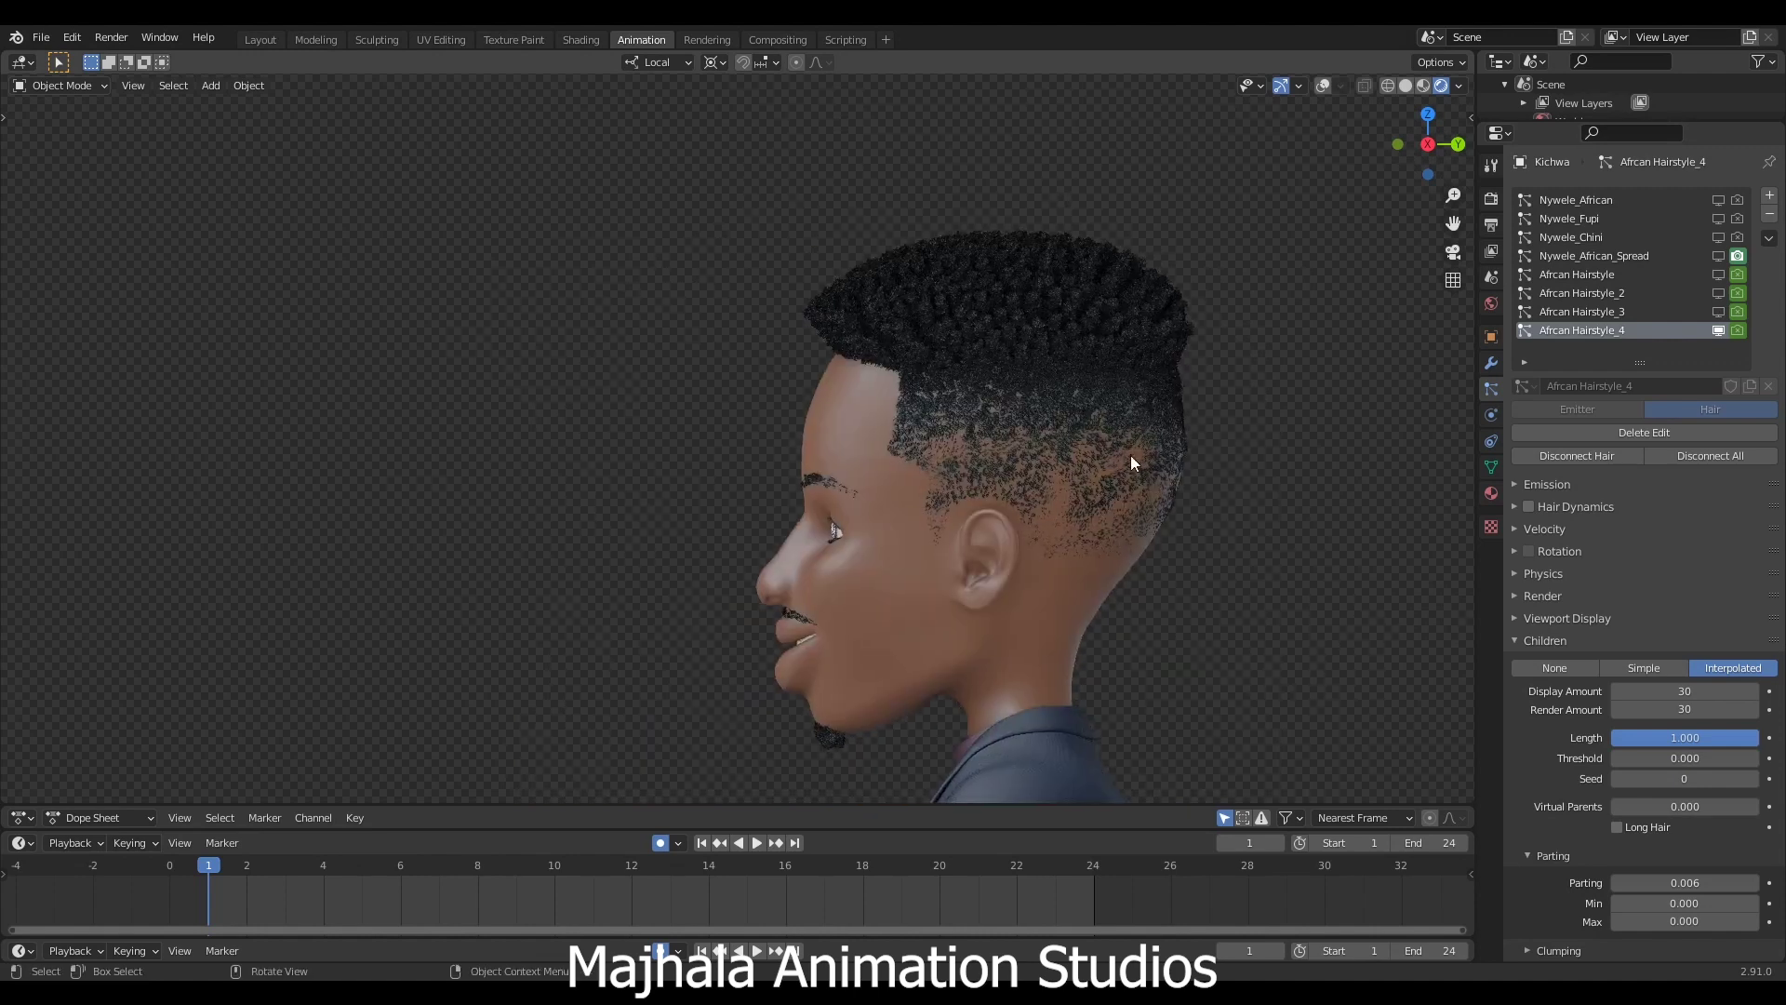
Hide Afrcan Hairstyle_4 and preview the Afrcan Hairstyle_2, Afrcan Hairstyle and Nywele_African_Spread particle systems one at a time.
drag(1719, 331, 1722, 296)
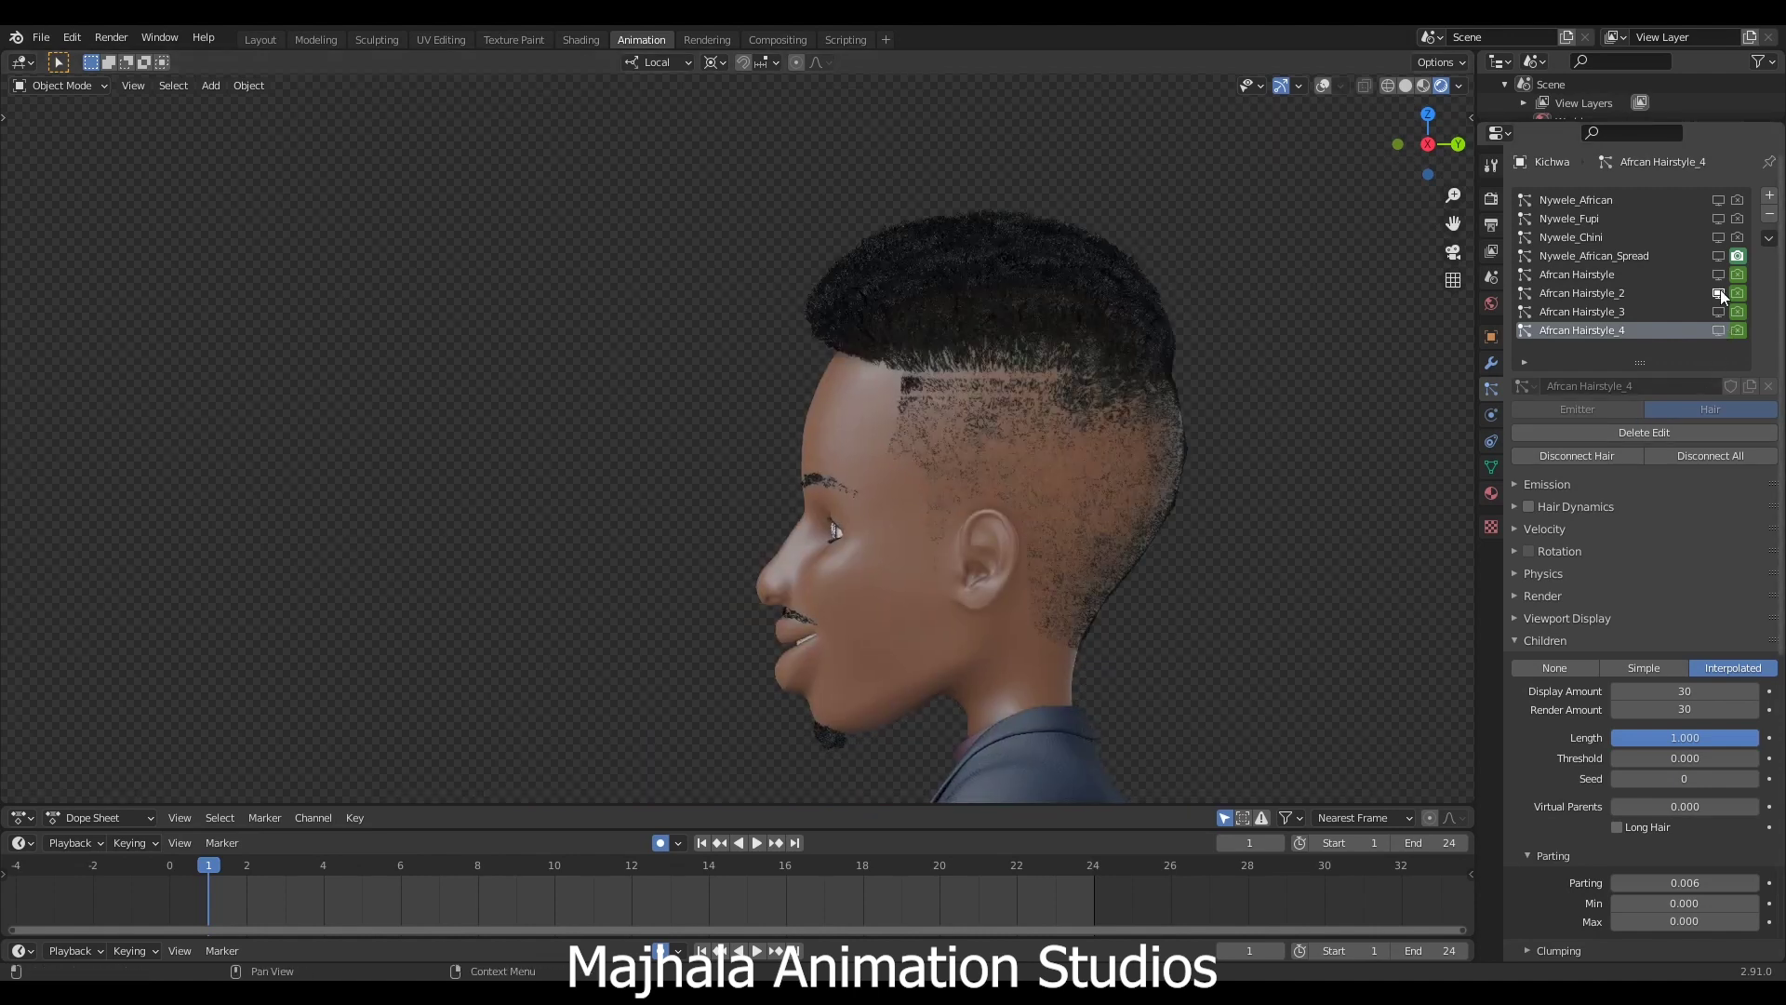
click(1719, 276)
click(1719, 274)
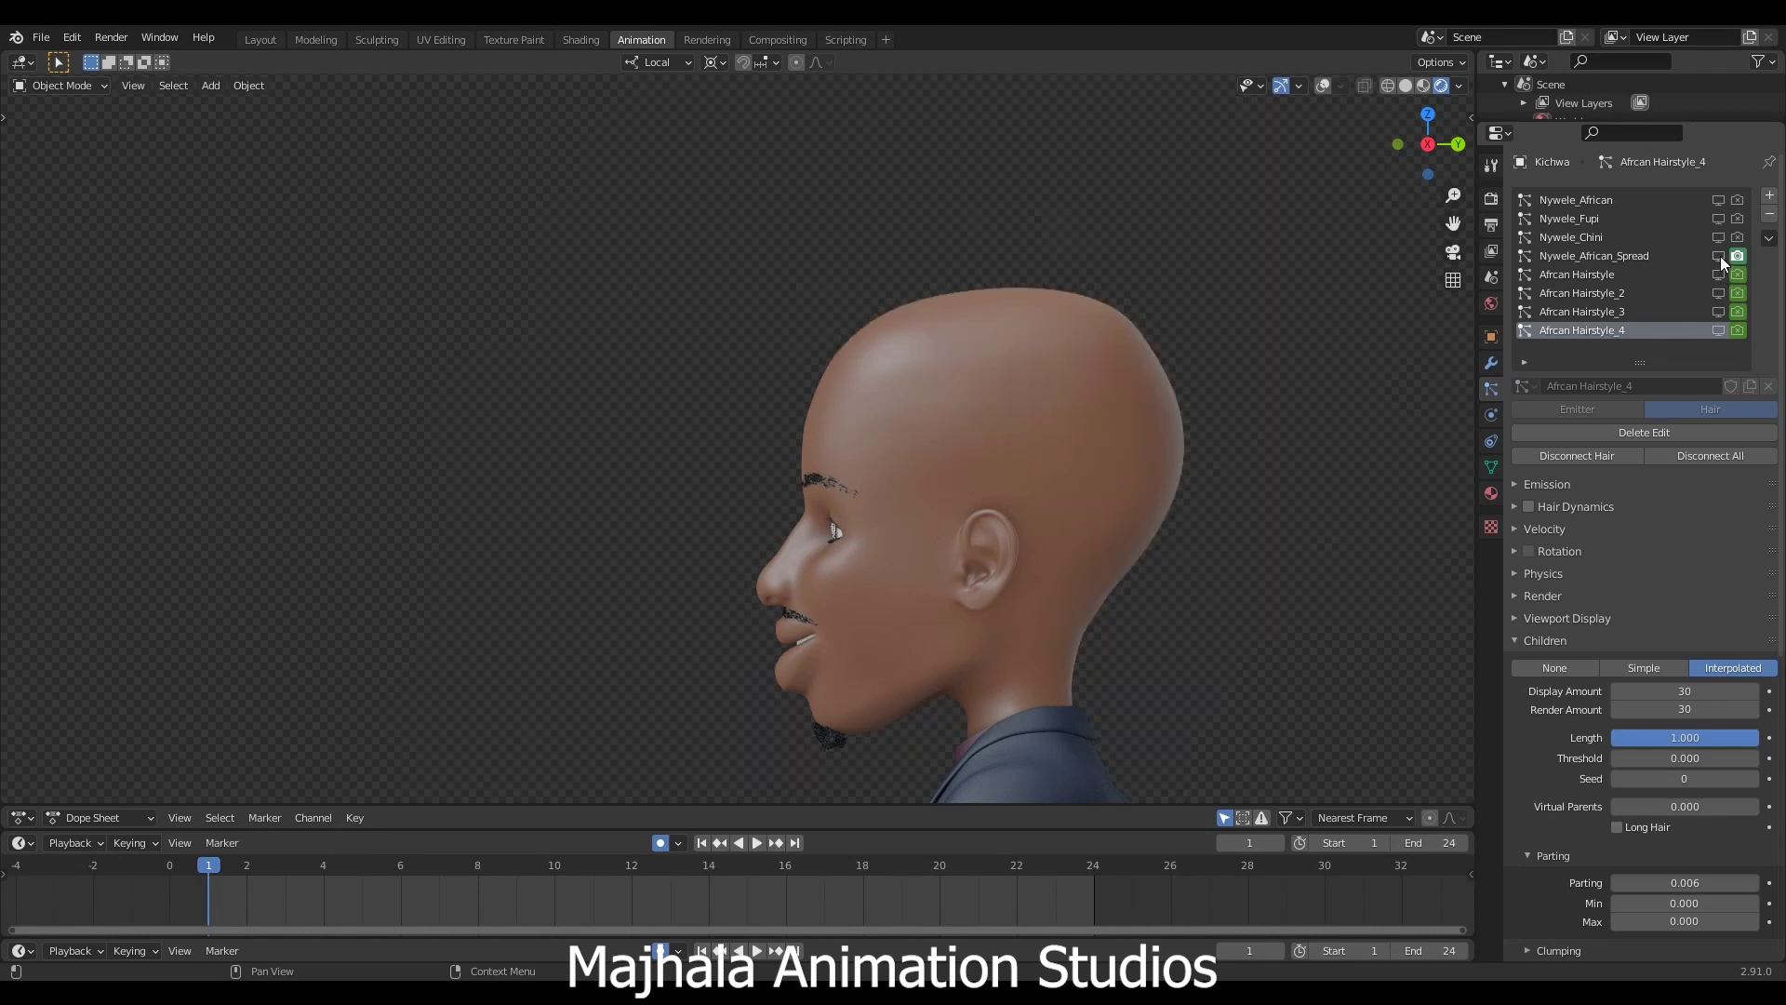
click(1719, 256)
click(1720, 256)
scroll(1125, 581, down, 2)
shift+middle_drag(1125, 582, 1013, 525)
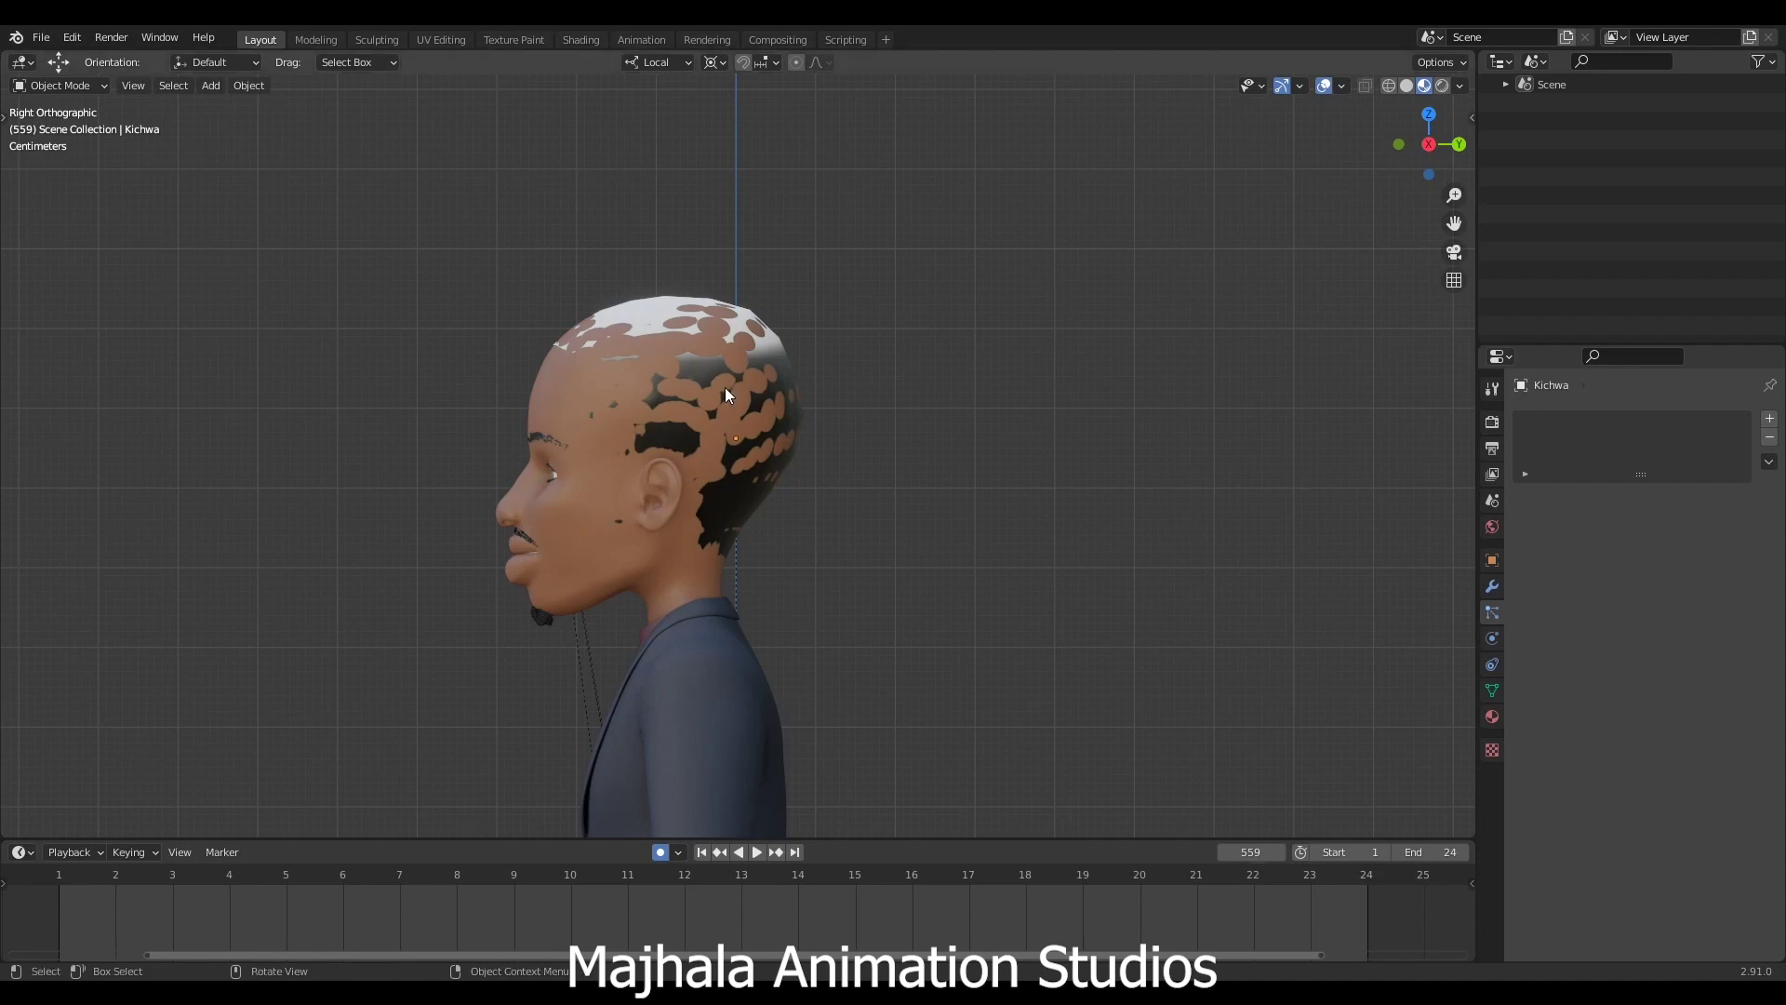
Put the Mond body mesh in Edit Mode and deselect all of its vertices.
scroll(628, 387, up, 2)
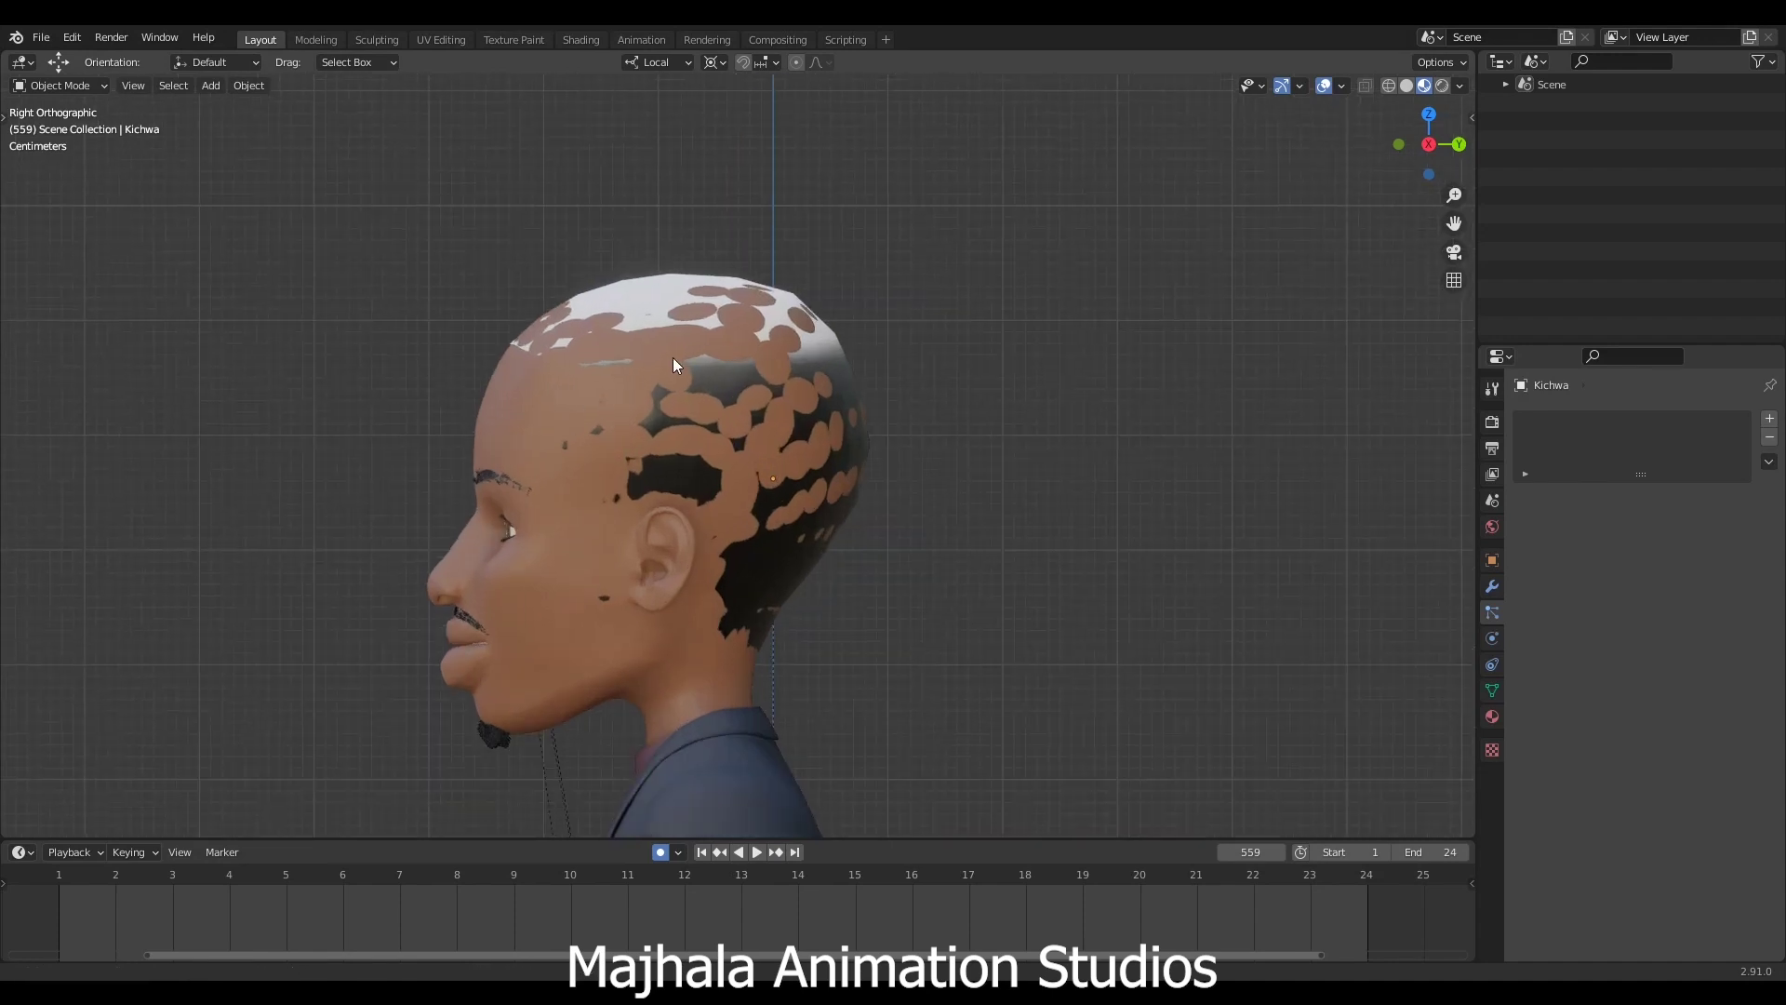
click(510, 391)
scroll(558, 400, up, 3)
scroll(651, 419, down, 4)
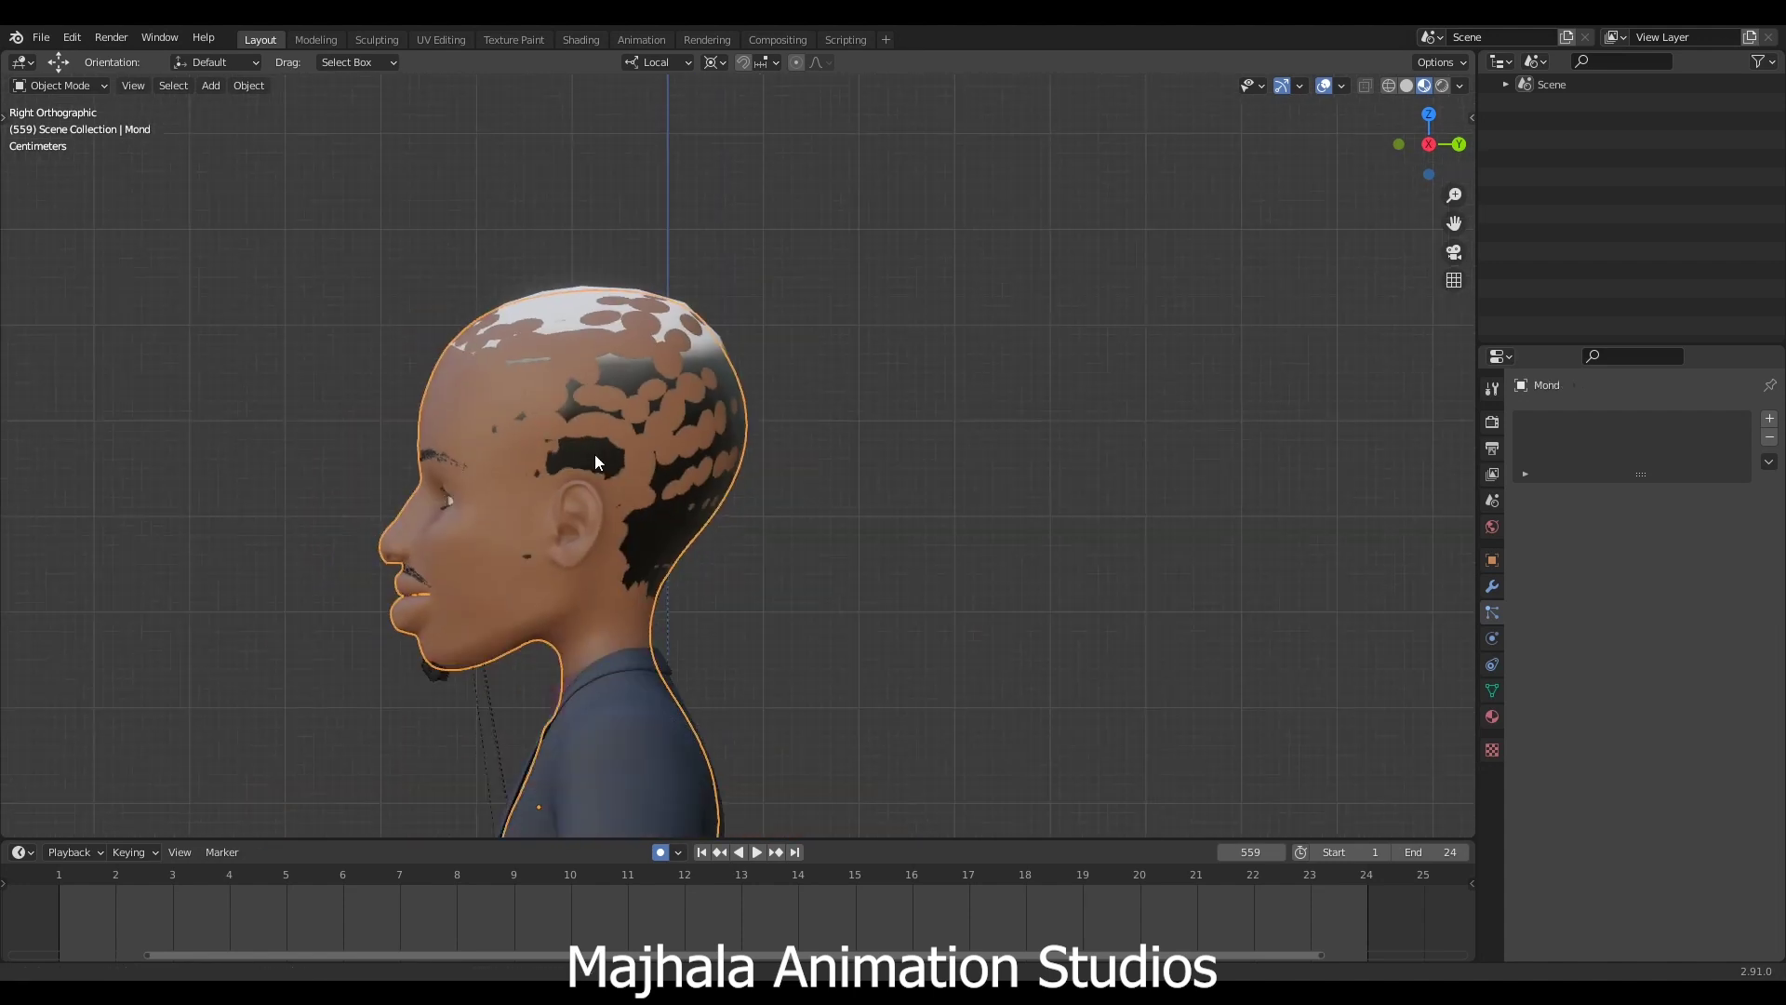
scroll(620, 395, up, 3)
key(Tab)
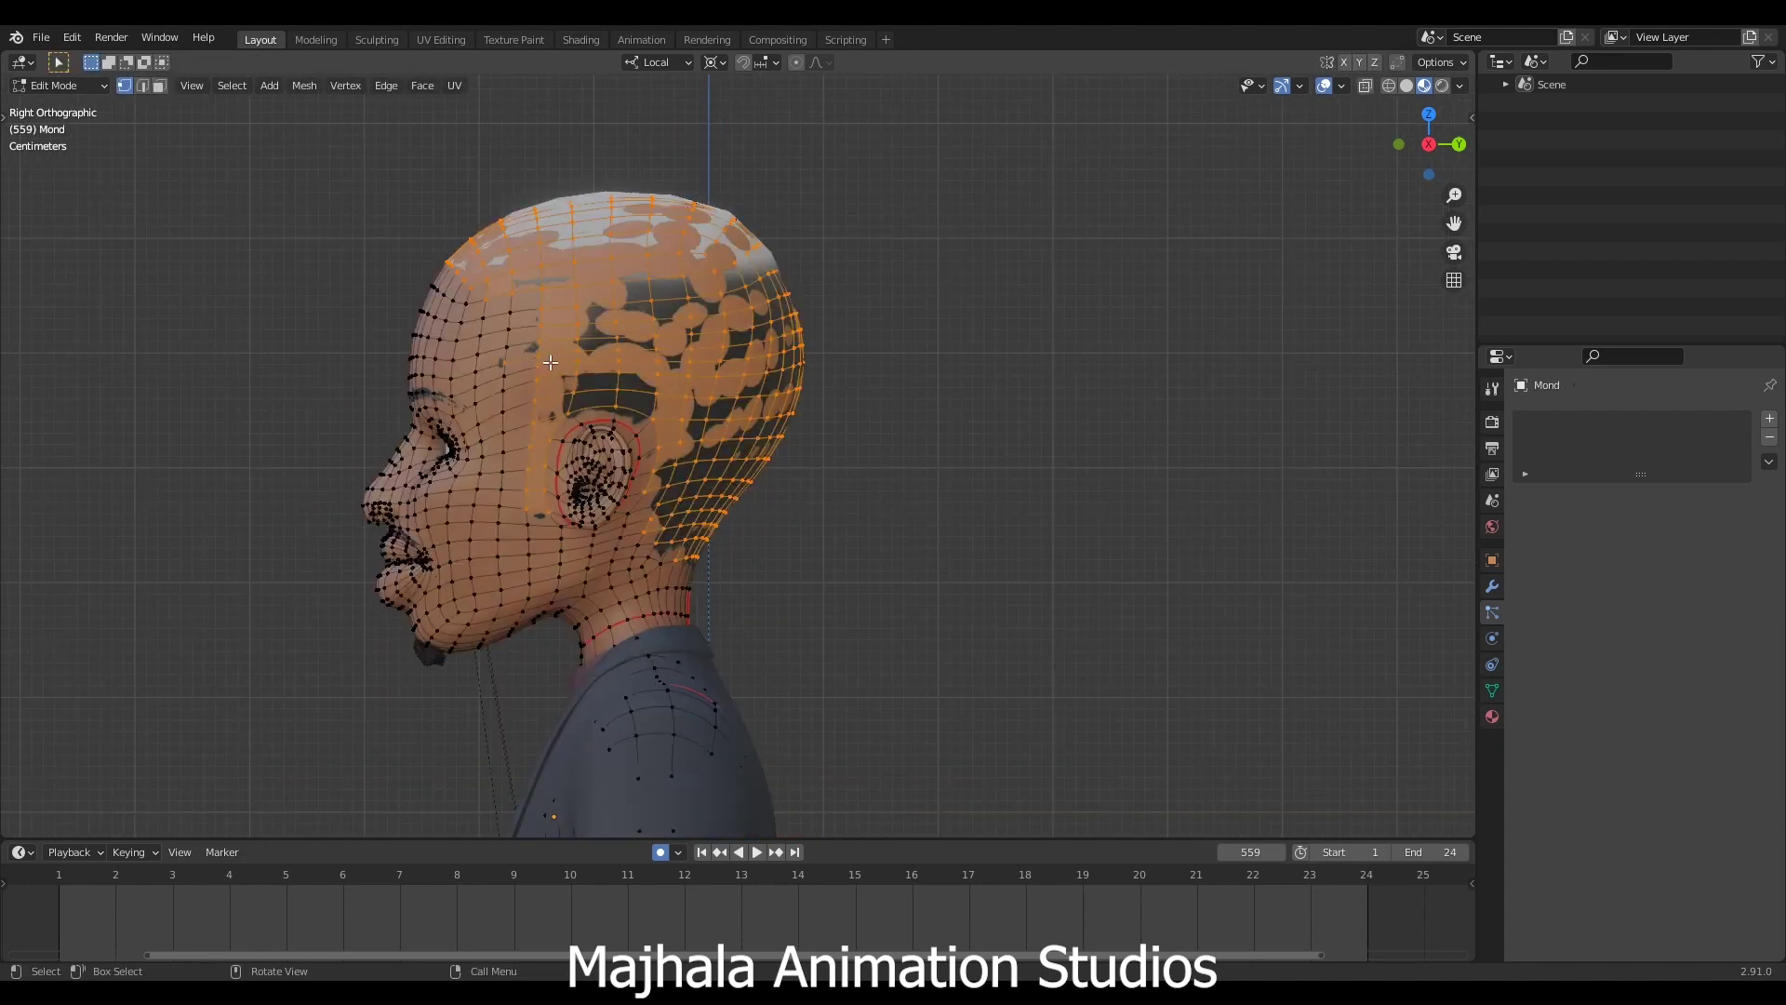
key(a)
key(alt+a)
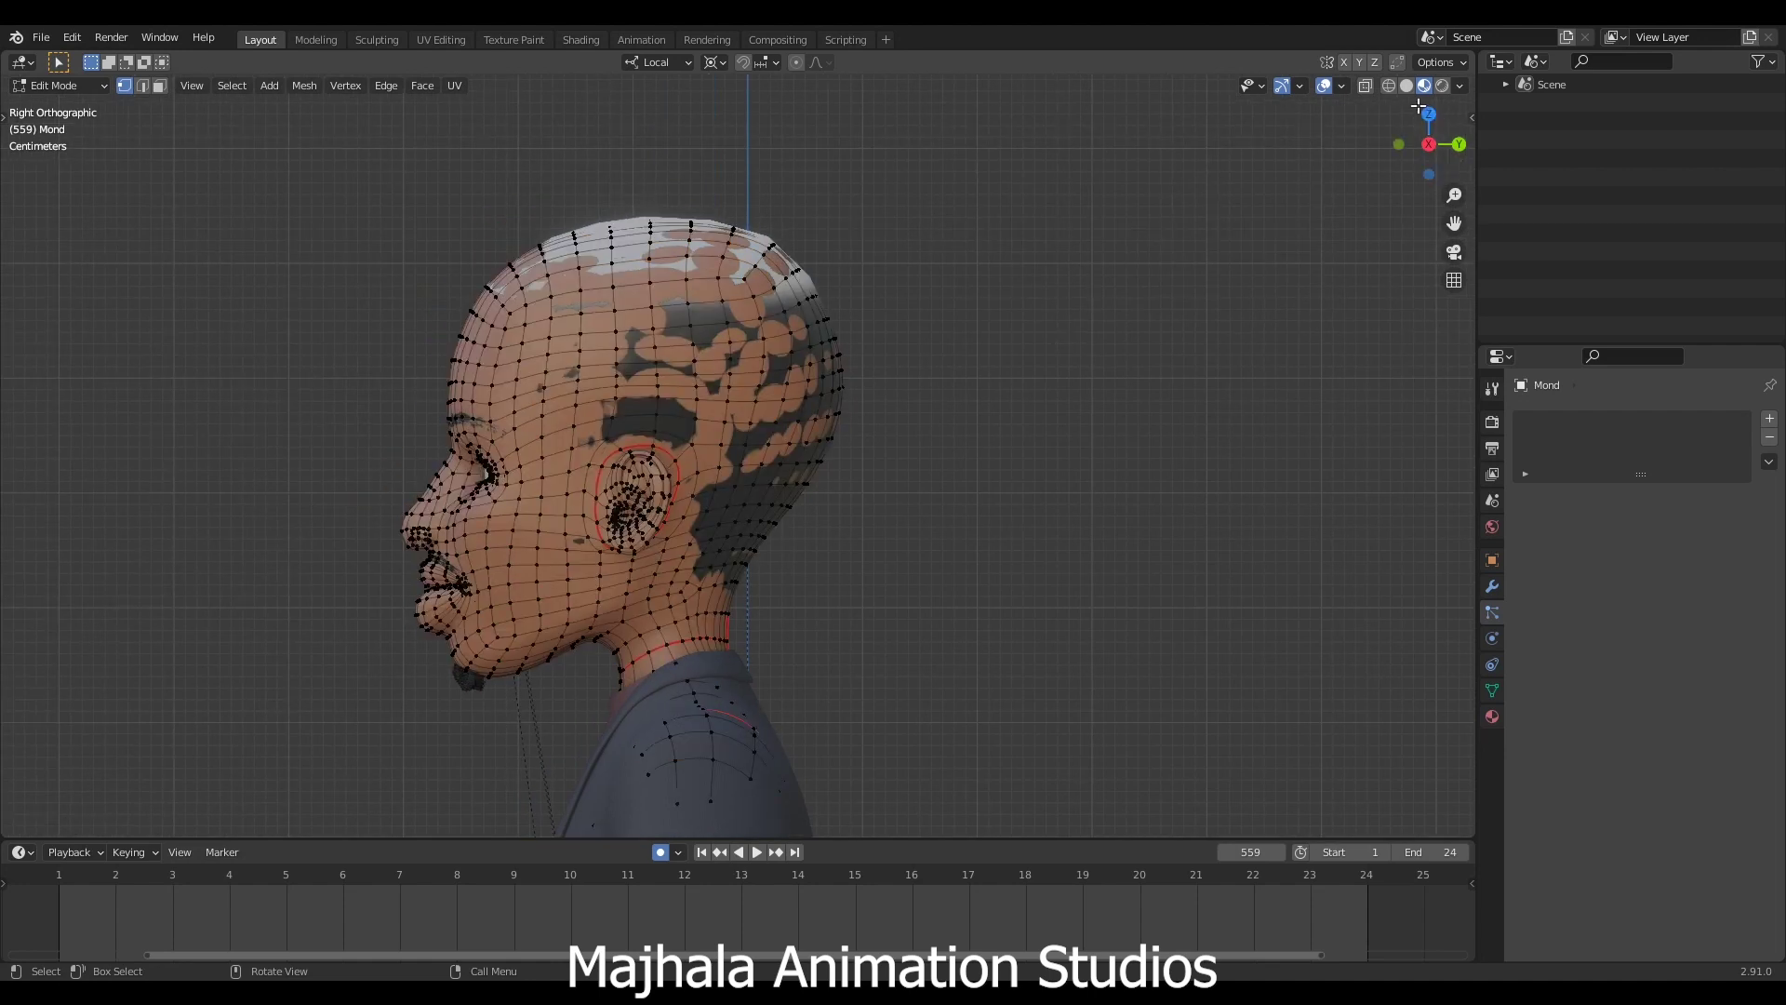
Show the head in wireframe shading with X-ray on so that vertices on both sides are selectable.
click(1406, 86)
click(1365, 85)
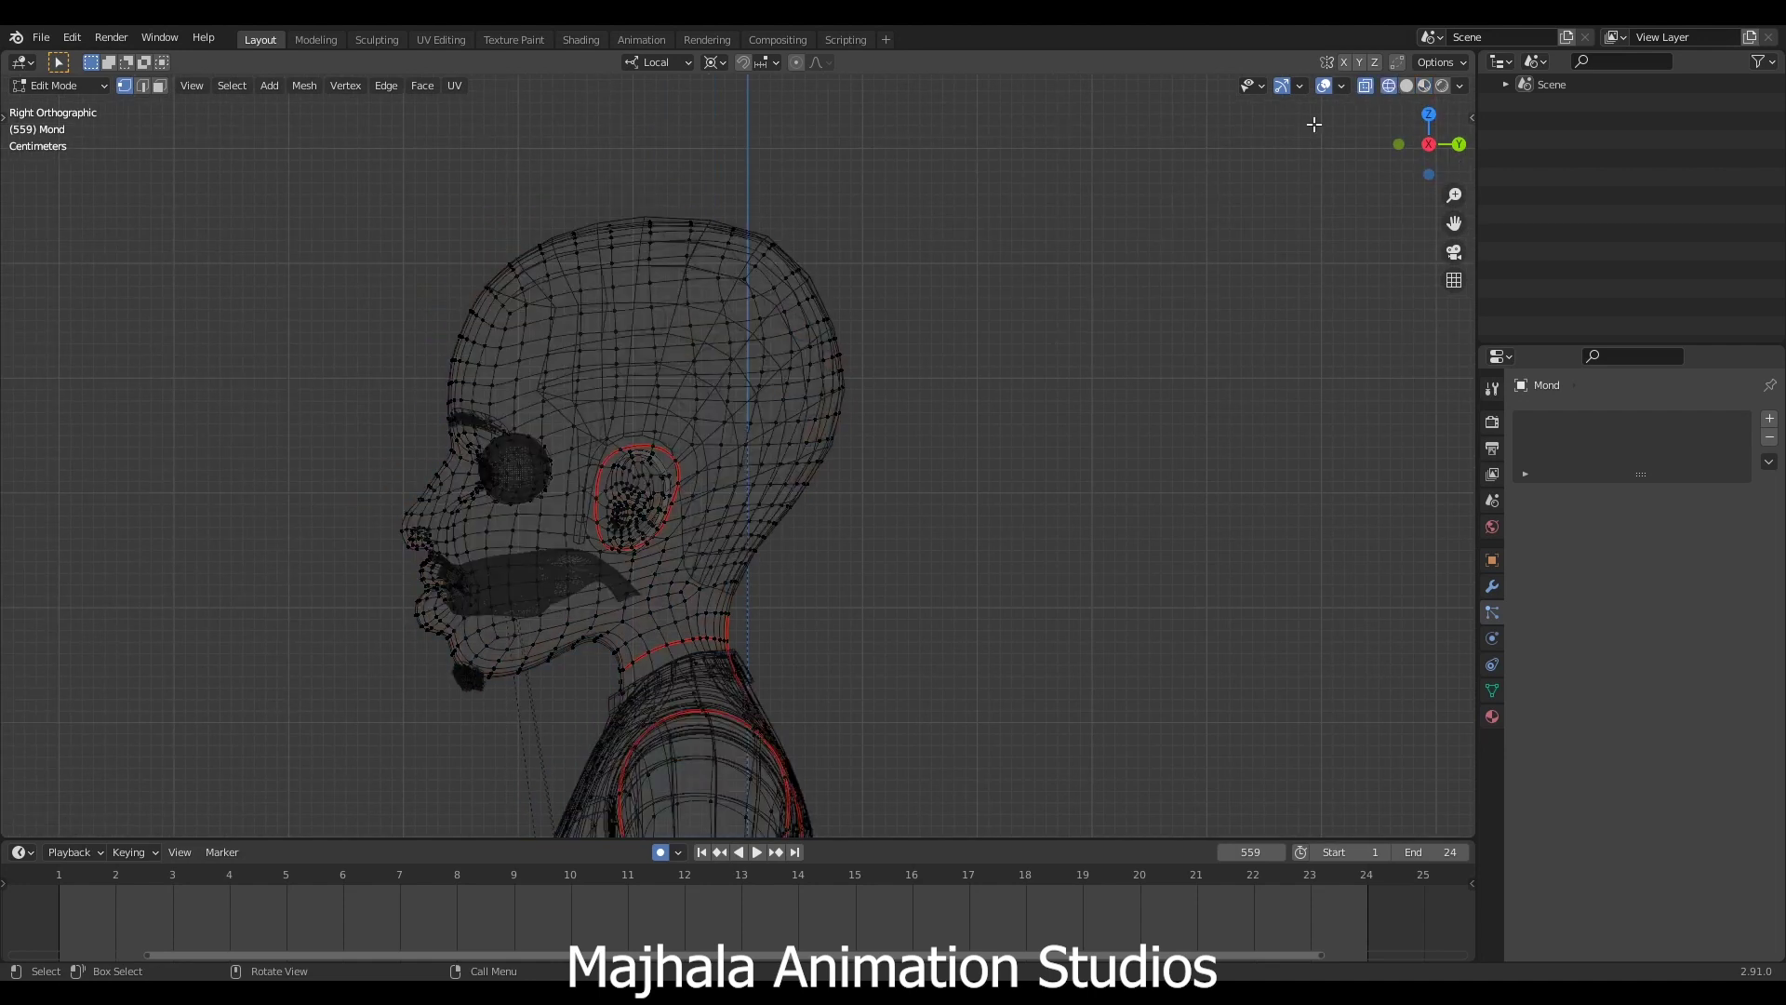
scroll(675, 414, up, 2)
key(alt+z)
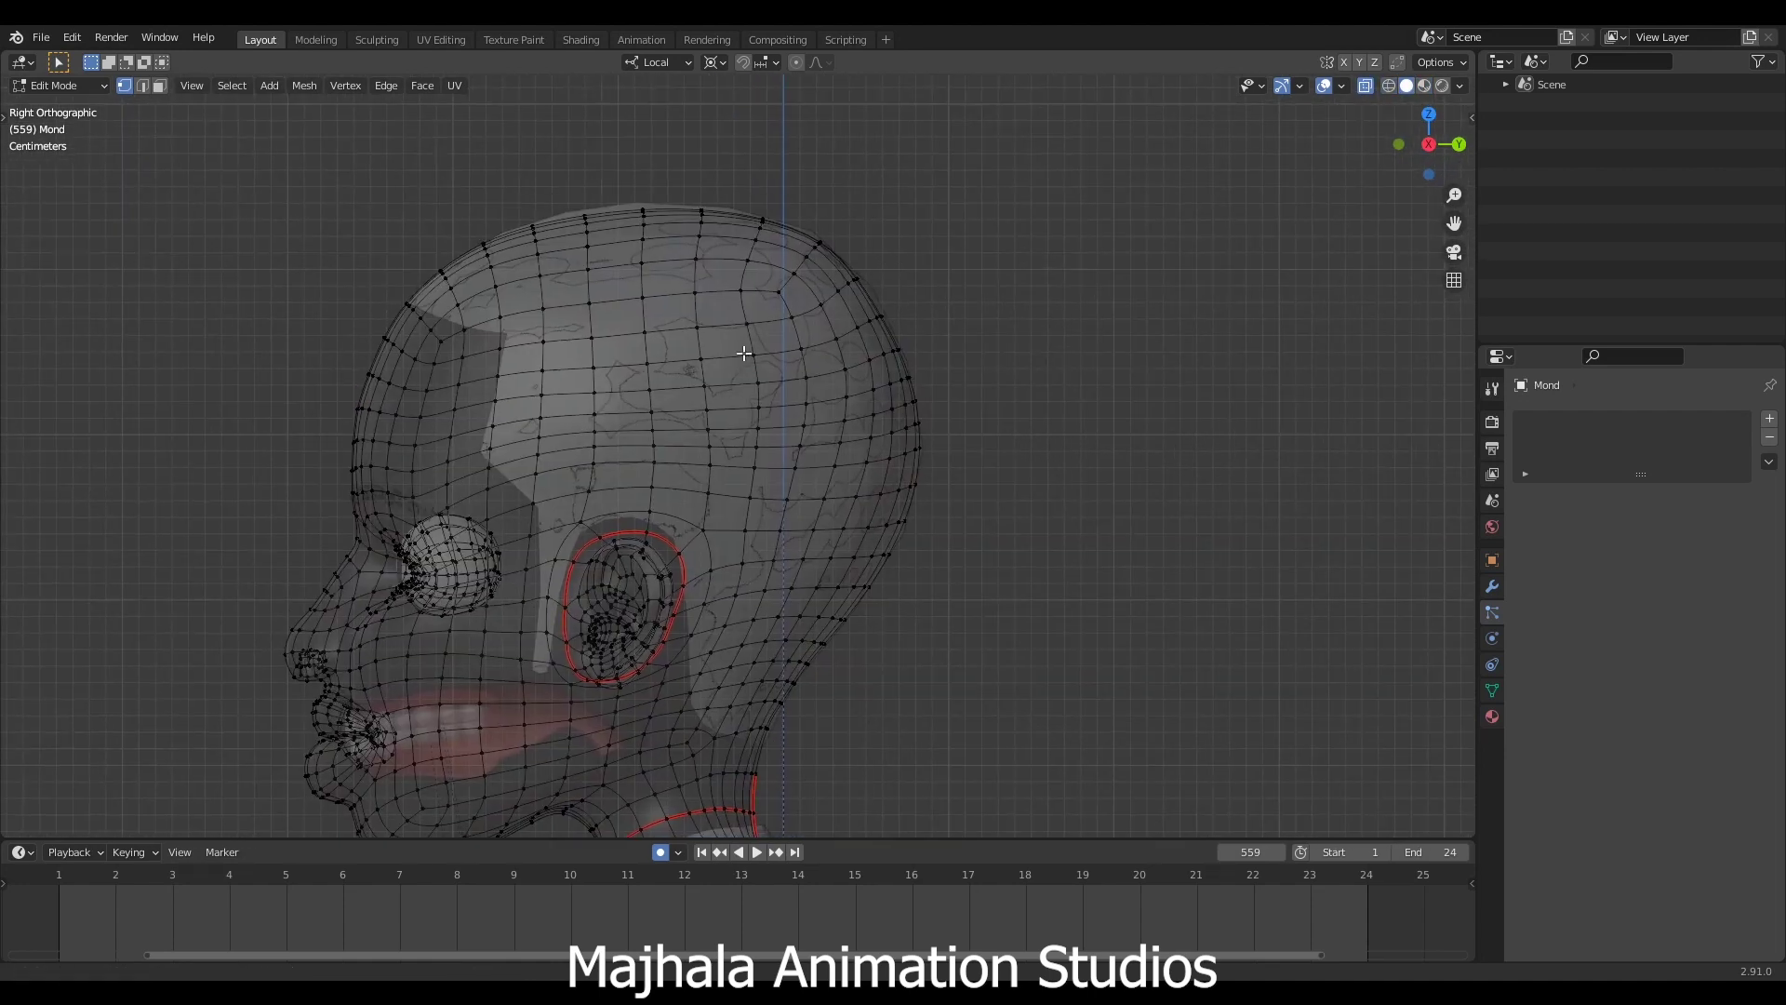
click(1365, 86)
Draw an annotation marking the hairline from the forehead, down the sideburn and around the ear to the nape.
key(c)
key(Escape)
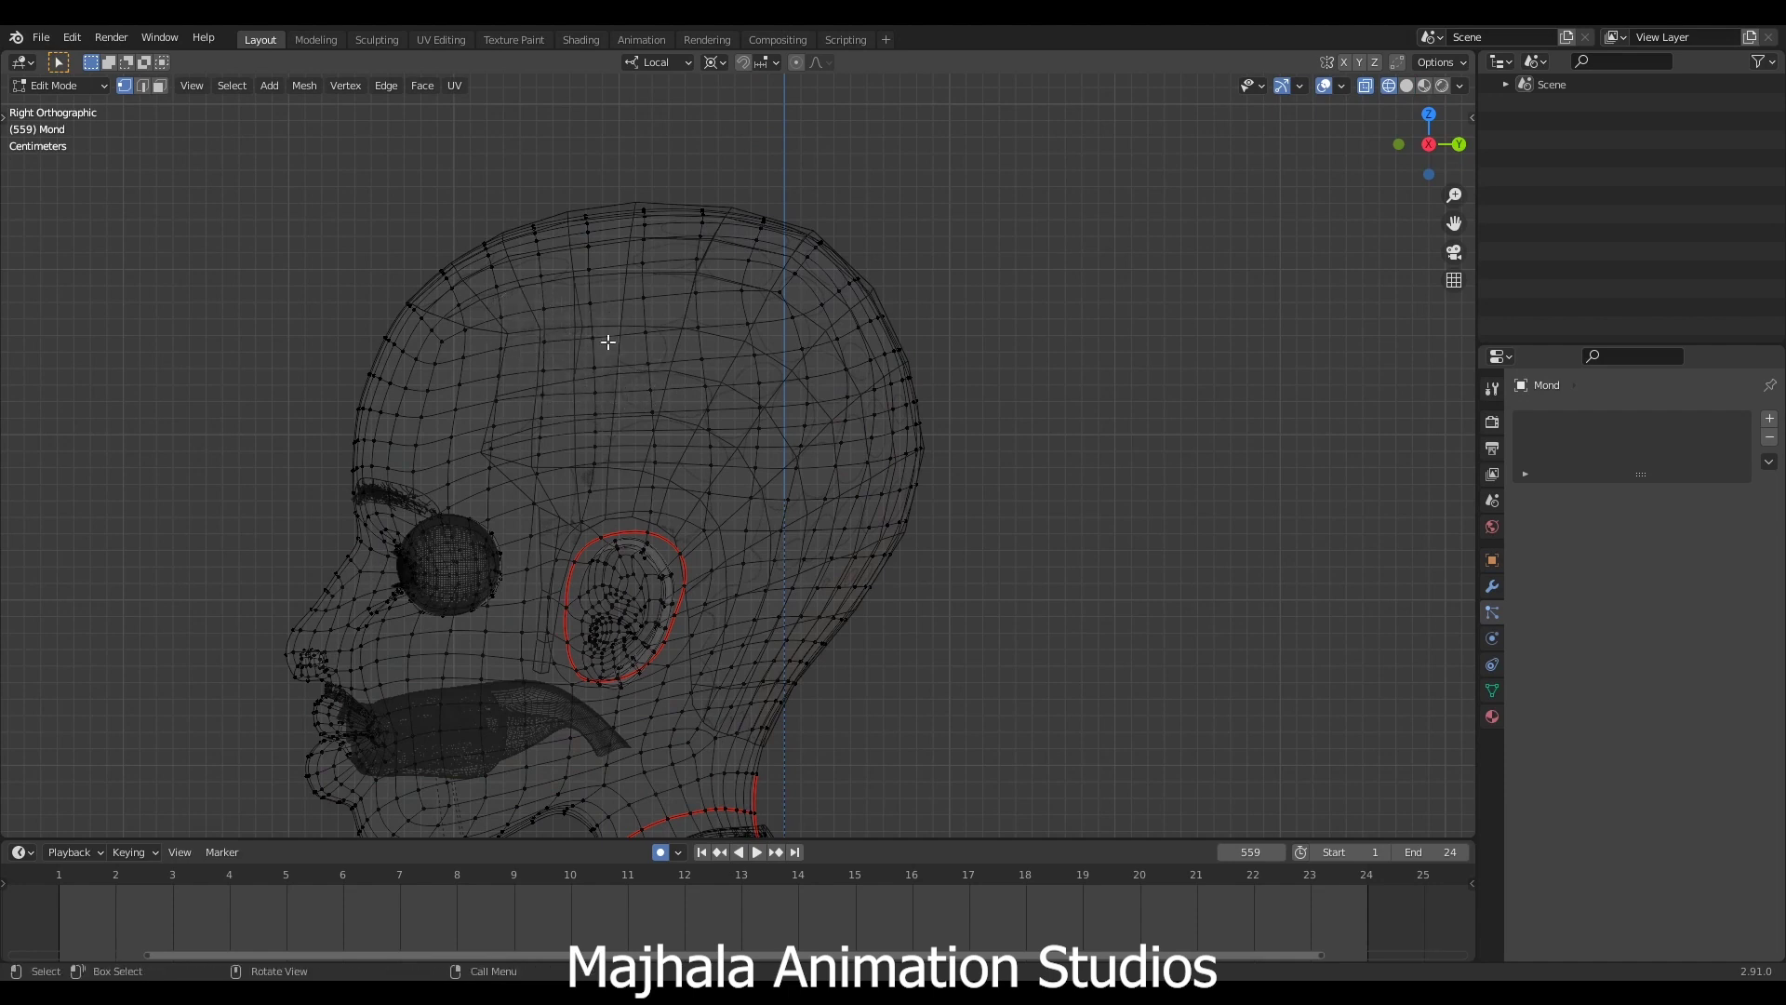
scroll(469, 277, down, 2)
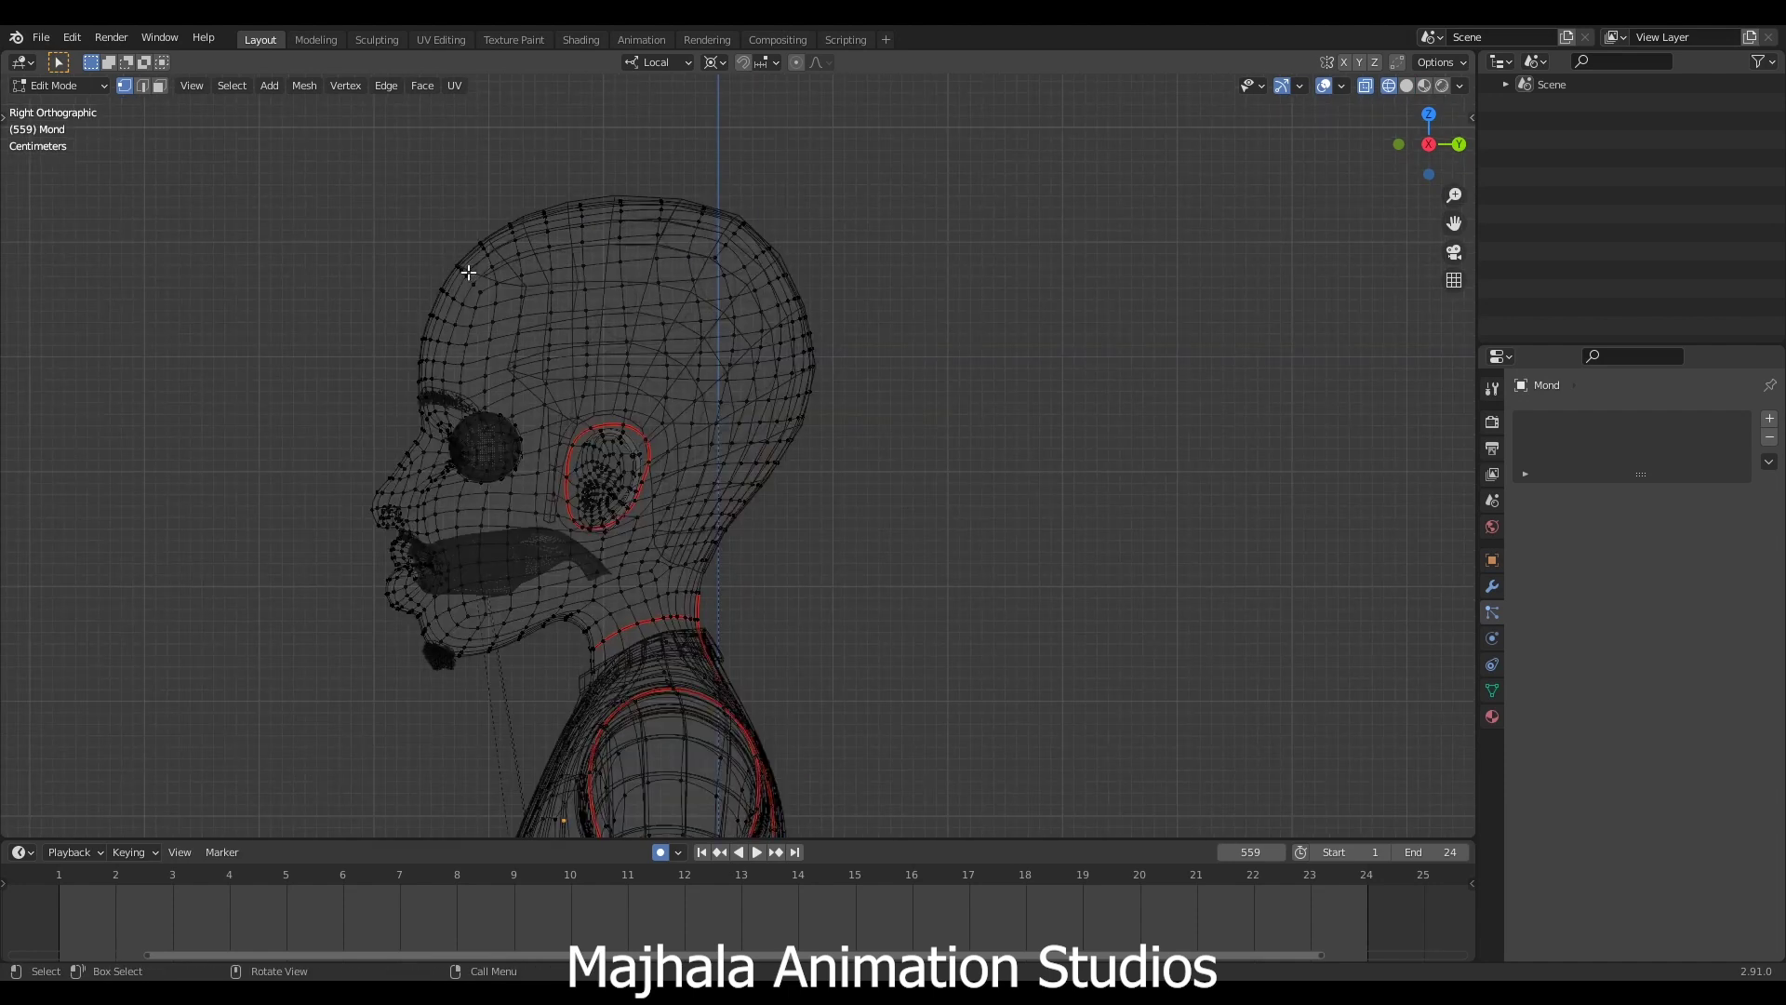
mouse_move(453, 261)
mouse_down()
mouse_move(527, 282)
mouse_move(510, 371)
mouse_move(565, 408)
mouse_move(550, 513)
mouse_move(571, 454)
mouse_move(615, 413)
mouse_move(665, 443)
mouse_move(676, 552)
mouse_move(718, 549)
mouse_up()
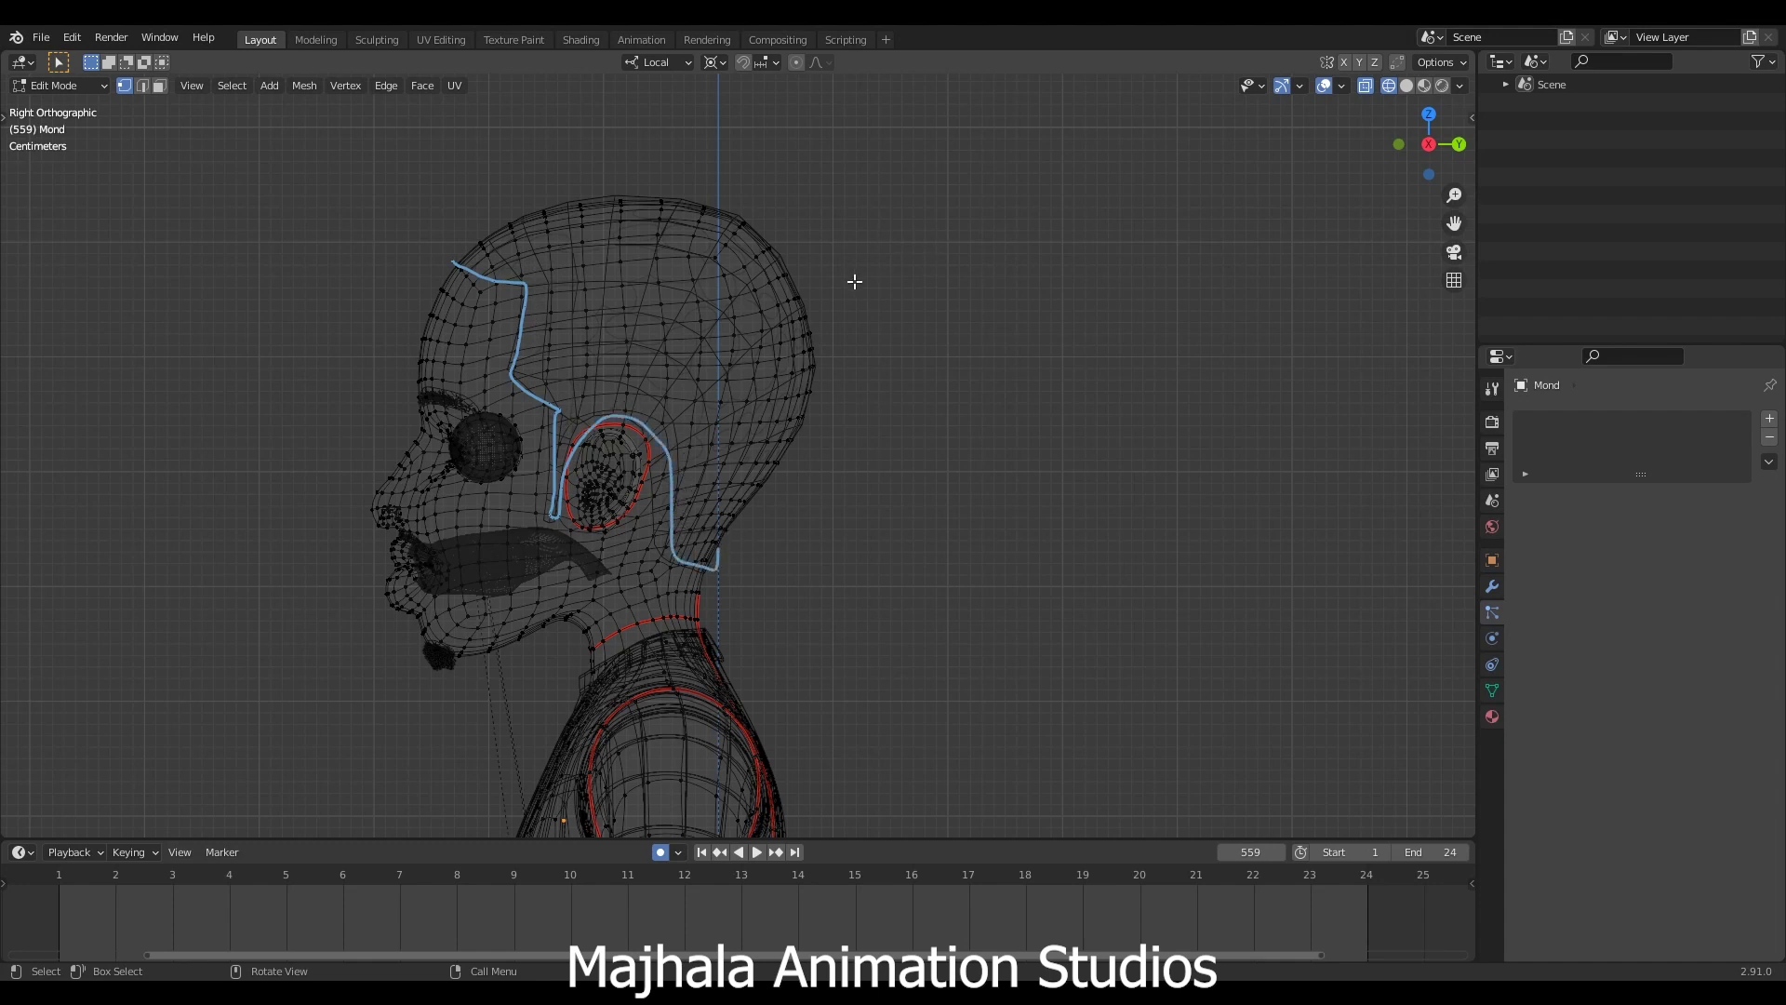
Circle-select the head vertices inside the annotated hairline, including the crown, back, nape and sideburn strip.
key(c)
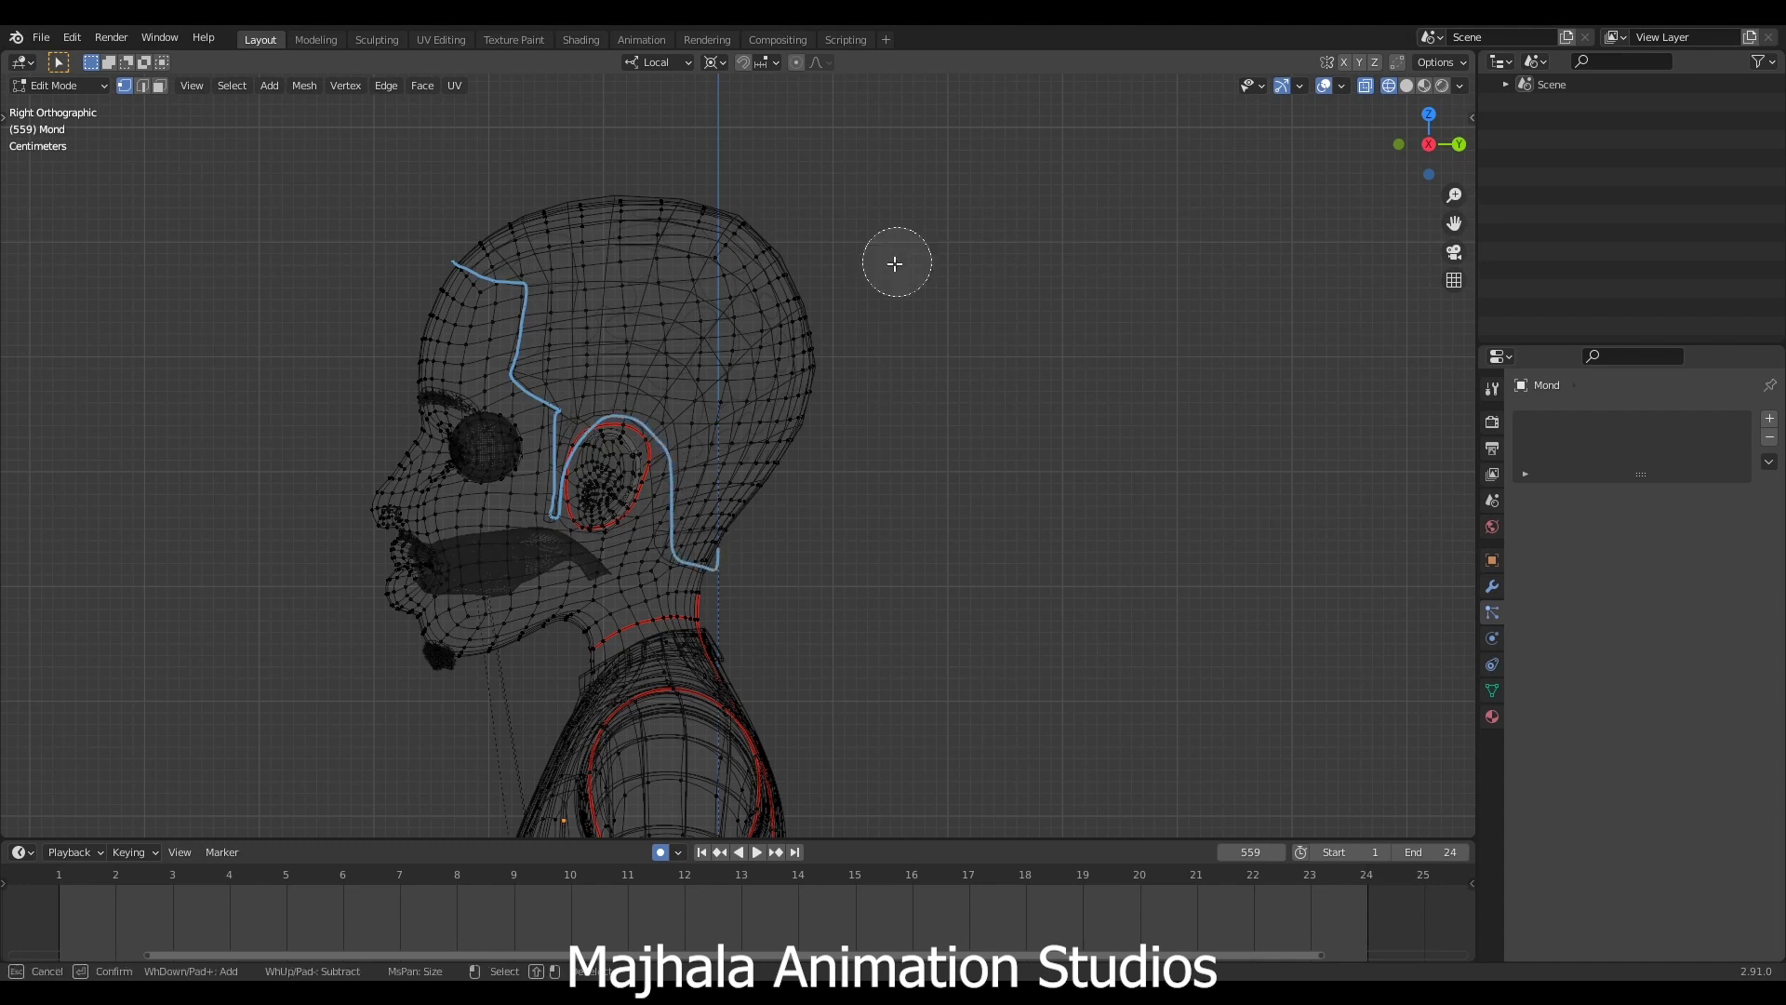
click(759, 247)
mouse_move(762, 247)
mouse_down()
mouse_move(595, 200)
mouse_move(496, 210)
mouse_move(494, 235)
mouse_move(507, 221)
mouse_move(580, 304)
mouse_move(563, 381)
mouse_move(568, 354)
mouse_move(718, 300)
mouse_move(786, 302)
mouse_move(799, 400)
mouse_move(769, 479)
mouse_move(722, 524)
mouse_up()
scroll(733, 523, up, 5)
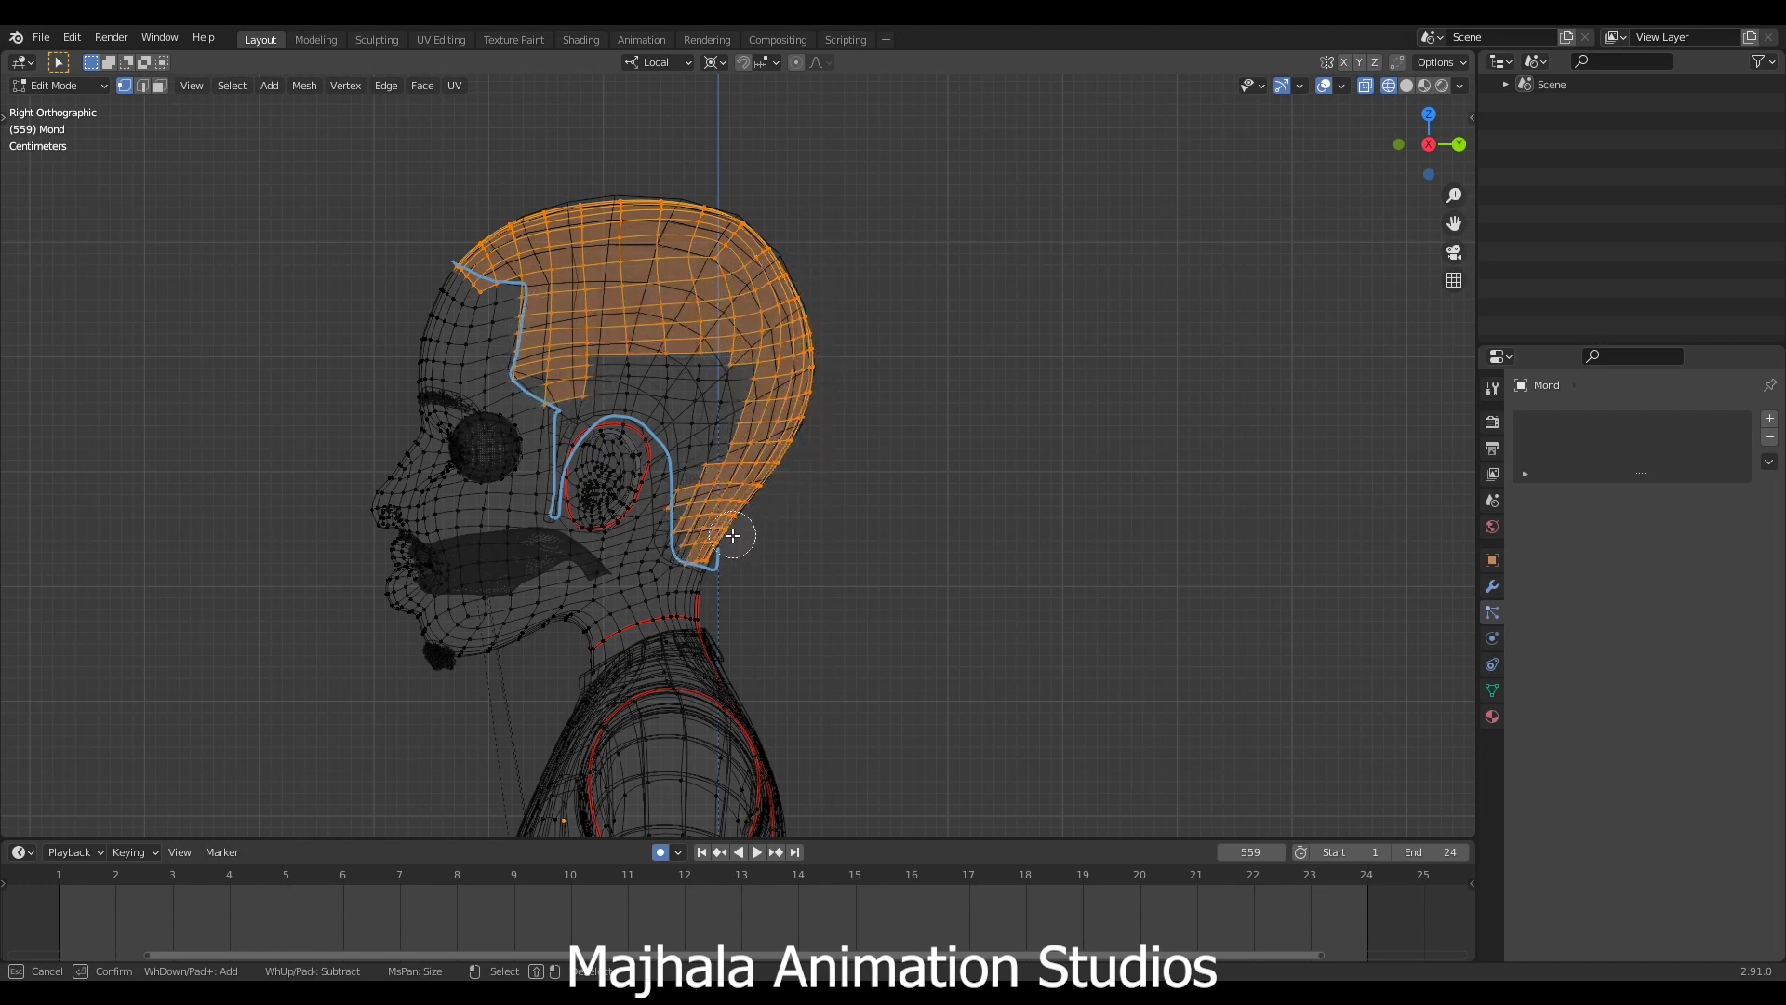
mouse_move(693, 537)
mouse_down()
mouse_move(700, 478)
mouse_move(679, 437)
mouse_move(740, 415)
mouse_move(724, 384)
mouse_move(695, 414)
mouse_move(698, 370)
mouse_move(656, 416)
mouse_move(629, 379)
mouse_move(648, 361)
mouse_move(706, 364)
mouse_move(563, 393)
mouse_move(581, 414)
mouse_move(619, 390)
mouse_move(673, 418)
mouse_move(570, 410)
mouse_up()
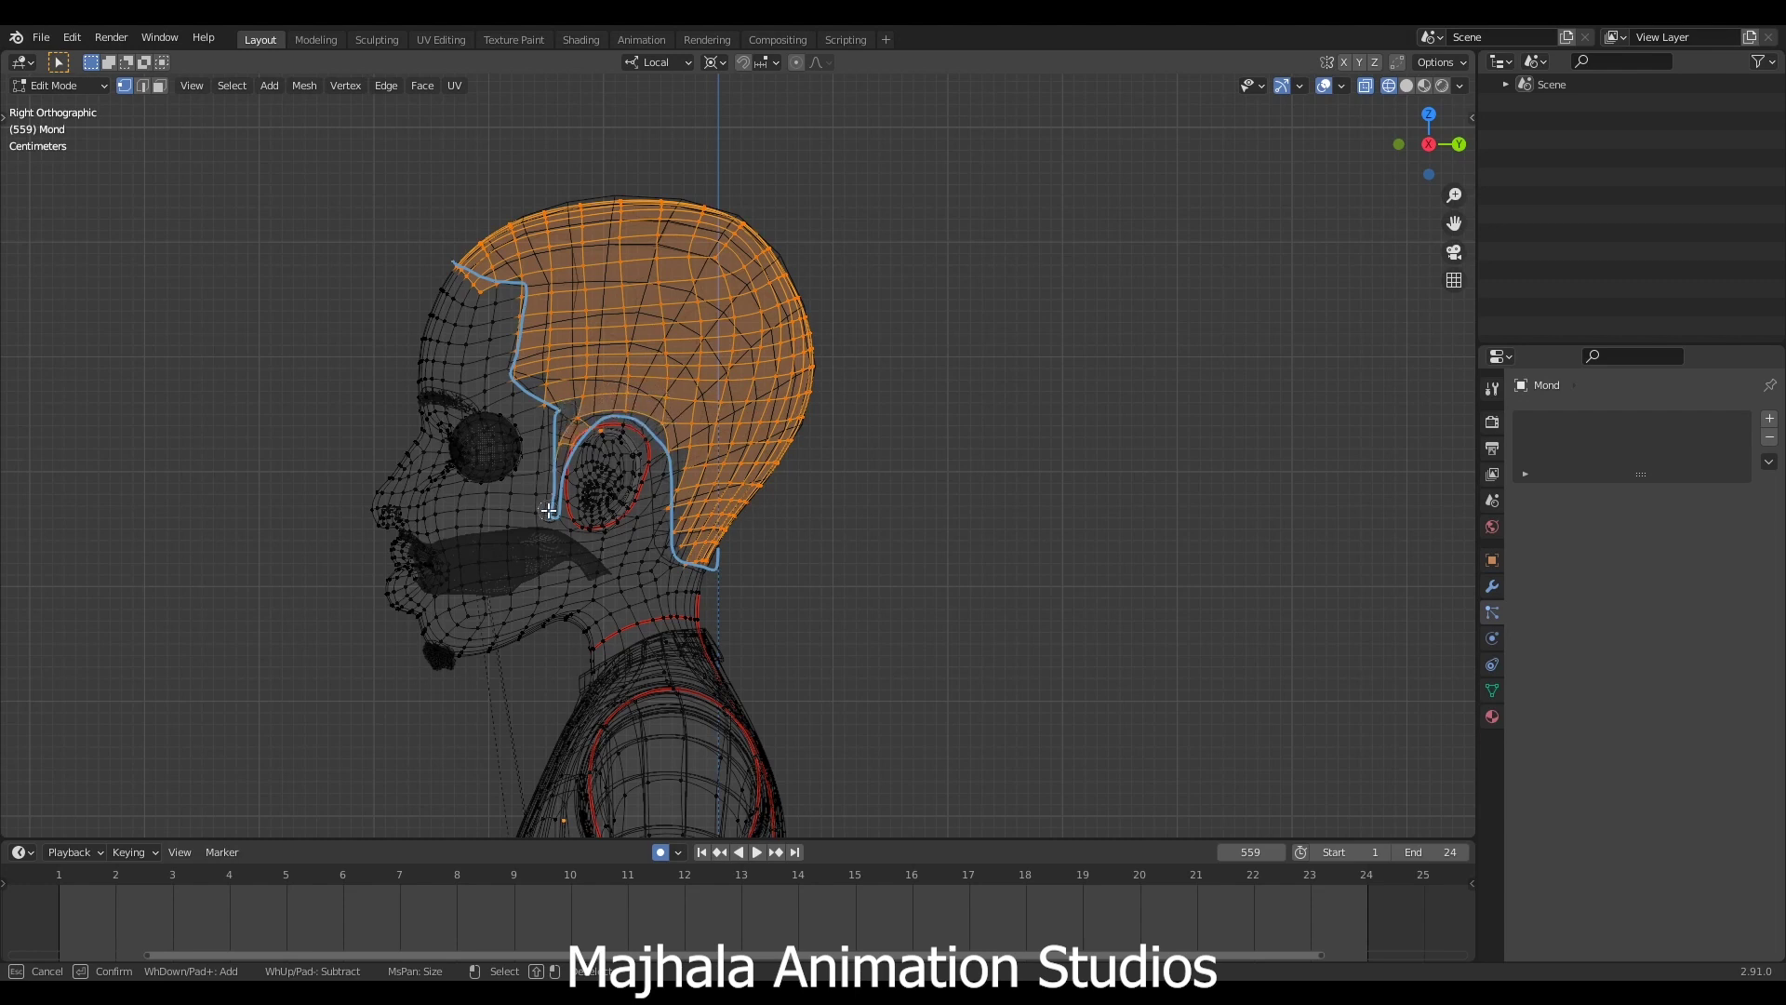
mouse_move(563, 412)
mouse_down()
mouse_move(553, 499)
mouse_move(557, 431)
mouse_move(535, 492)
mouse_move(539, 418)
mouse_move(558, 512)
mouse_up()
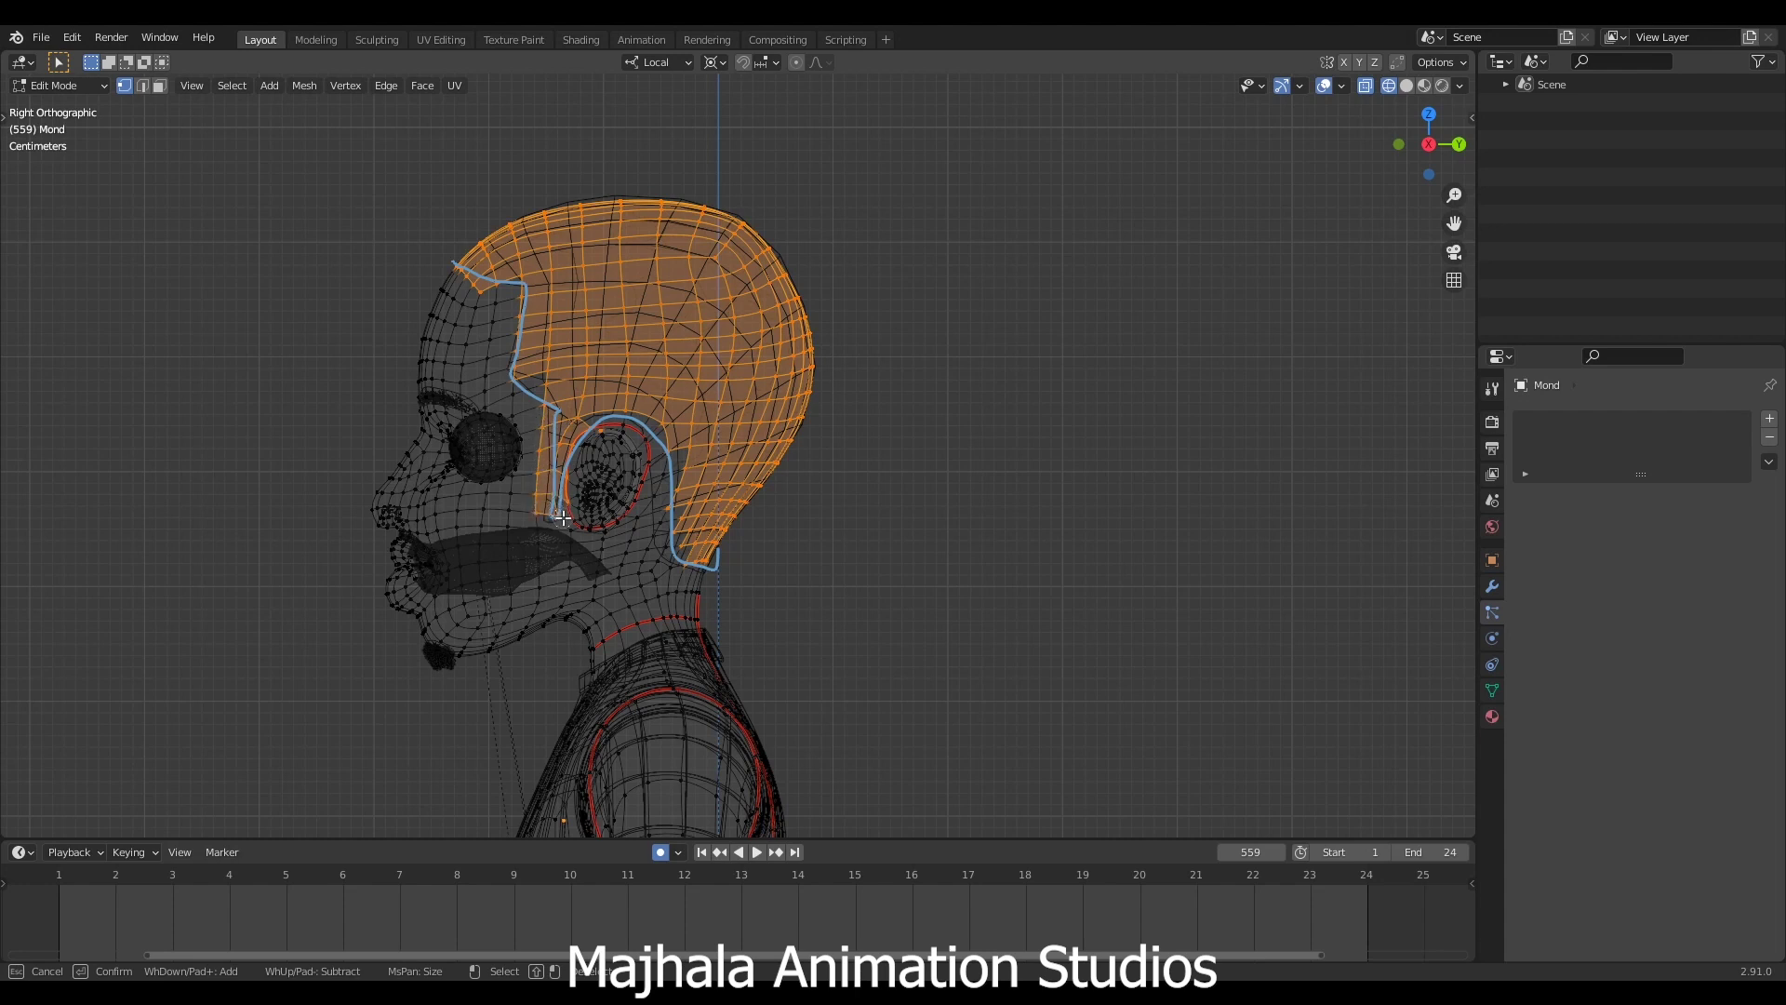
key(Escape)
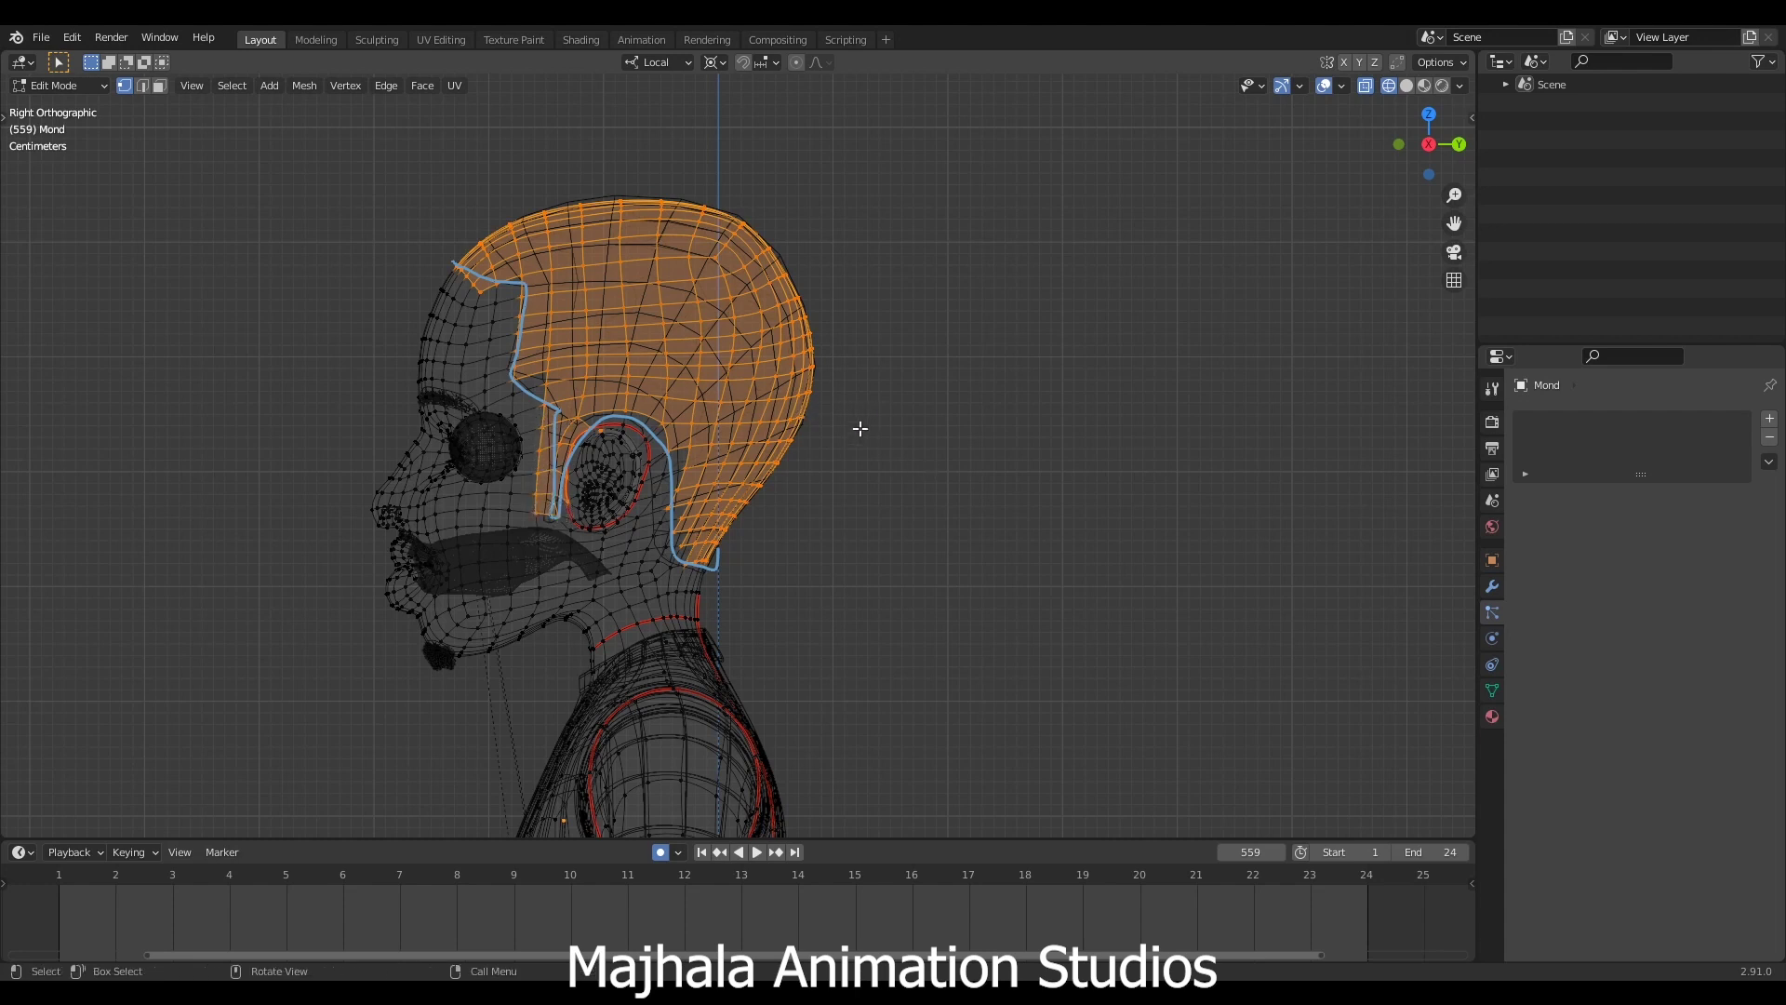
Duplicate the selected scalp geometry in place and delete the duplicate.
key(g)
key(Escape)
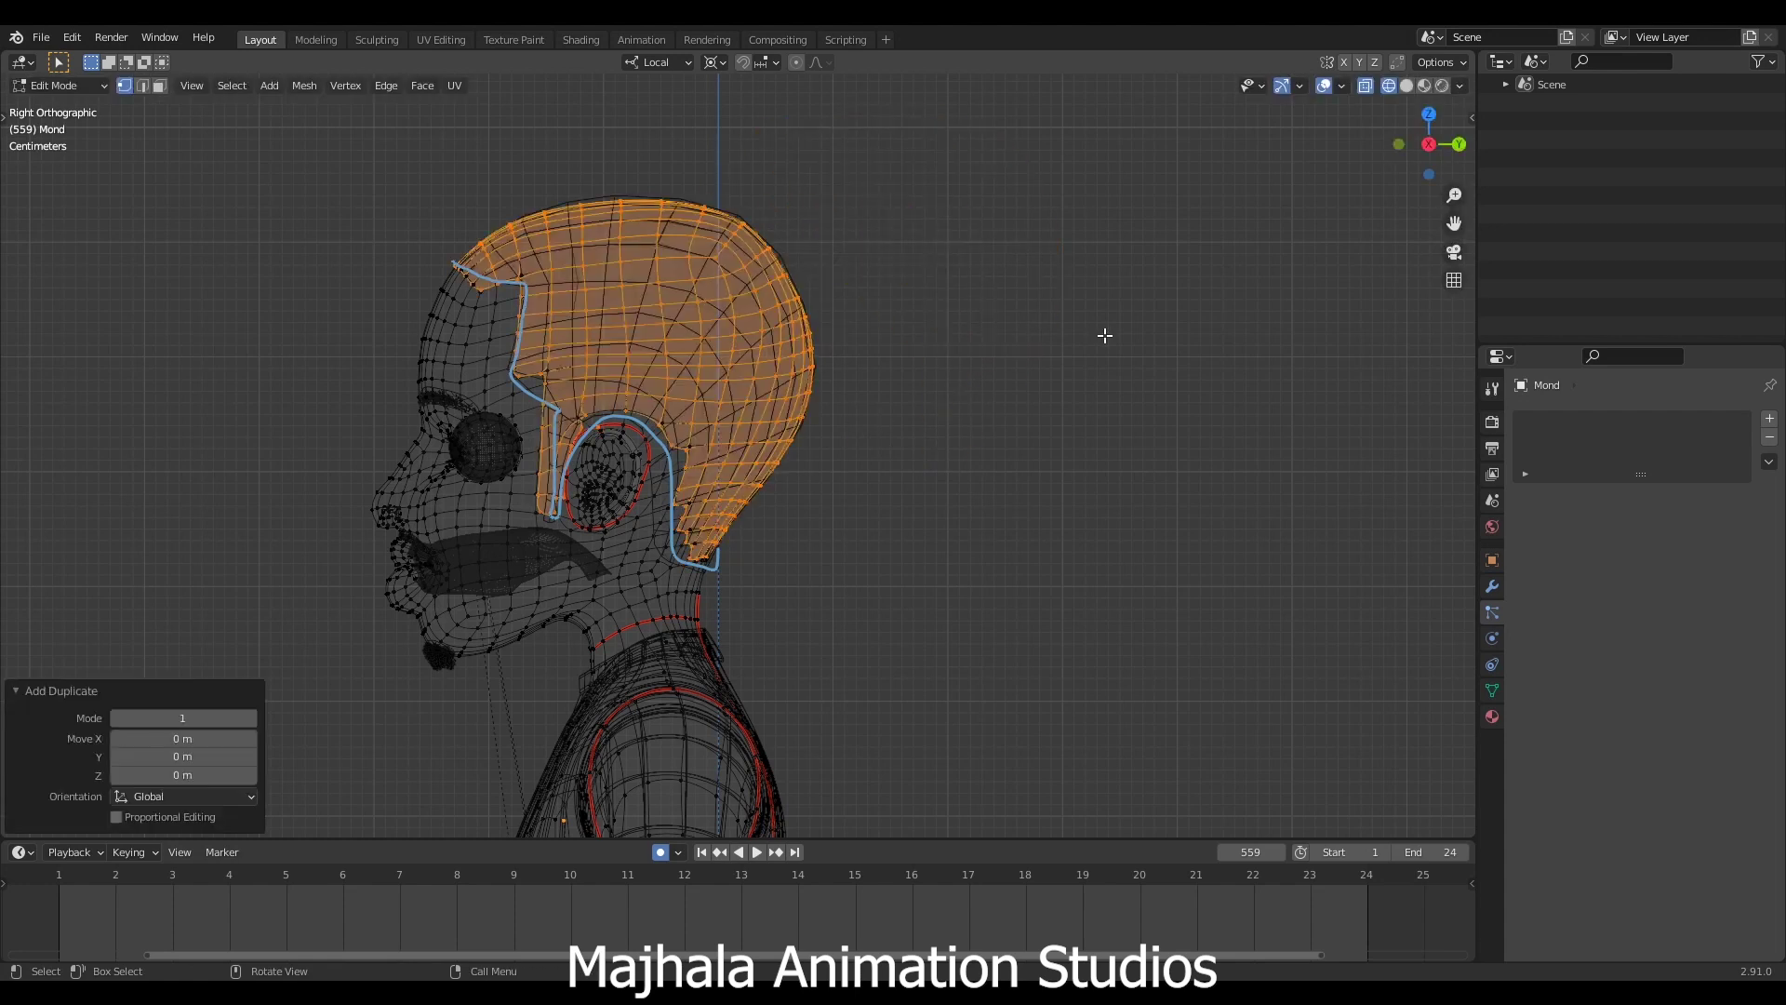
key(x)
click(1105, 339)
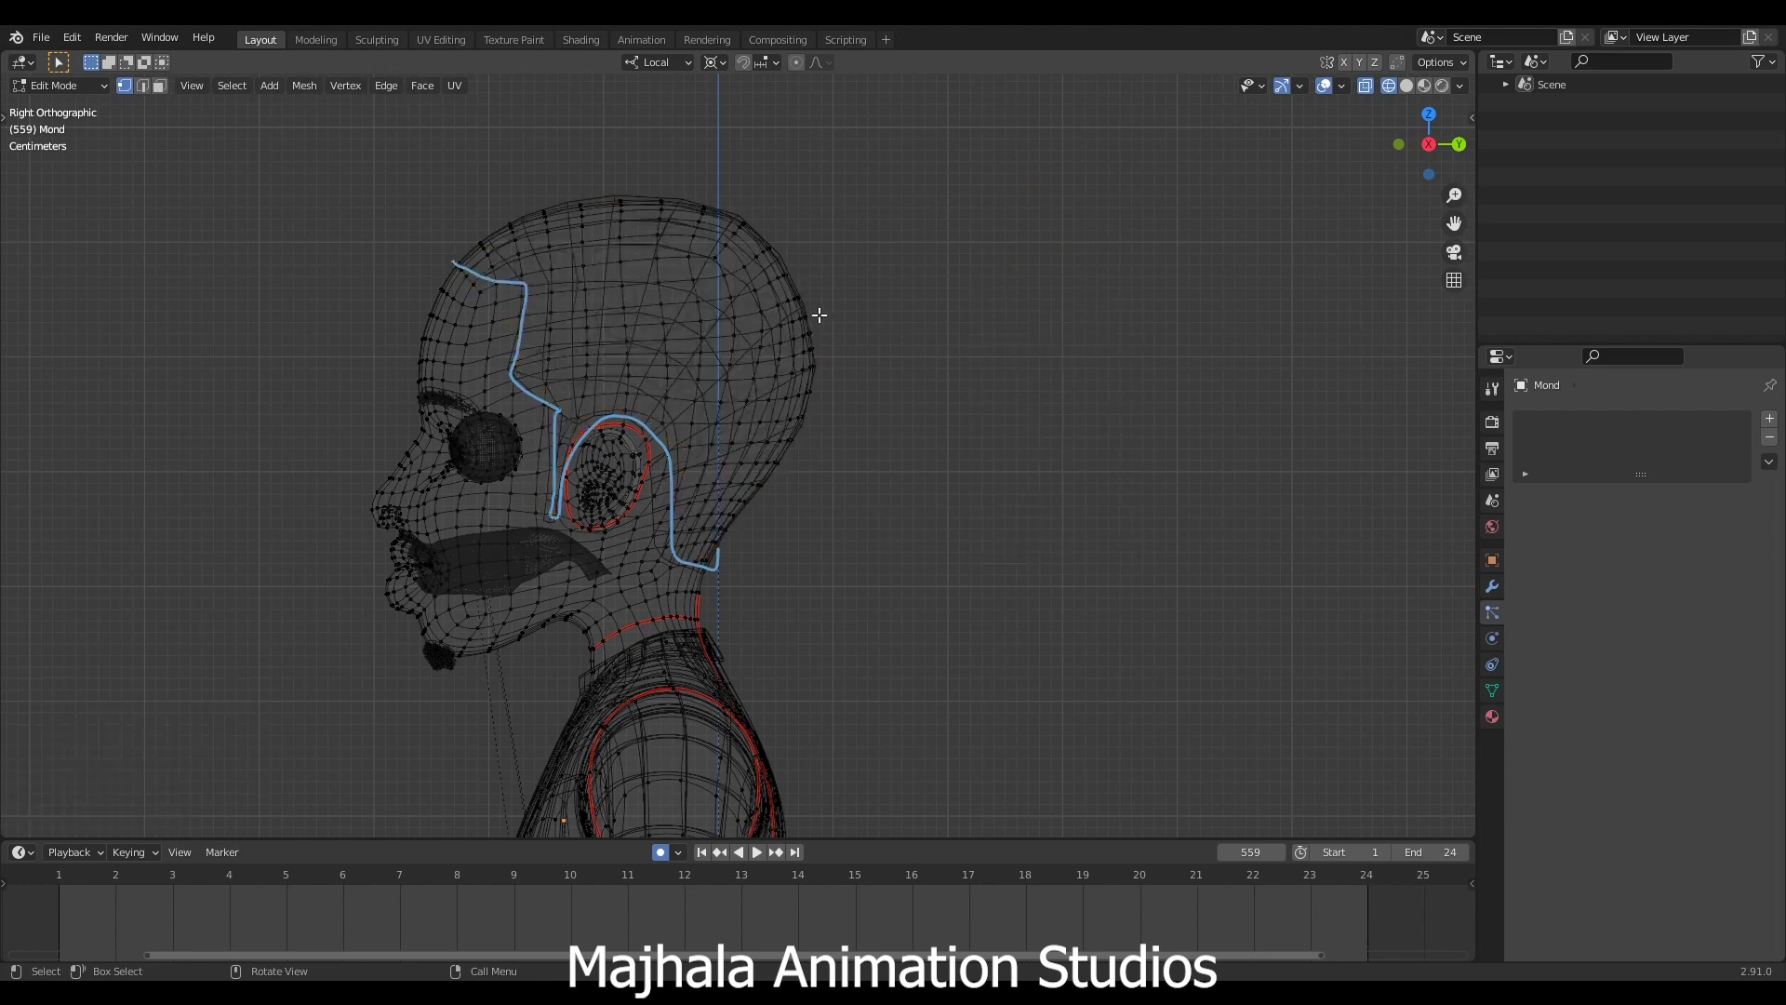
Return the Mond mesh to Object Mode and delete the hairline annotation.
key(Tab)
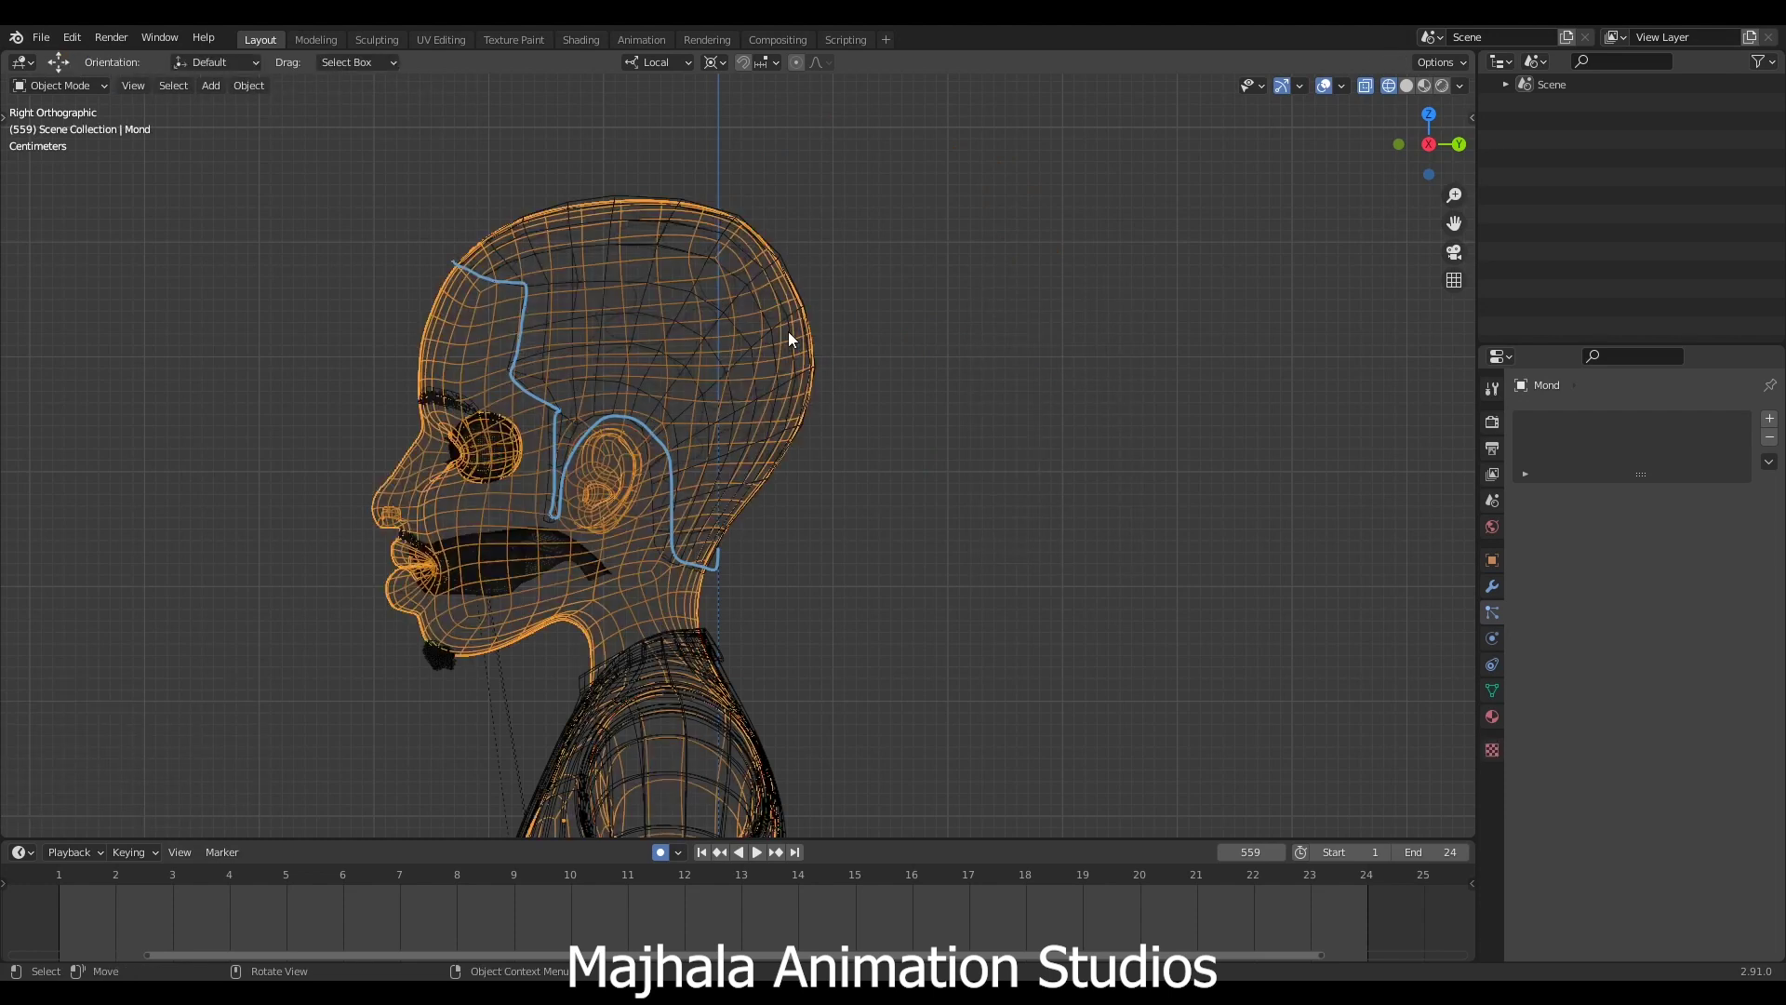
key(n)
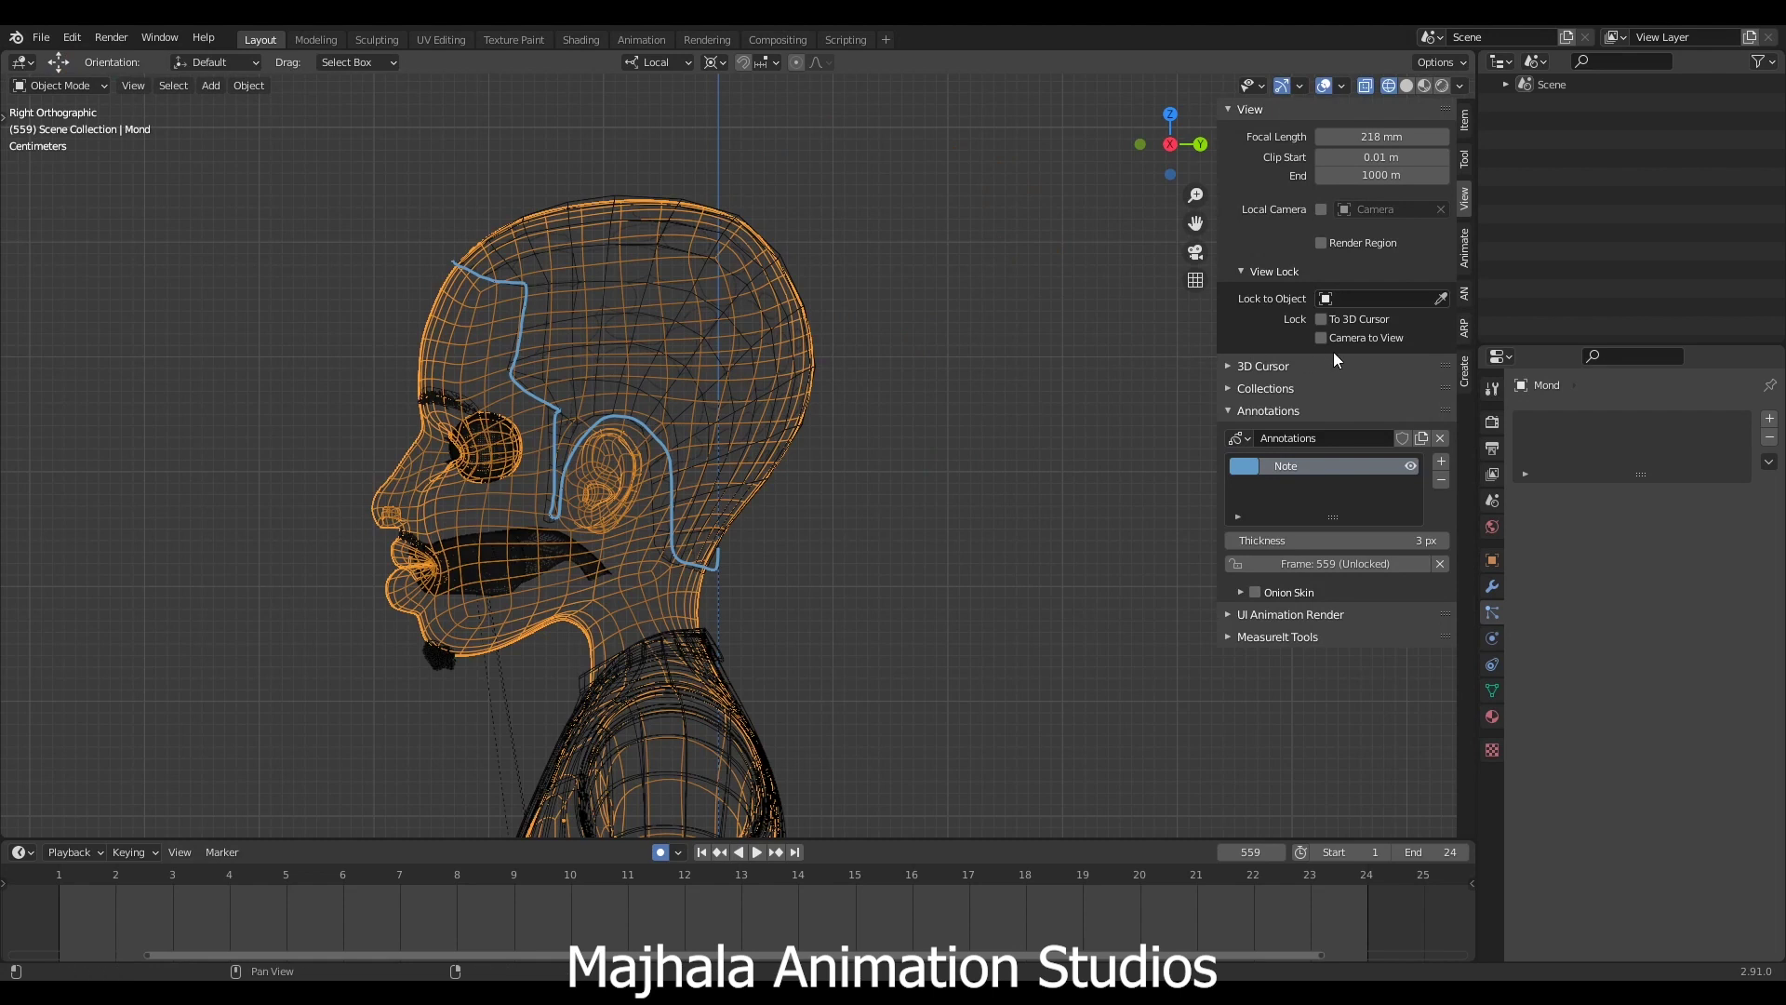
click(1440, 438)
key(n)
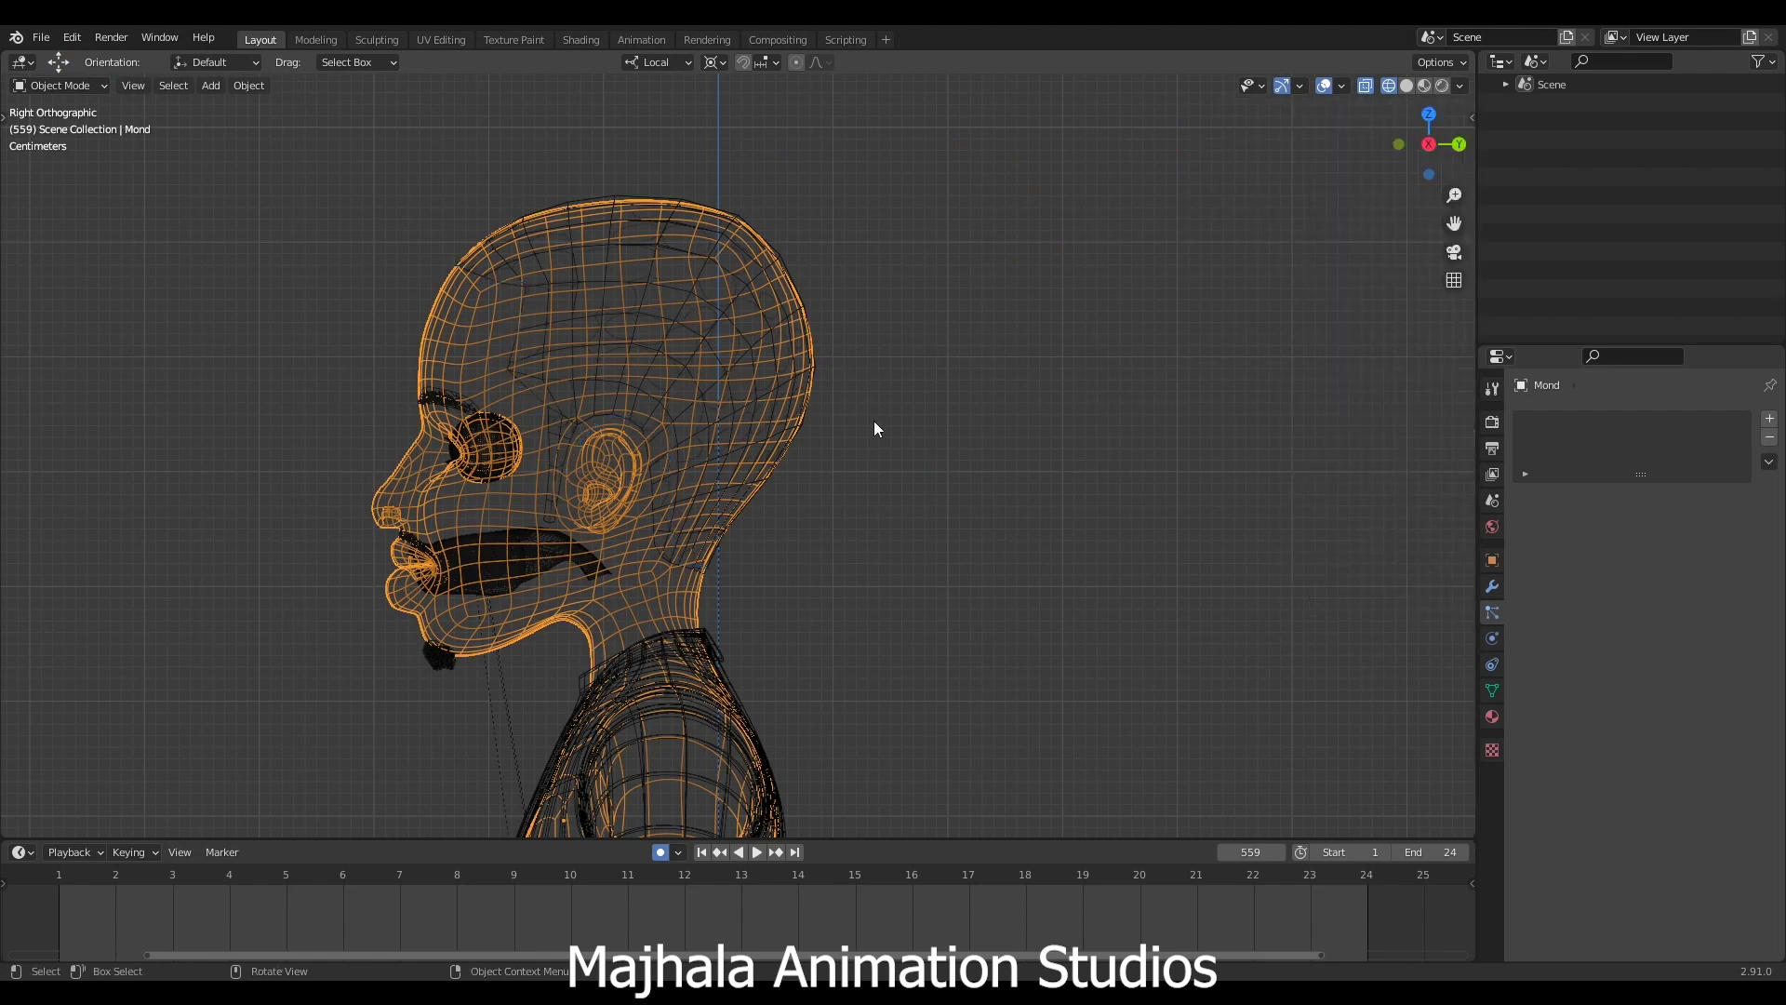
Select the scalp mesh Kichwa and display the scene in Material Preview shading with X-ray off.
click(712, 330)
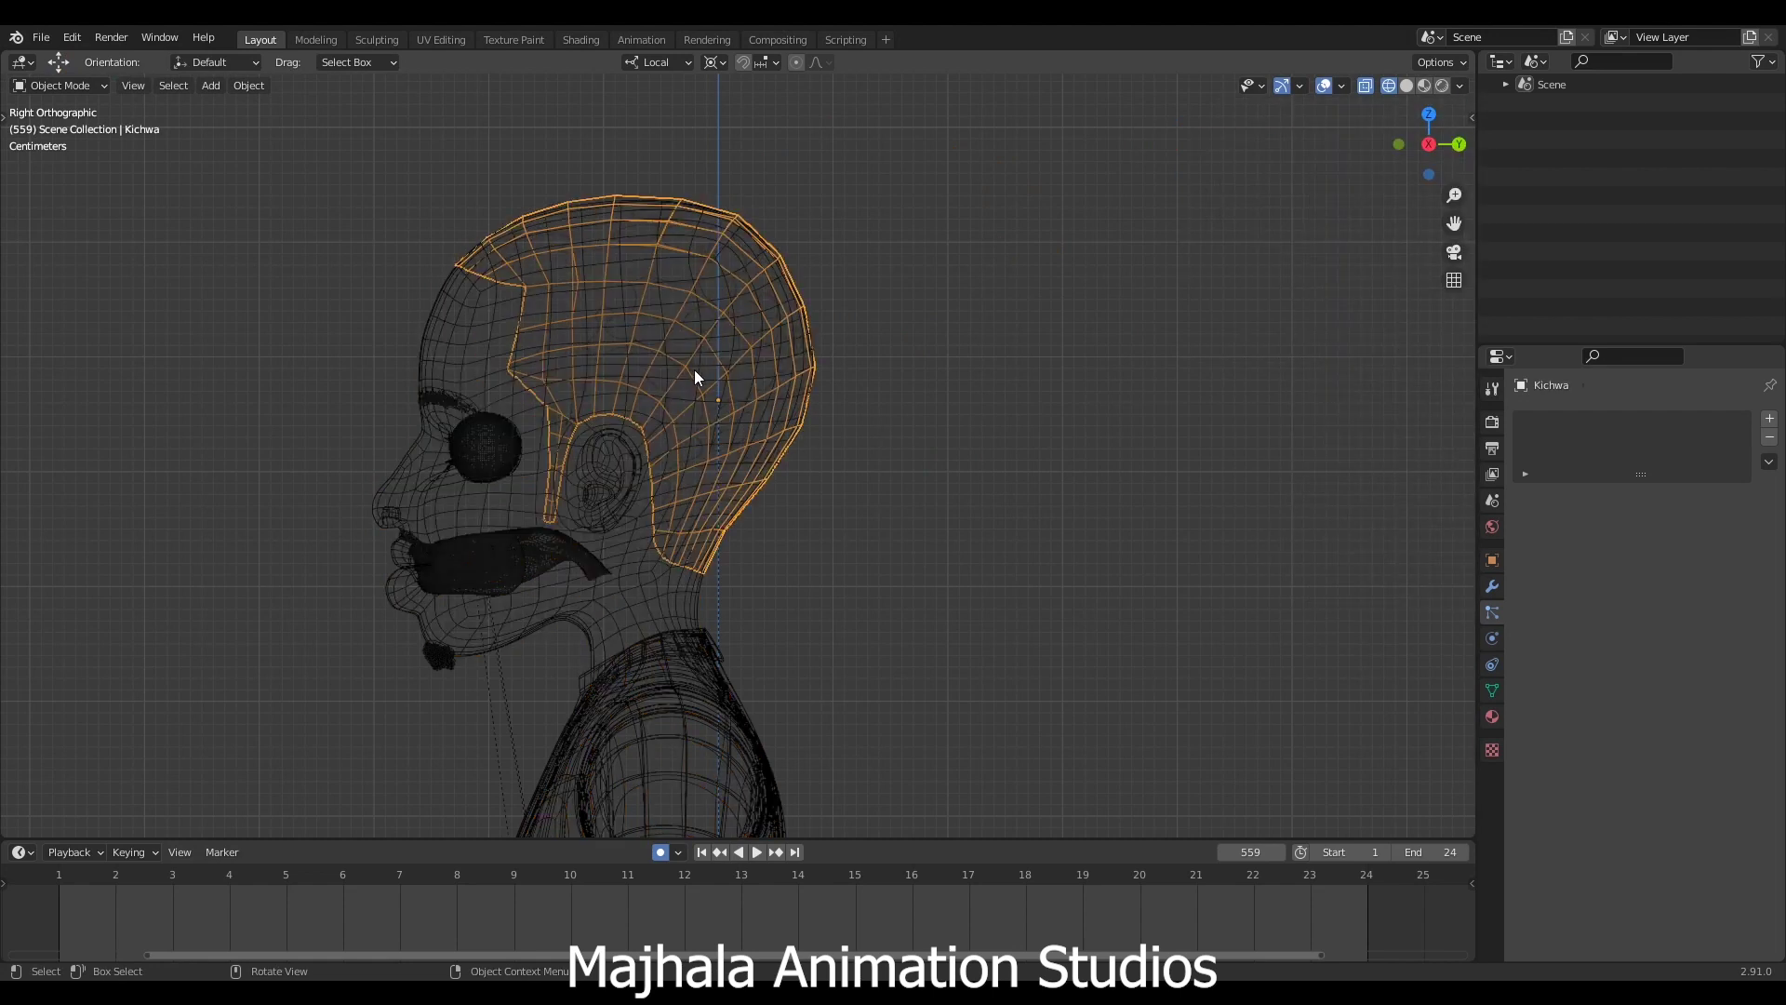
key(z)
click(823, 373)
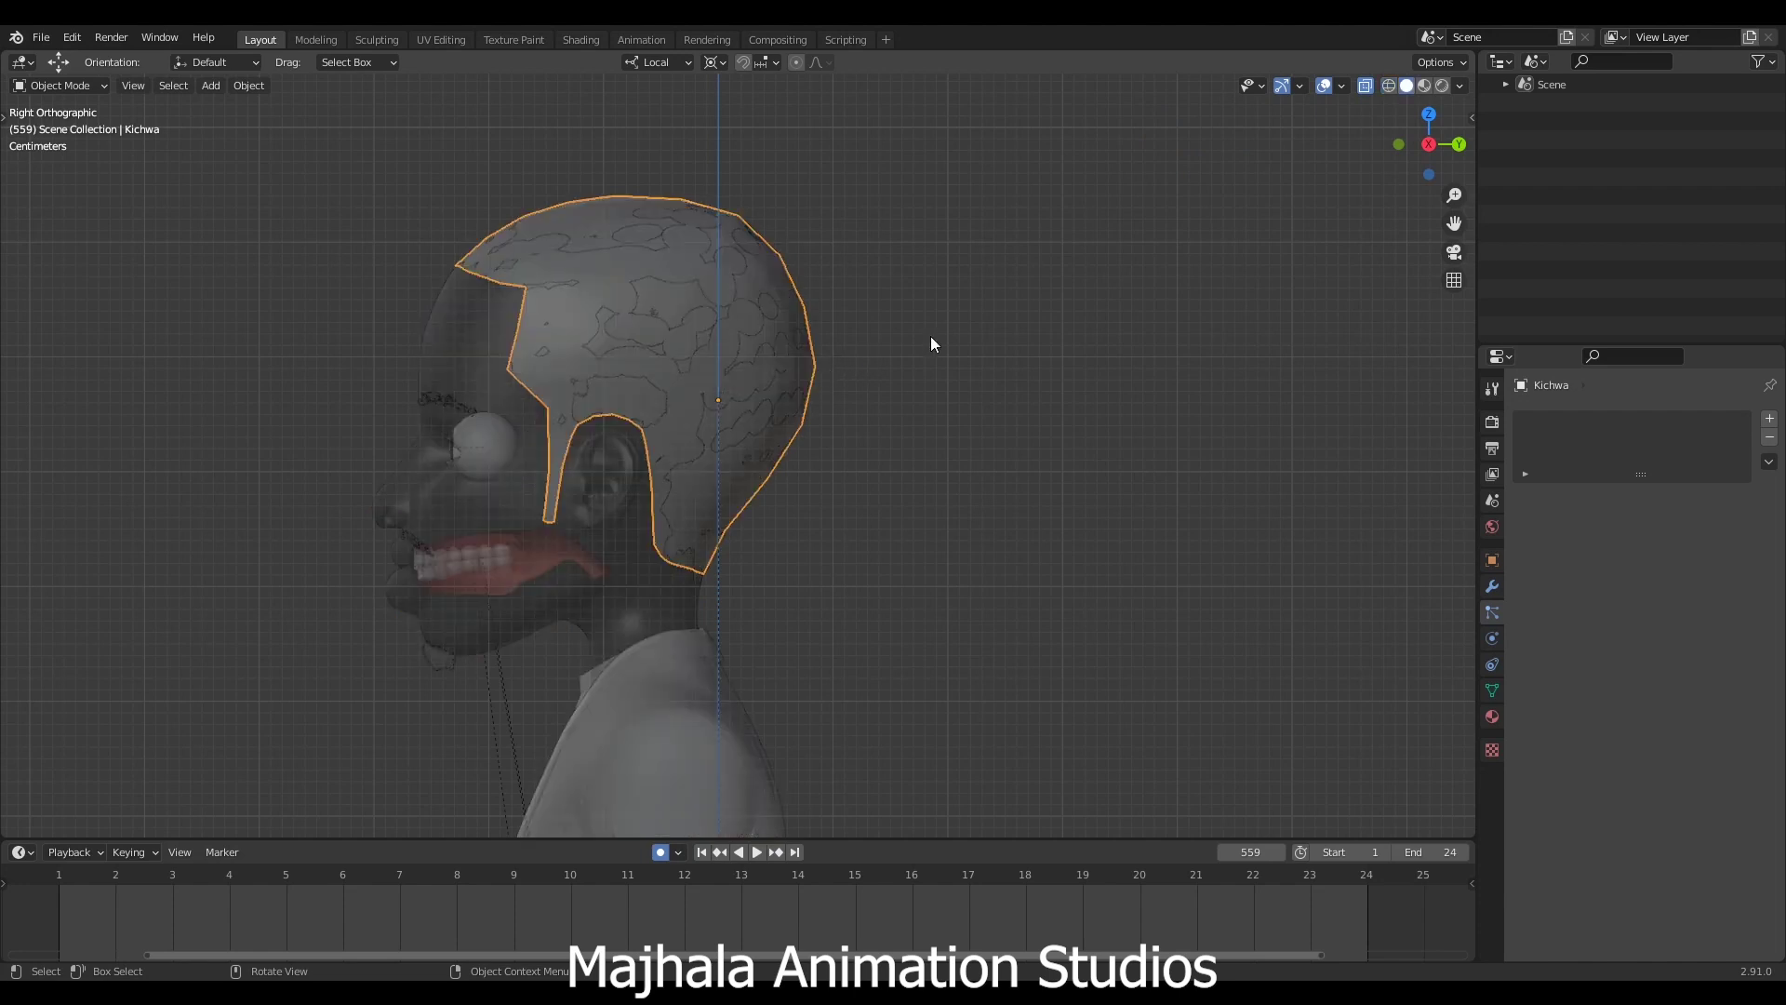
click(1424, 86)
click(1371, 85)
Try to move the Kichwa scalp mesh up and back off the head.
scroll(627, 427, up, 2)
scroll(784, 431, down, 3)
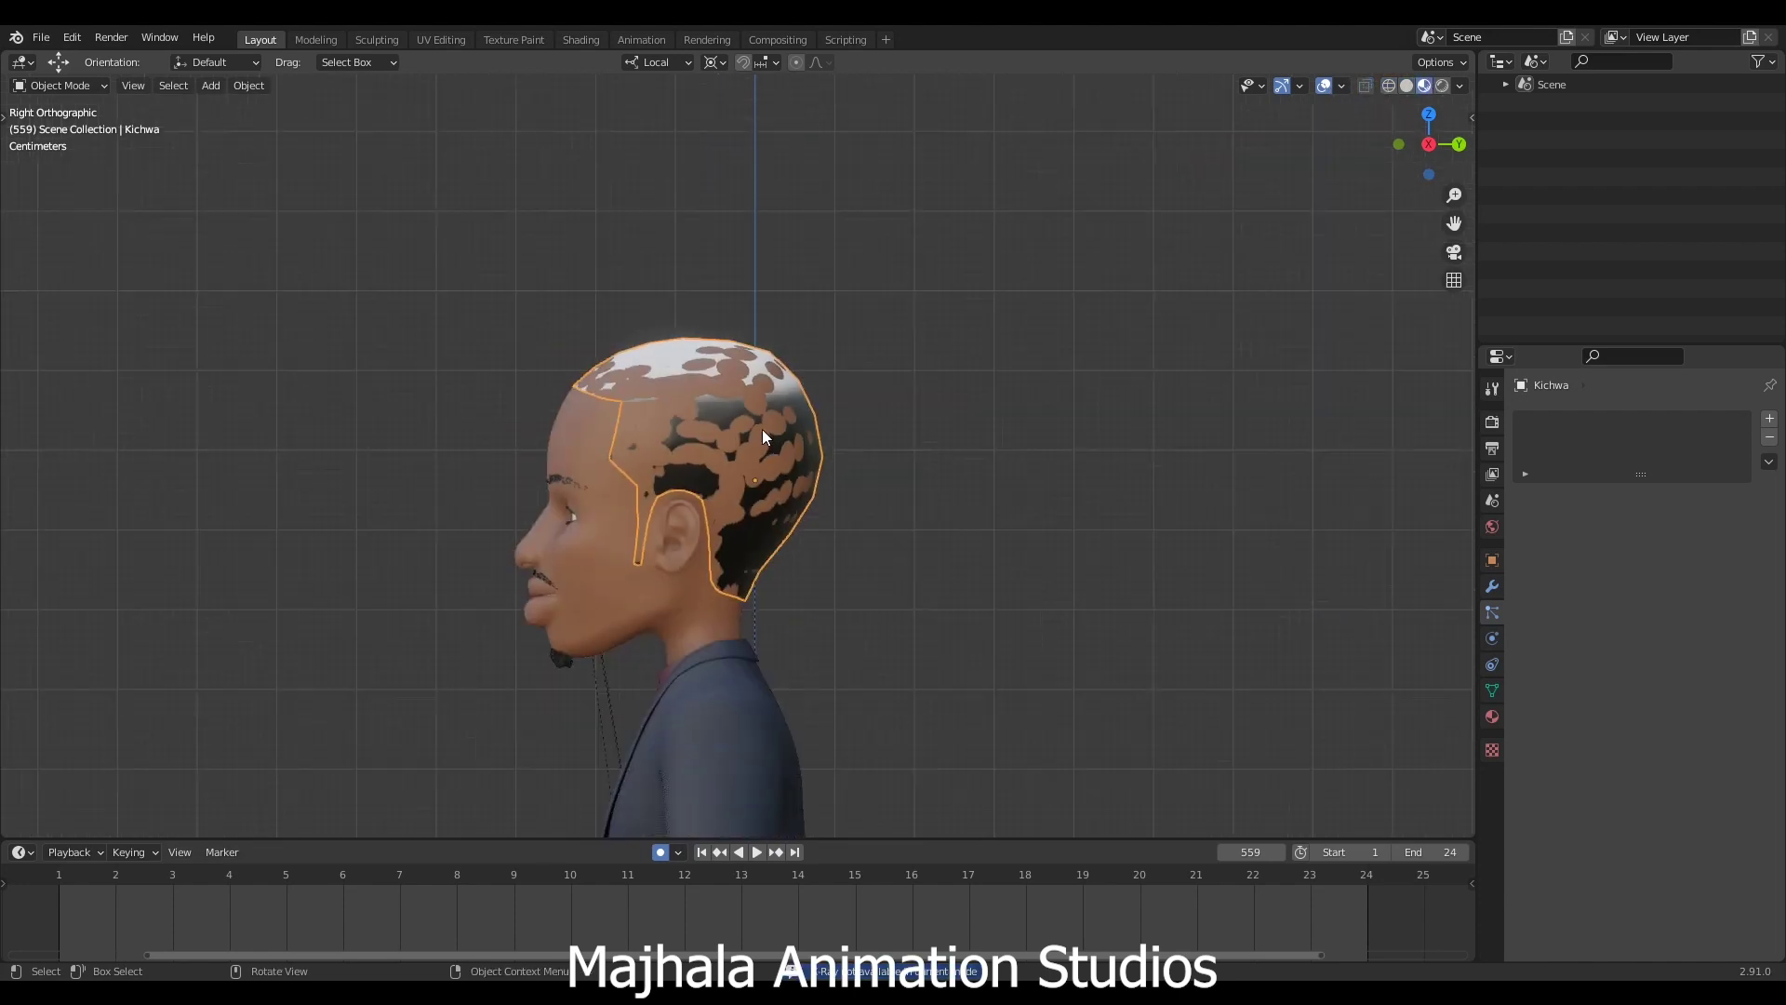
ctrl+scroll(793, 455, down, 2)
key(g)
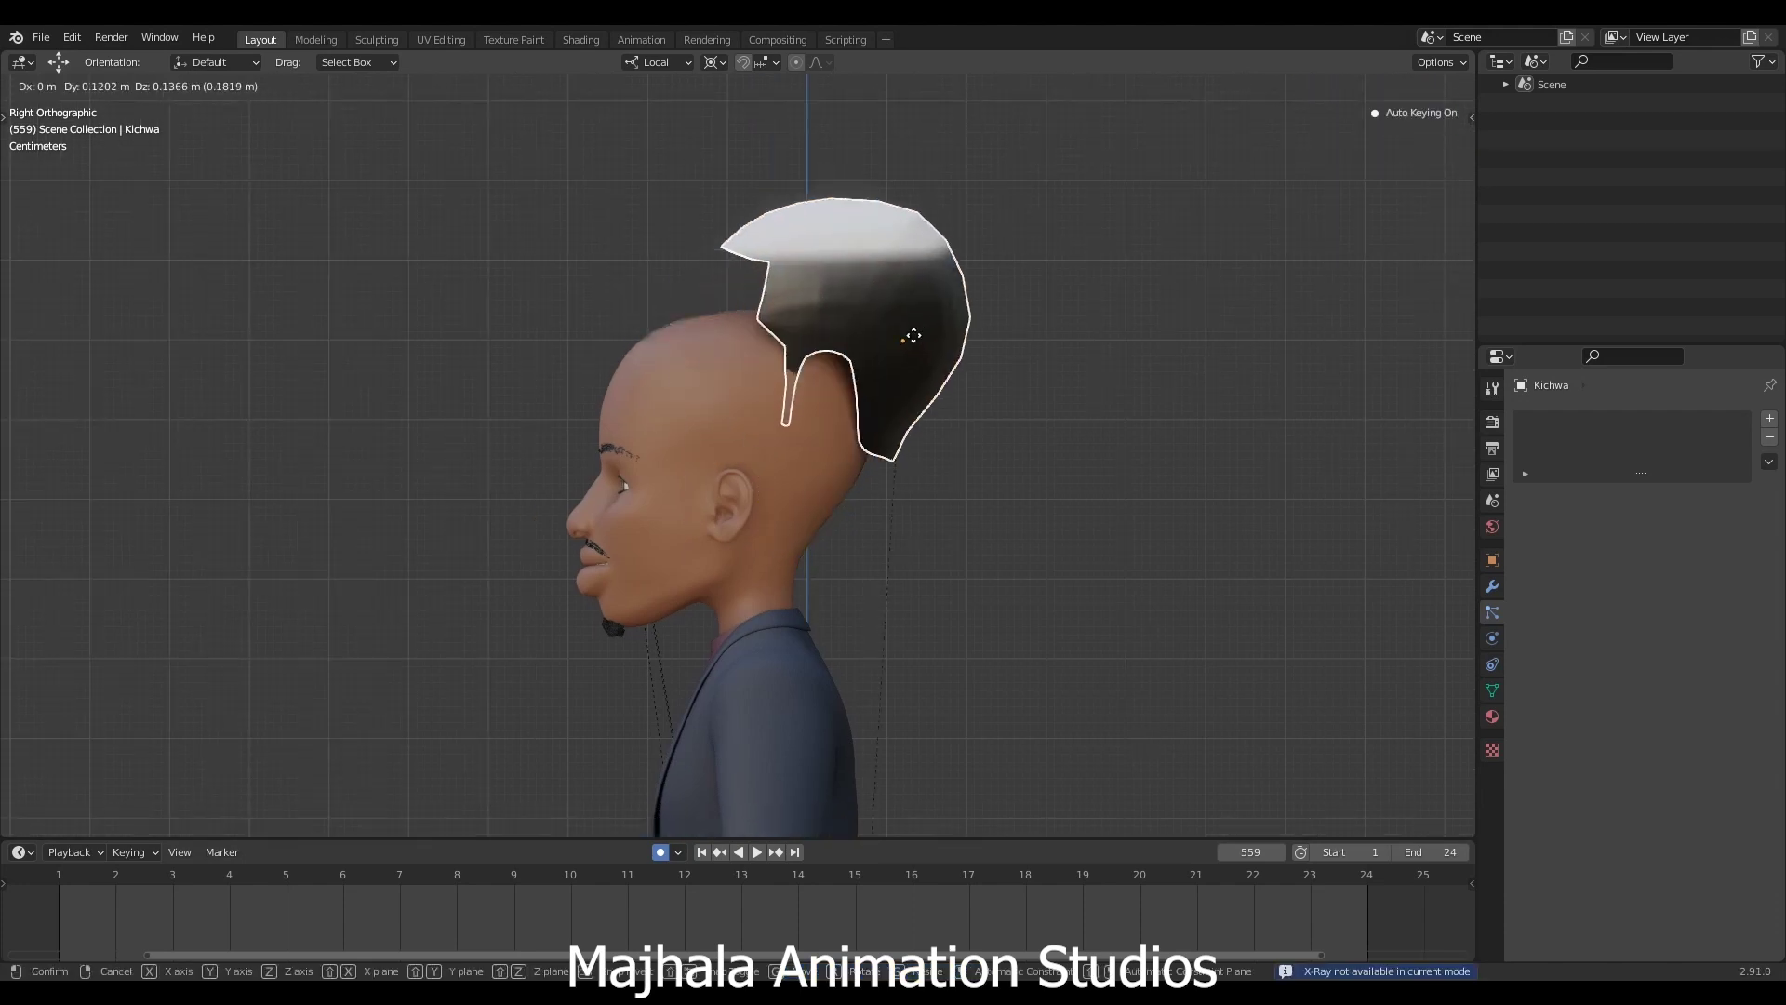
right_click(877, 340)
Enter Edit Mode on the Kichwa scalp mesh and bring its topology into close view.
key(Tab)
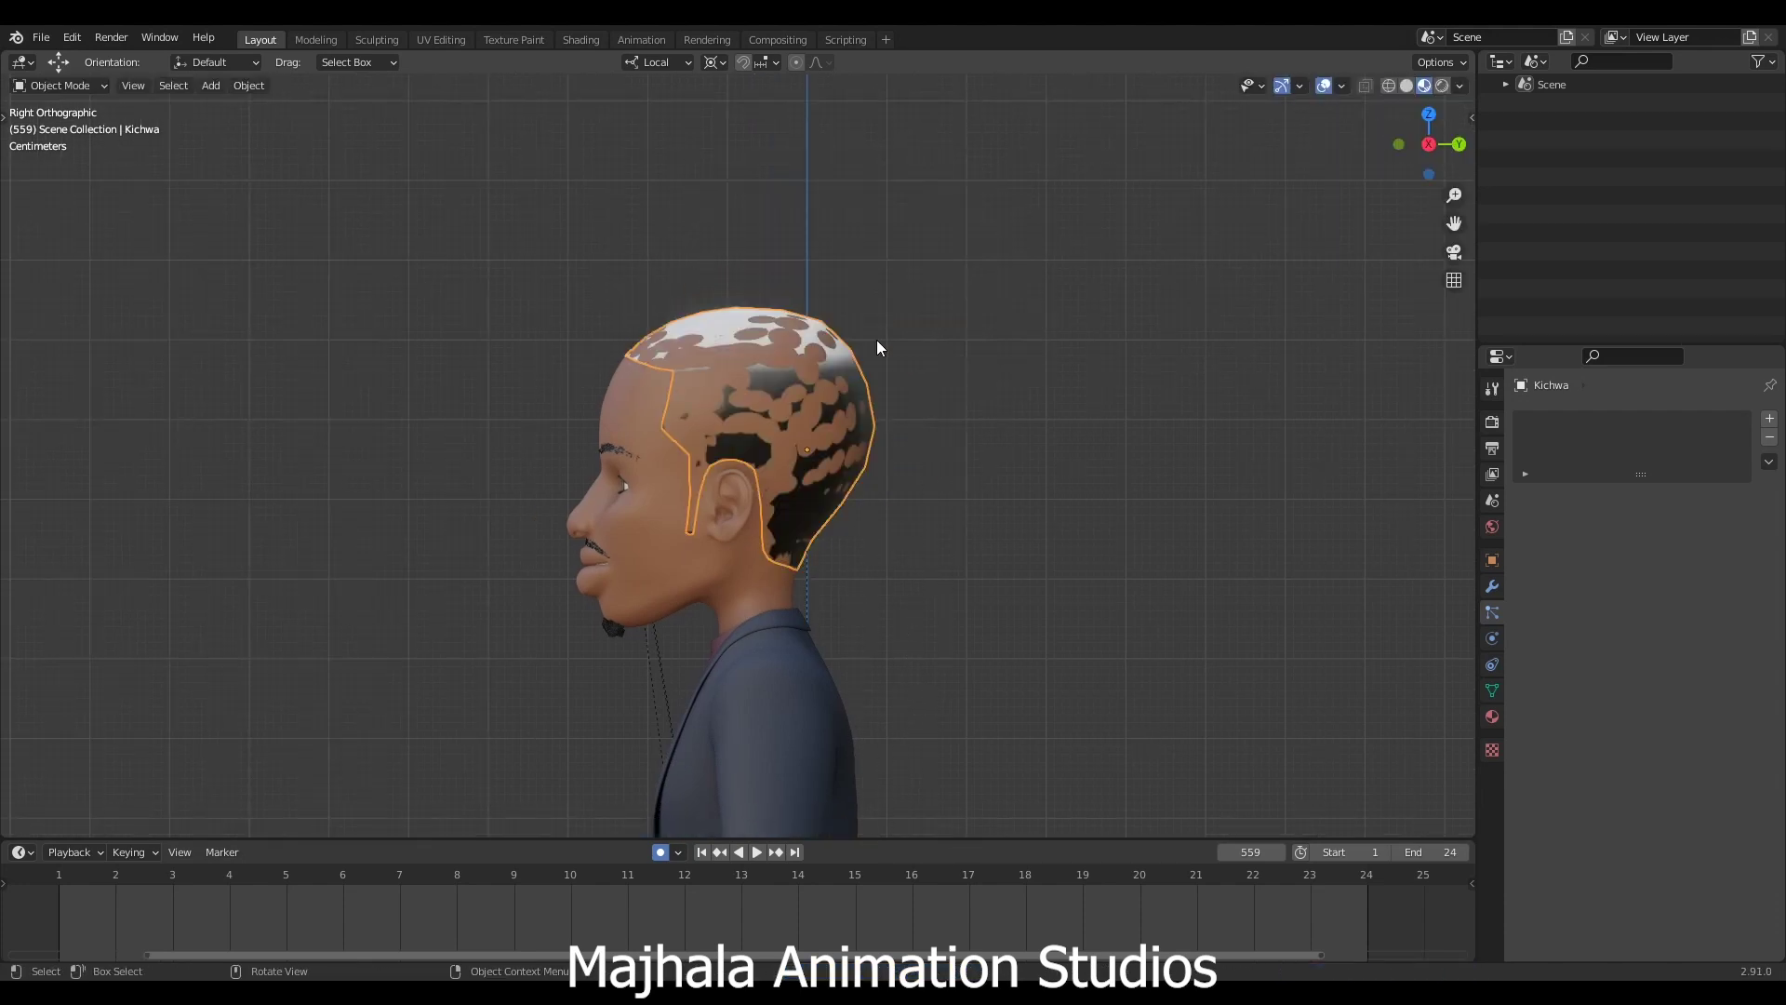
scroll(791, 370, up, 3)
scroll(838, 421, up, 1)
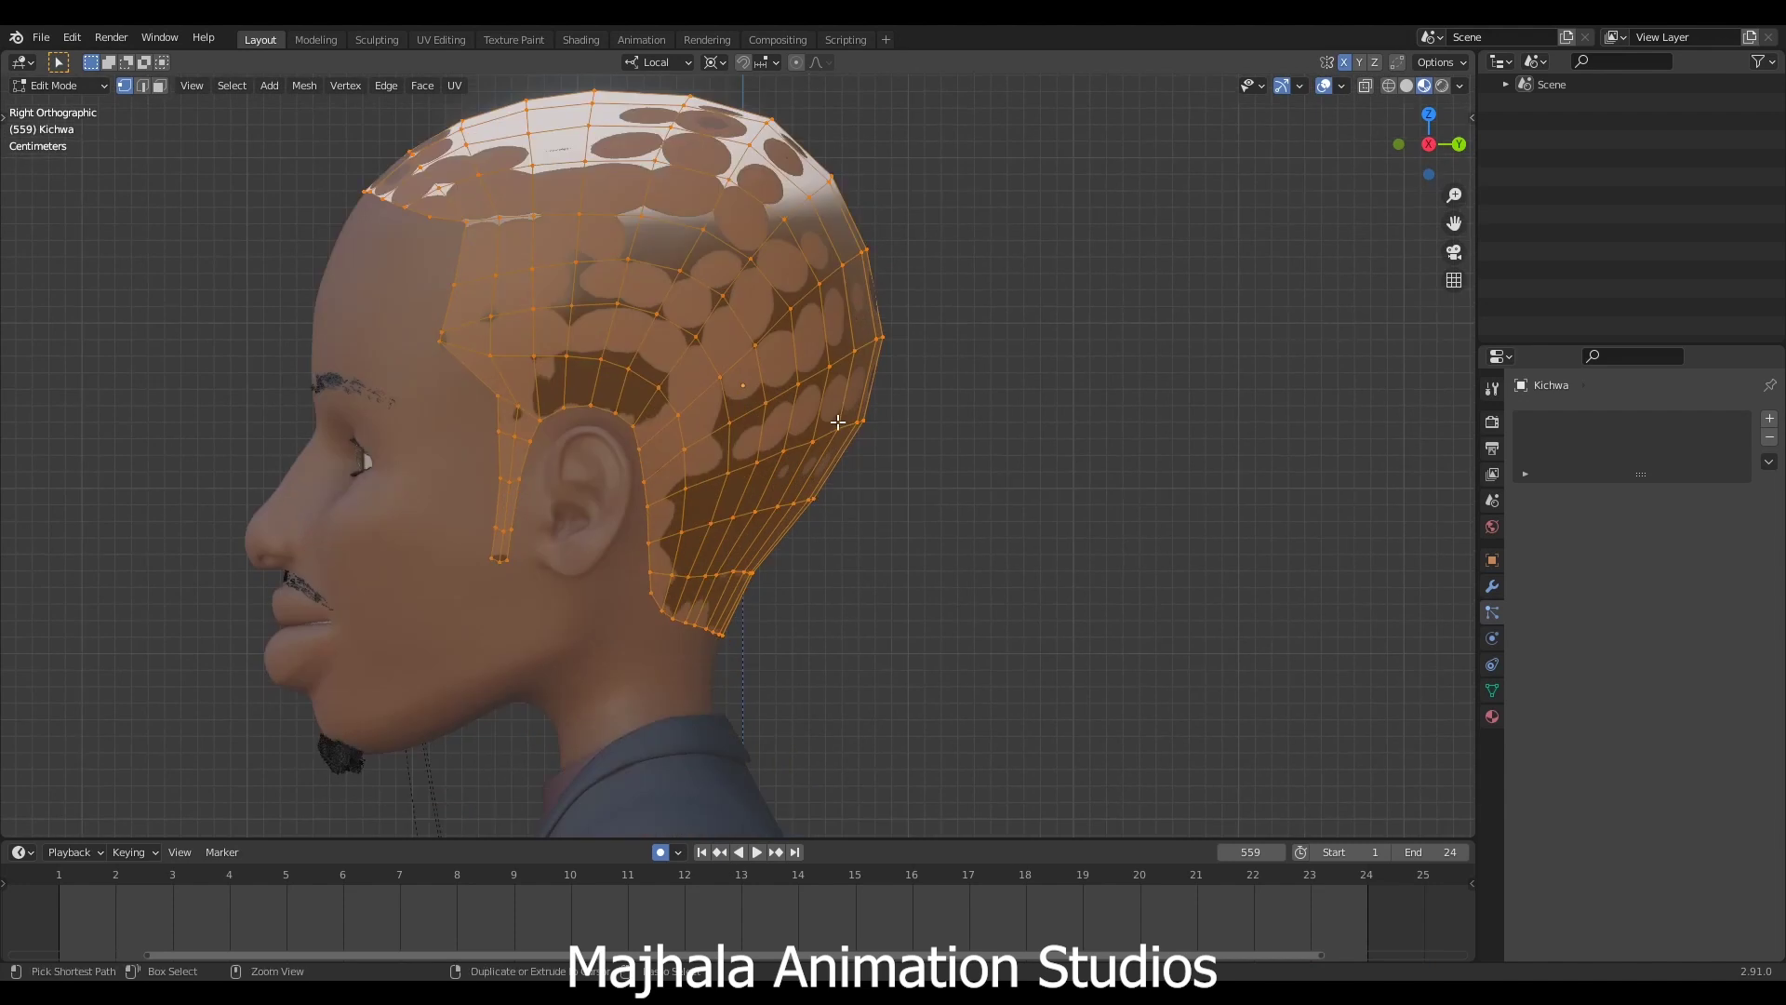
Return the Kichwa scalp mesh to Object Mode and add a particle system with its settings named stylized Hair Style.
key(Tab)
scroll(839, 422, down, 6)
scroll(953, 543, up, 2)
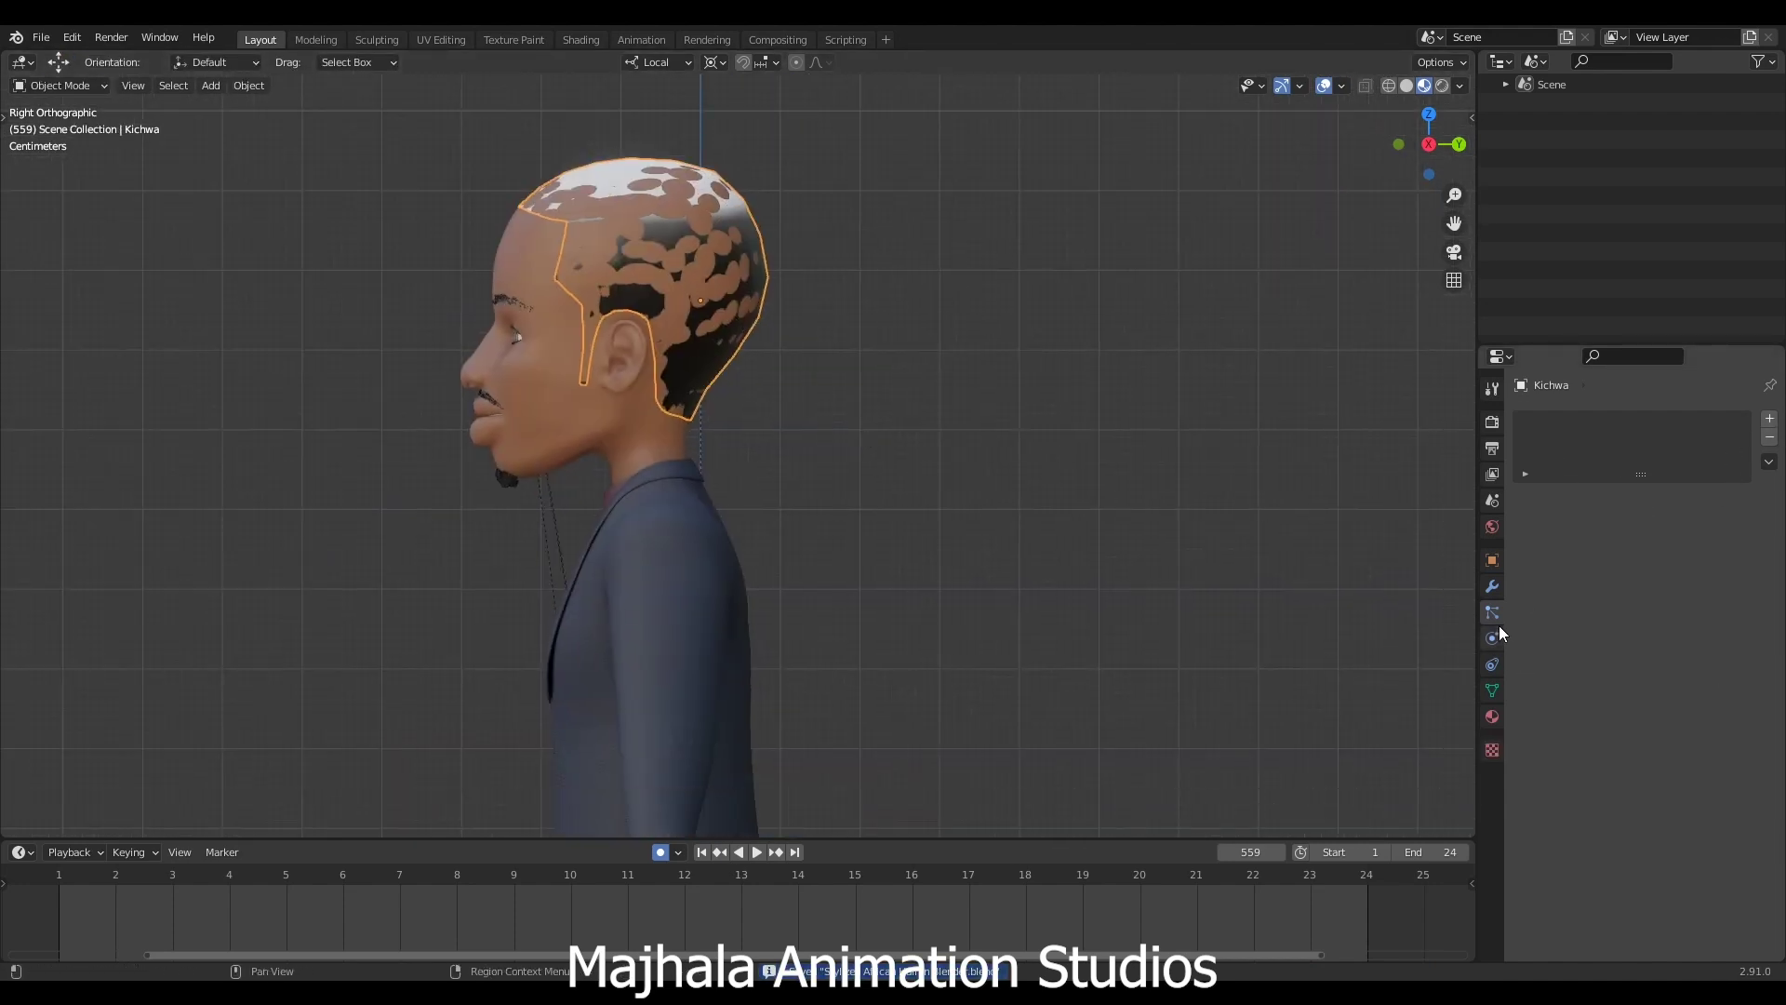
click(1770, 419)
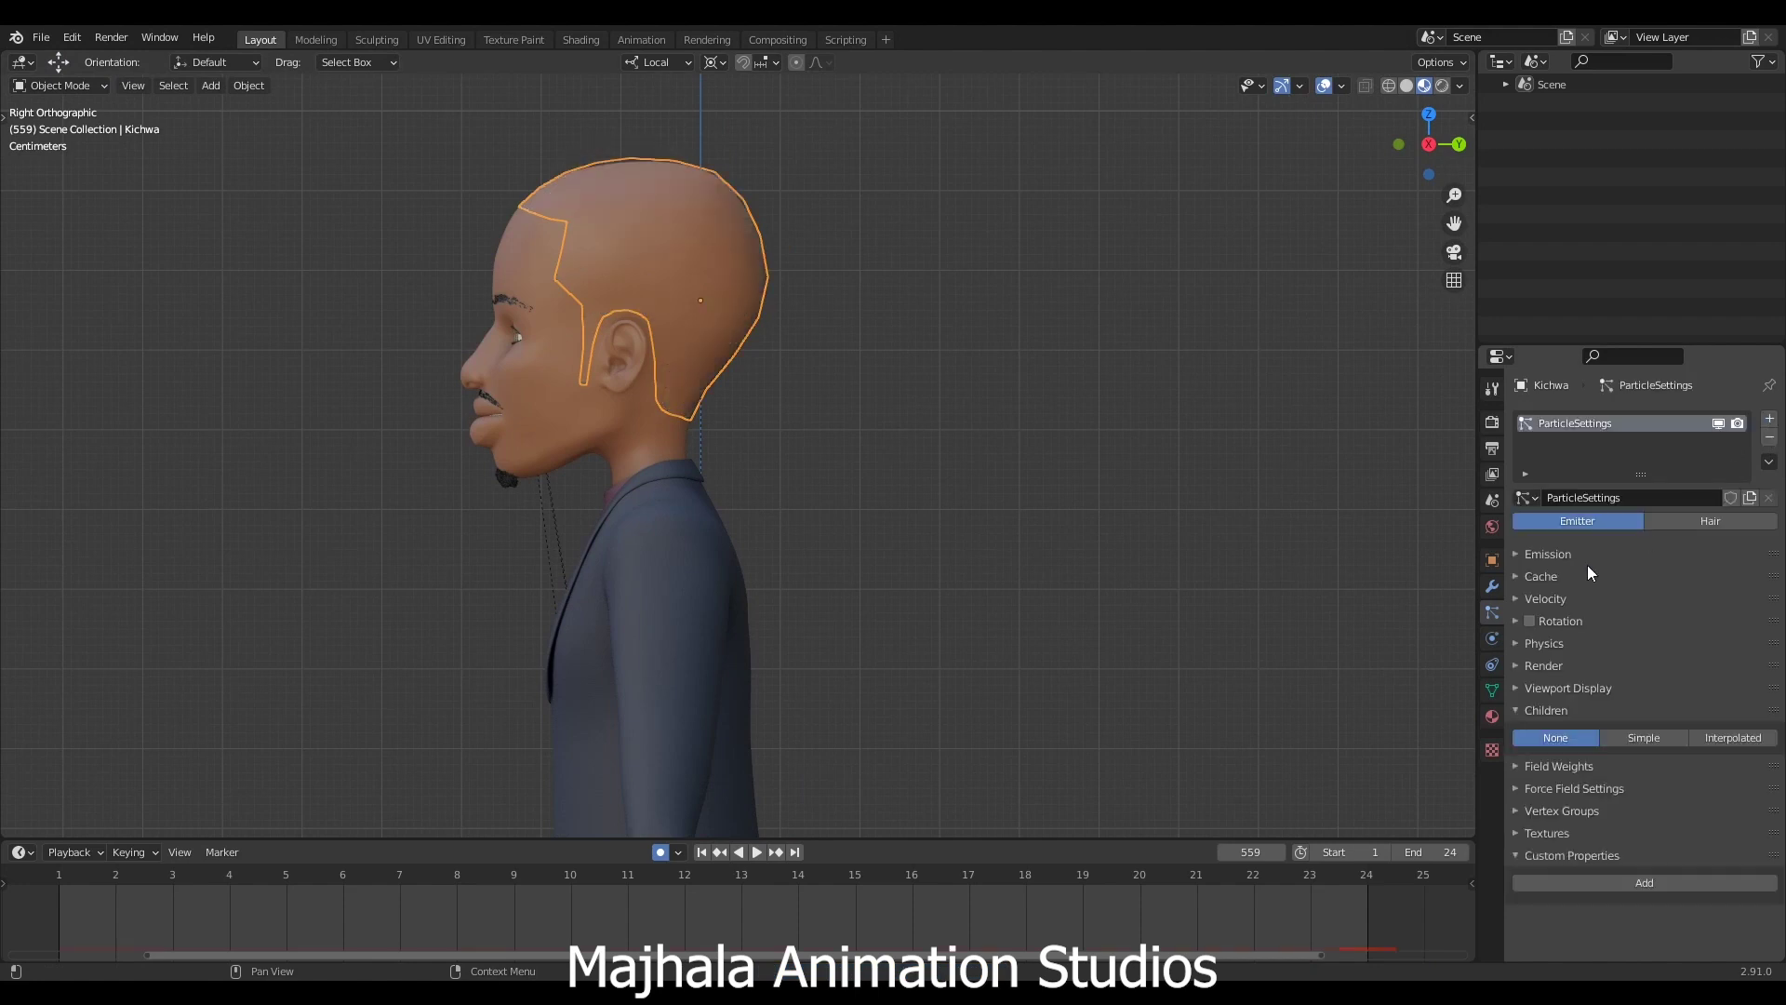
click(1642, 501)
text(A)
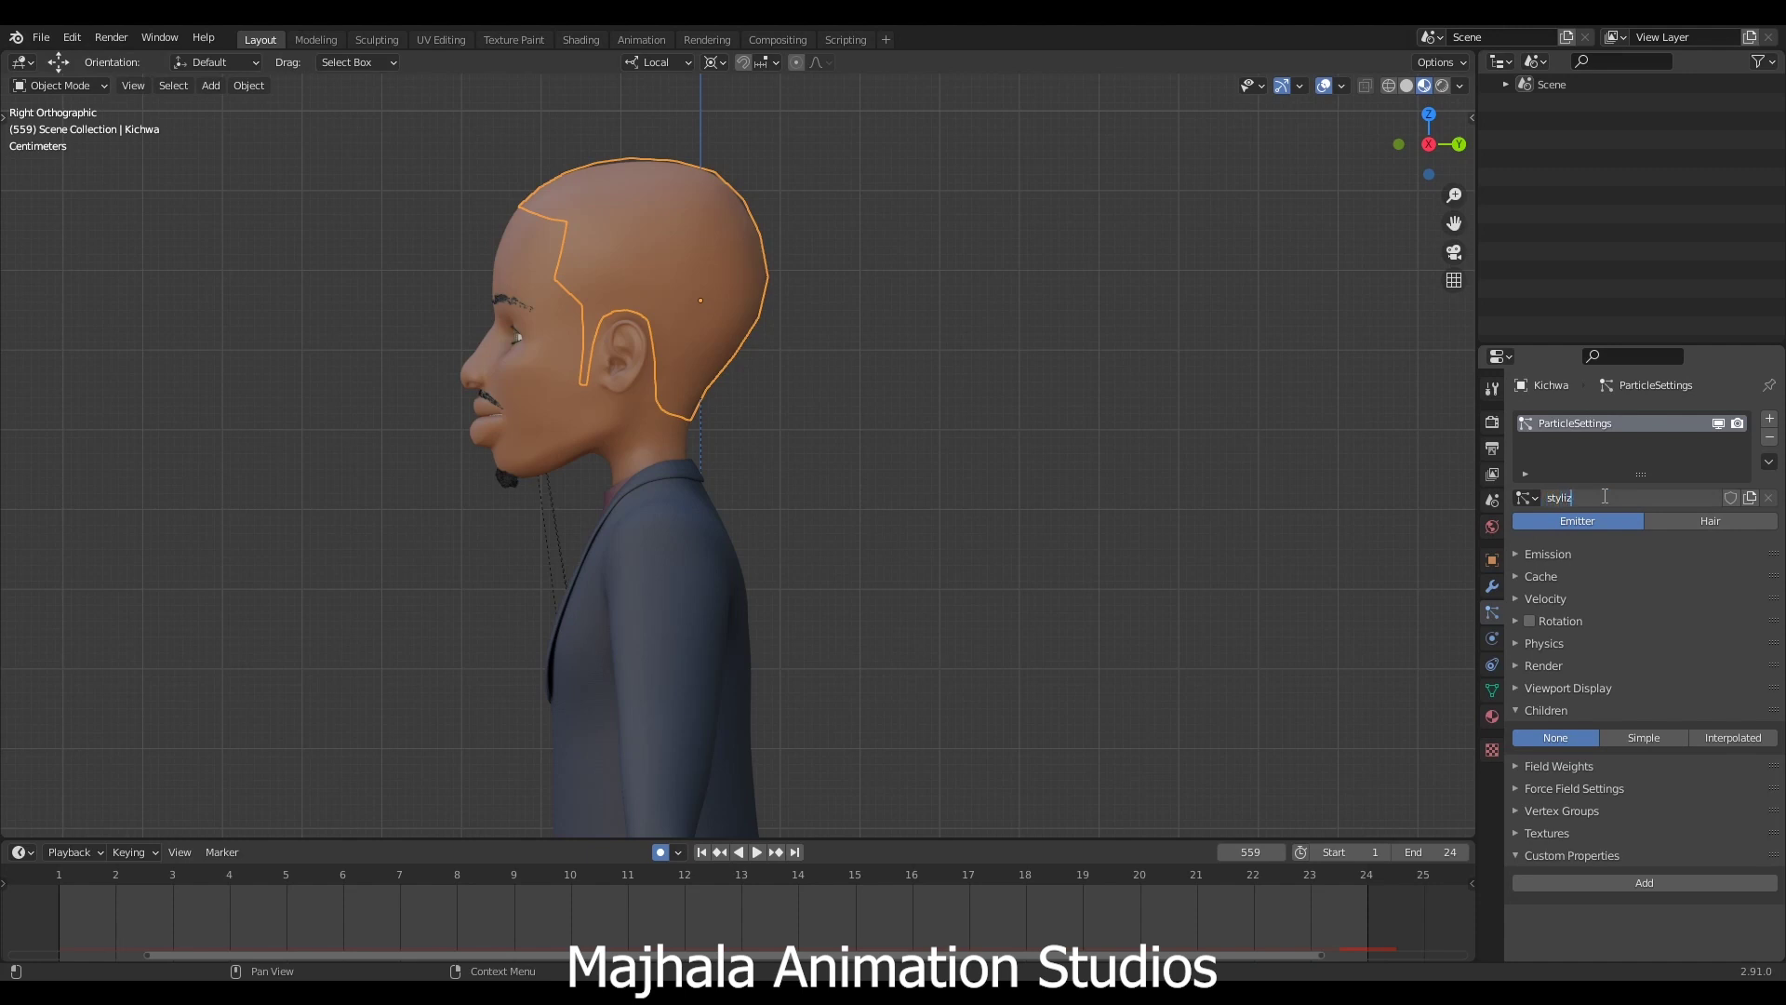
text(tylized Hair Style)
key(Return)
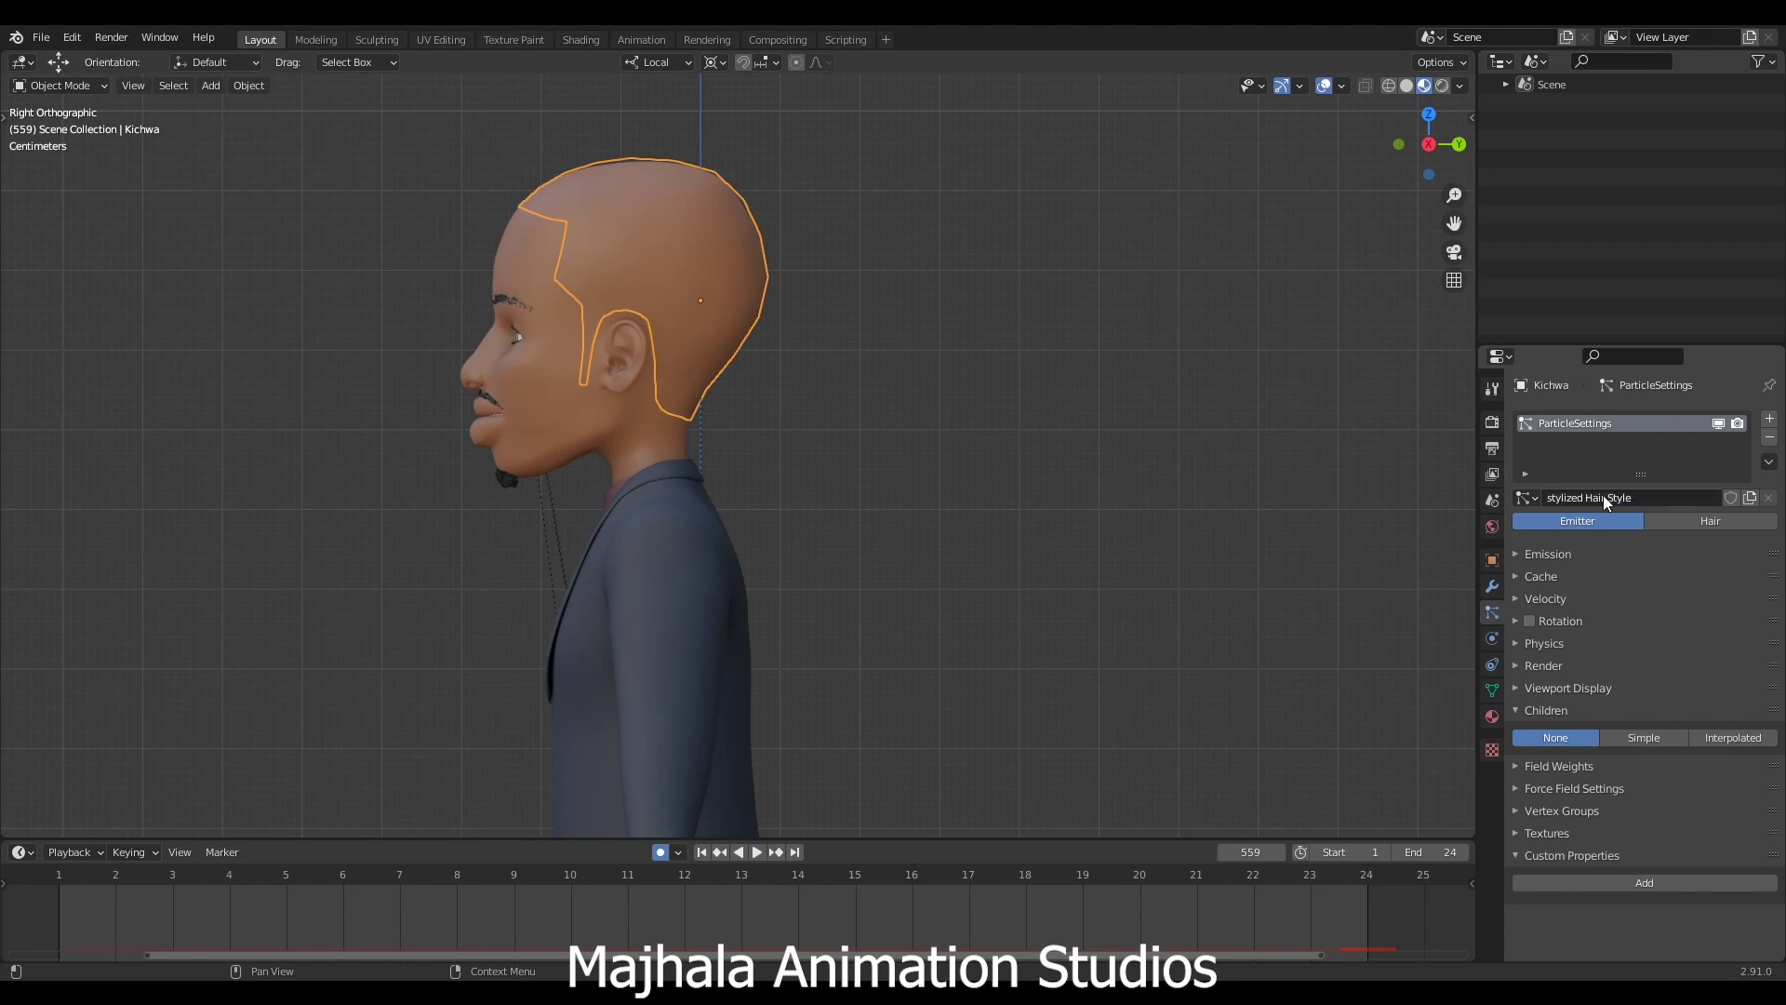
Change the particle system to the Hair type and enable its Advanced and Regrow options.
click(1701, 522)
scroll(837, 465, down, 4)
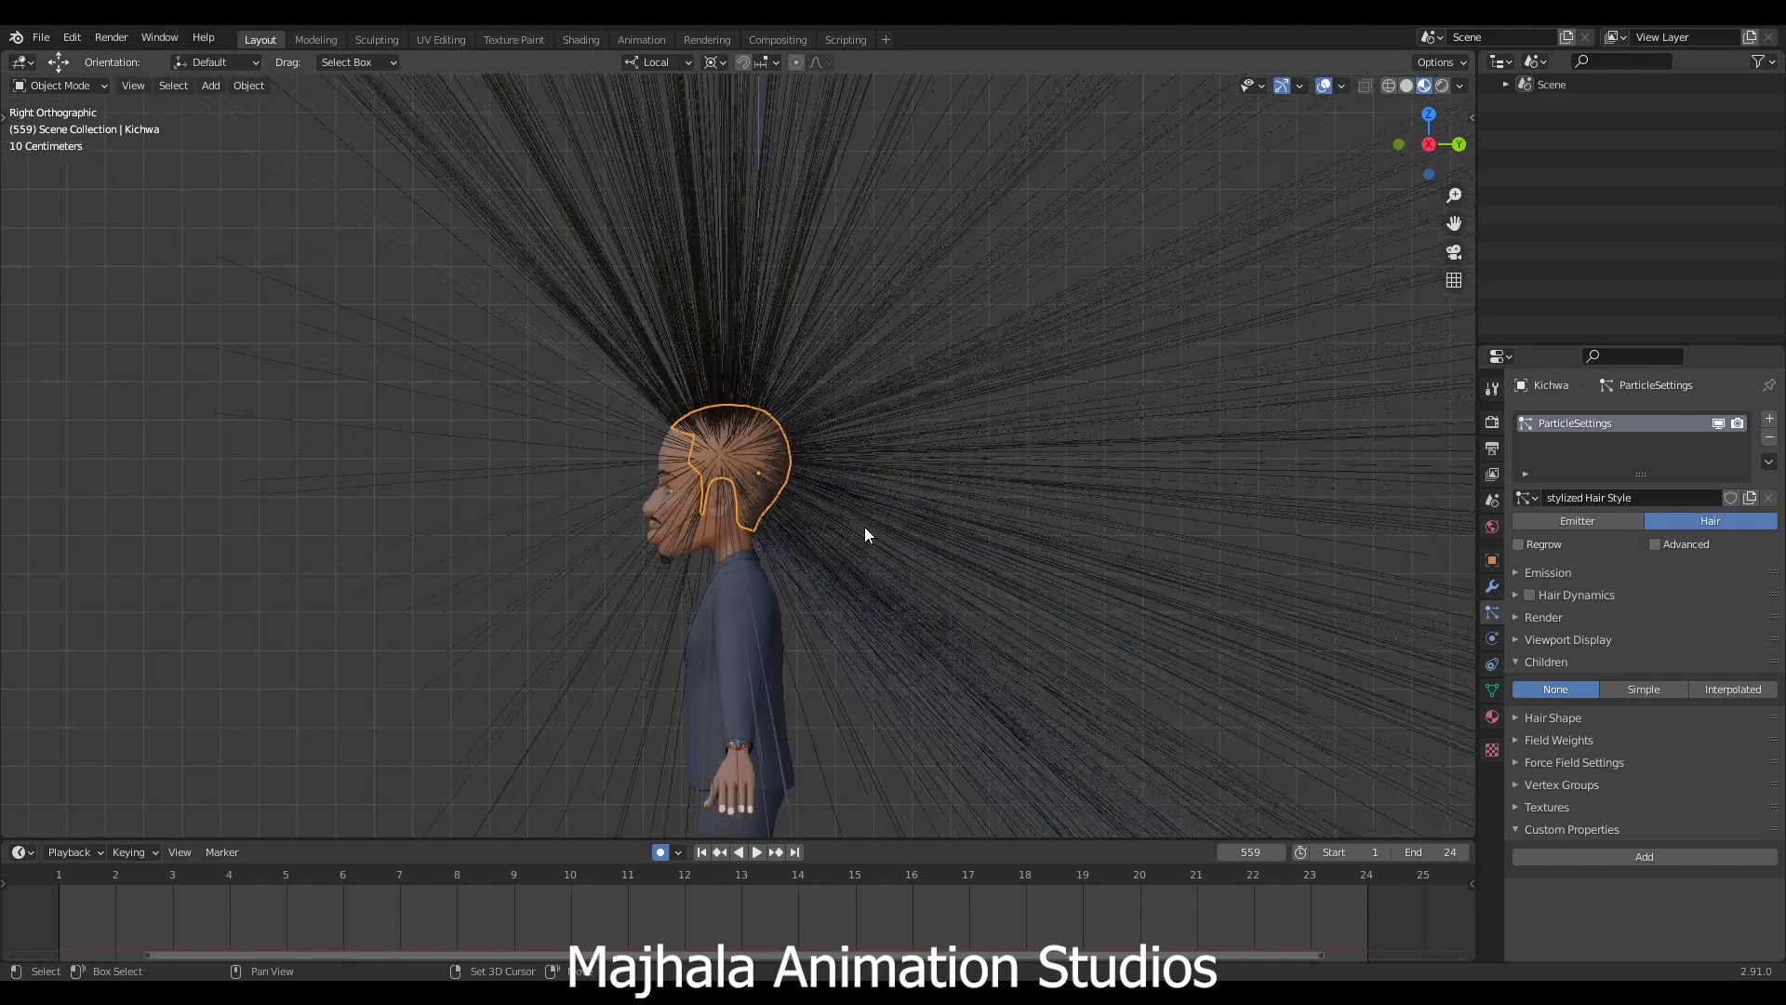
key(KP_1)
scroll(875, 527, up, 6)
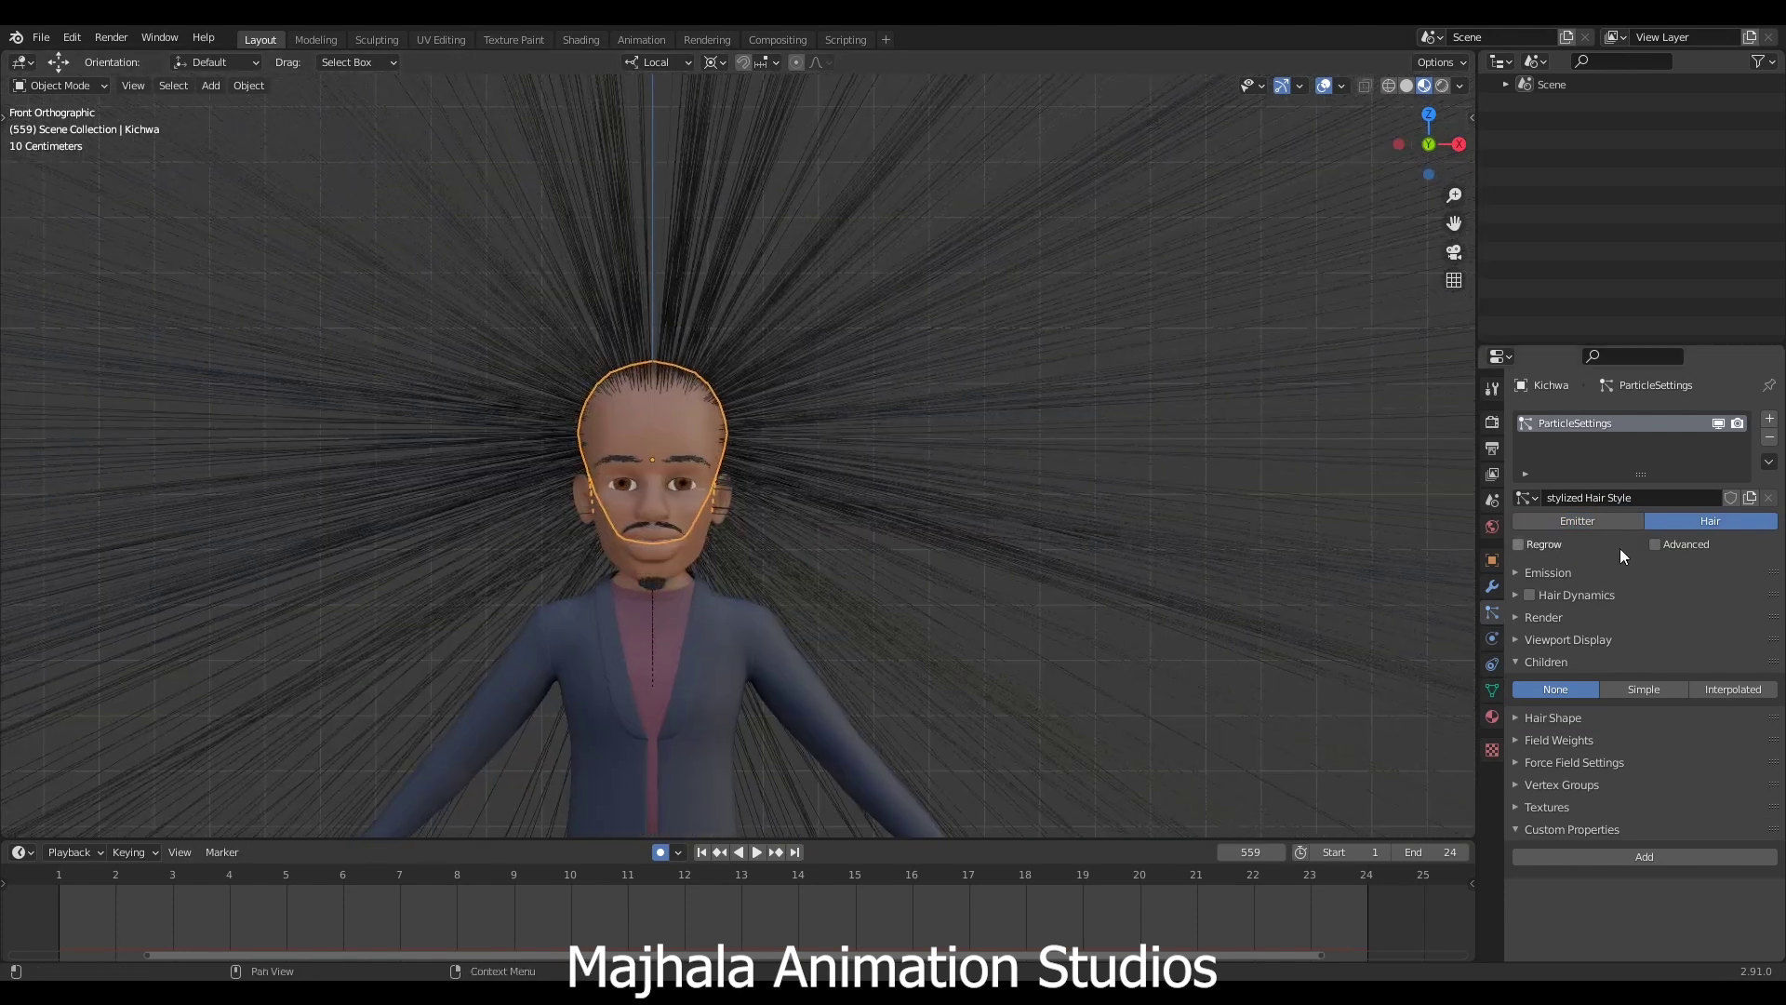
click(1654, 544)
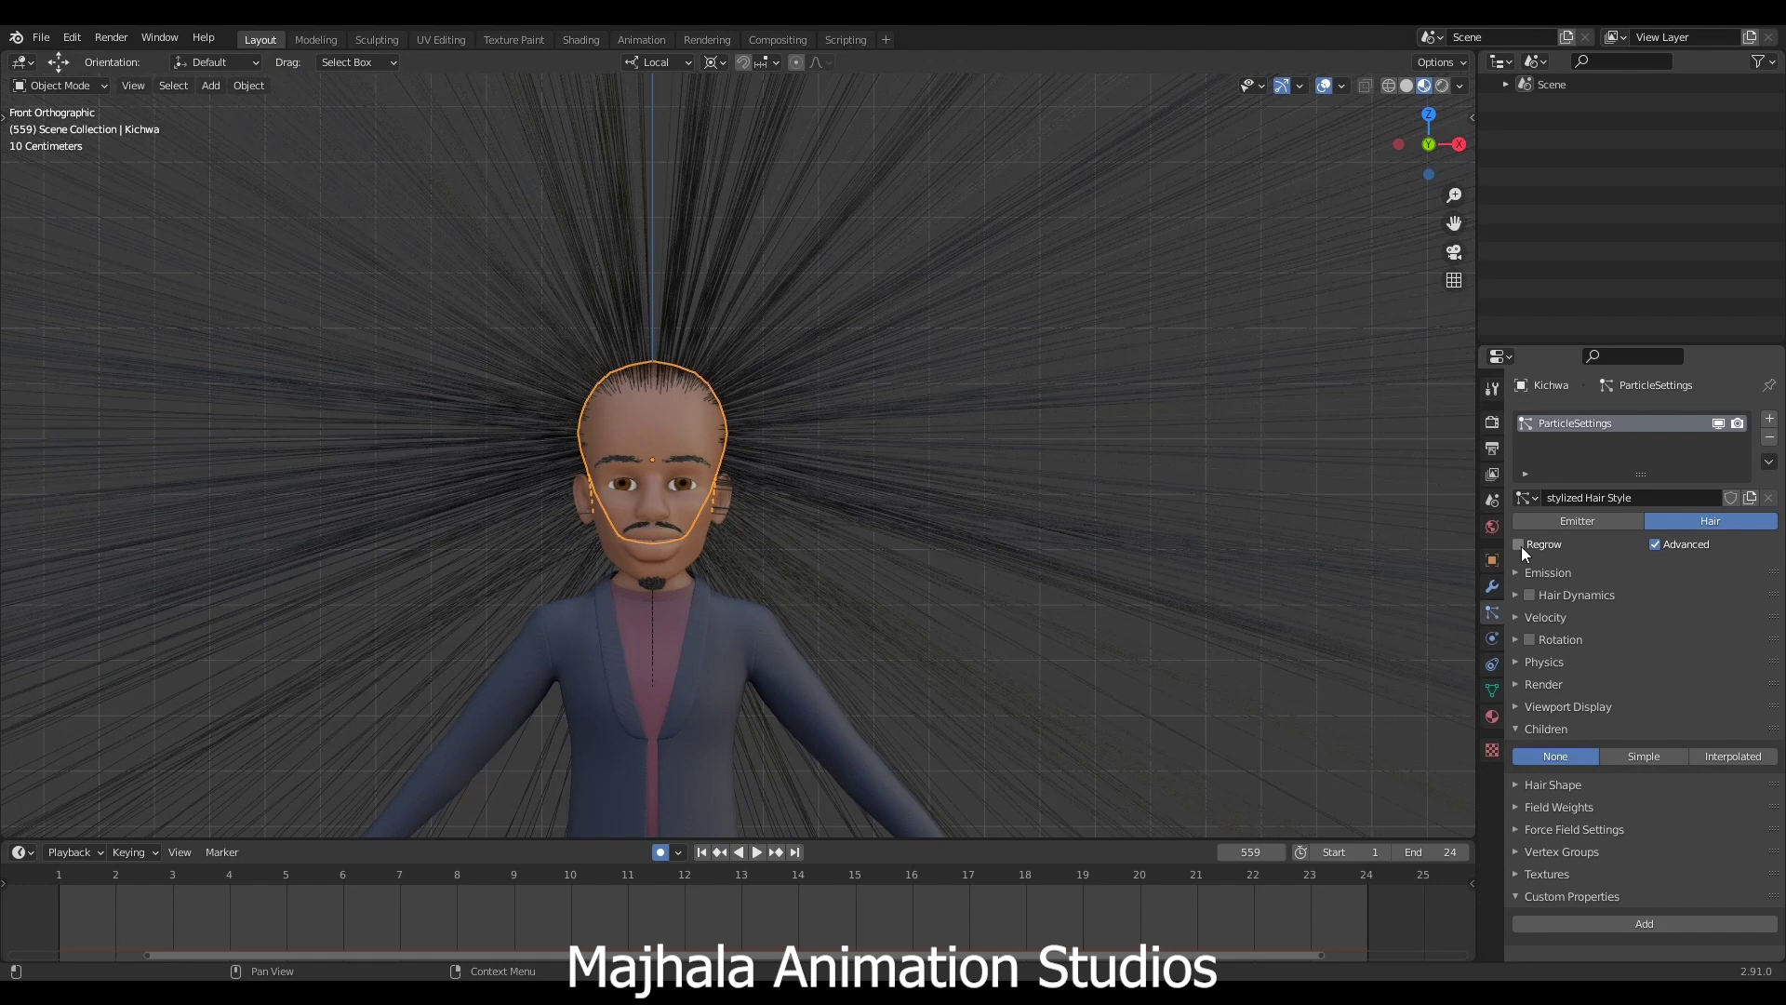
Shorten the emitted hair to a length of 0.05 m and check it from the side and front.
click(1520, 573)
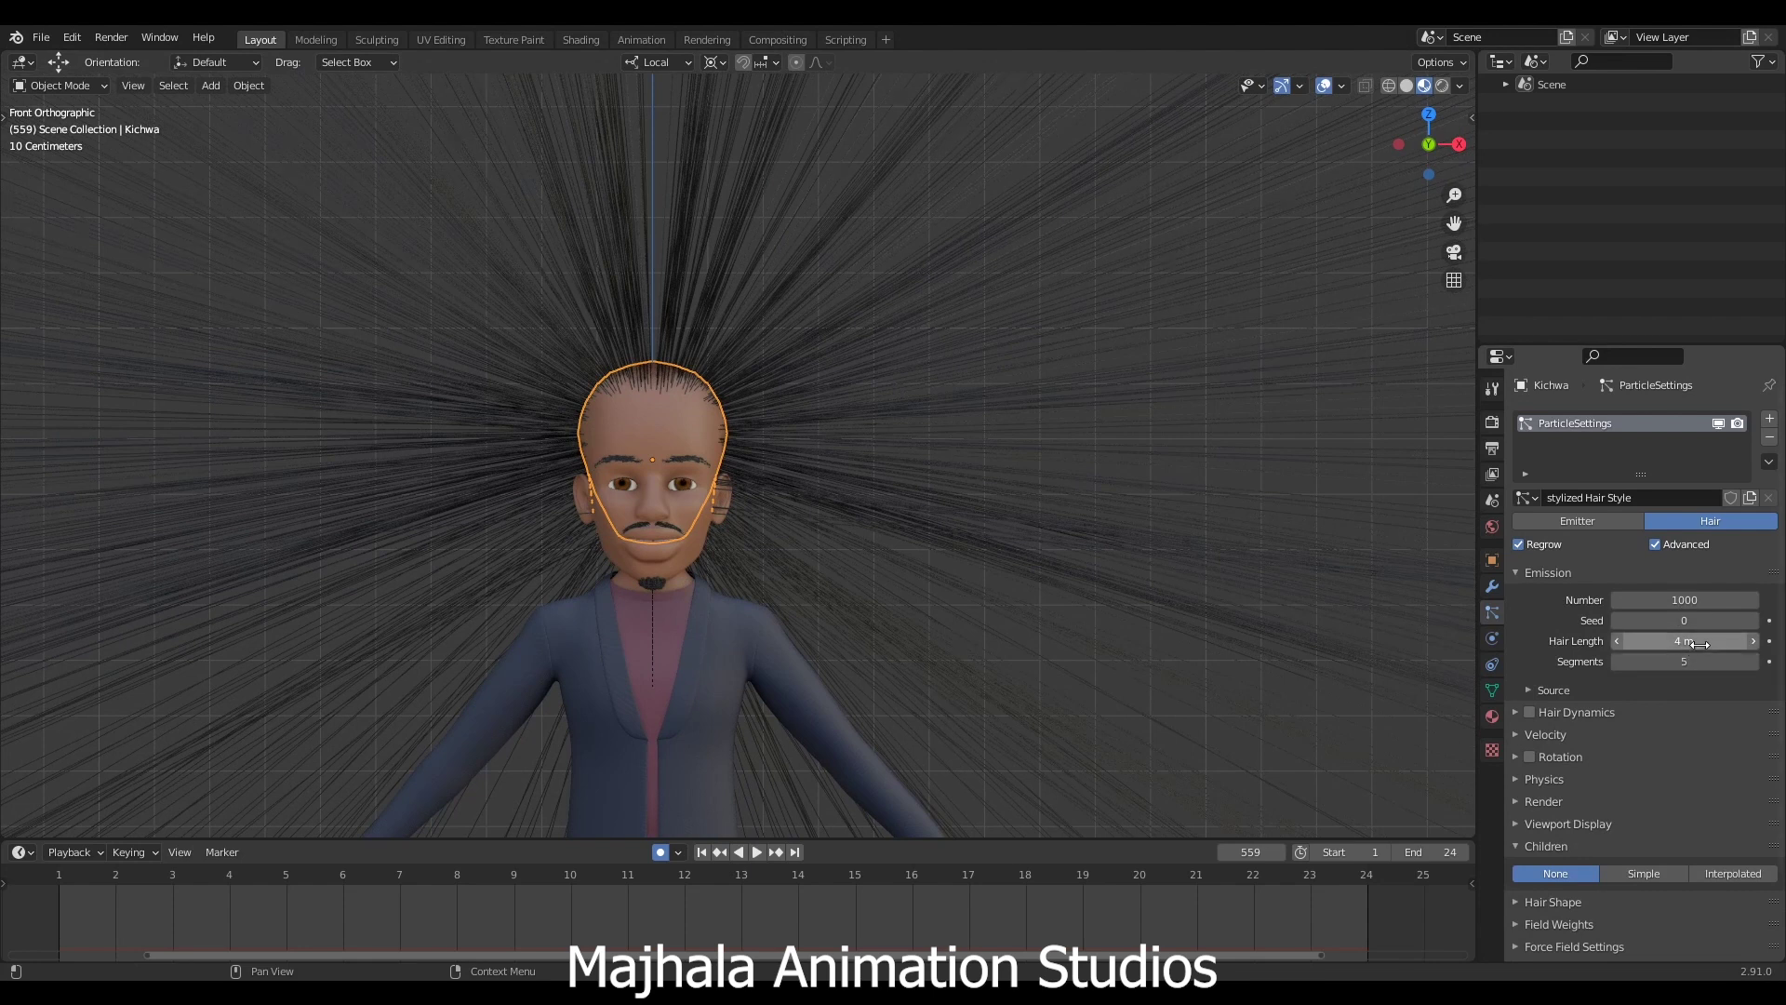
drag(1684, 641, 1595, 641)
key(KP_3)
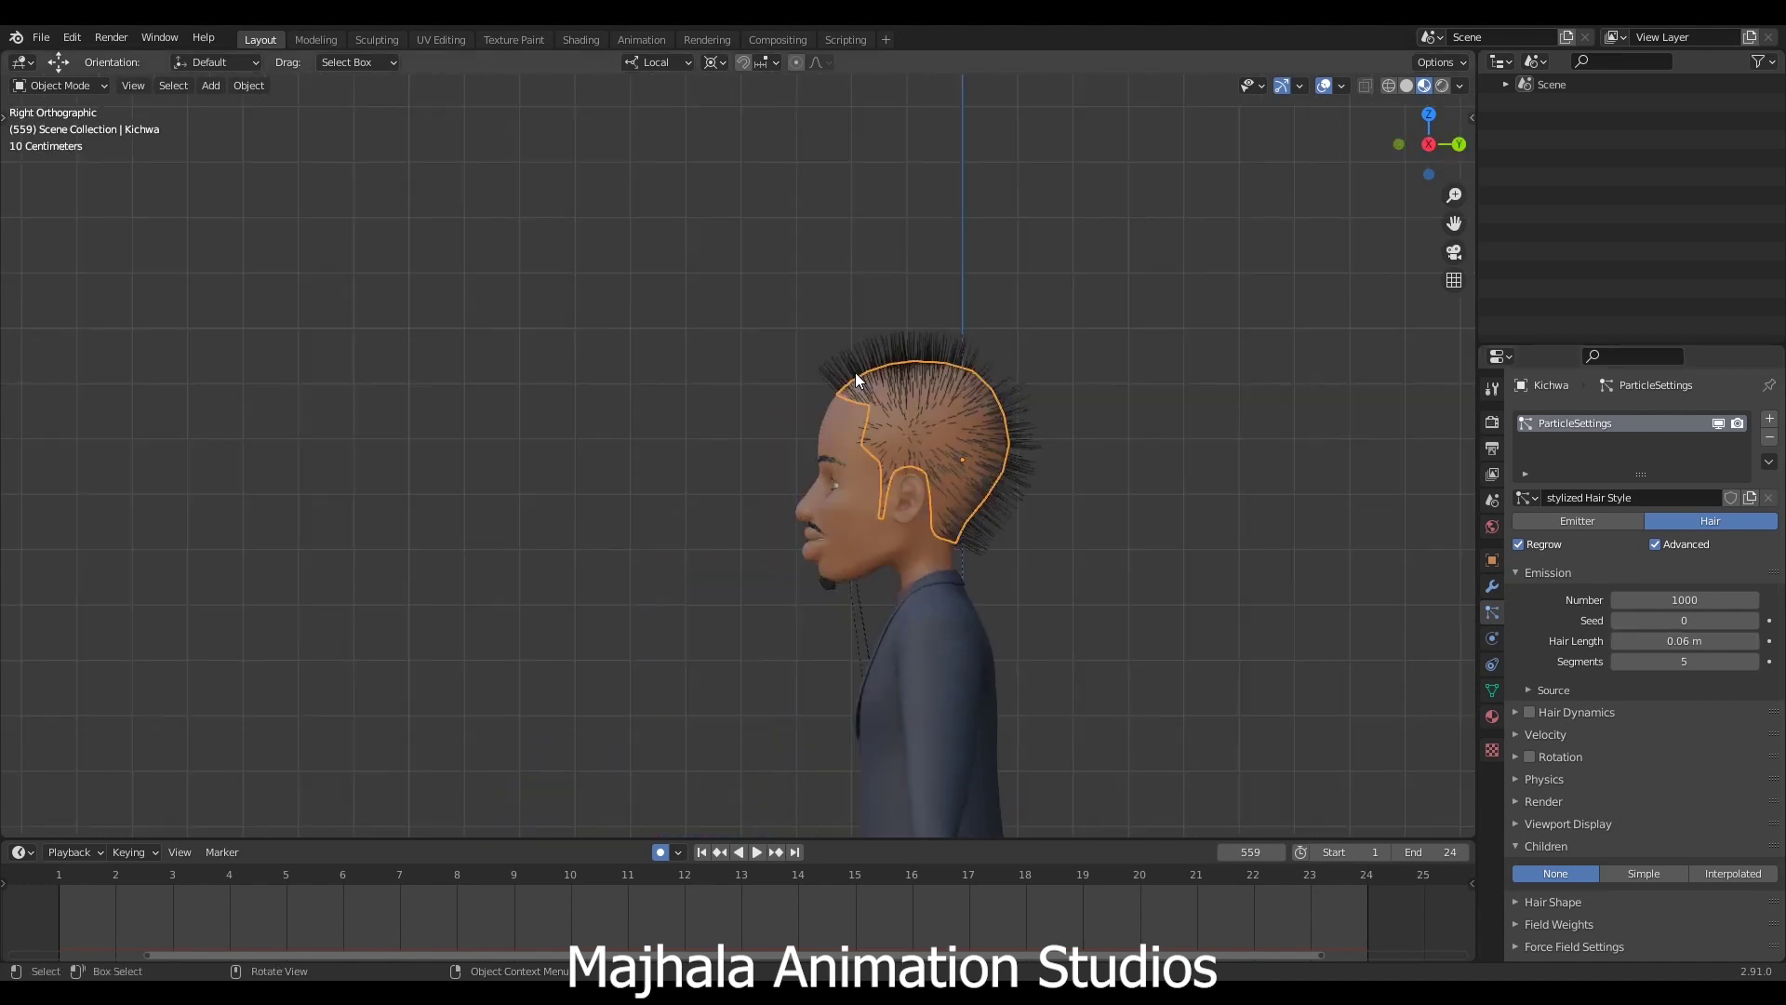
scroll(856, 372, up, 3)
shift+middle_drag(1103, 490, 883, 420)
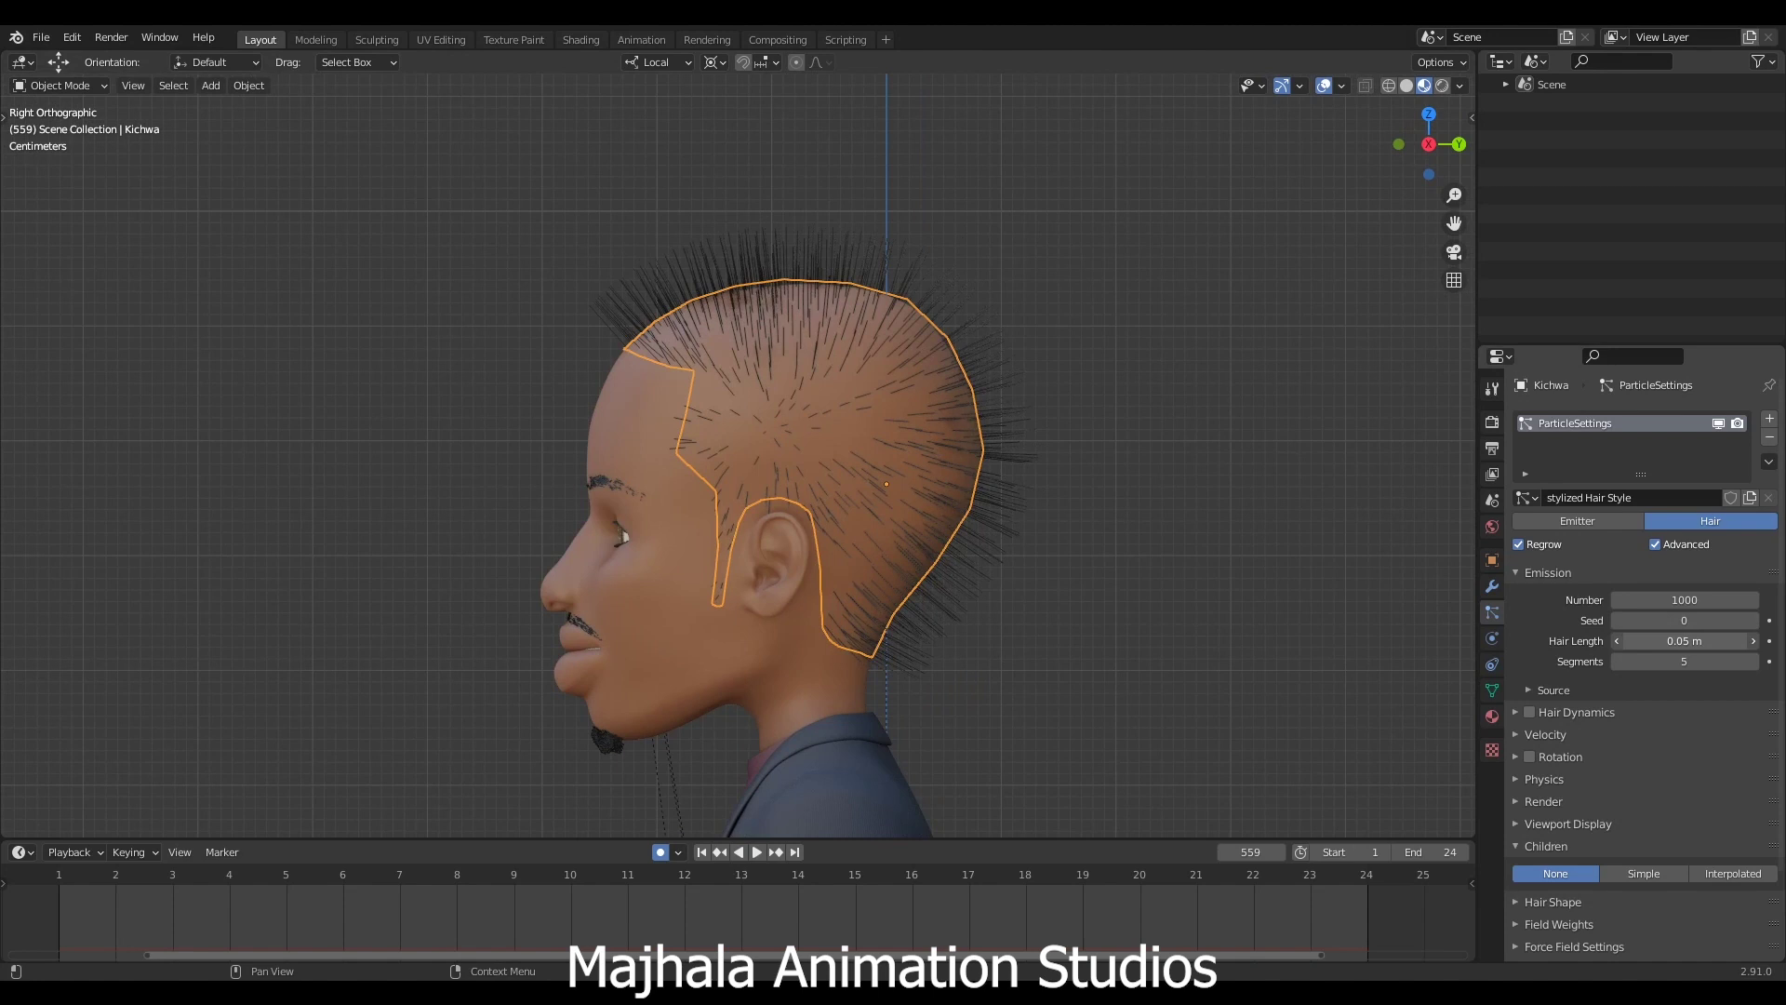
key(KP_1)
scroll(751, 432, up, 2)
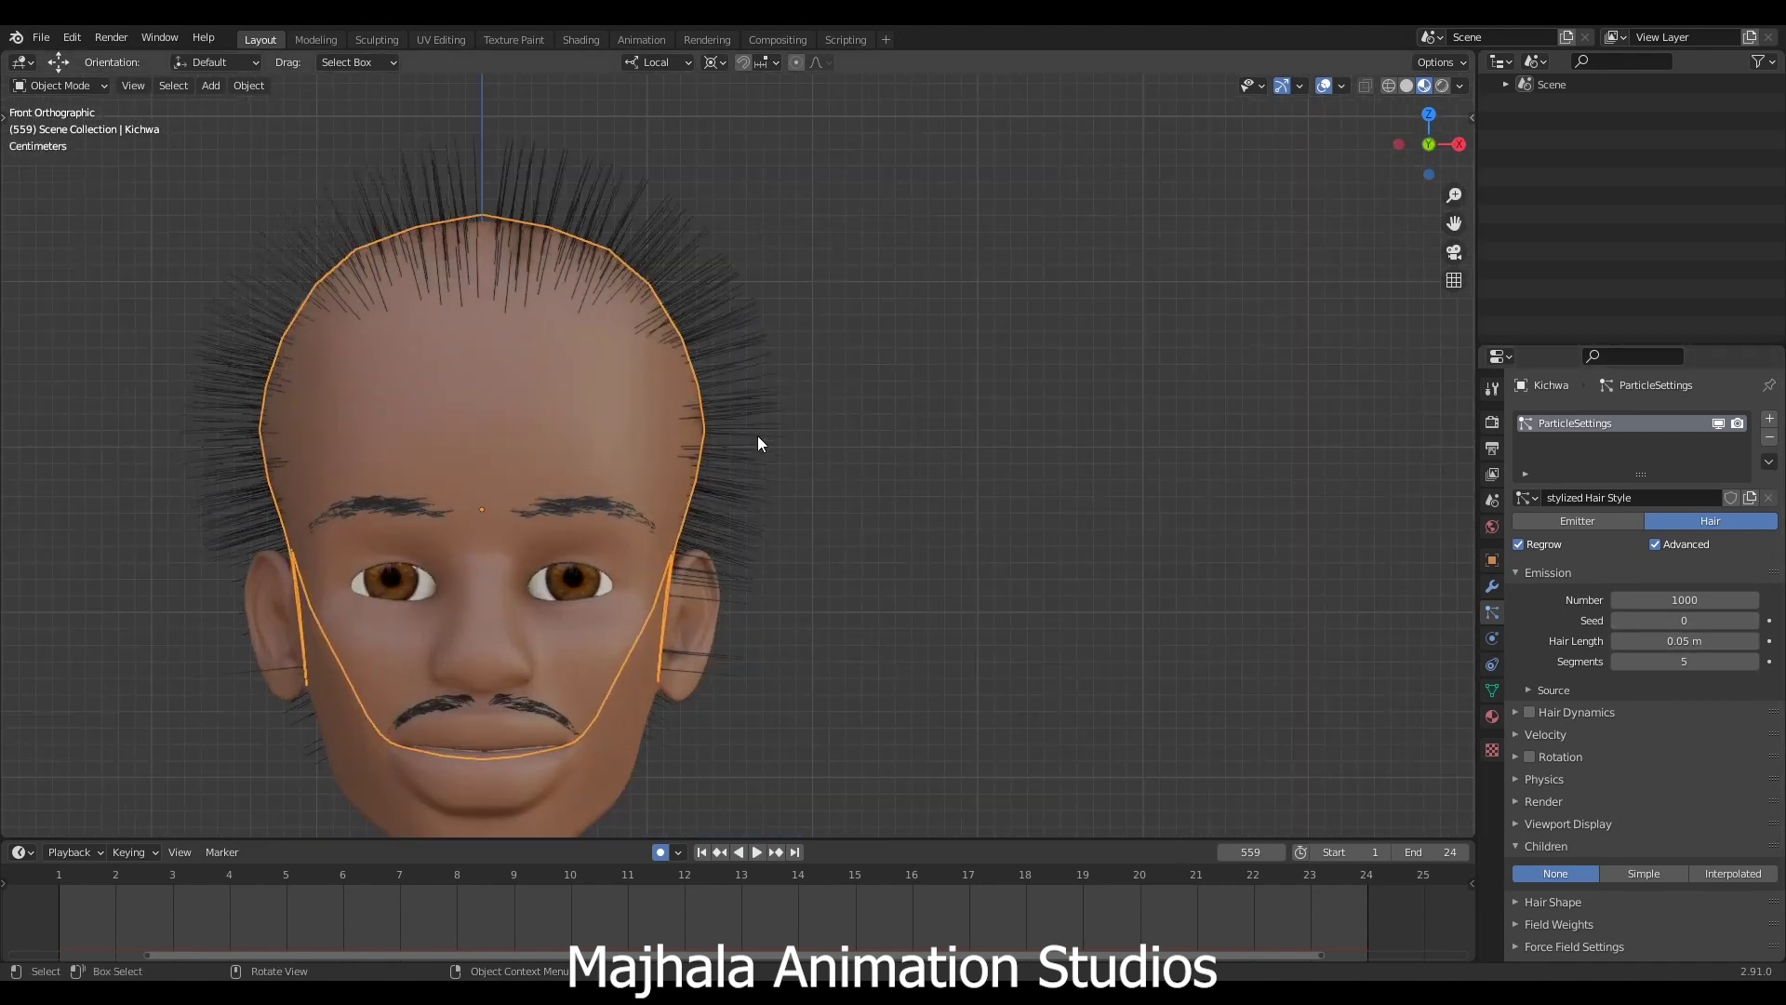
scroll(936, 451, down, 4)
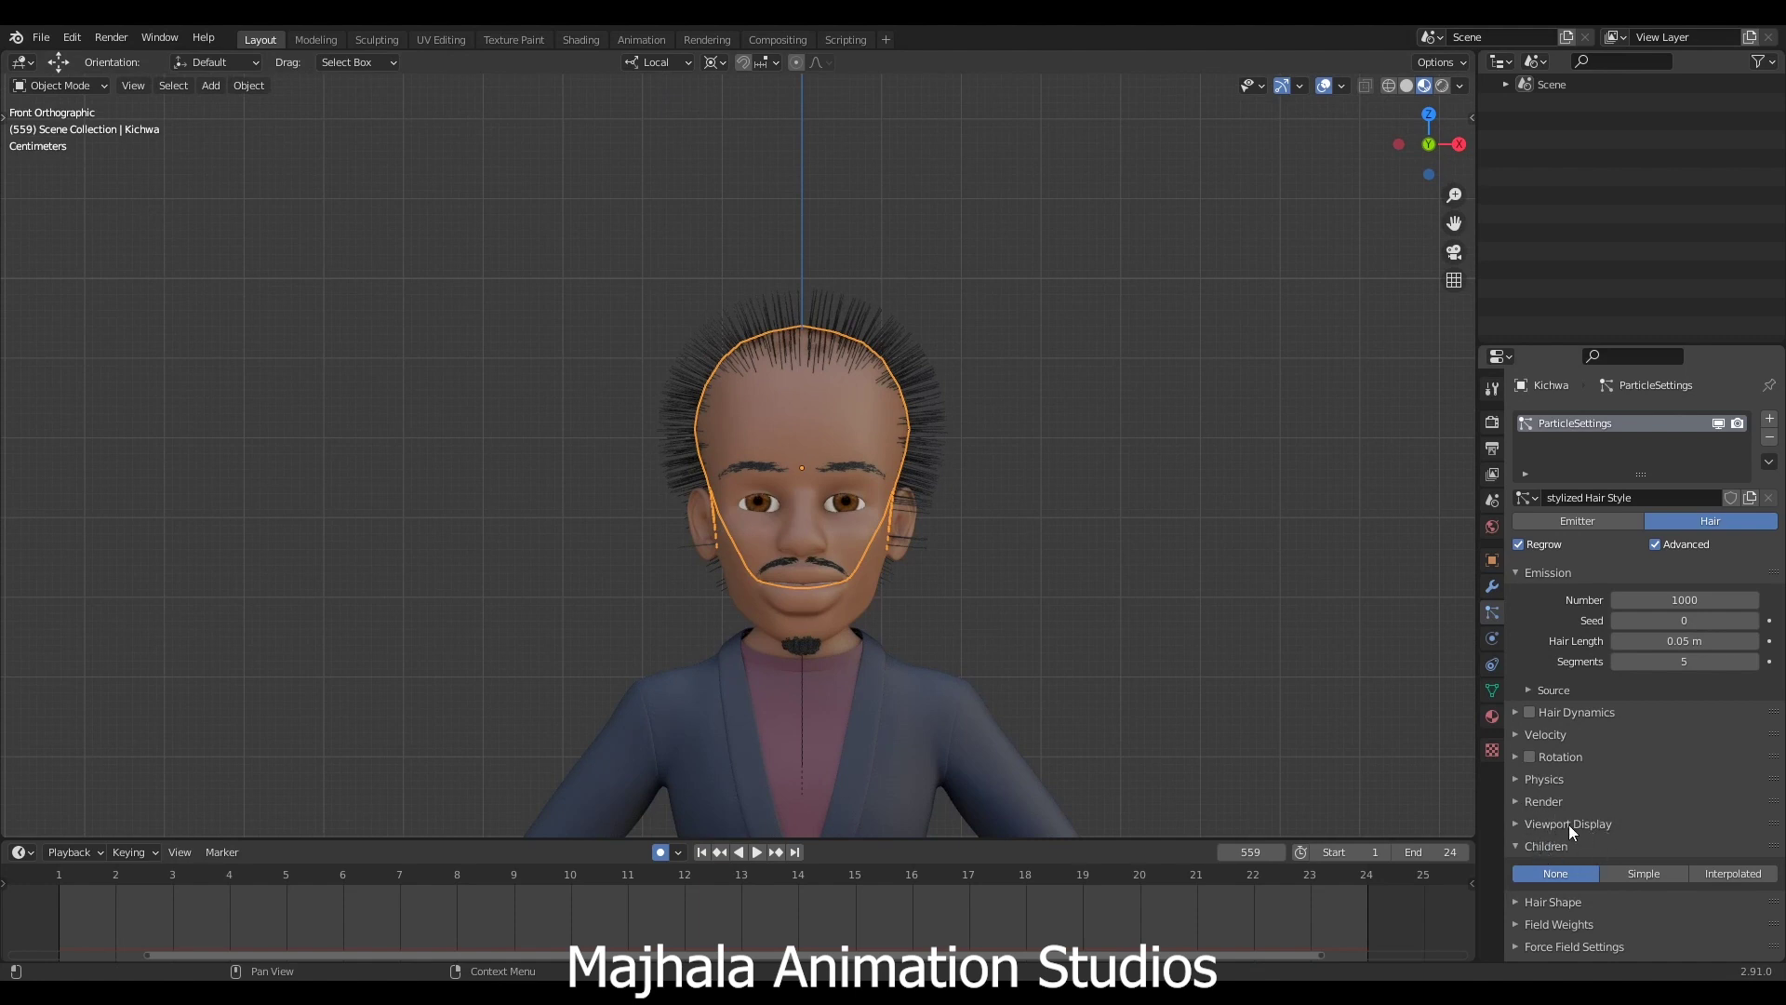
Enable B-Spline for the hair's render path and set its steps to 10.
click(1516, 802)
scroll(1621, 841, down, 4)
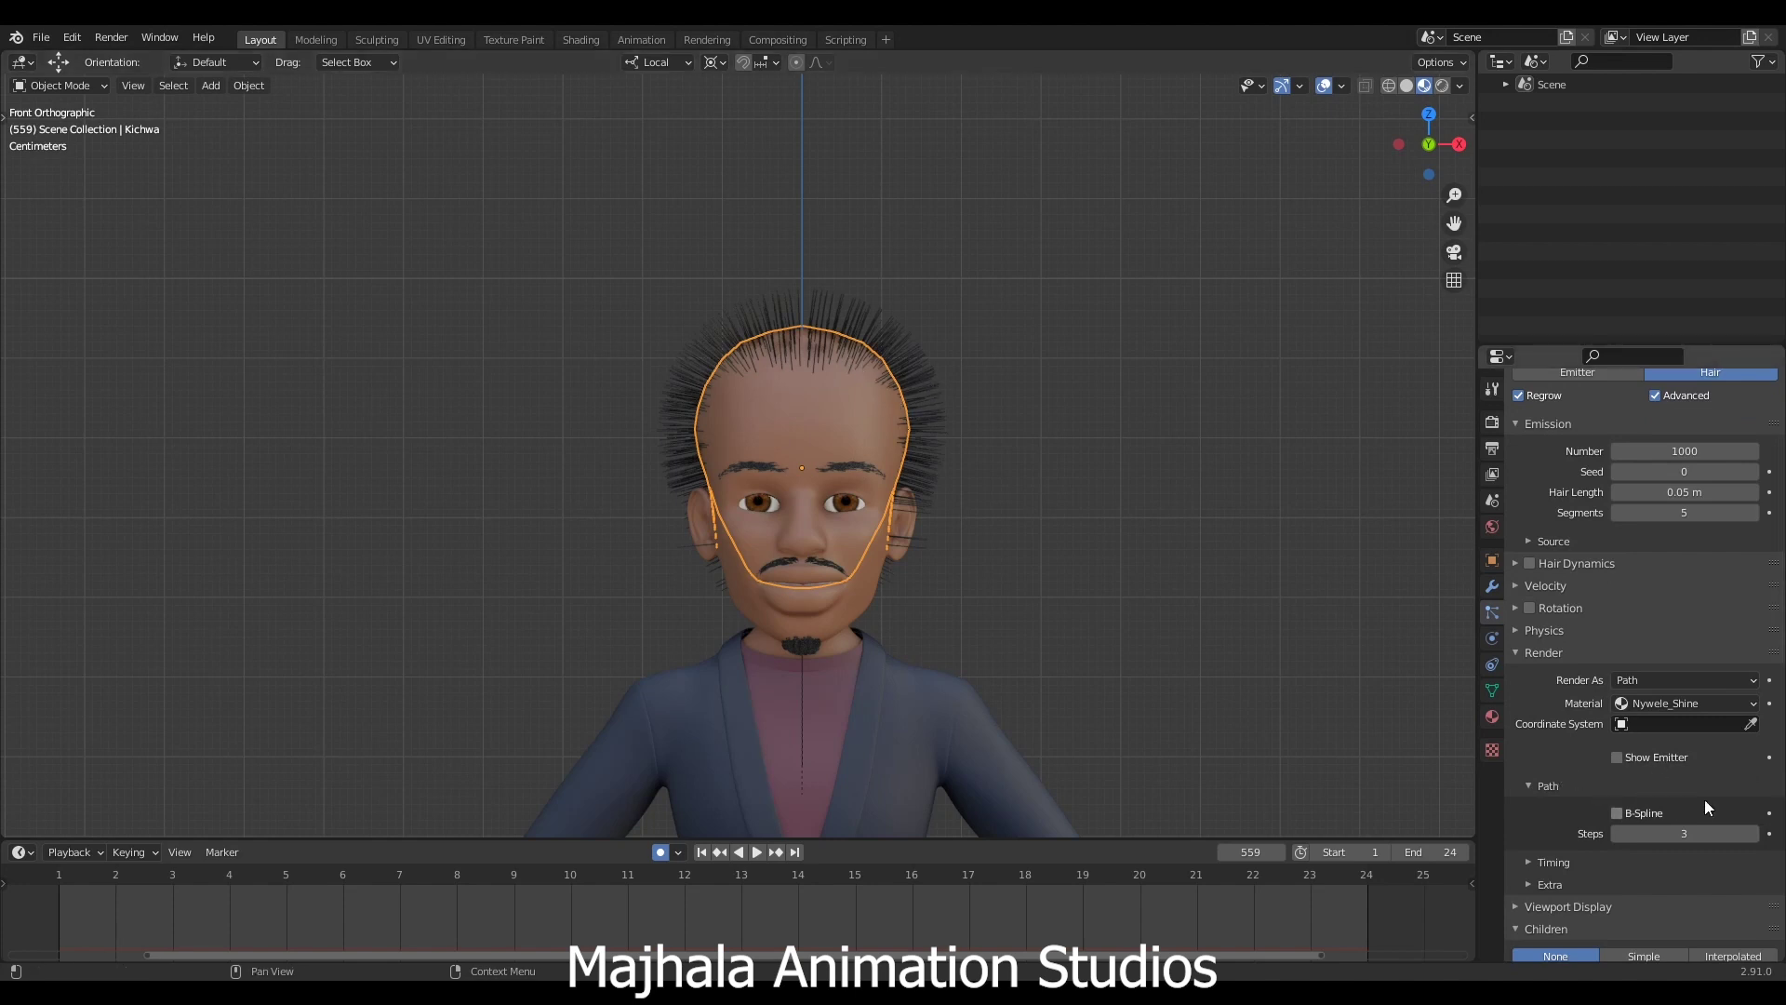
click(1672, 836)
text(10)
key(Return)
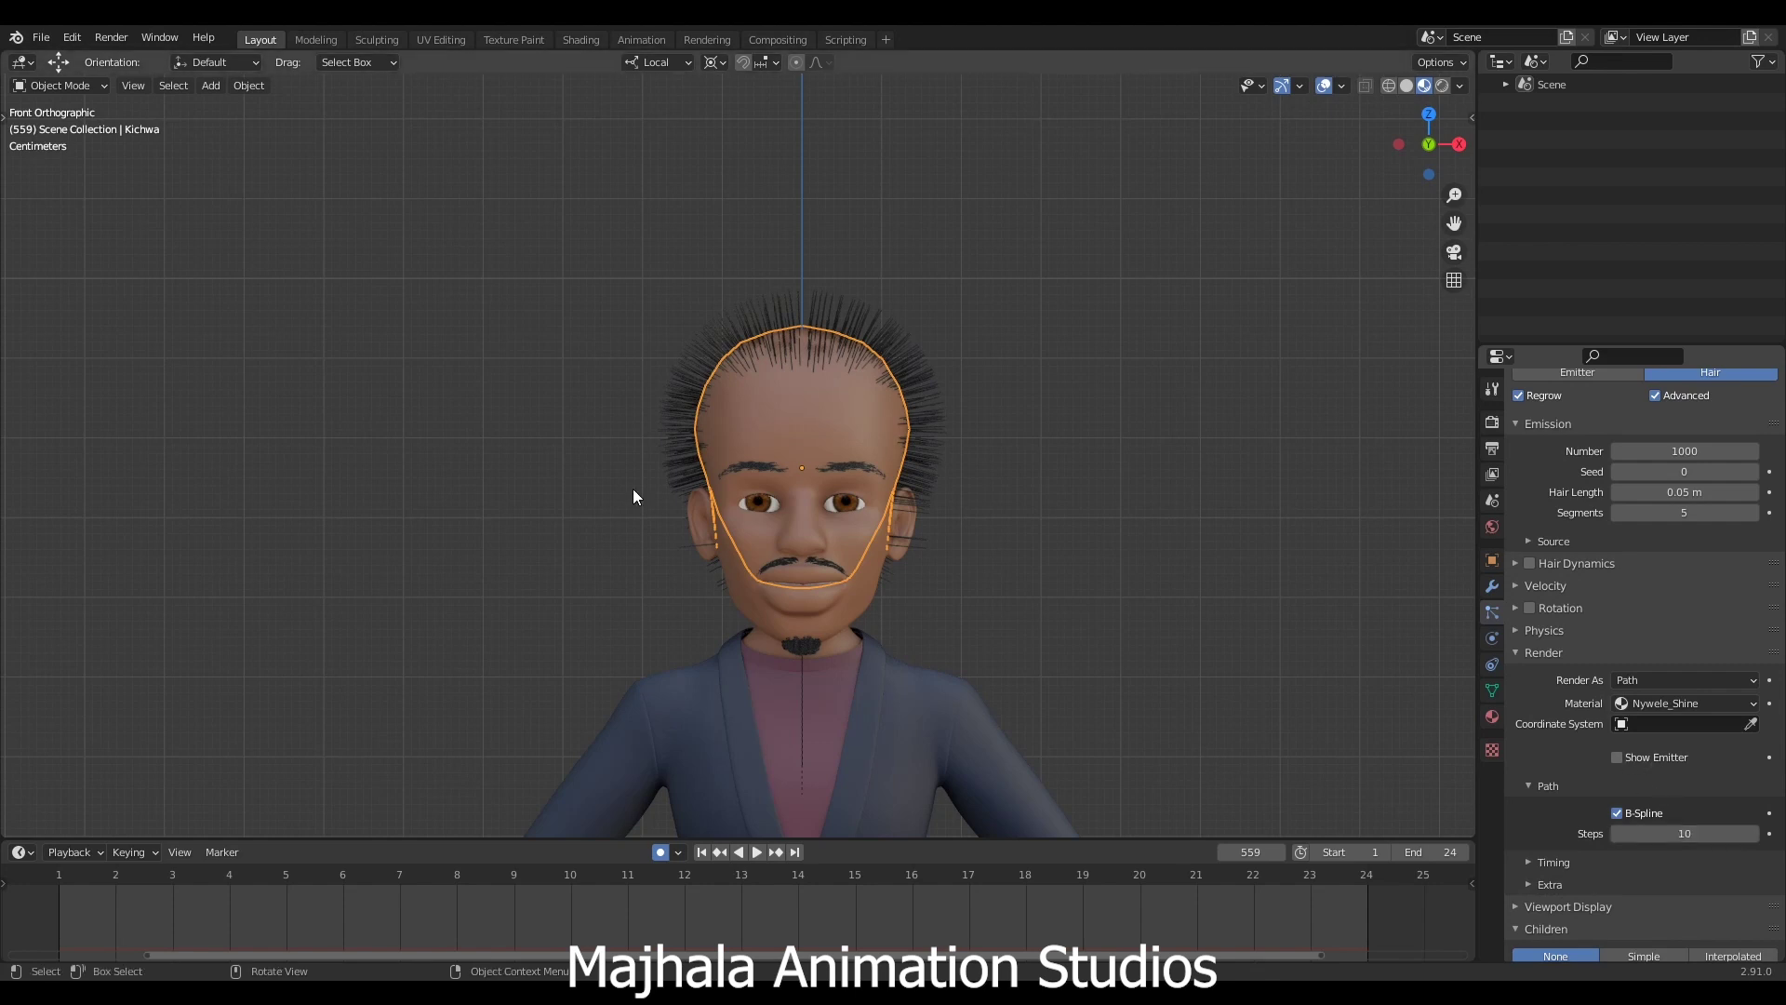
Sketch a zigzag annotation beside the head with its bends and upper end circled to illustrate path steps.
scroll(387, 606, up, 1)
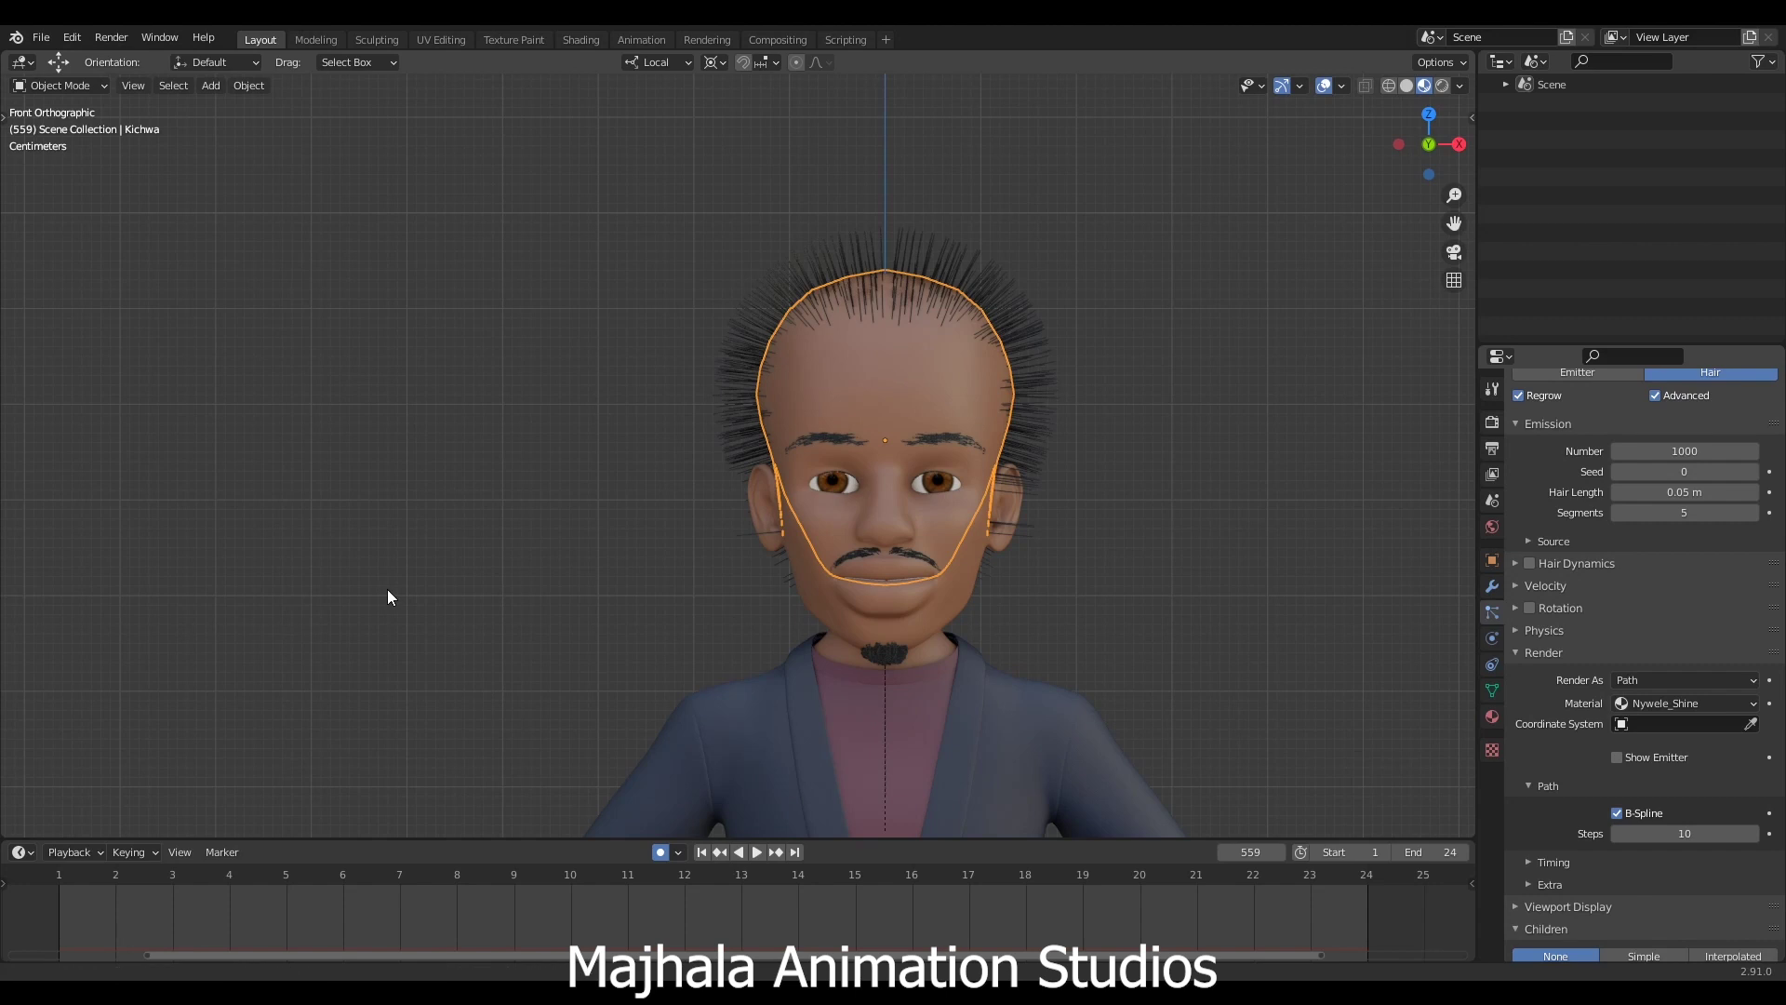
shift+middle_drag(387, 592, 420, 569)
mouse_move(374, 605)
mouse_down()
mouse_move(408, 560)
mouse_move(376, 526)
mouse_move(412, 480)
mouse_move(381, 453)
mouse_up()
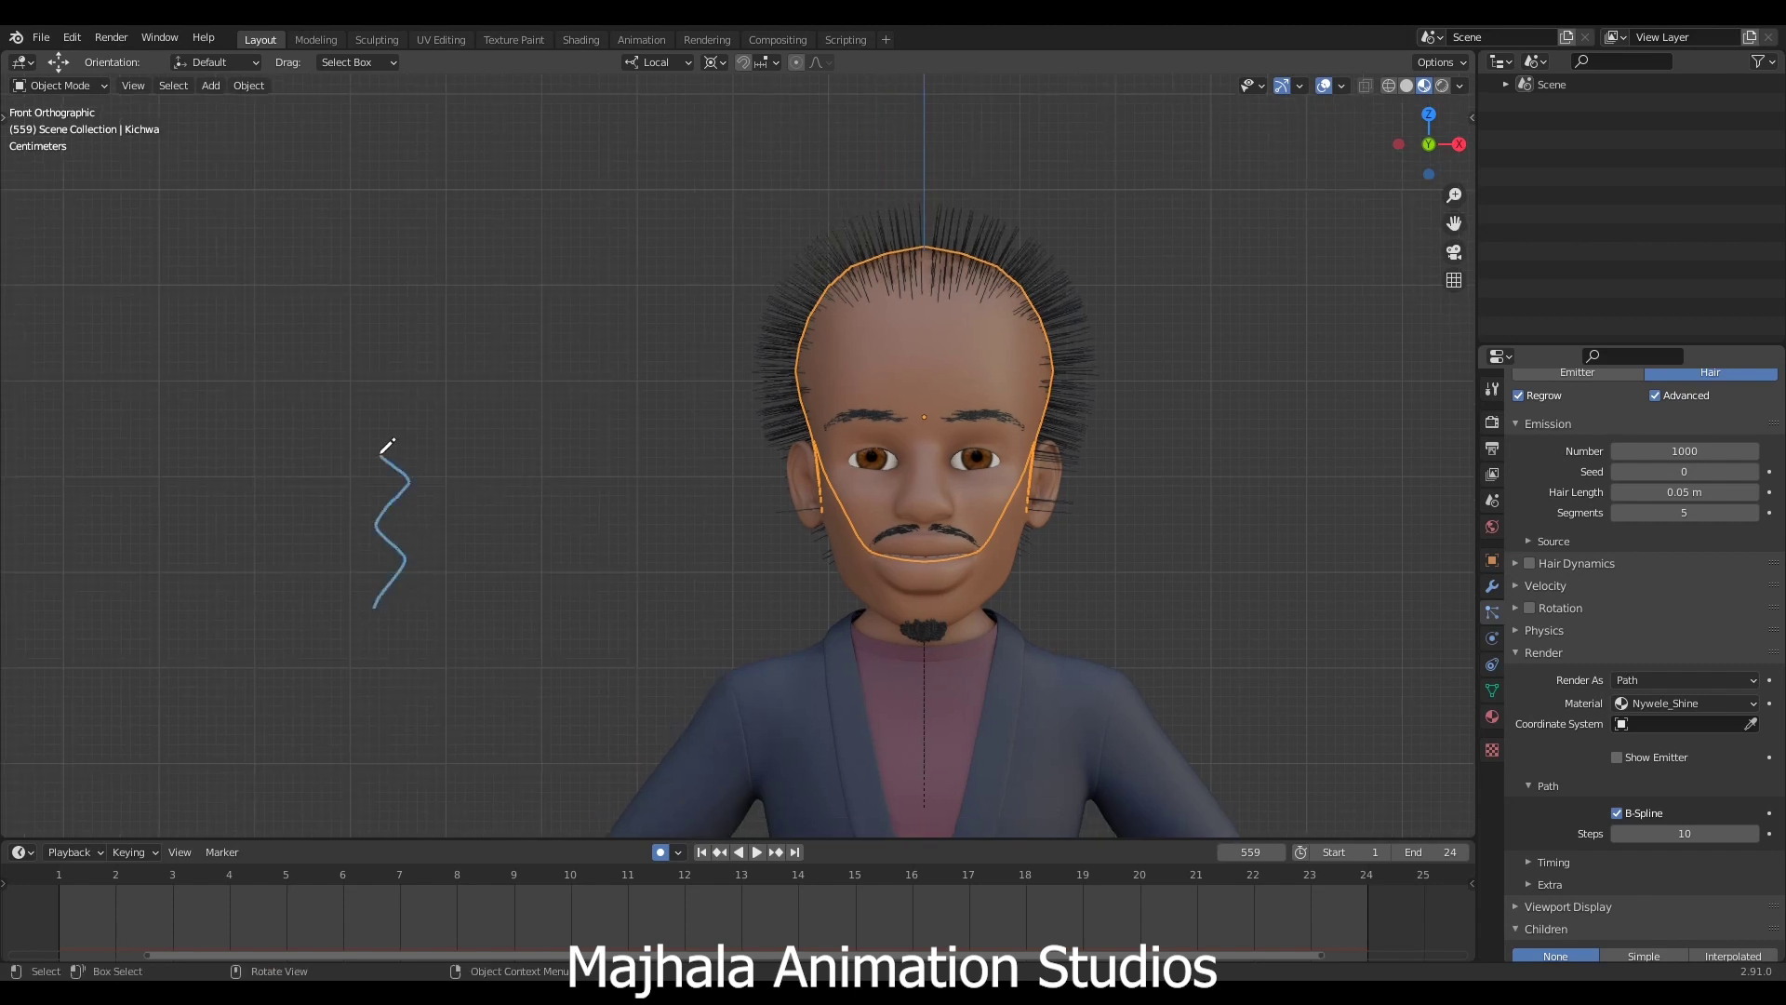
mouse_move(403, 561)
mouse_down()
mouse_move(370, 521)
mouse_move(413, 480)
mouse_move(366, 451)
mouse_up()
Set the render path steps to 1 and sketch a straight annotation line with a circled upper end.
click(1687, 831)
text(1)
key(Return)
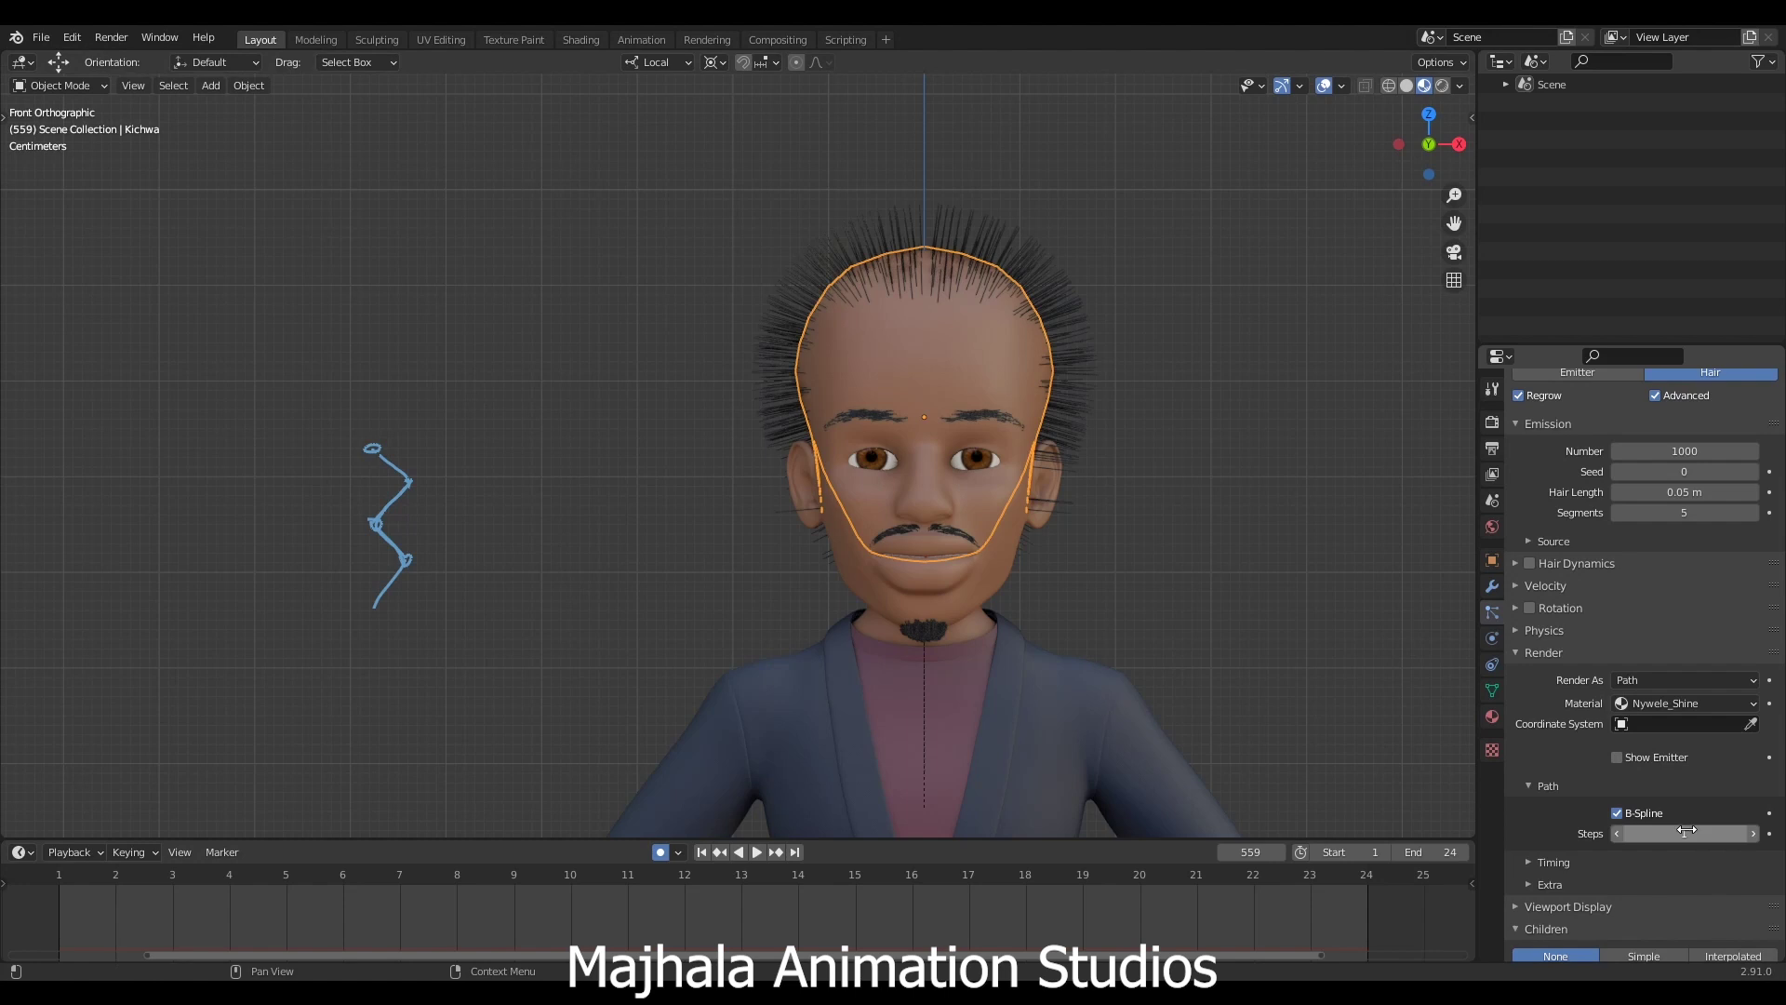
drag(536, 567, 536, 445)
drag(511, 589, 510, 487)
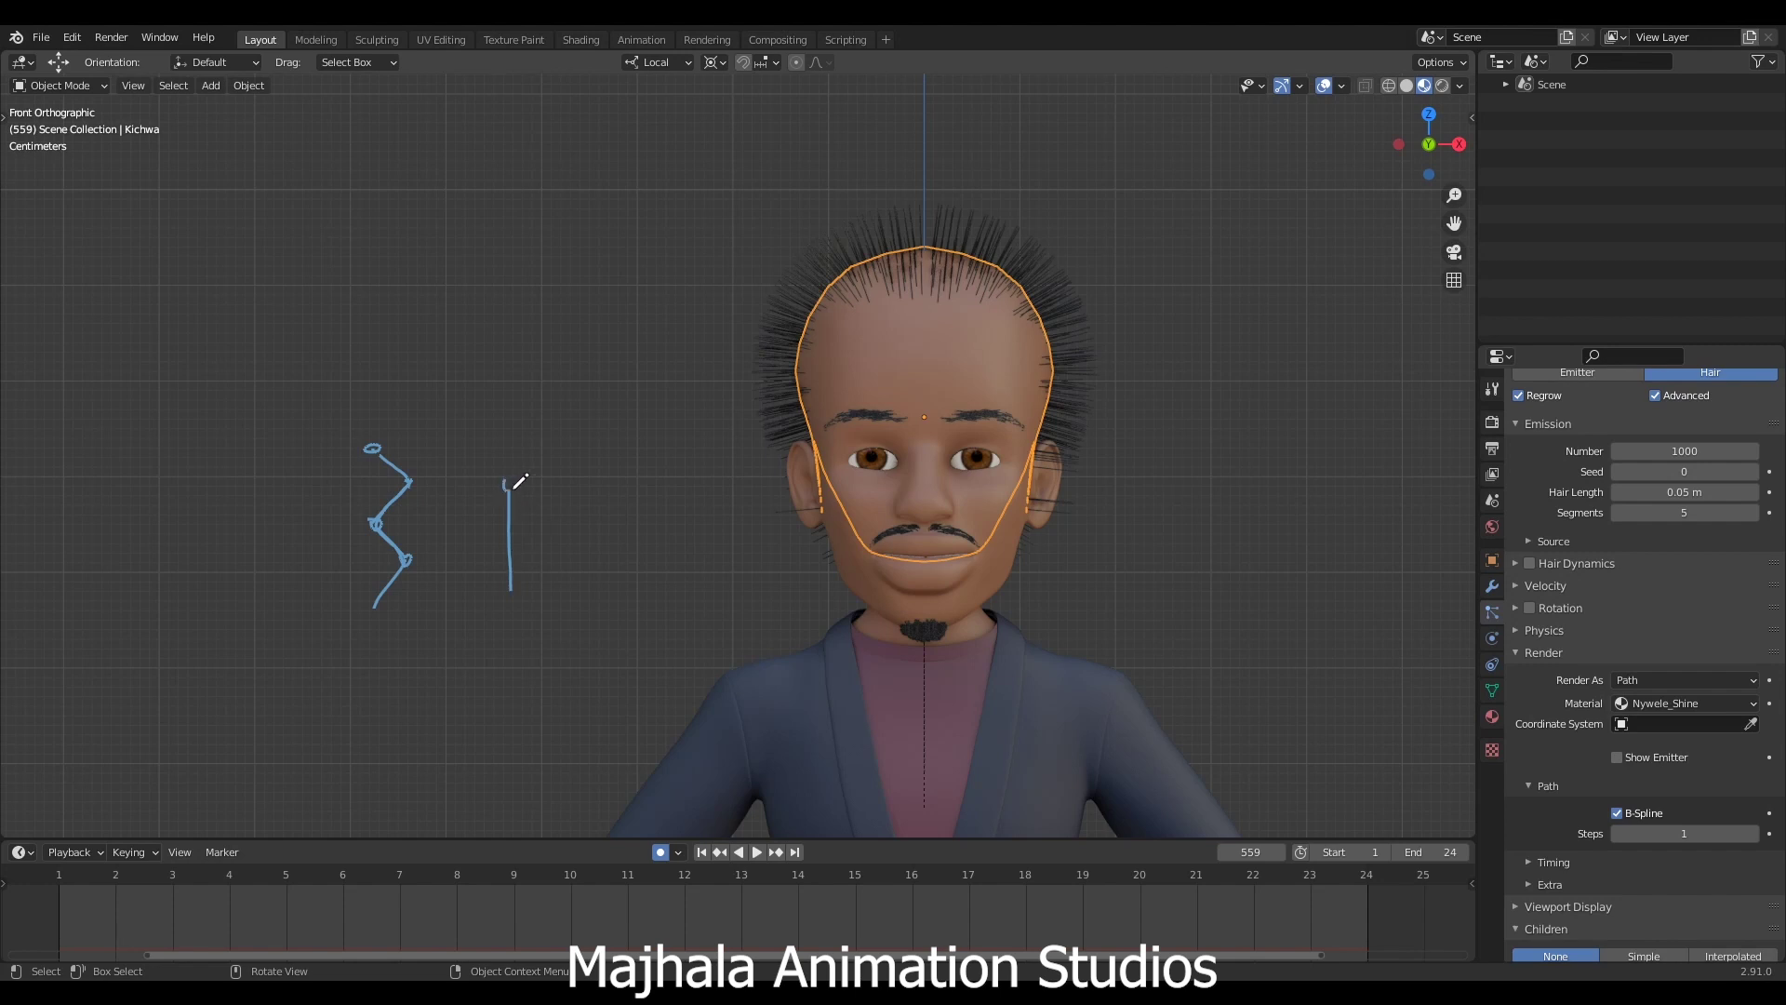
drag(509, 491, 505, 484)
Set the hair's render path steps to 10 and collapse the Render settings.
click(1713, 833)
text(10)
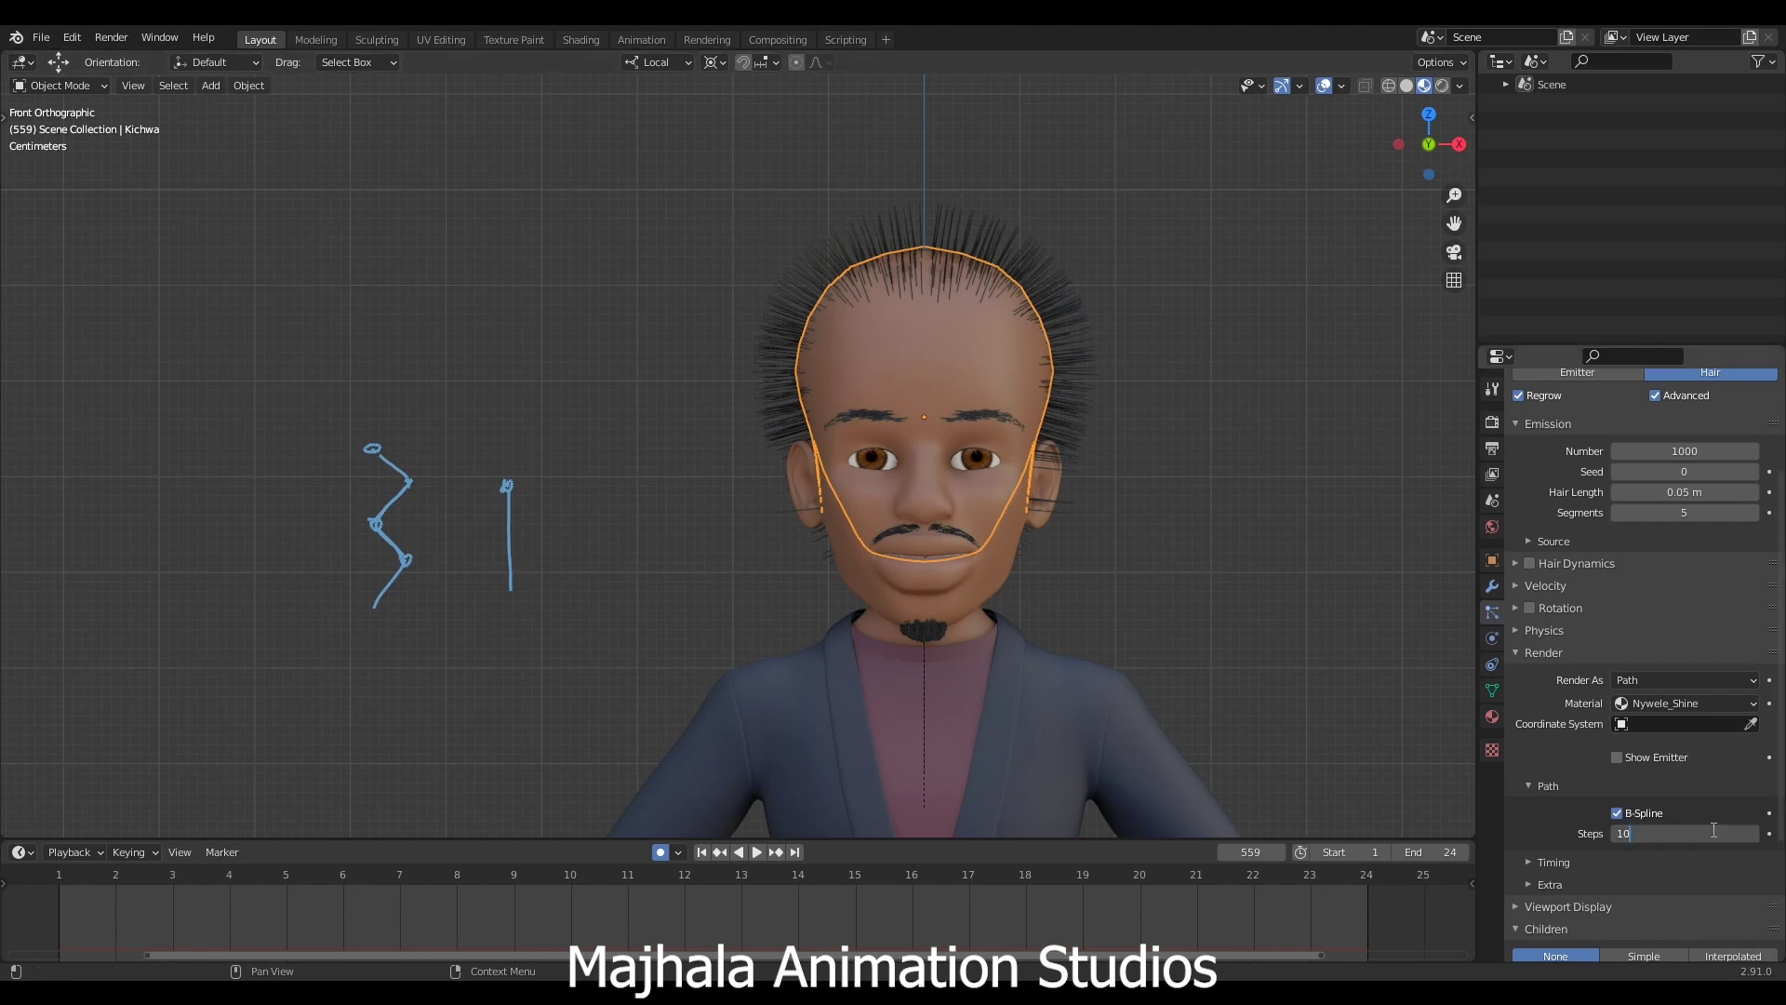
key(Return)
click(1520, 652)
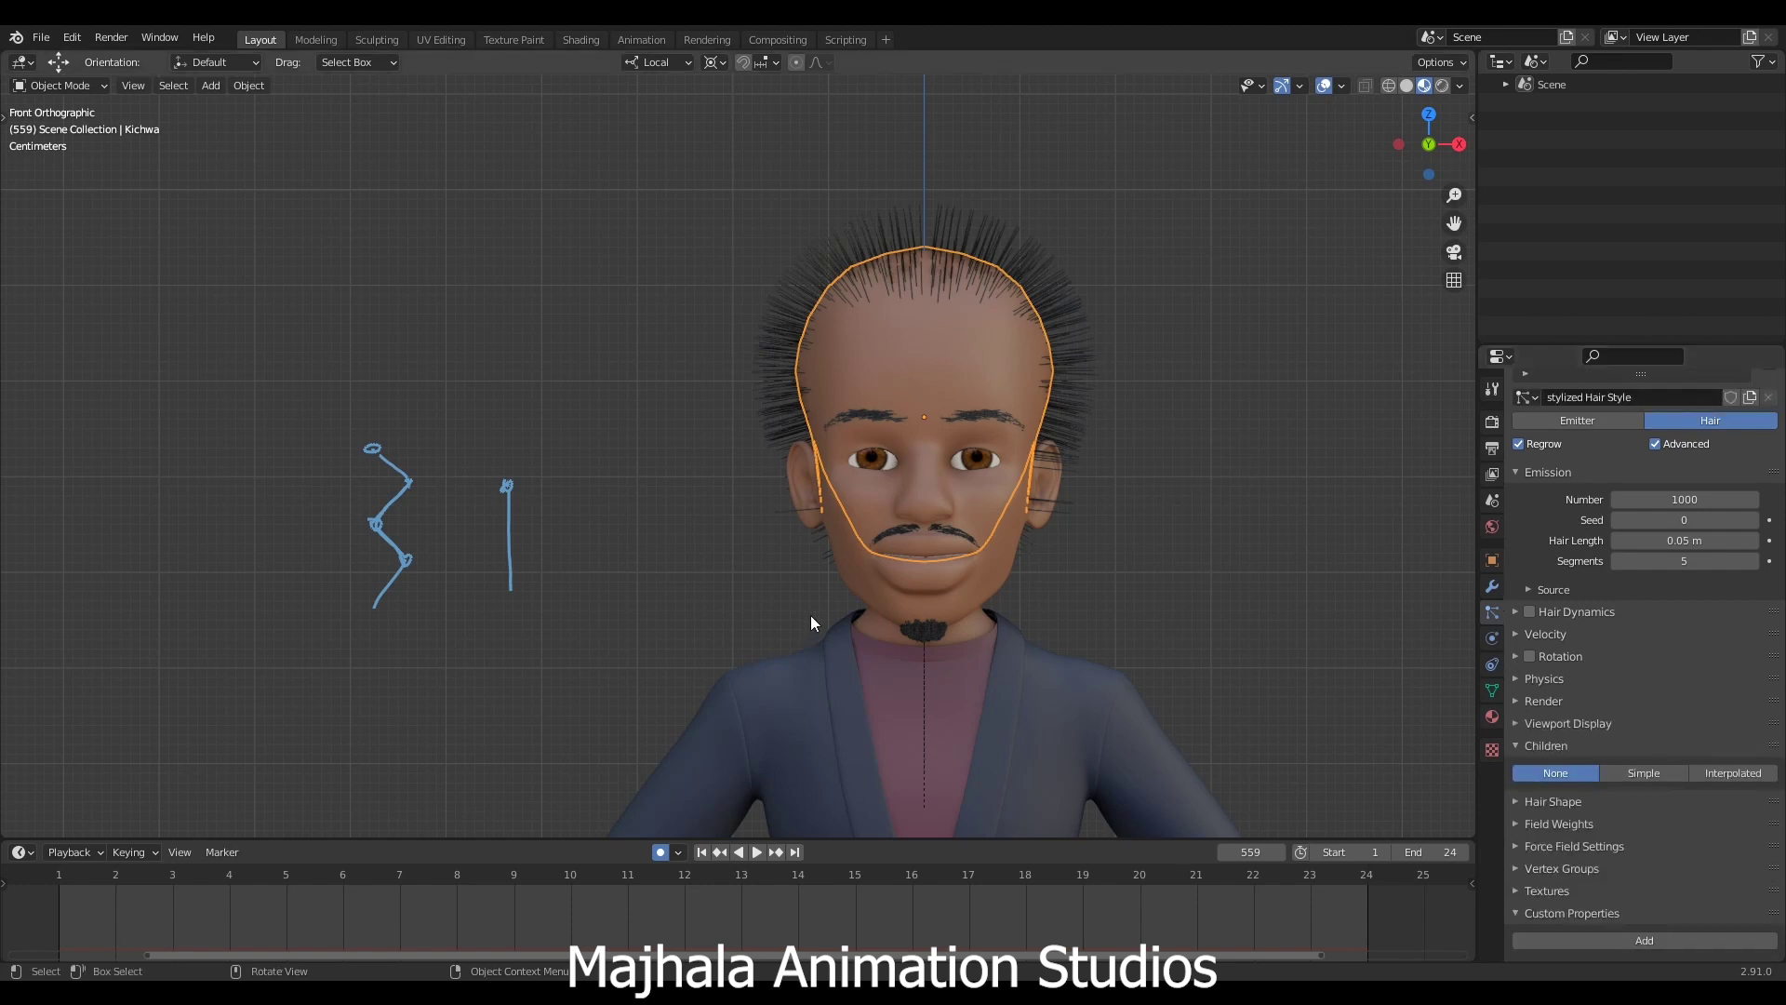
Delete the annotation sketches beside the head.
key(n)
click(1439, 438)
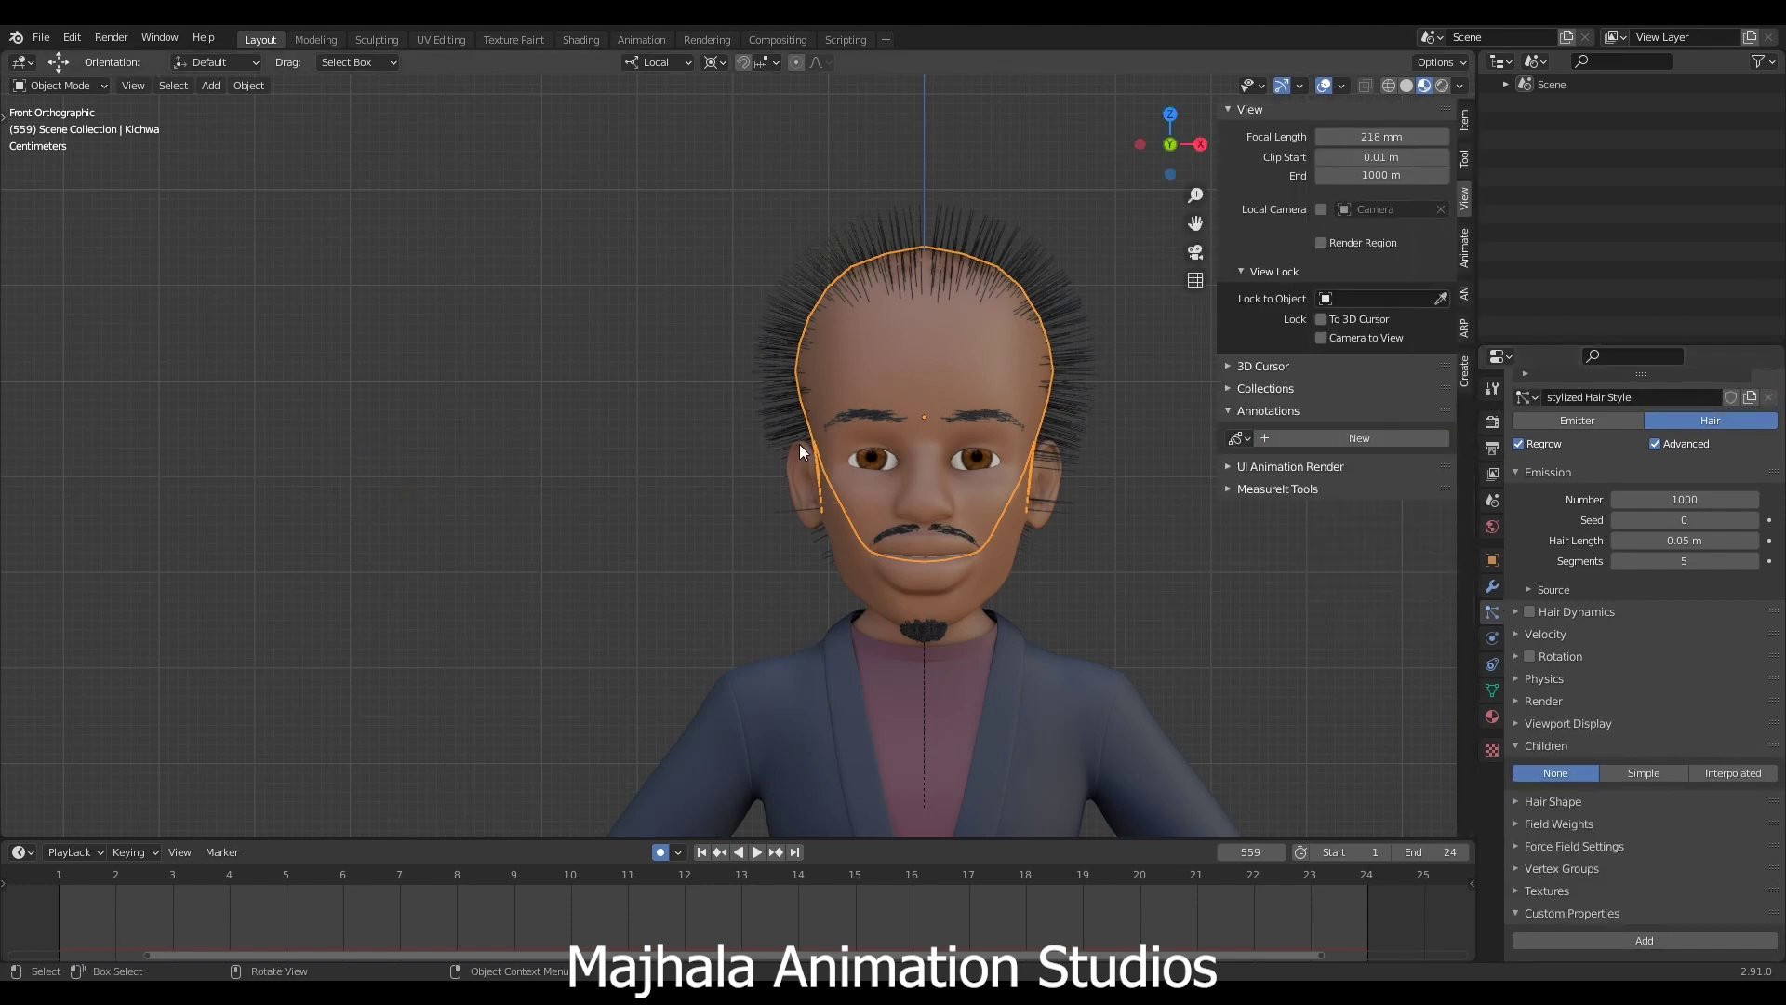
key(n)
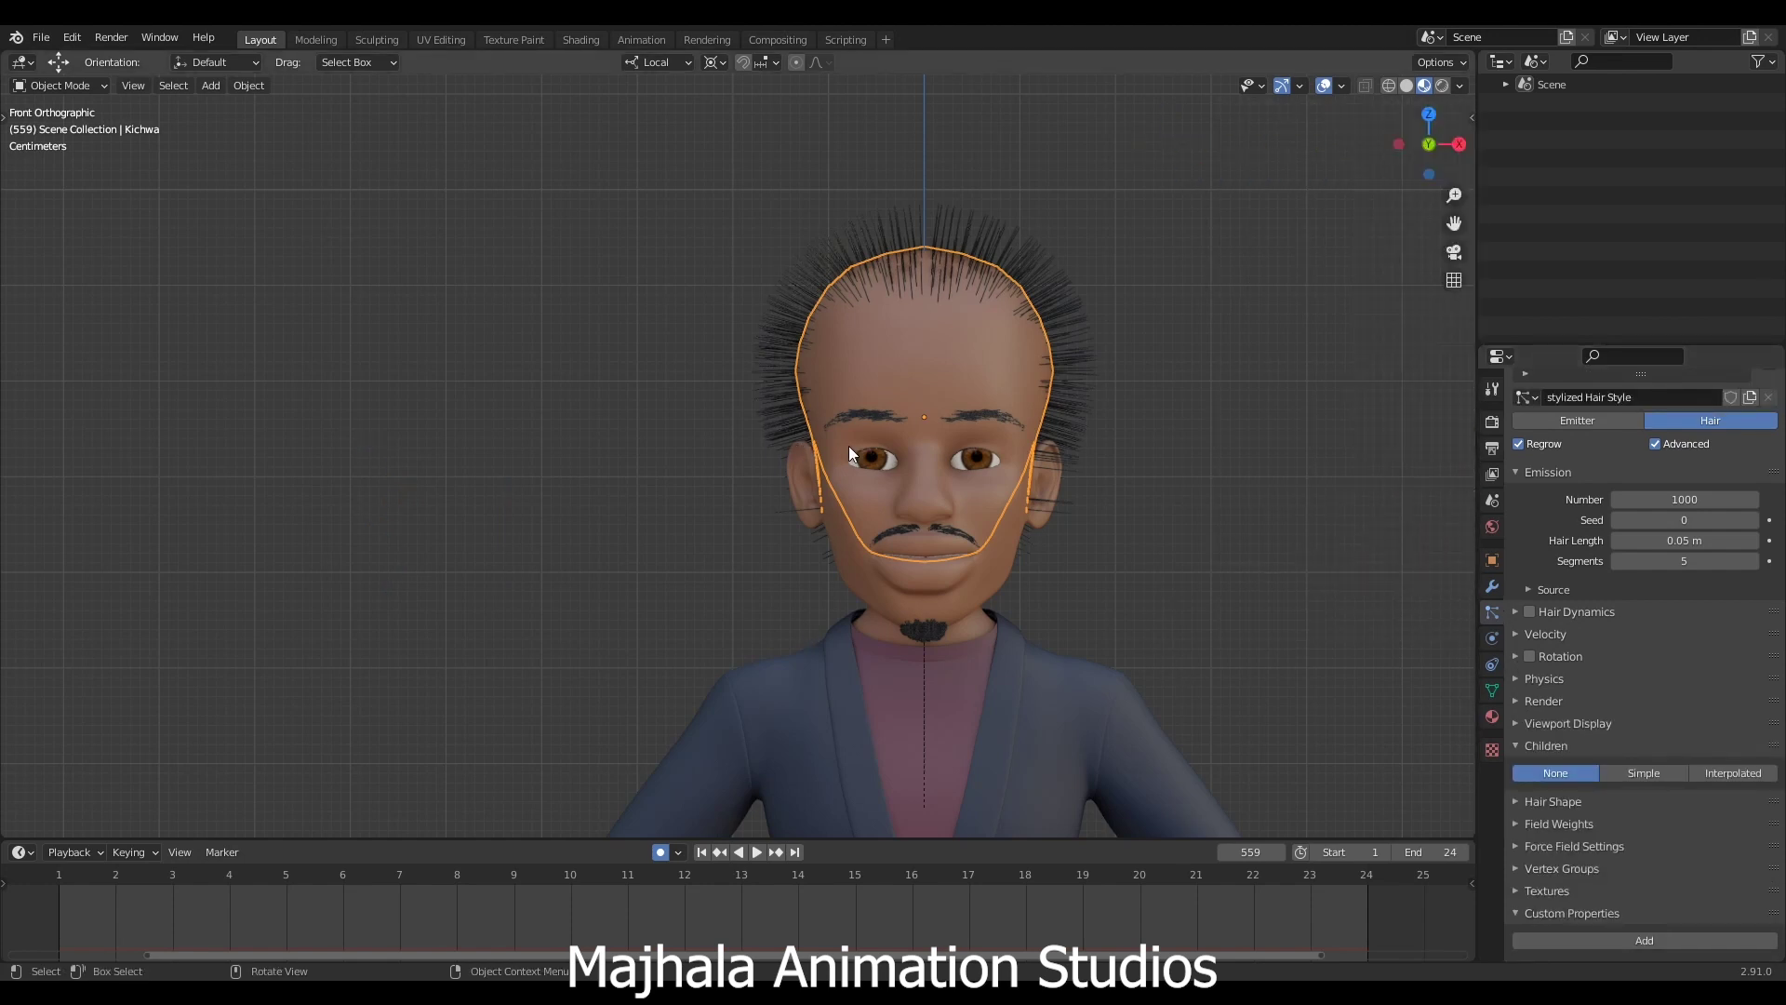
Set the hair's viewport strand steps to 7 and switch its children to Interpolated.
click(1522, 724)
scroll(1644, 815, down, 3)
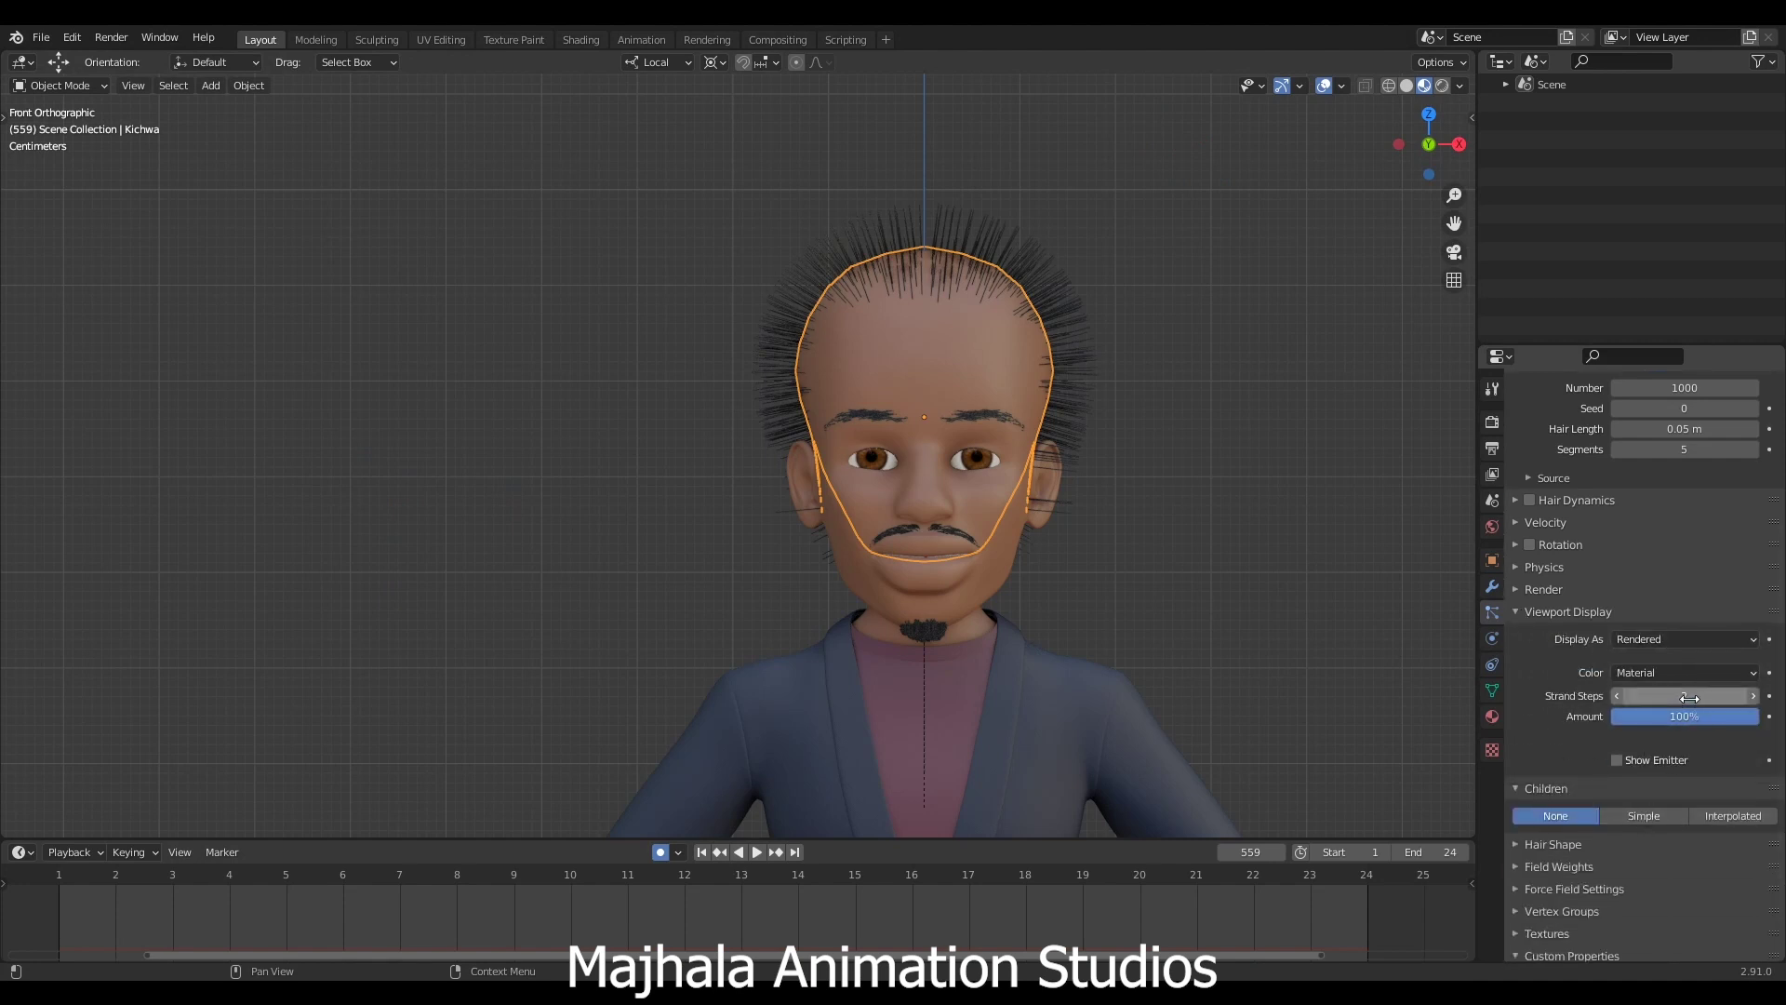
click(1689, 698)
key(Return)
scroll(1705, 774, down, 1)
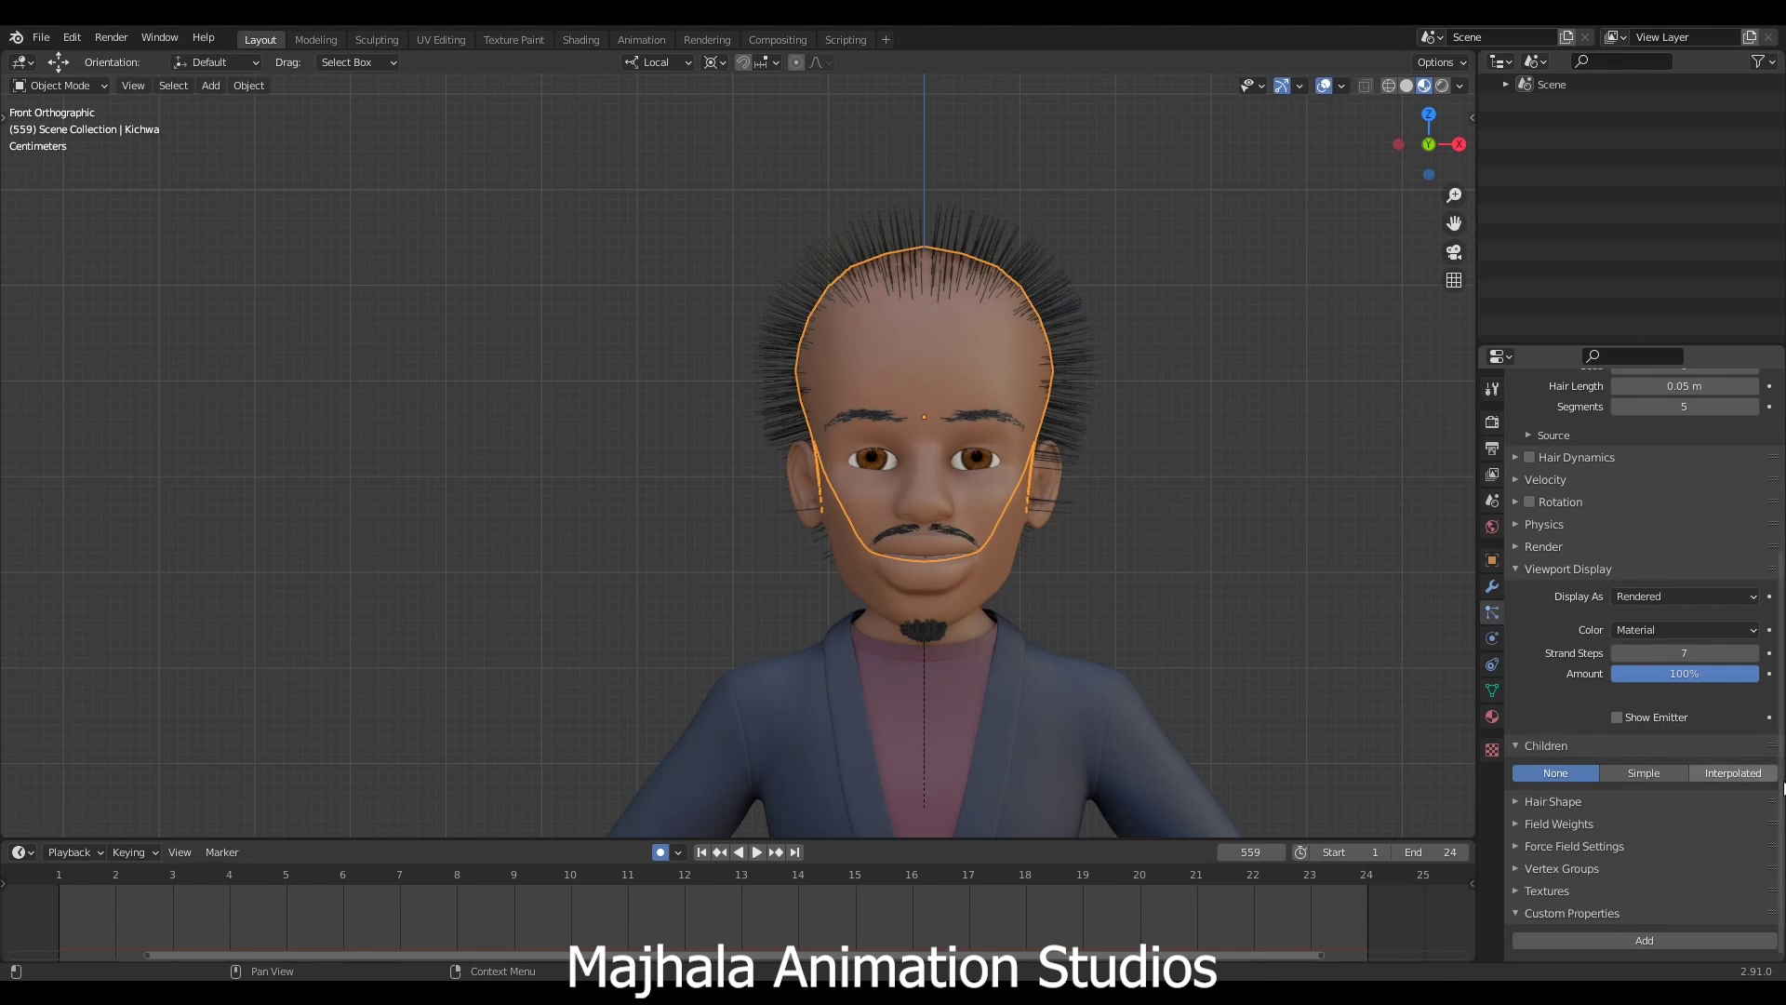
click(1736, 774)
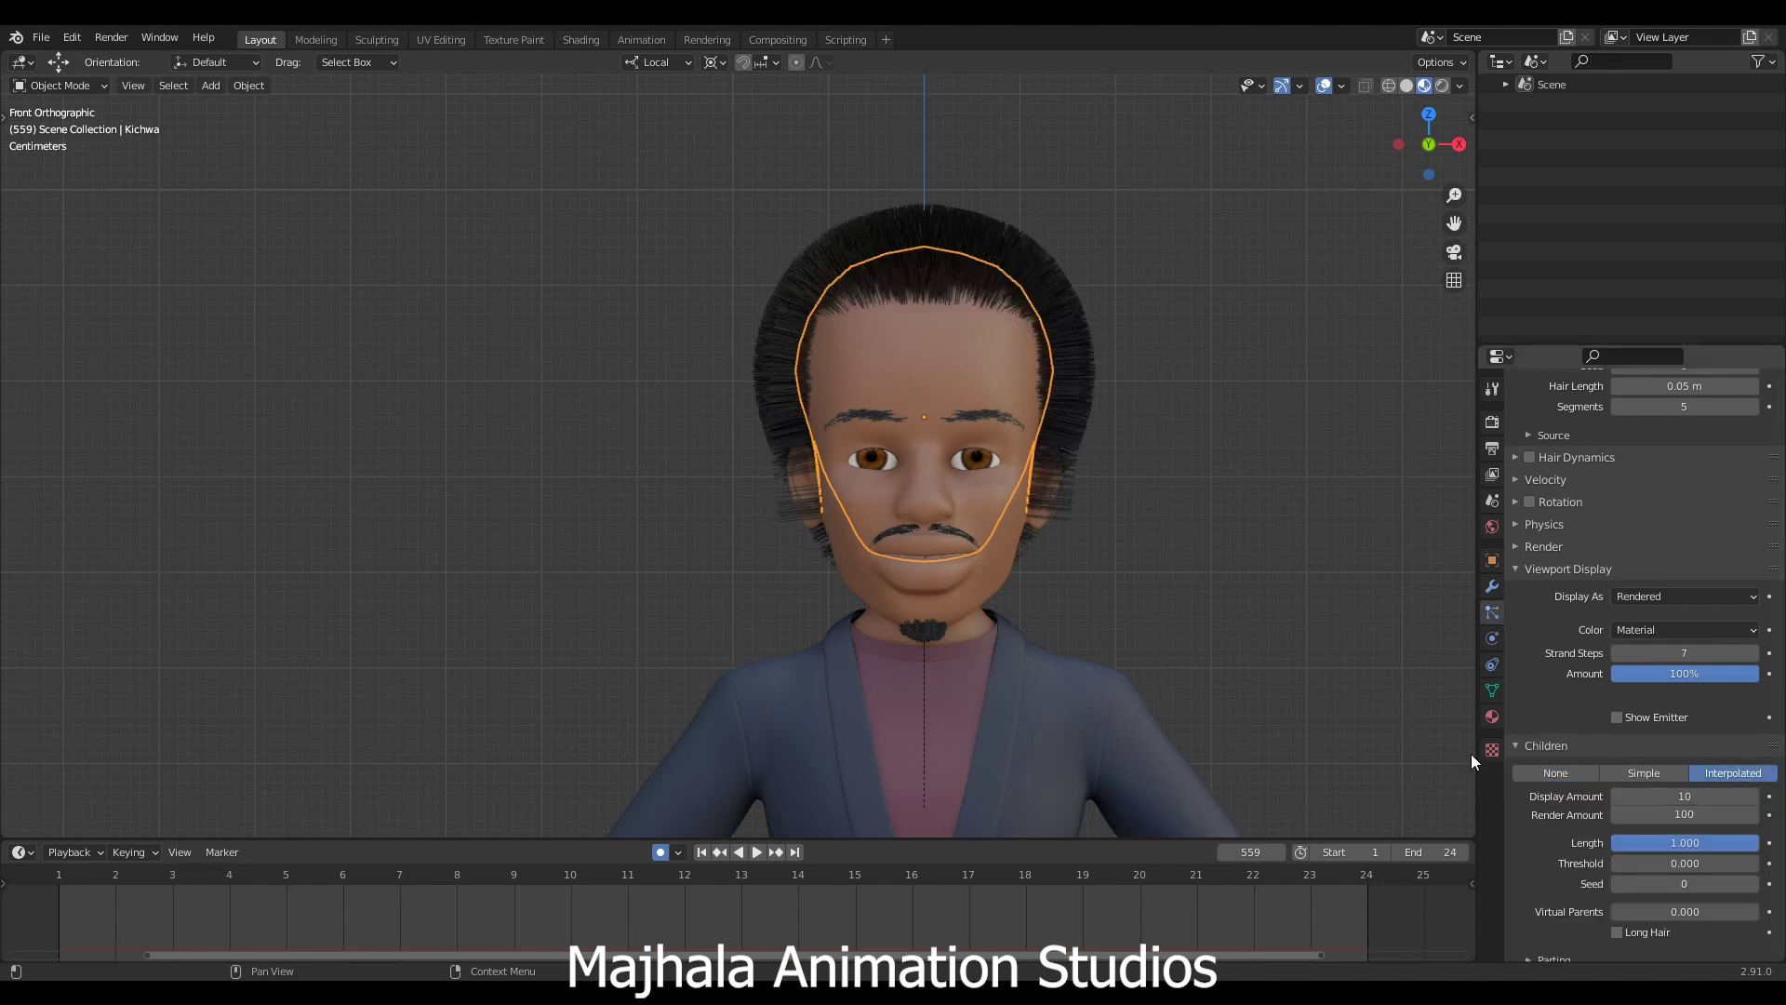
Examine the hair's coverage and density around the head from the front and right side.
middle_drag(949, 505, 845, 345)
scroll(795, 410, up, 5)
scroll(1117, 391, down, 5)
shift+middle_drag(1186, 401, 1024, 360)
scroll(1032, 400, up, 2)
scroll(1059, 452, down, 2)
key(KP_3)
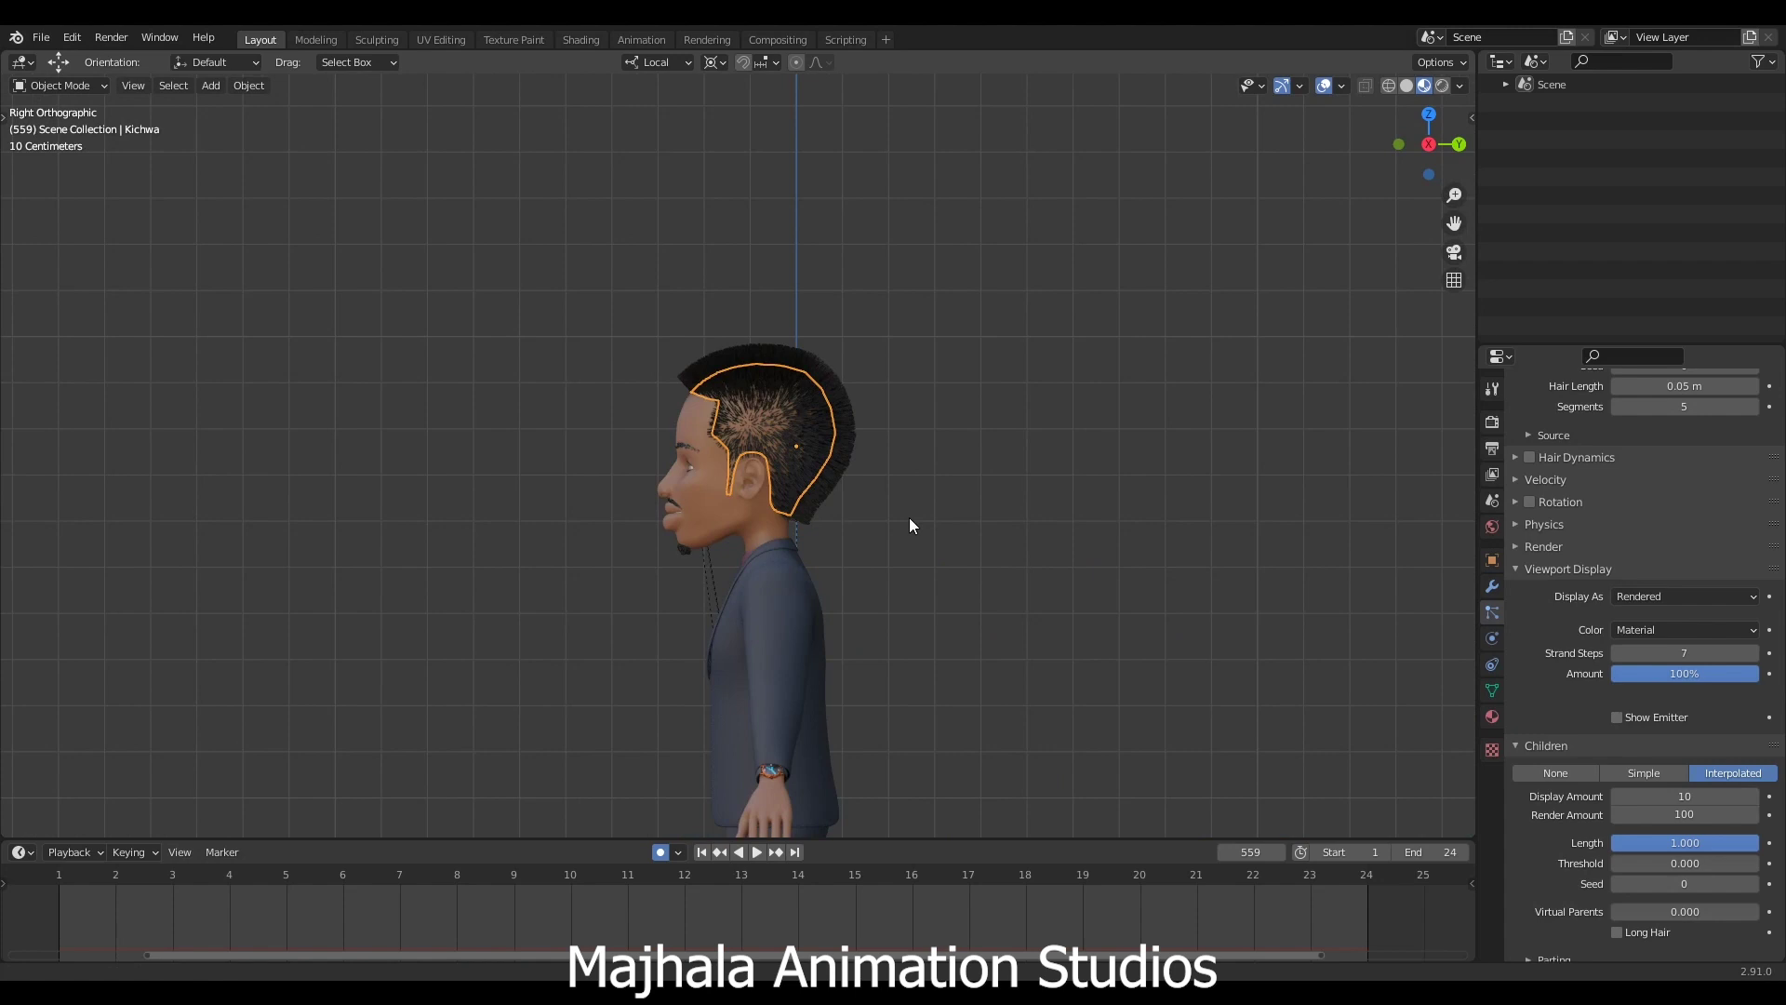
scroll(908, 517, up, 5)
scroll(1715, 885, down, 4)
scroll(1716, 885, down, 2)
scroll(1680, 757, up, 2)
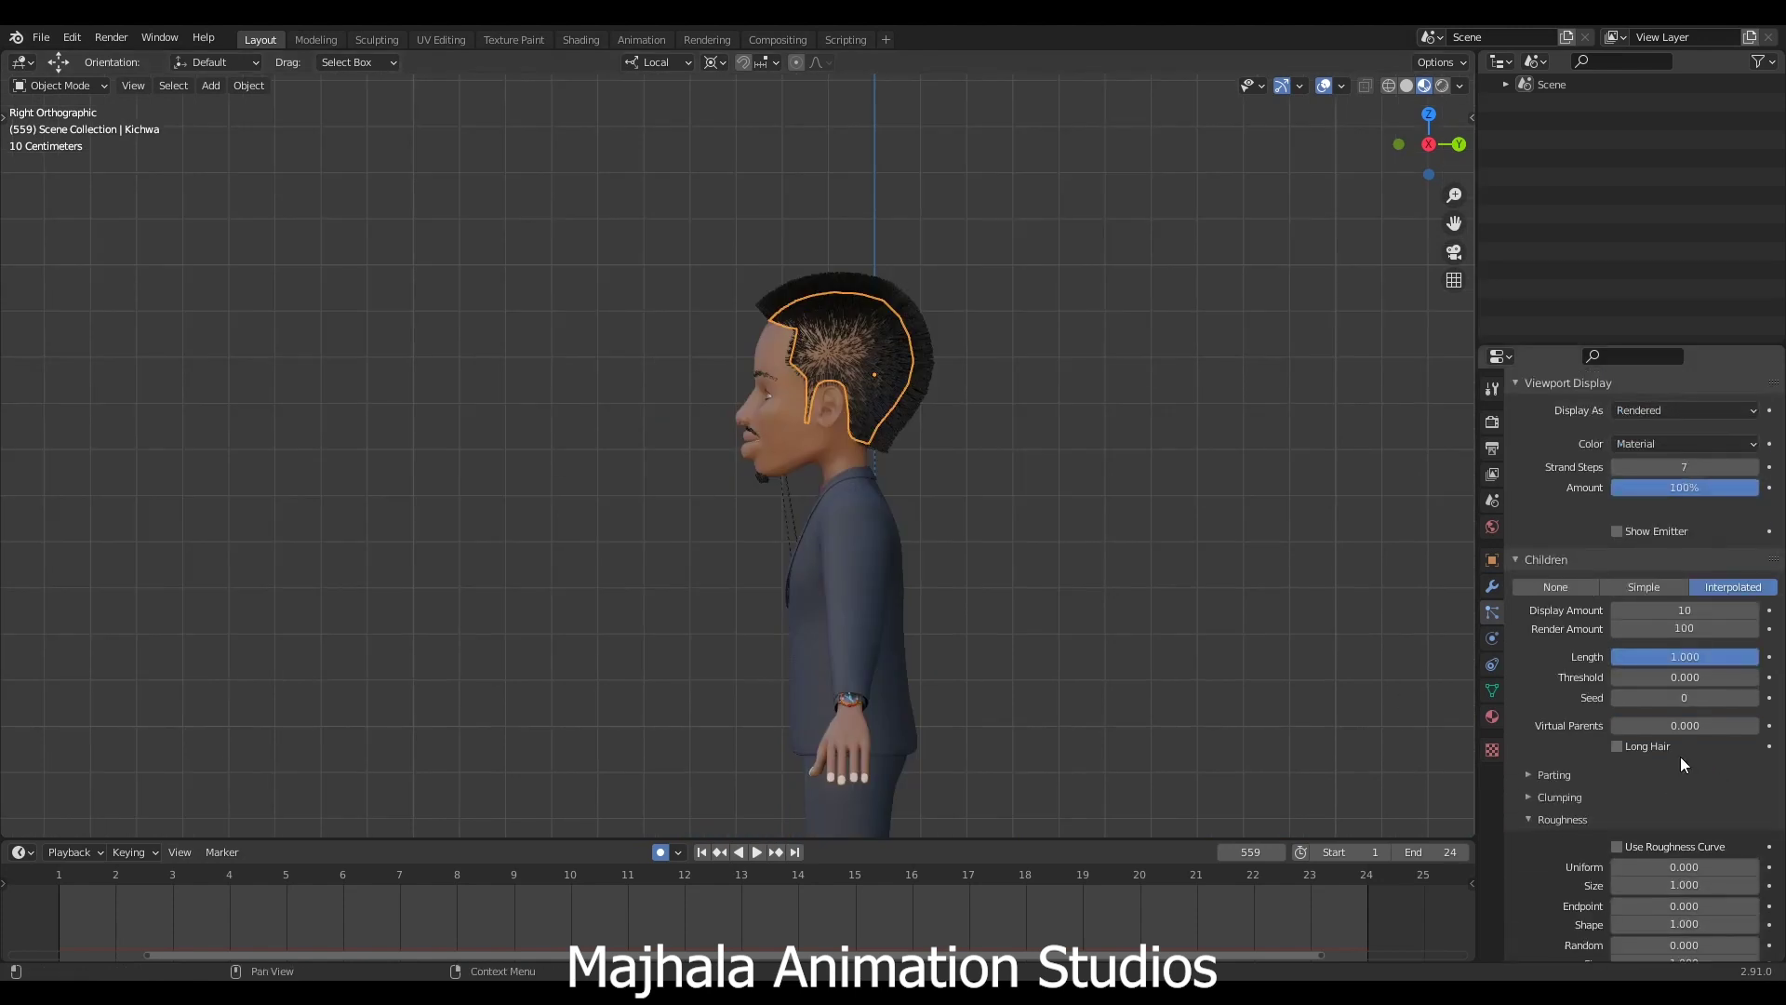
scroll(986, 519, up, 5)
scroll(1013, 516, down, 5)
key(KP_1)
scroll(1226, 508, up, 3)
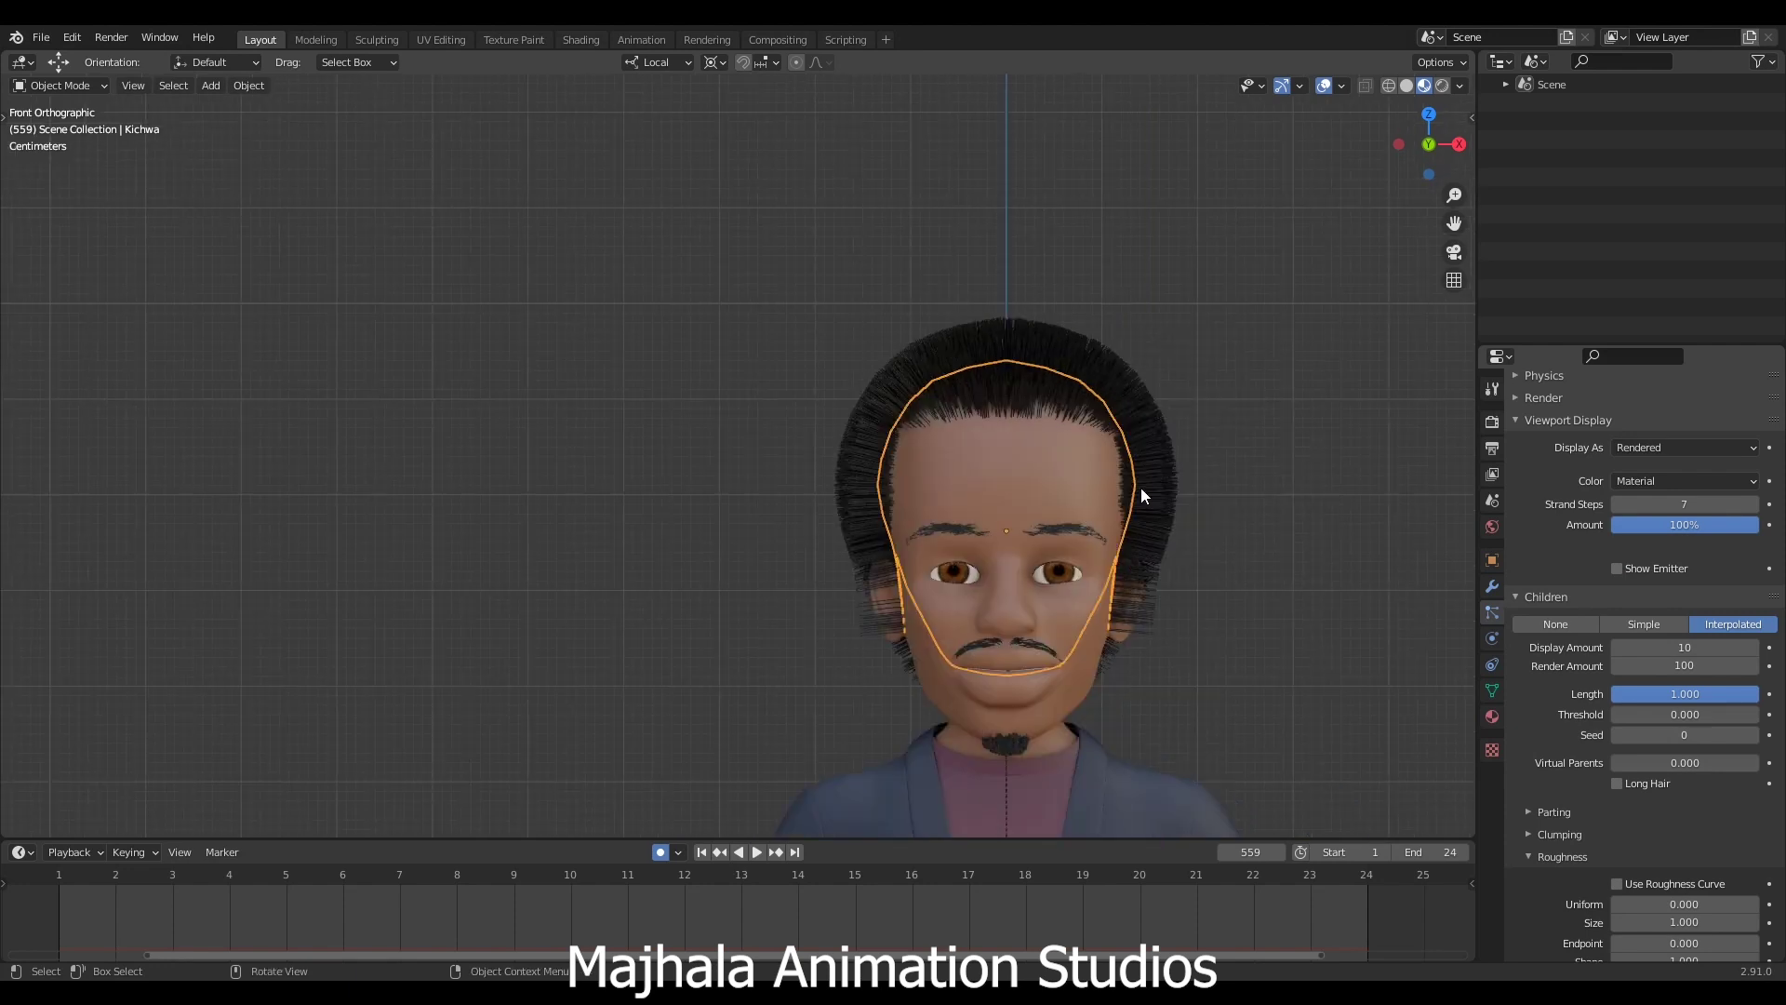
Set both the display amount and the render amount of the interpolated children to 20.
key(KP_3)
click(1674, 647)
text(20)
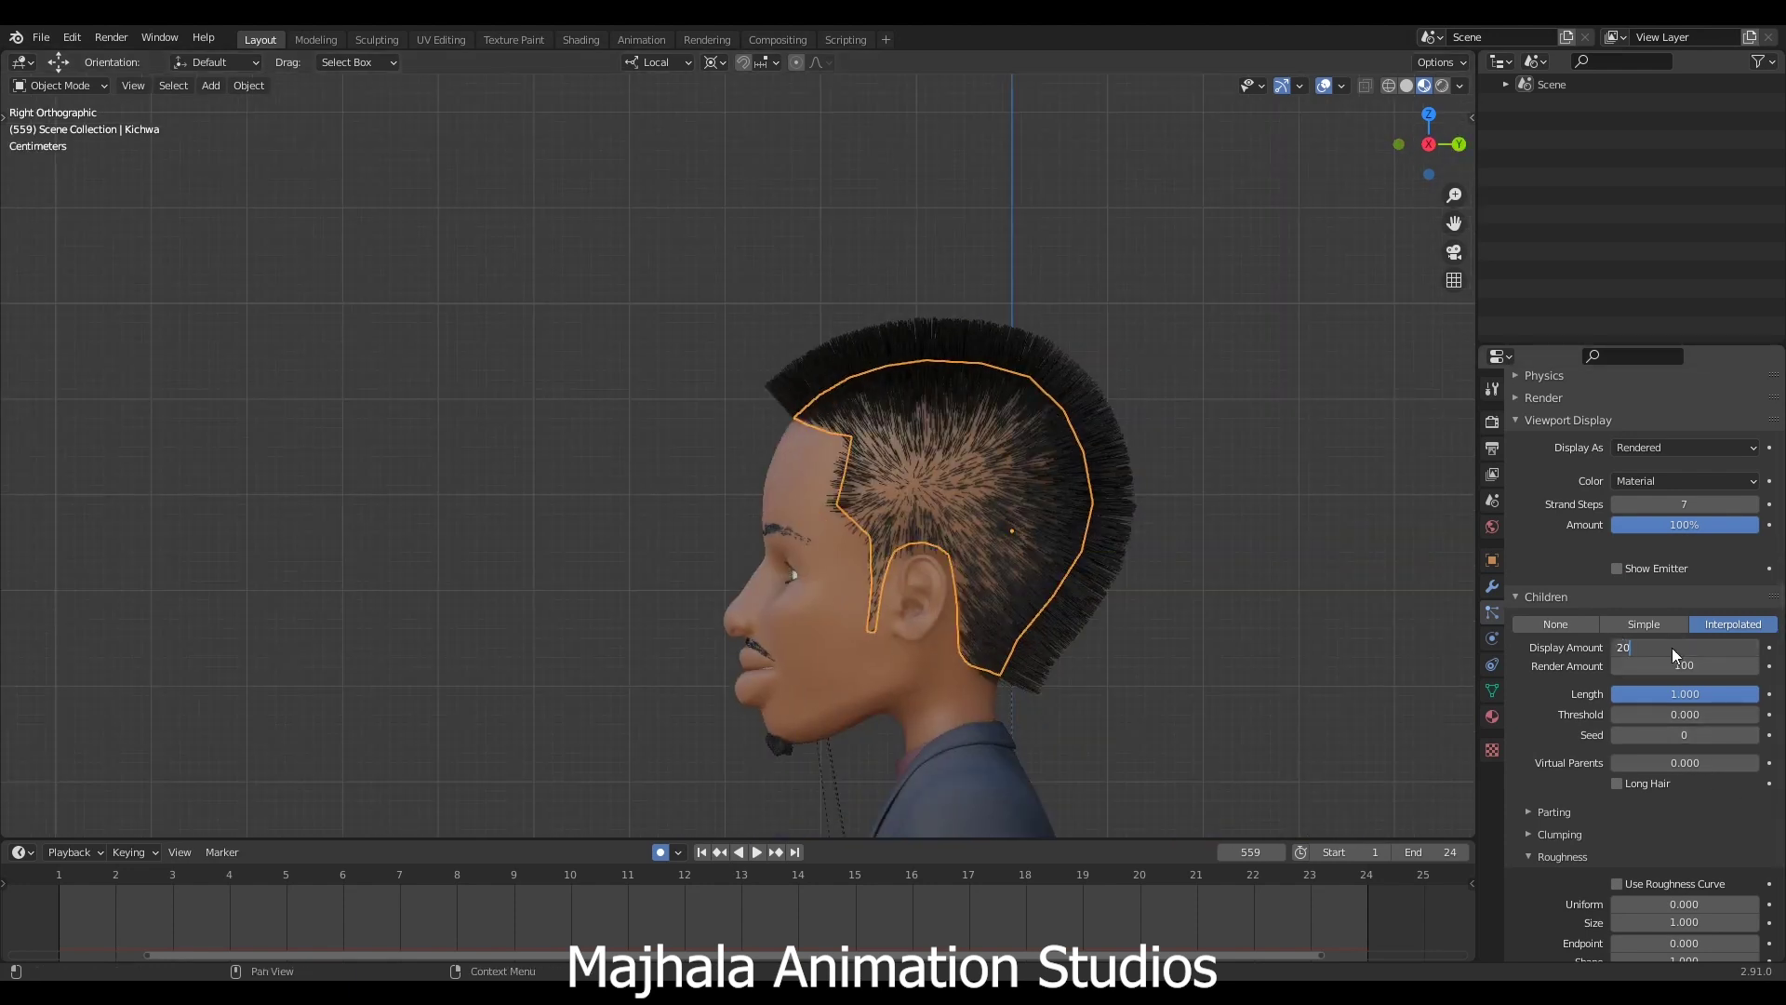
key(Return)
key(KP_1)
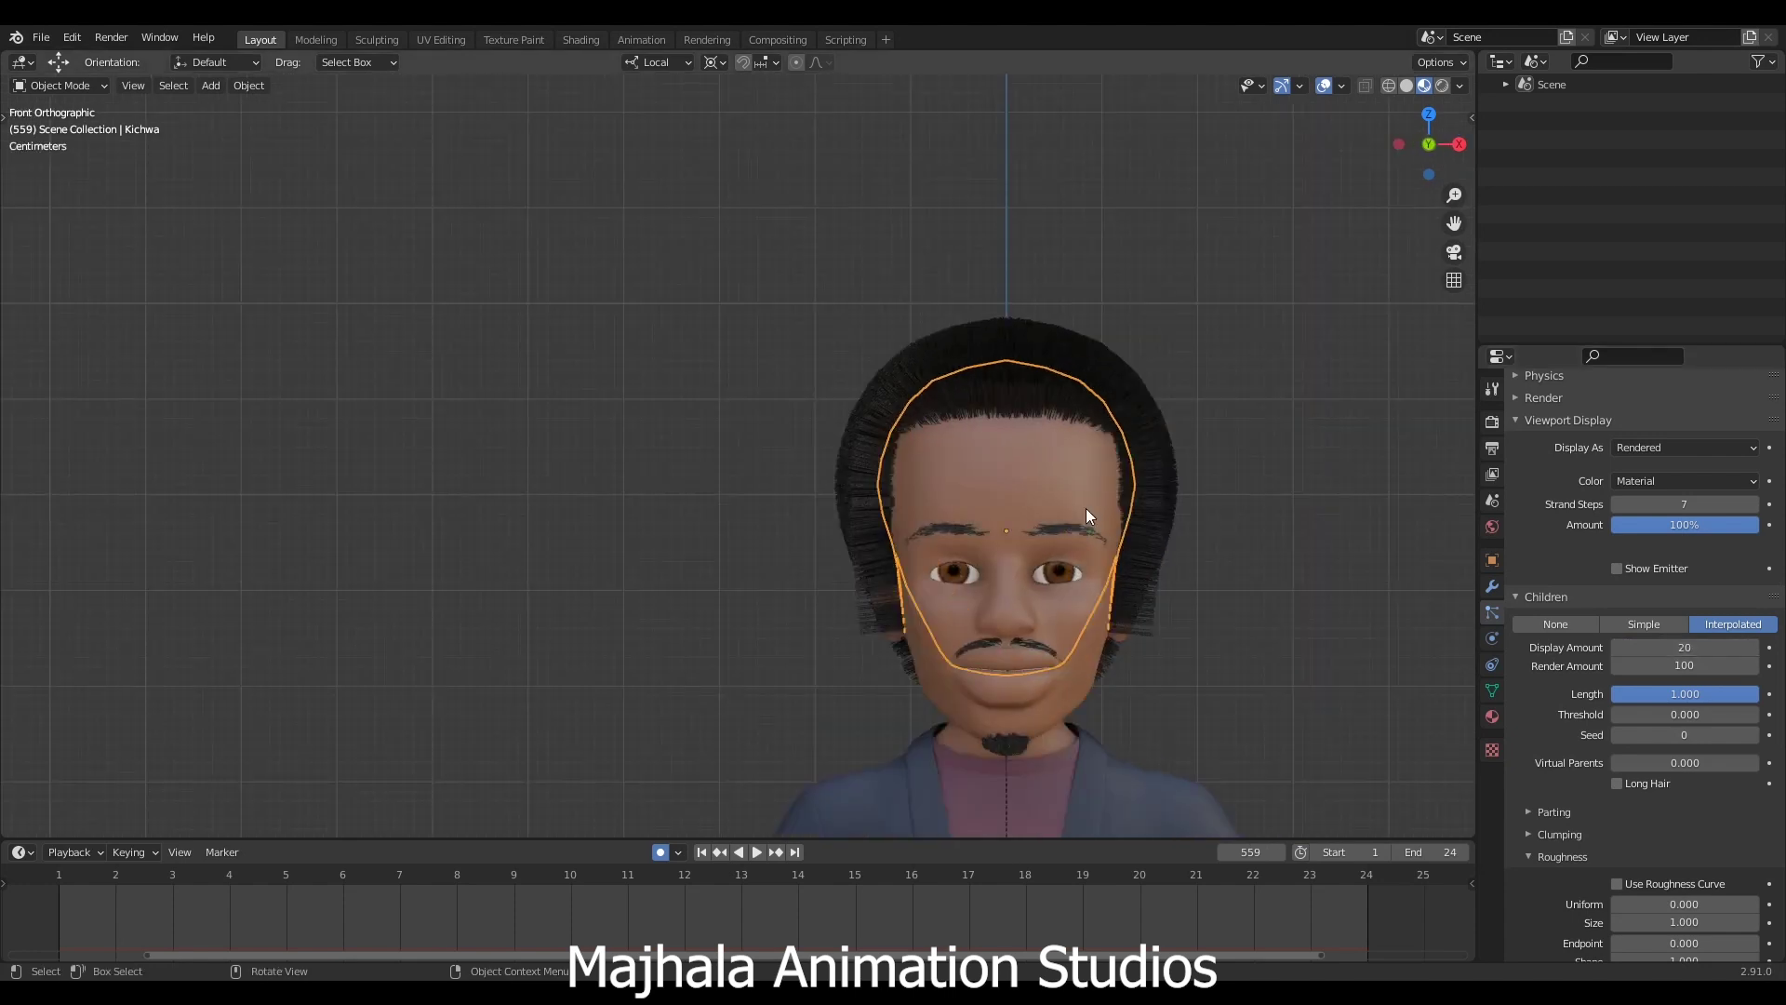
scroll(1098, 539, up, 3)
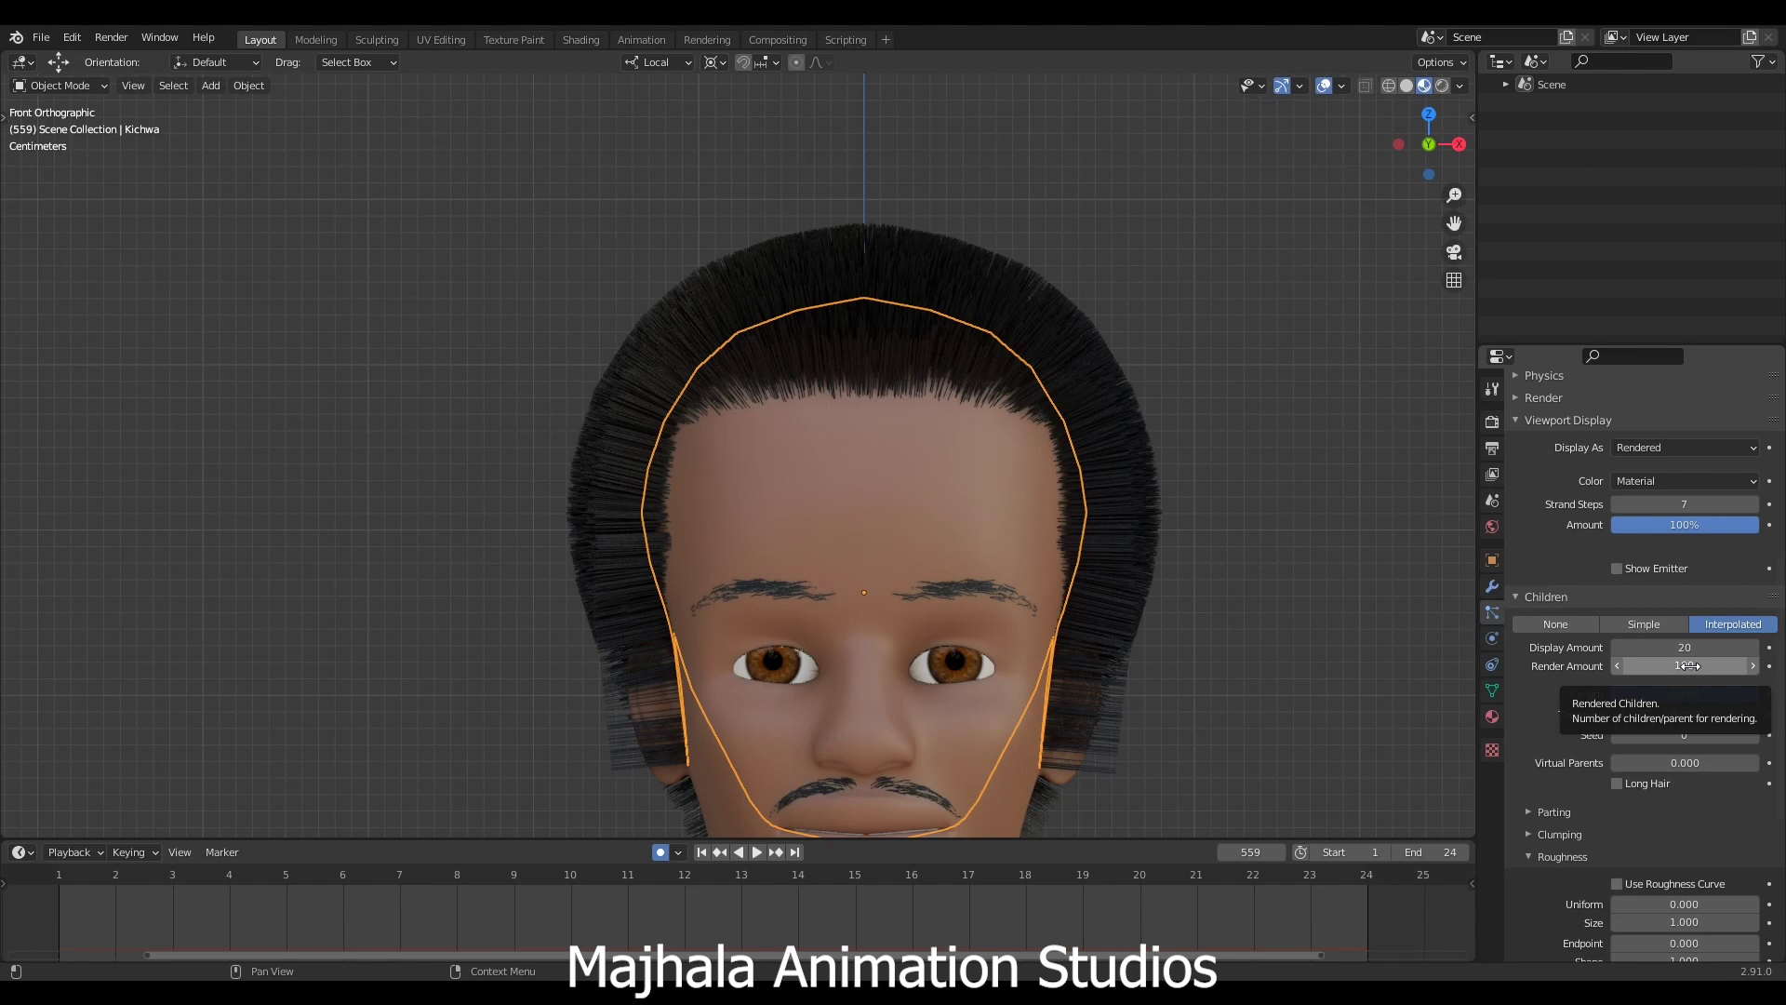
click(1690, 667)
text(20)
key(Return)
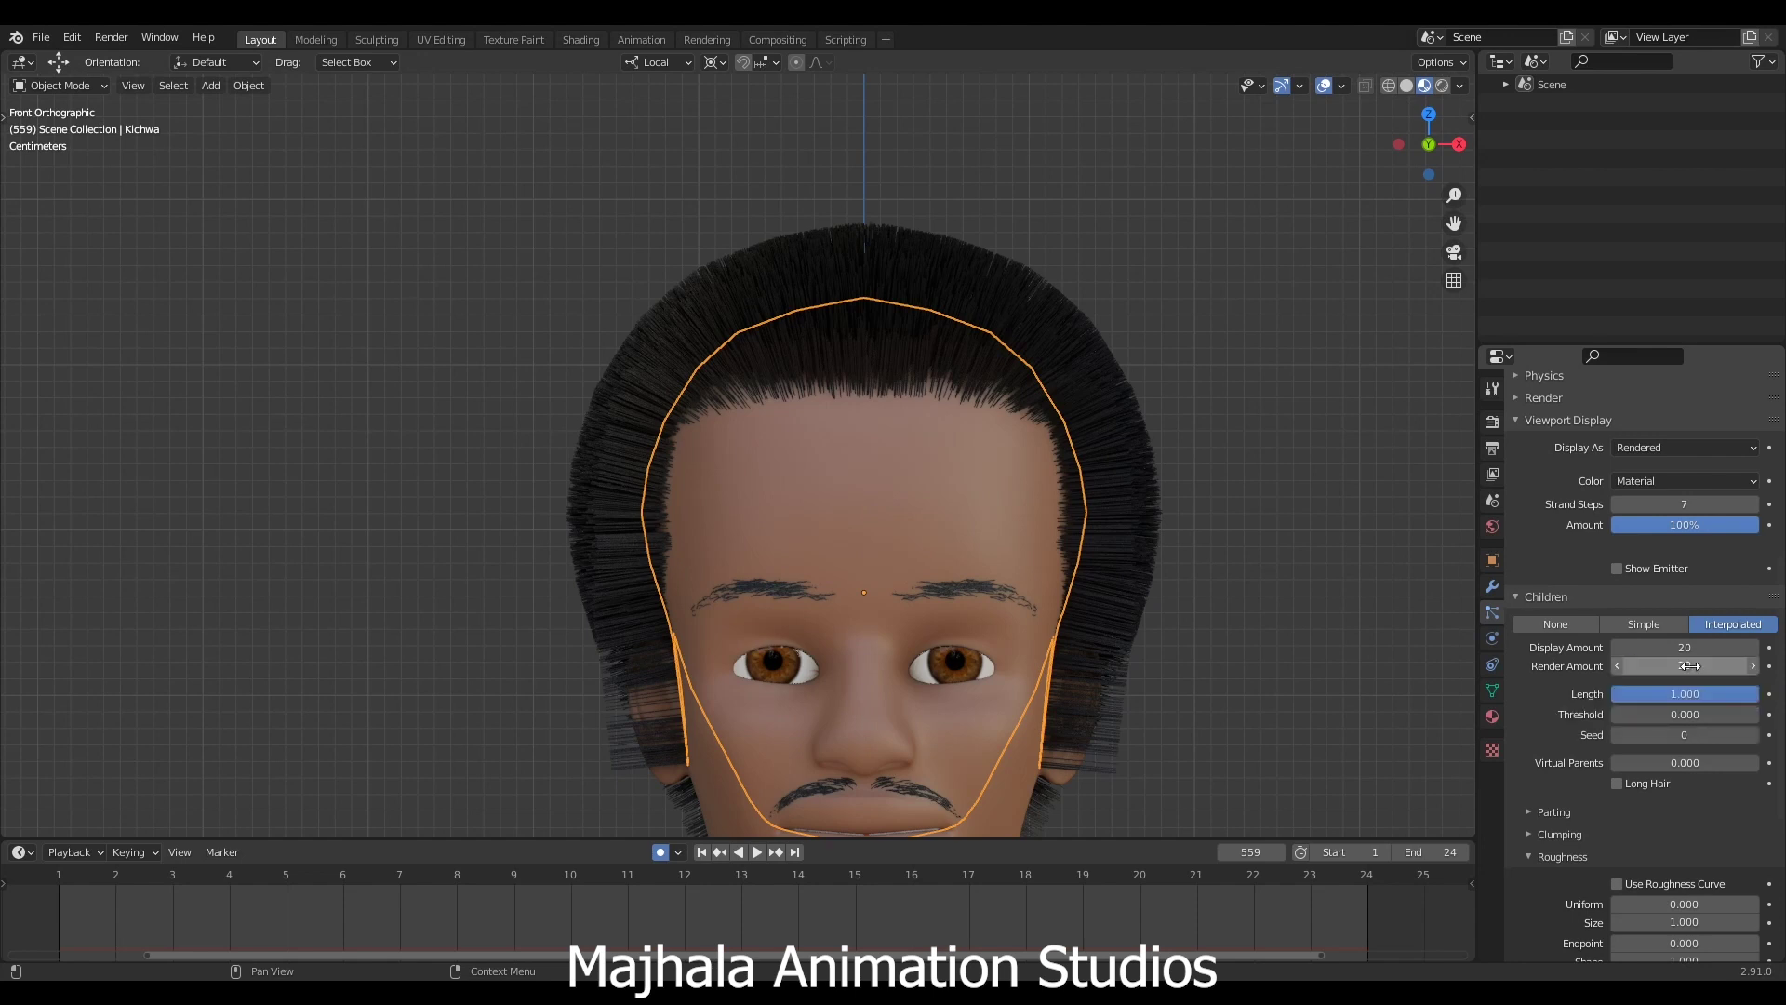
Expand the children's Parting settings and inspect the hair from the front and right side.
scroll(1639, 784, down, 5)
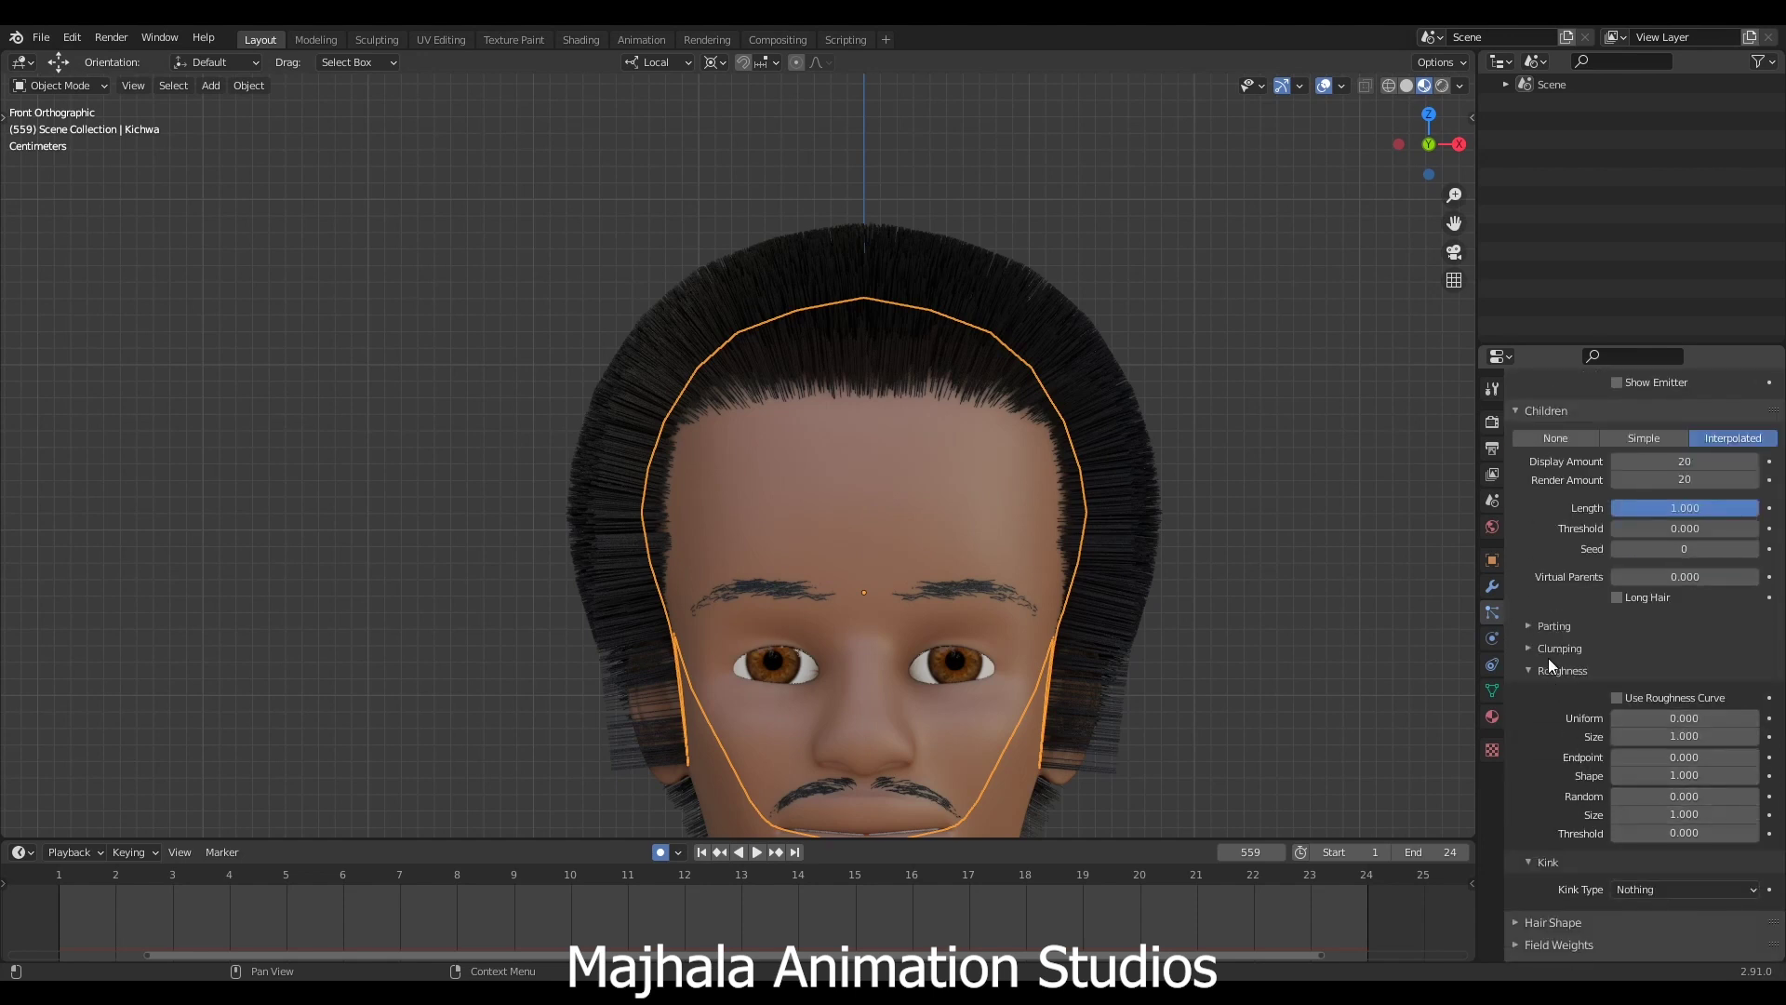
click(1533, 626)
scroll(1104, 582, down, 3)
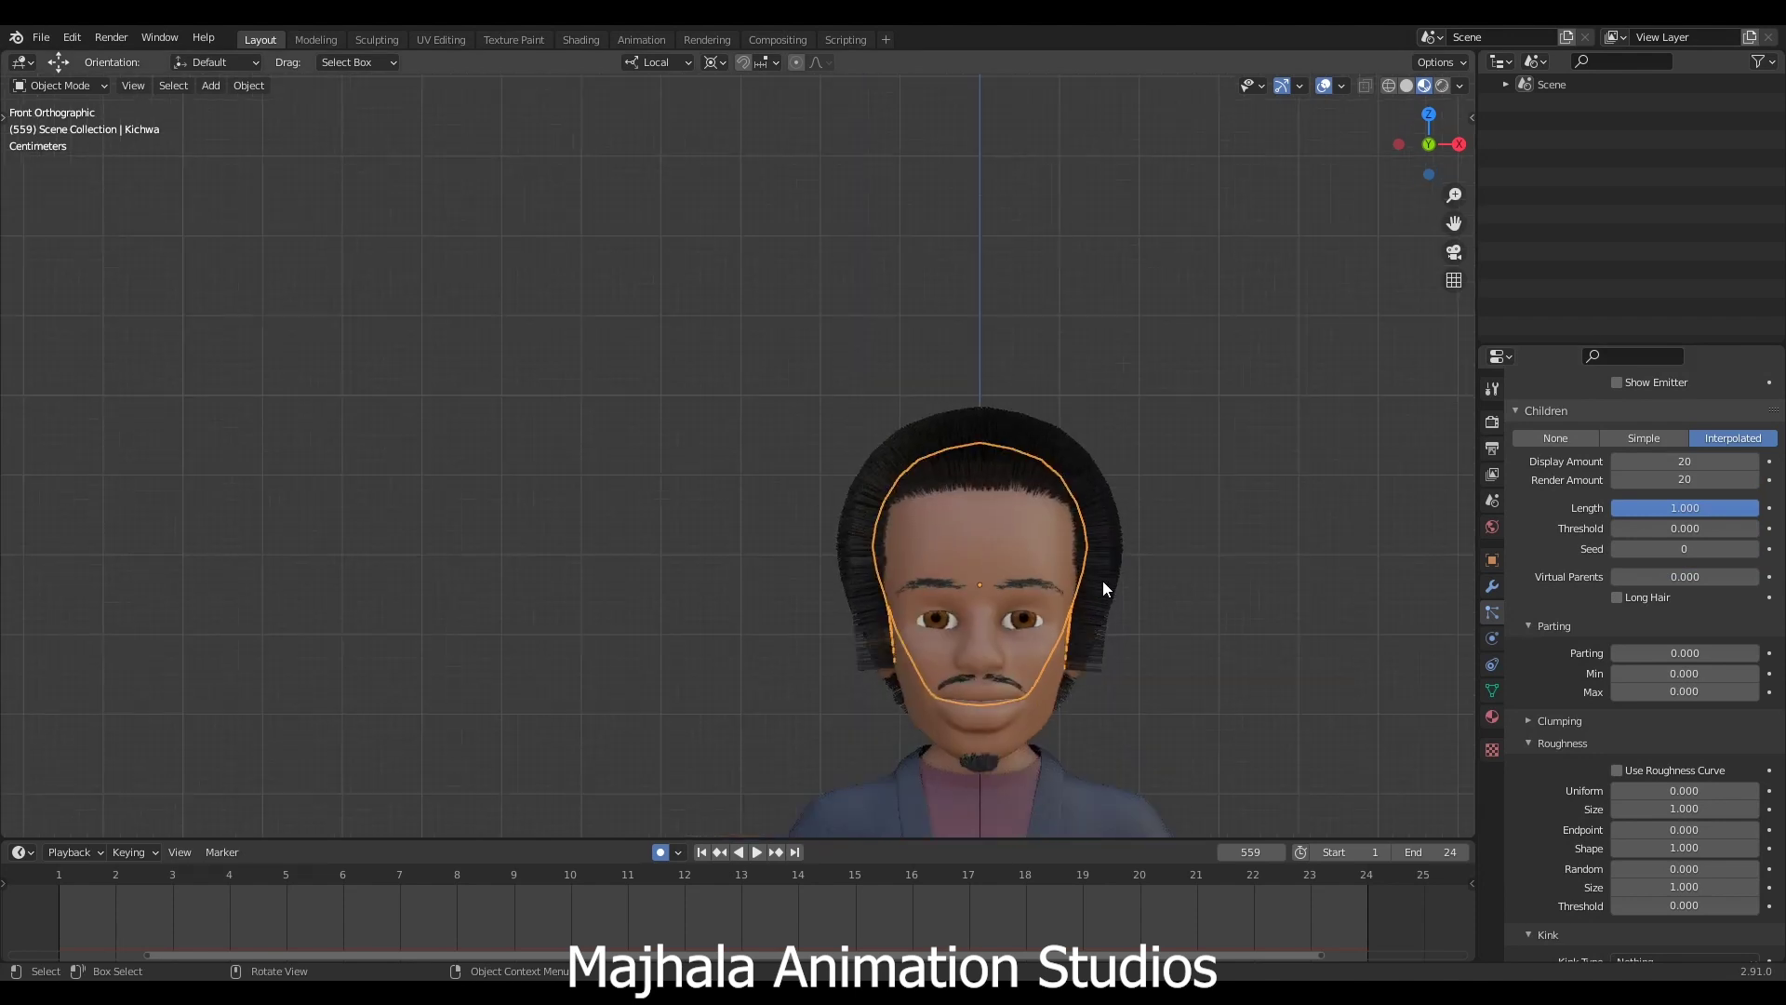
key(KP_3)
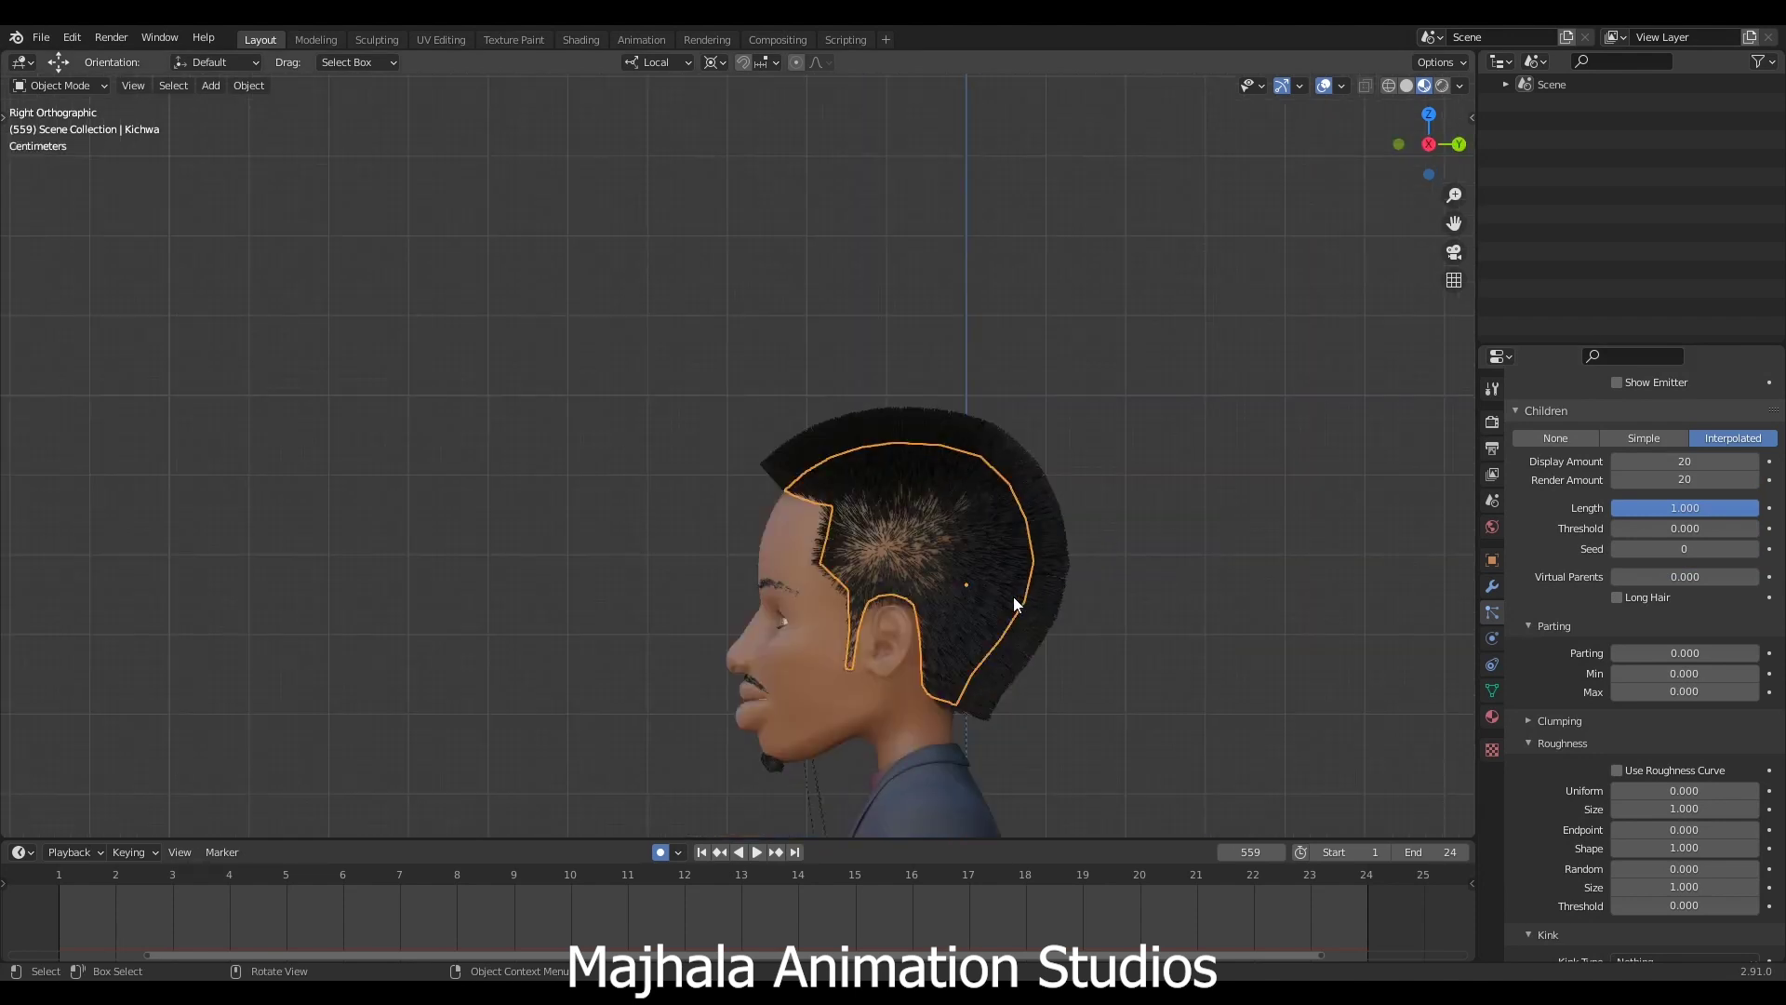
Sketch annotation strokes beside the face showing strands spreading outward from their roots, and delete that annotation.
scroll(856, 574, up, 6)
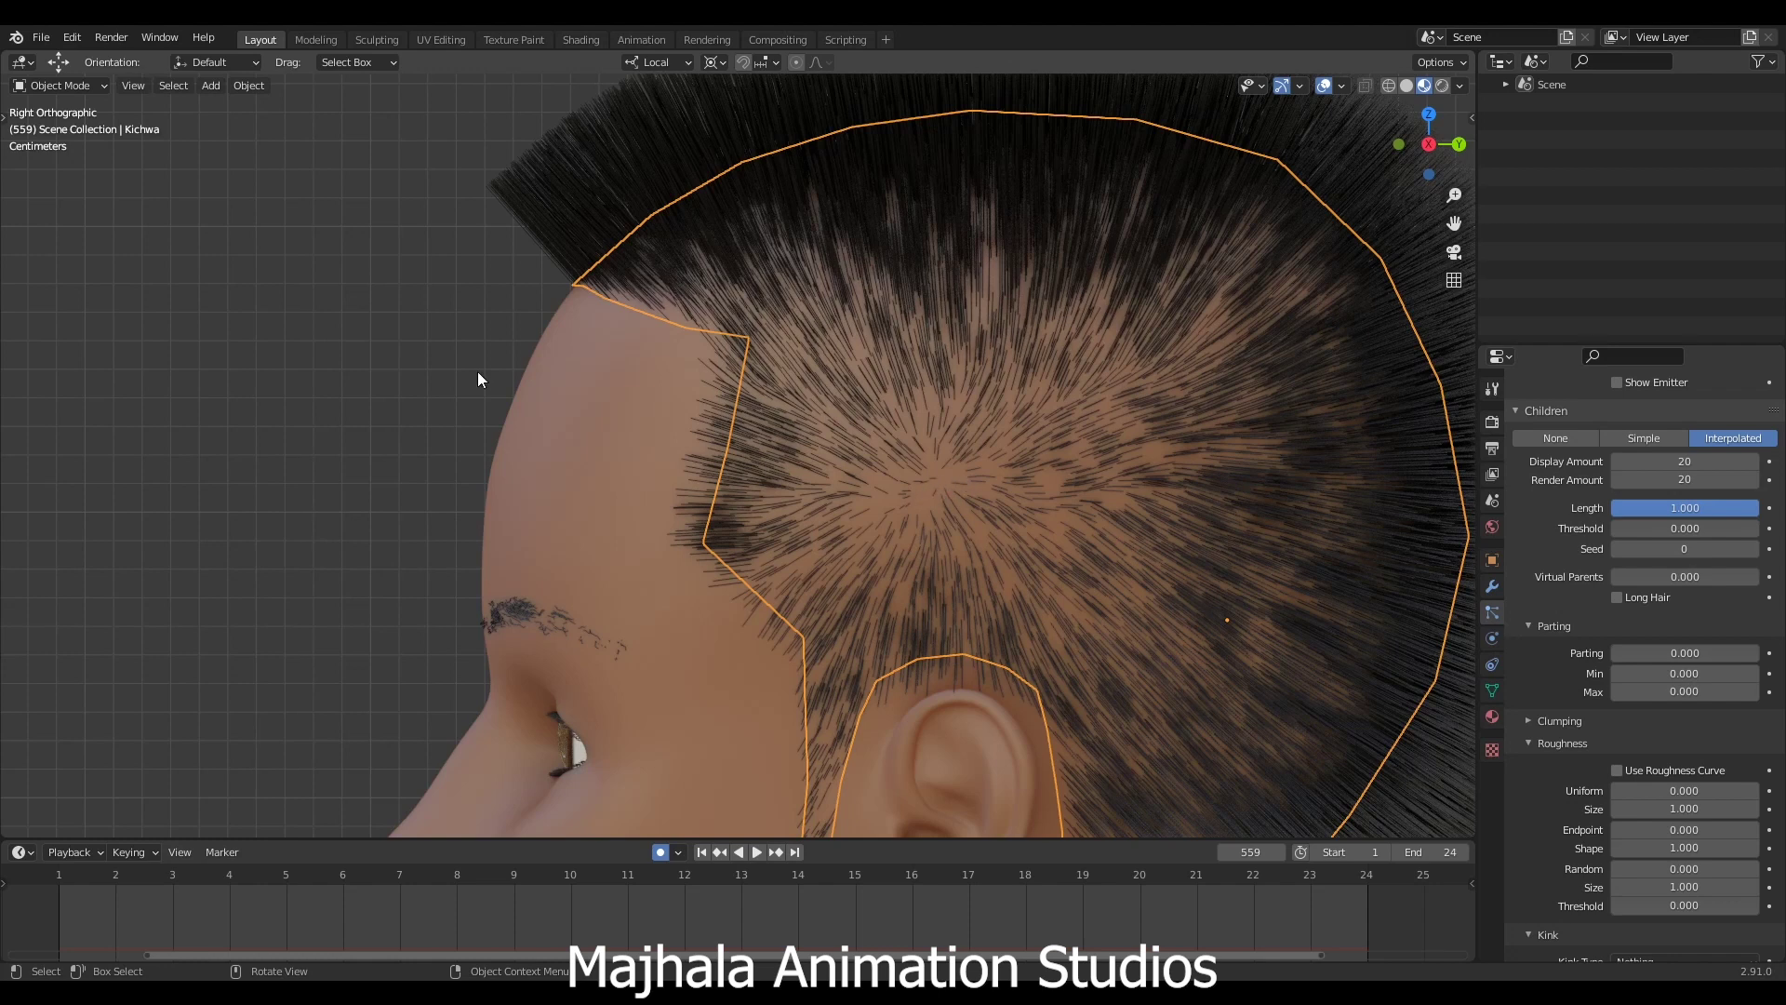
scroll(481, 444, down, 5)
scroll(370, 500, up, 2)
drag(368, 468, 371, 581)
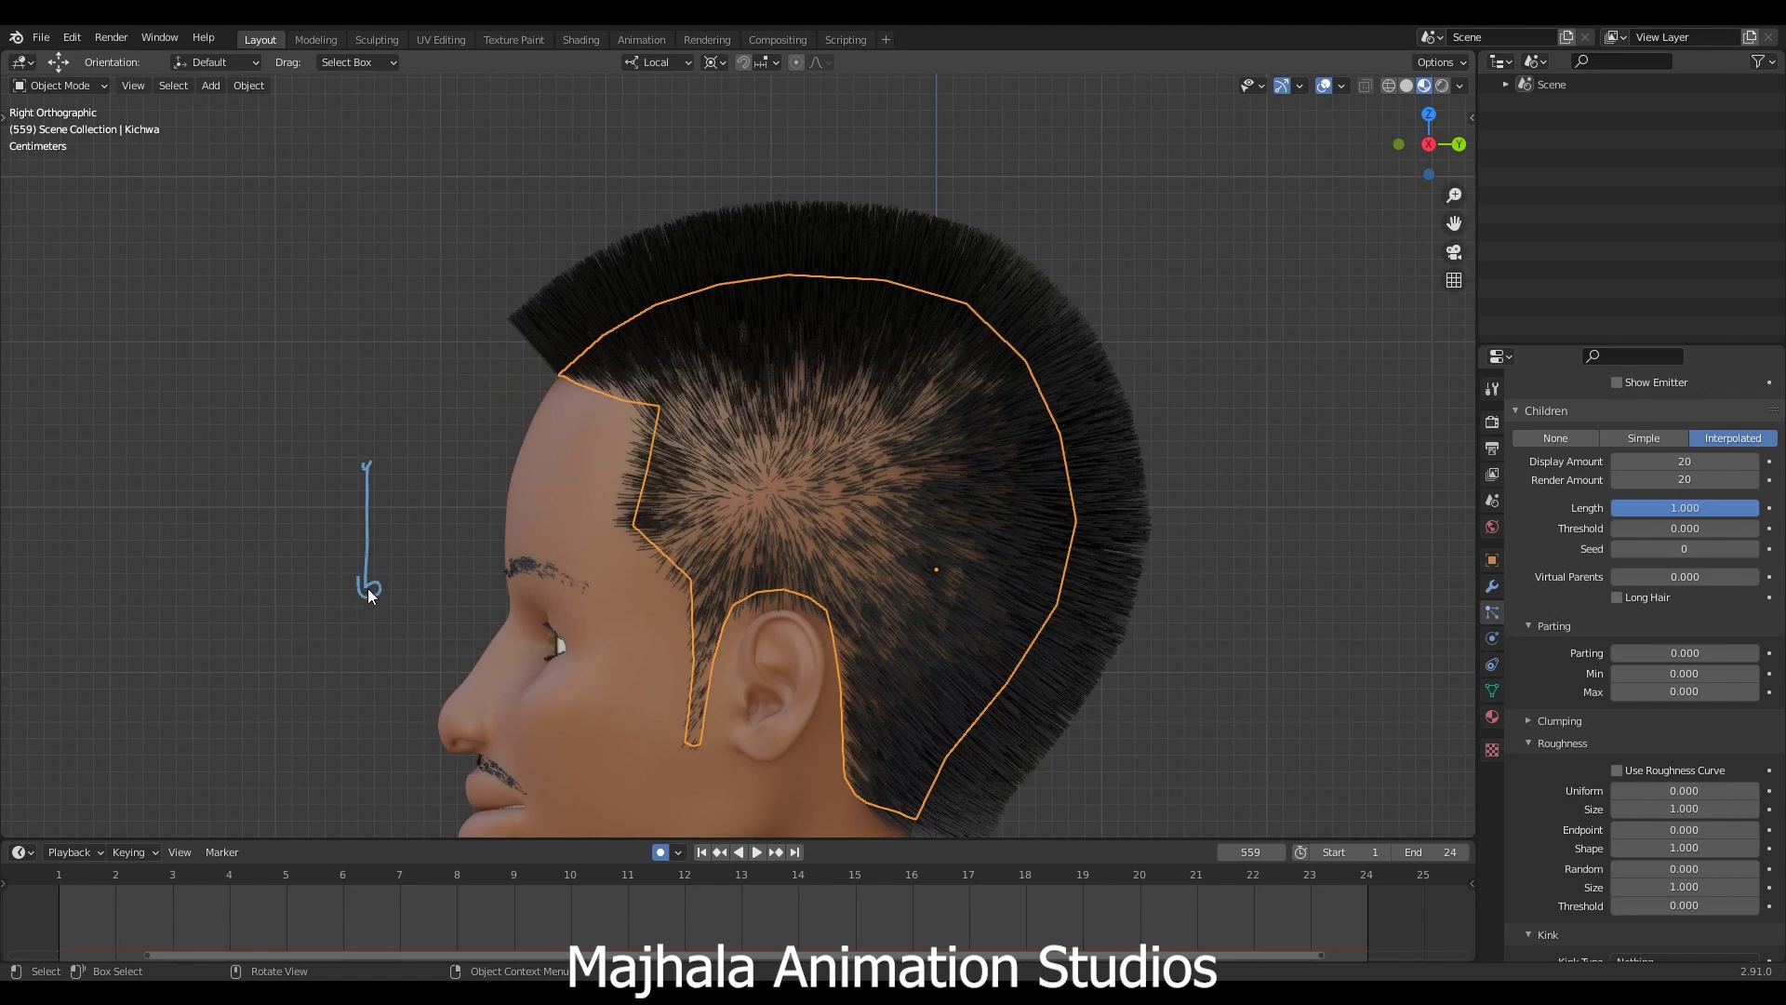
drag(332, 595, 414, 584)
drag(322, 585, 305, 479)
drag(410, 592, 440, 526)
drag(418, 607, 476, 544)
drag(310, 600, 272, 530)
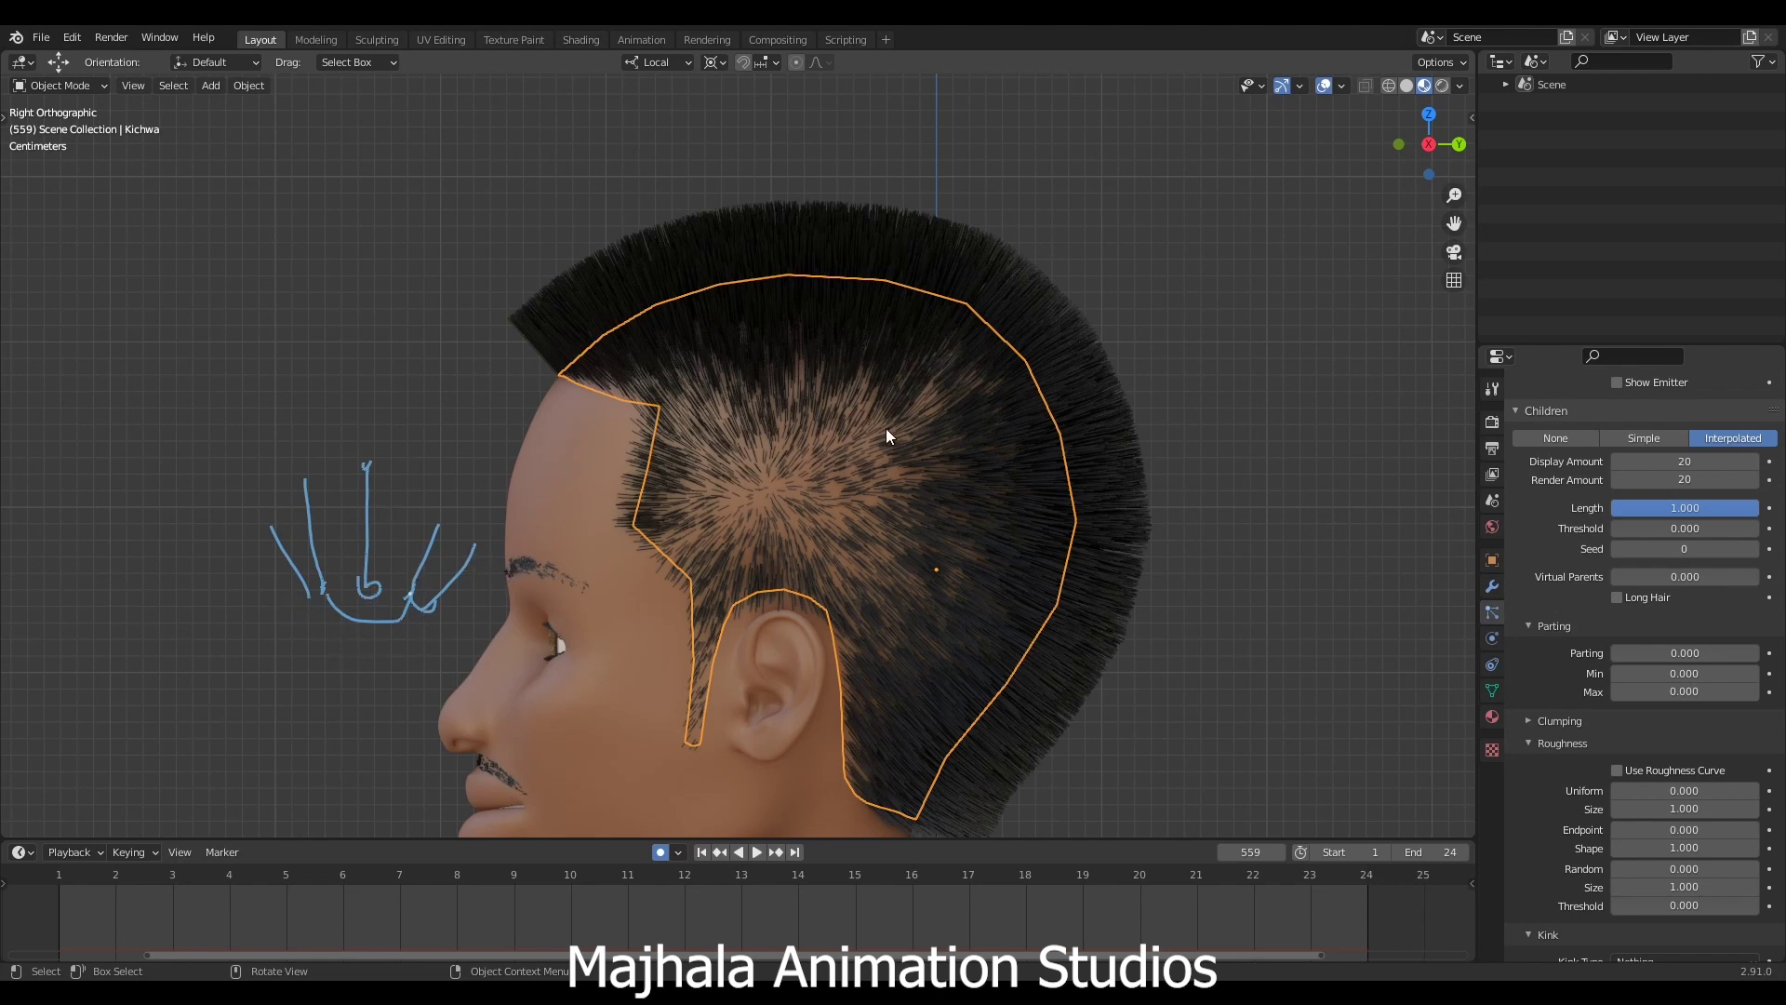
key(n)
click(1439, 437)
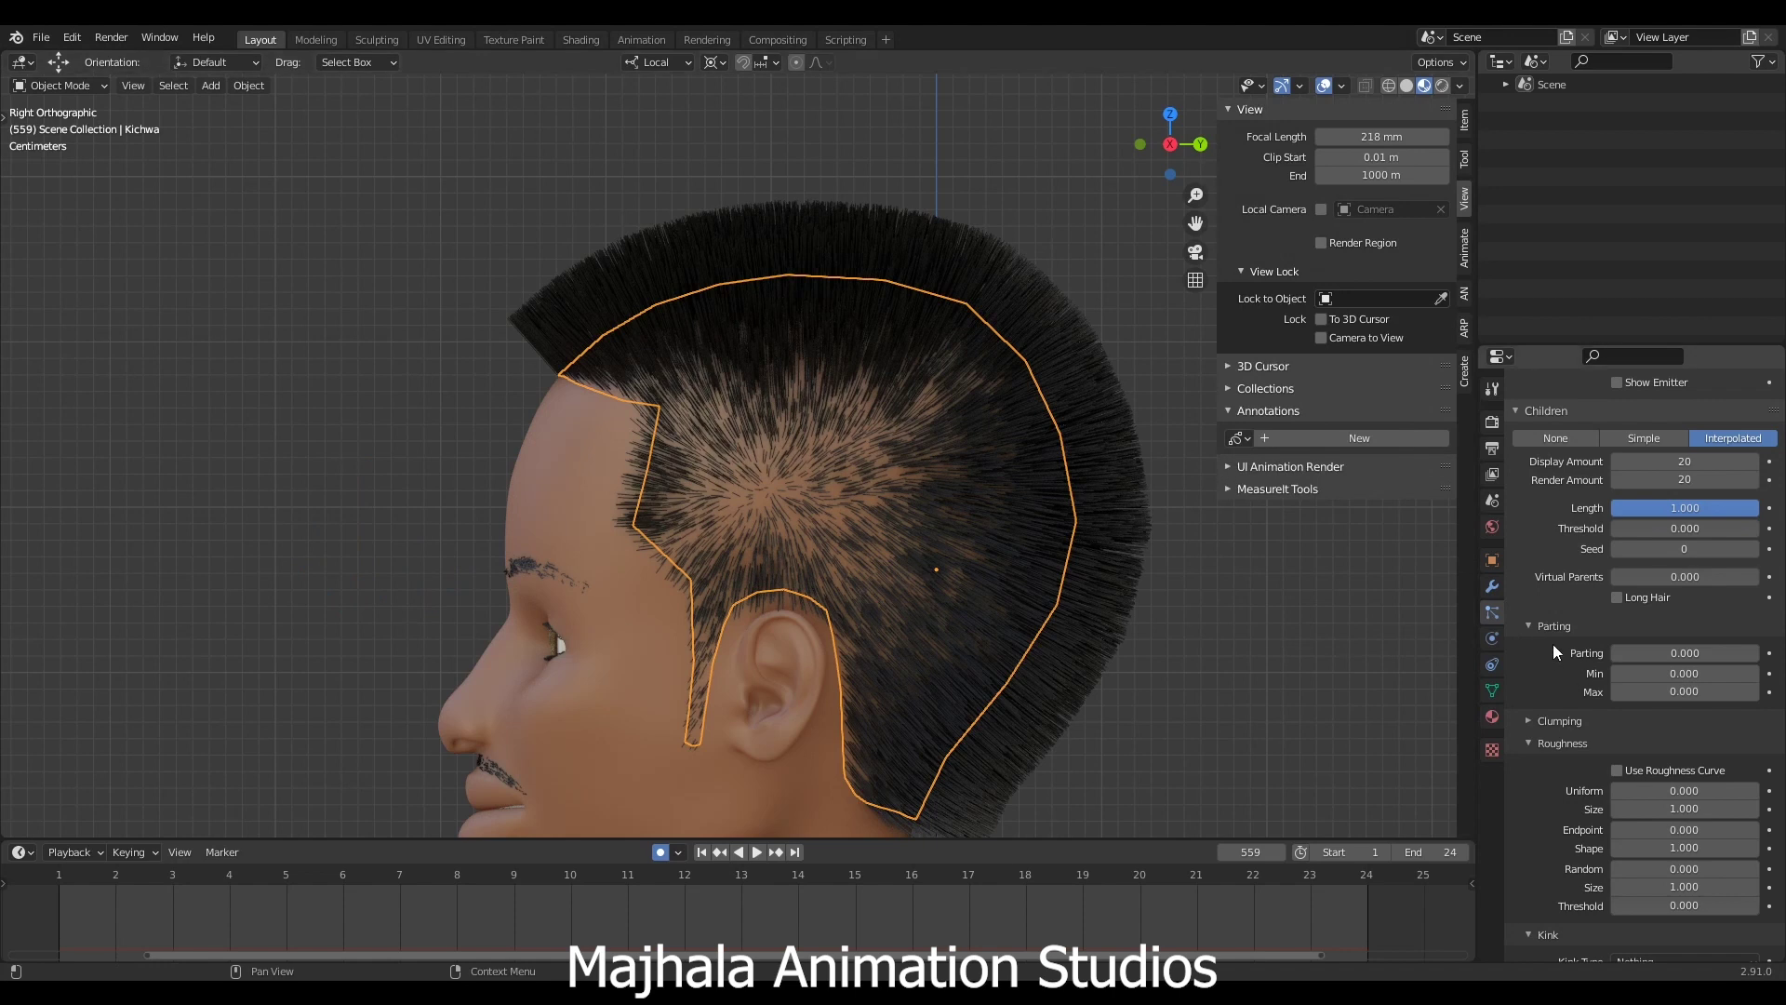
Set the hair children's Parting value to 0.005 and expand the Clumping settings.
click(1684, 654)
text(.001)
key(Return)
click(1677, 655)
click(1679, 655)
key(BackSpace)
text(5)
key(Return)
scroll(984, 663, down, 4)
scroll(985, 661, up, 1)
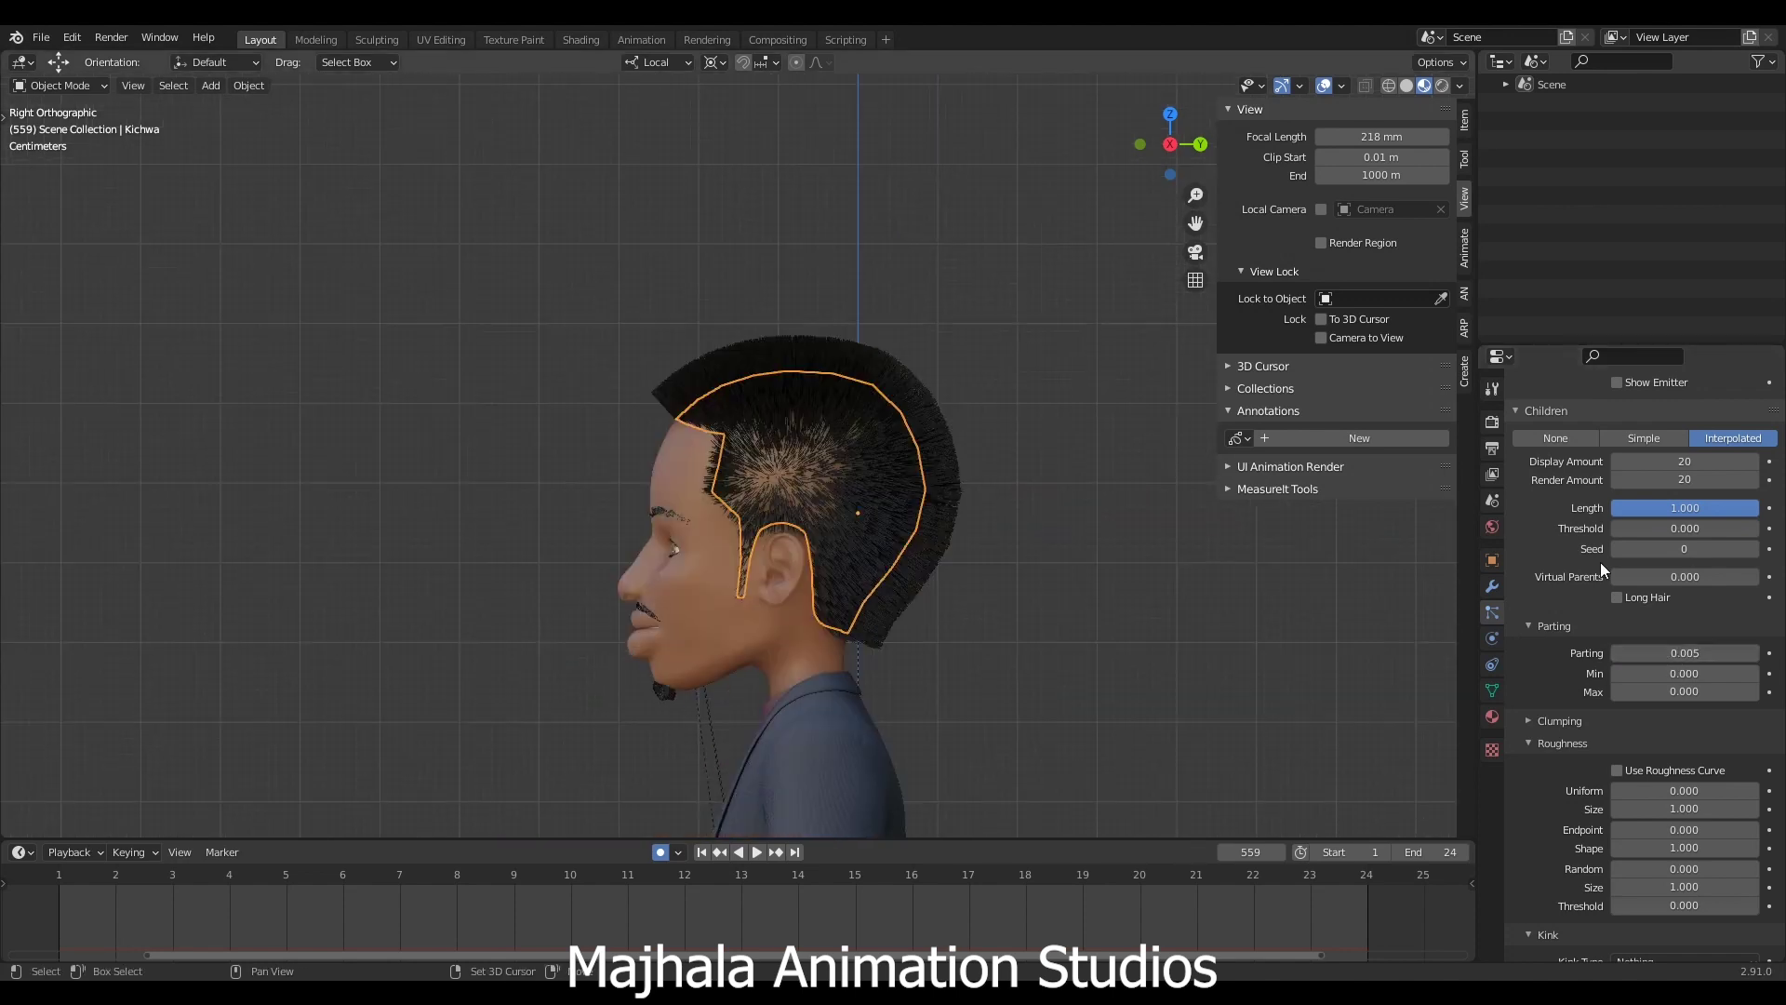
click(1522, 628)
click(1528, 646)
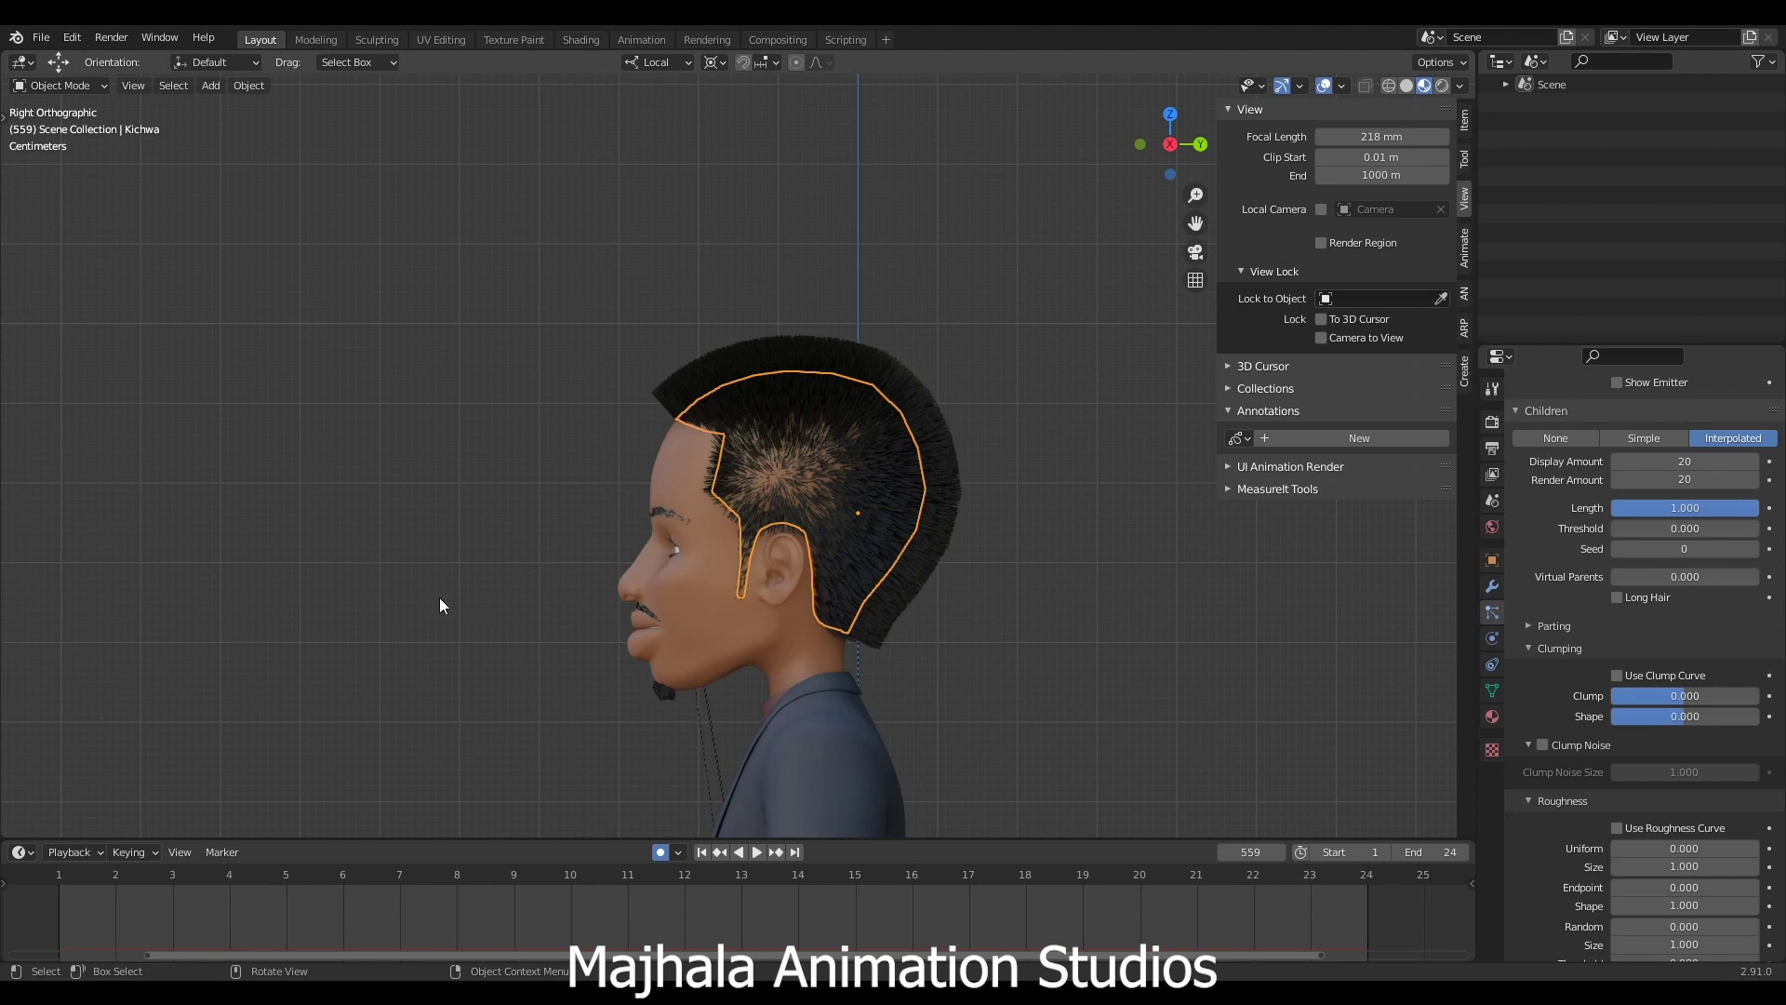
Annotate beside the face parallel strands labelled 0 and strands converging at their tips labelled 1 to illustrate clumping.
scroll(321, 616, up, 1)
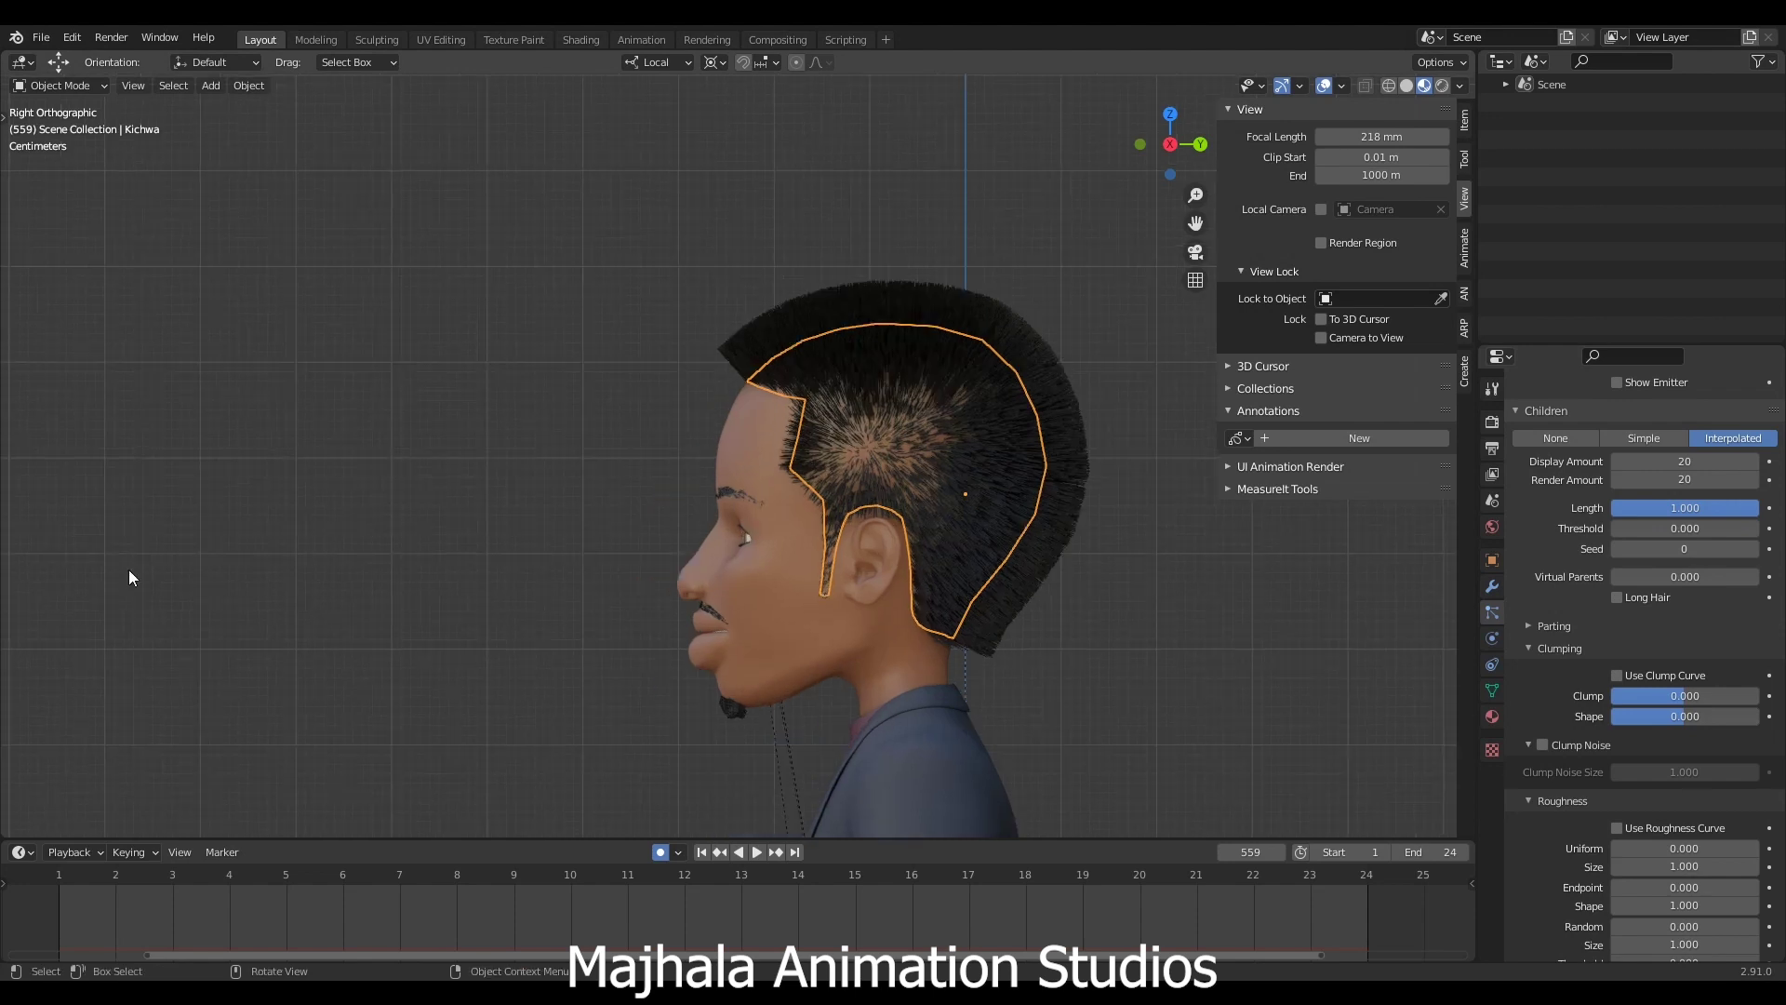
mouse_move(147, 491)
mouse_down()
mouse_move(151, 573)
mouse_move(177, 616)
mouse_up()
drag(214, 507, 213, 600)
drag(160, 656, 155, 666)
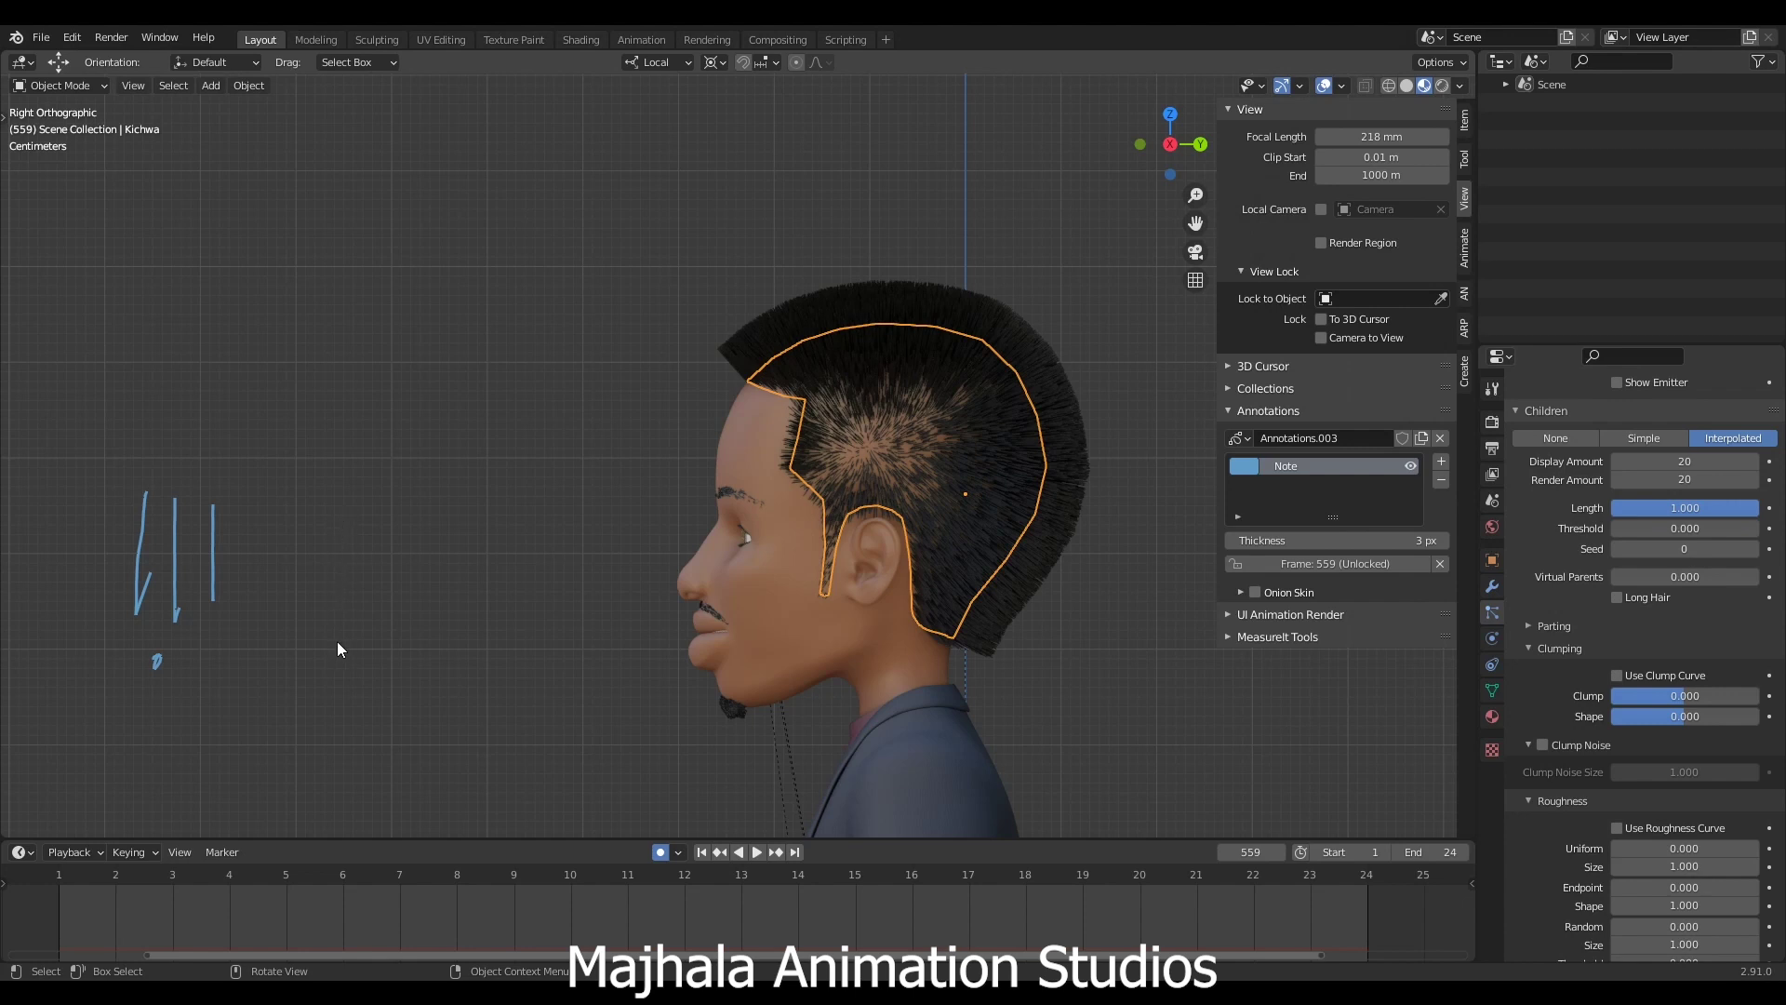
drag(309, 610, 355, 487)
mouse_move(402, 613)
mouse_down()
mouse_move(344, 495)
mouse_move(330, 507)
mouse_move(356, 502)
mouse_move(439, 605)
mouse_up()
drag(328, 600, 370, 505)
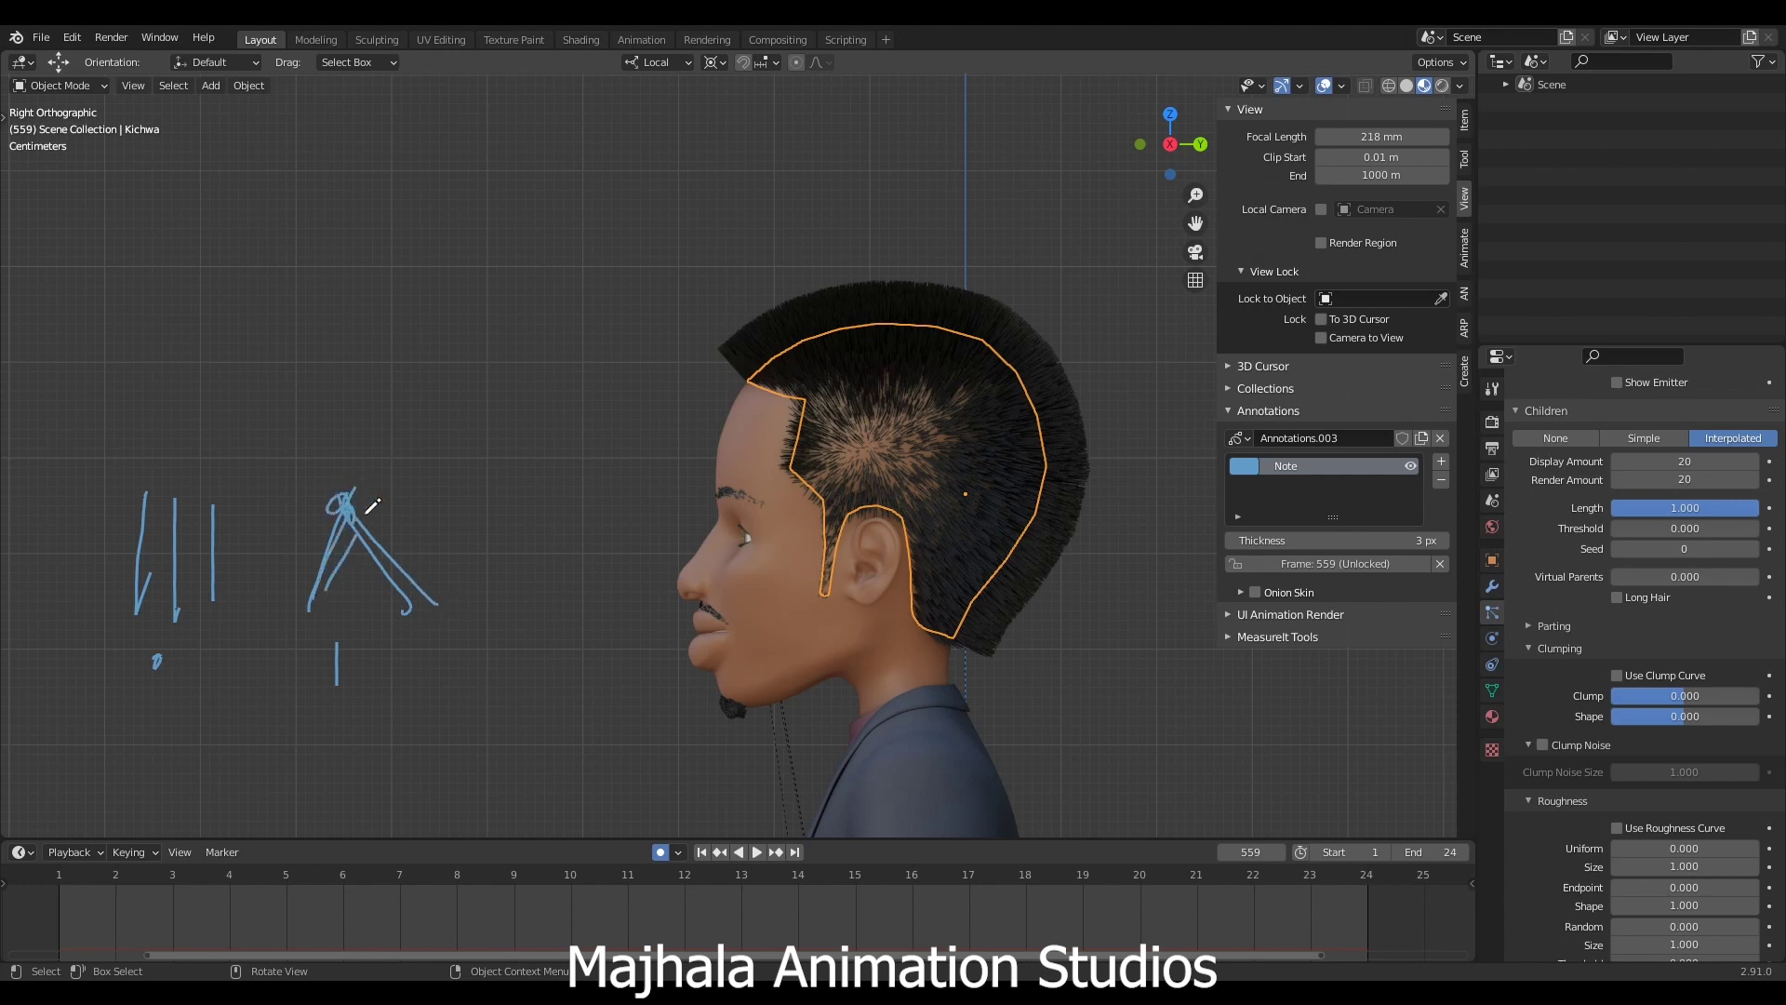
drag(365, 595, 346, 509)
Add a third annotation sketch labelled -1, showing strands converging at their roots.
drag(489, 664, 547, 657)
drag(527, 476, 537, 492)
drag(482, 481, 551, 602)
mouse_move(596, 493)
mouse_down()
mouse_move(550, 603)
mouse_move(544, 573)
mouse_move(532, 595)
mouse_up()
drag(523, 496, 583, 590)
drag(581, 511, 549, 600)
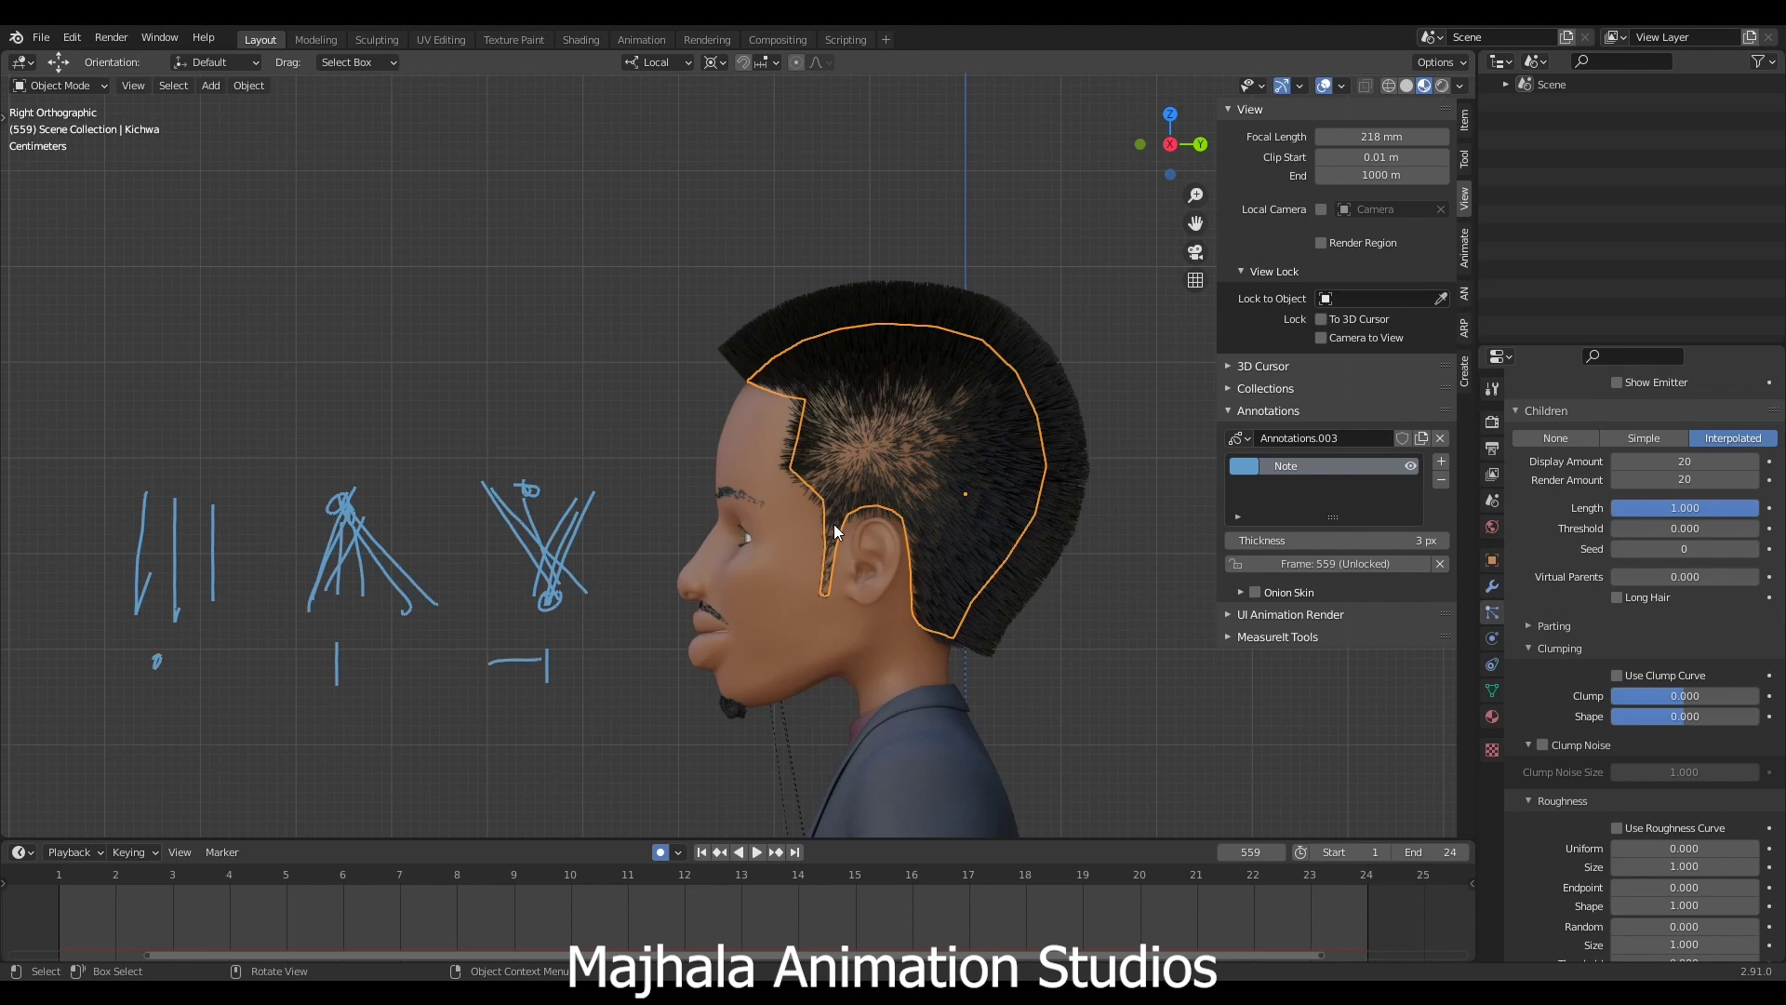
scroll(893, 531, up, 4)
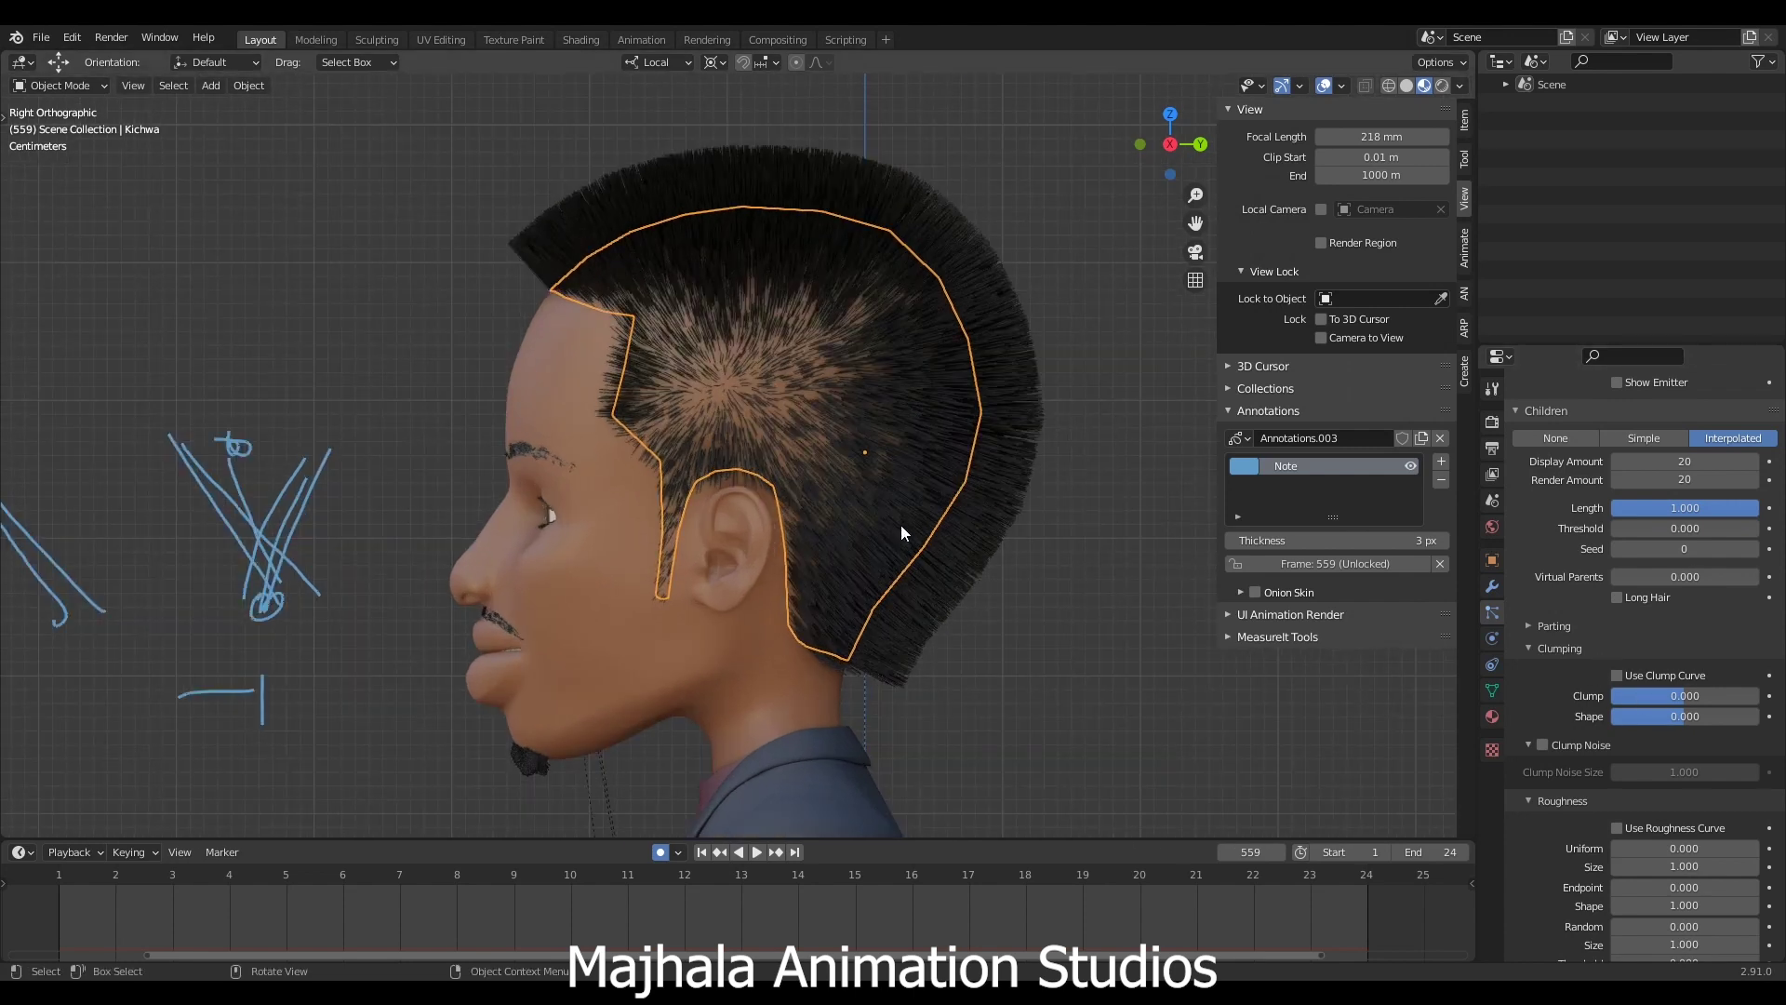
scroll(614, 550, down, 3)
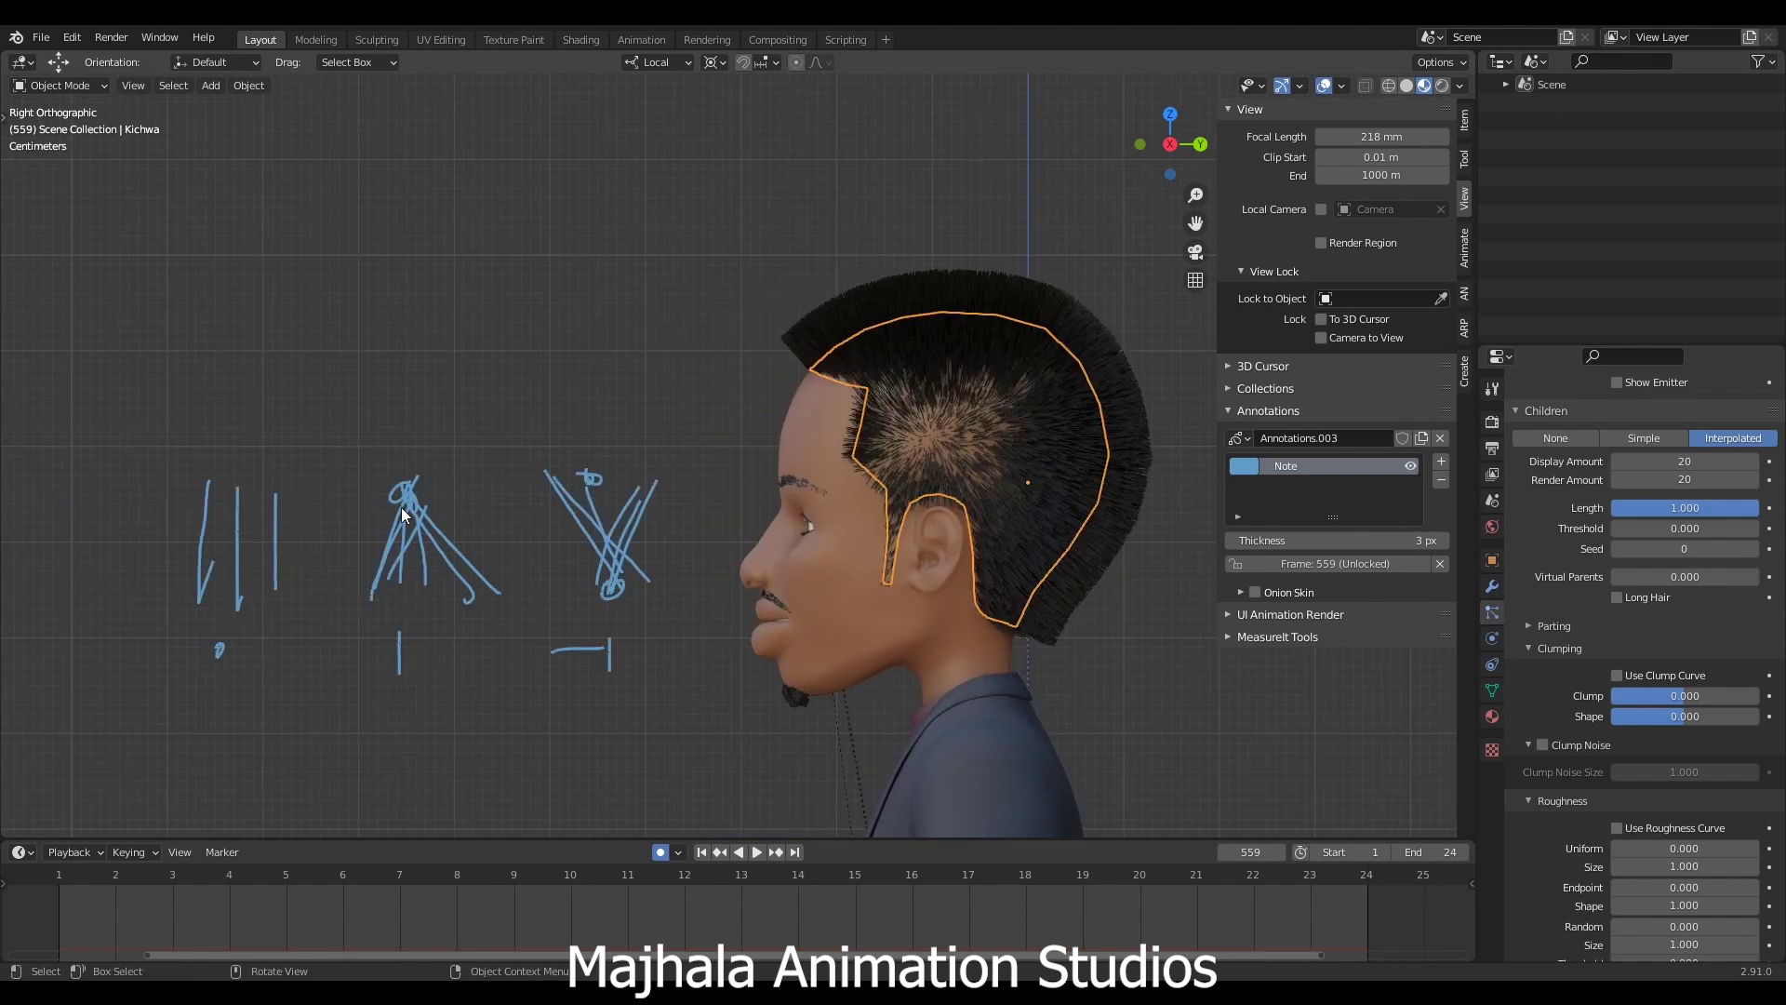
Set the children's Clump value to 1 and delete the annotation sketches beside the face.
click(1684, 695)
text(1)
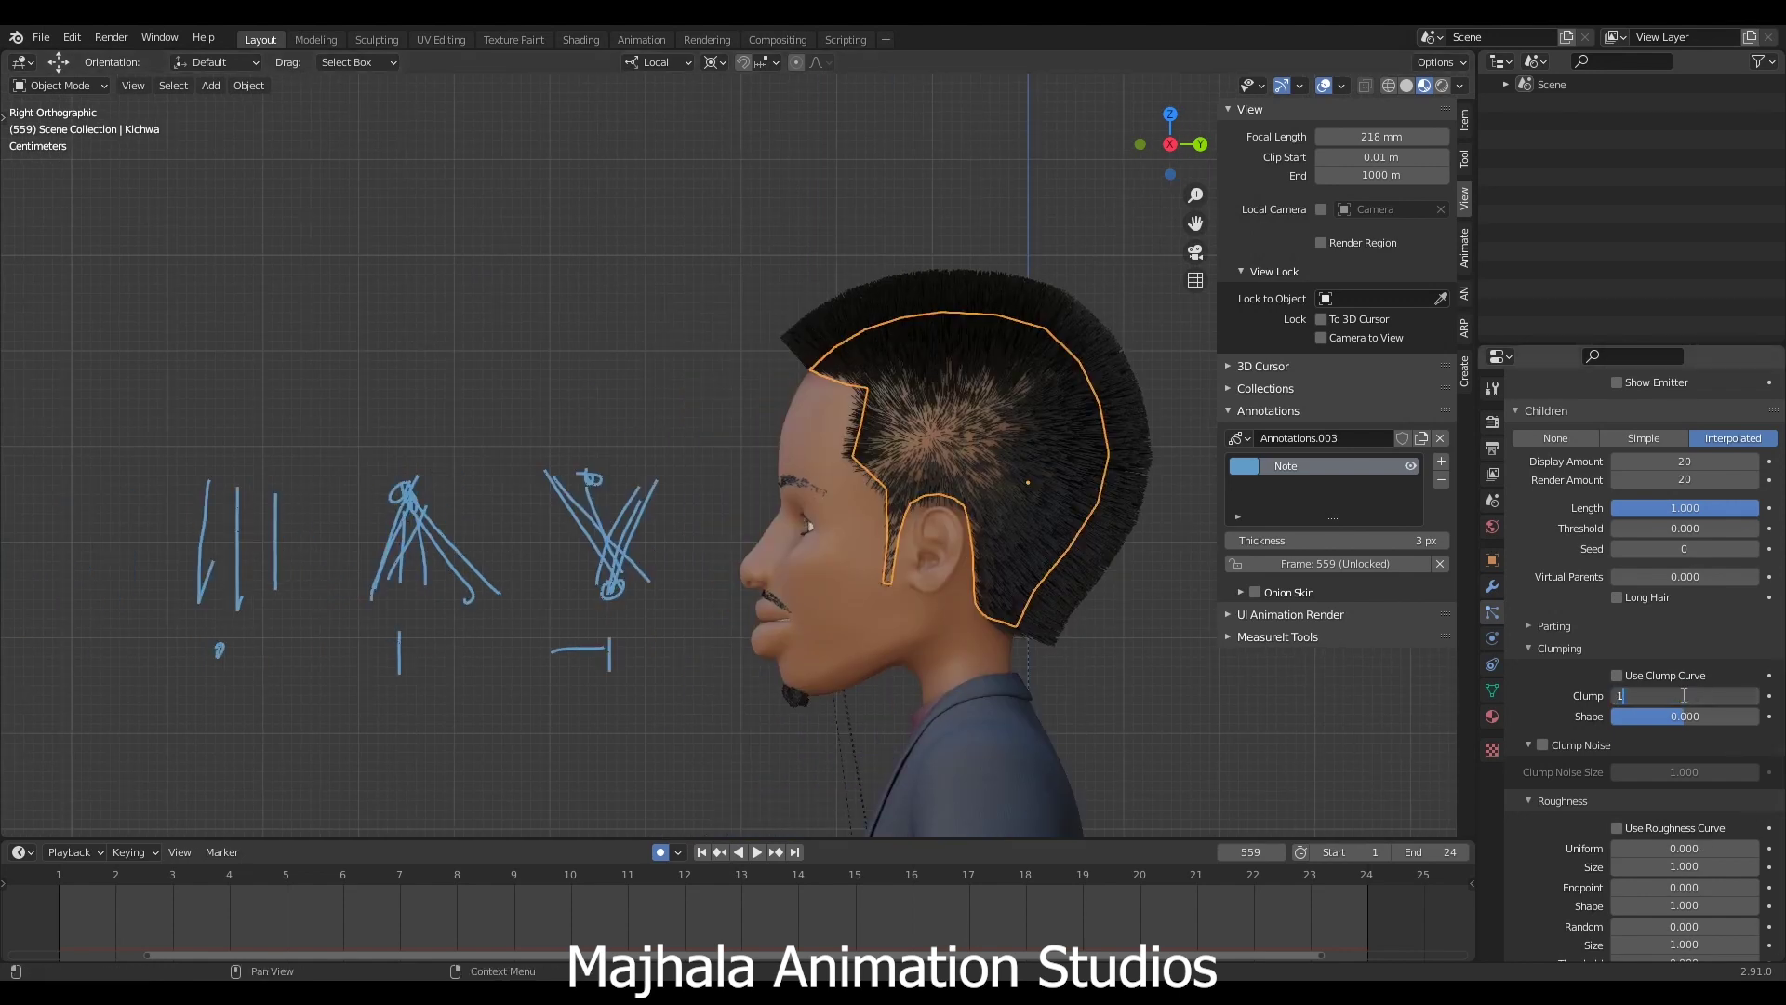
key(Return)
mouse_move(726, 456)
middle_down()
mouse_move(957, 493)
mouse_move(947, 400)
middle_up()
scroll(947, 400, up, 4)
click(1441, 437)
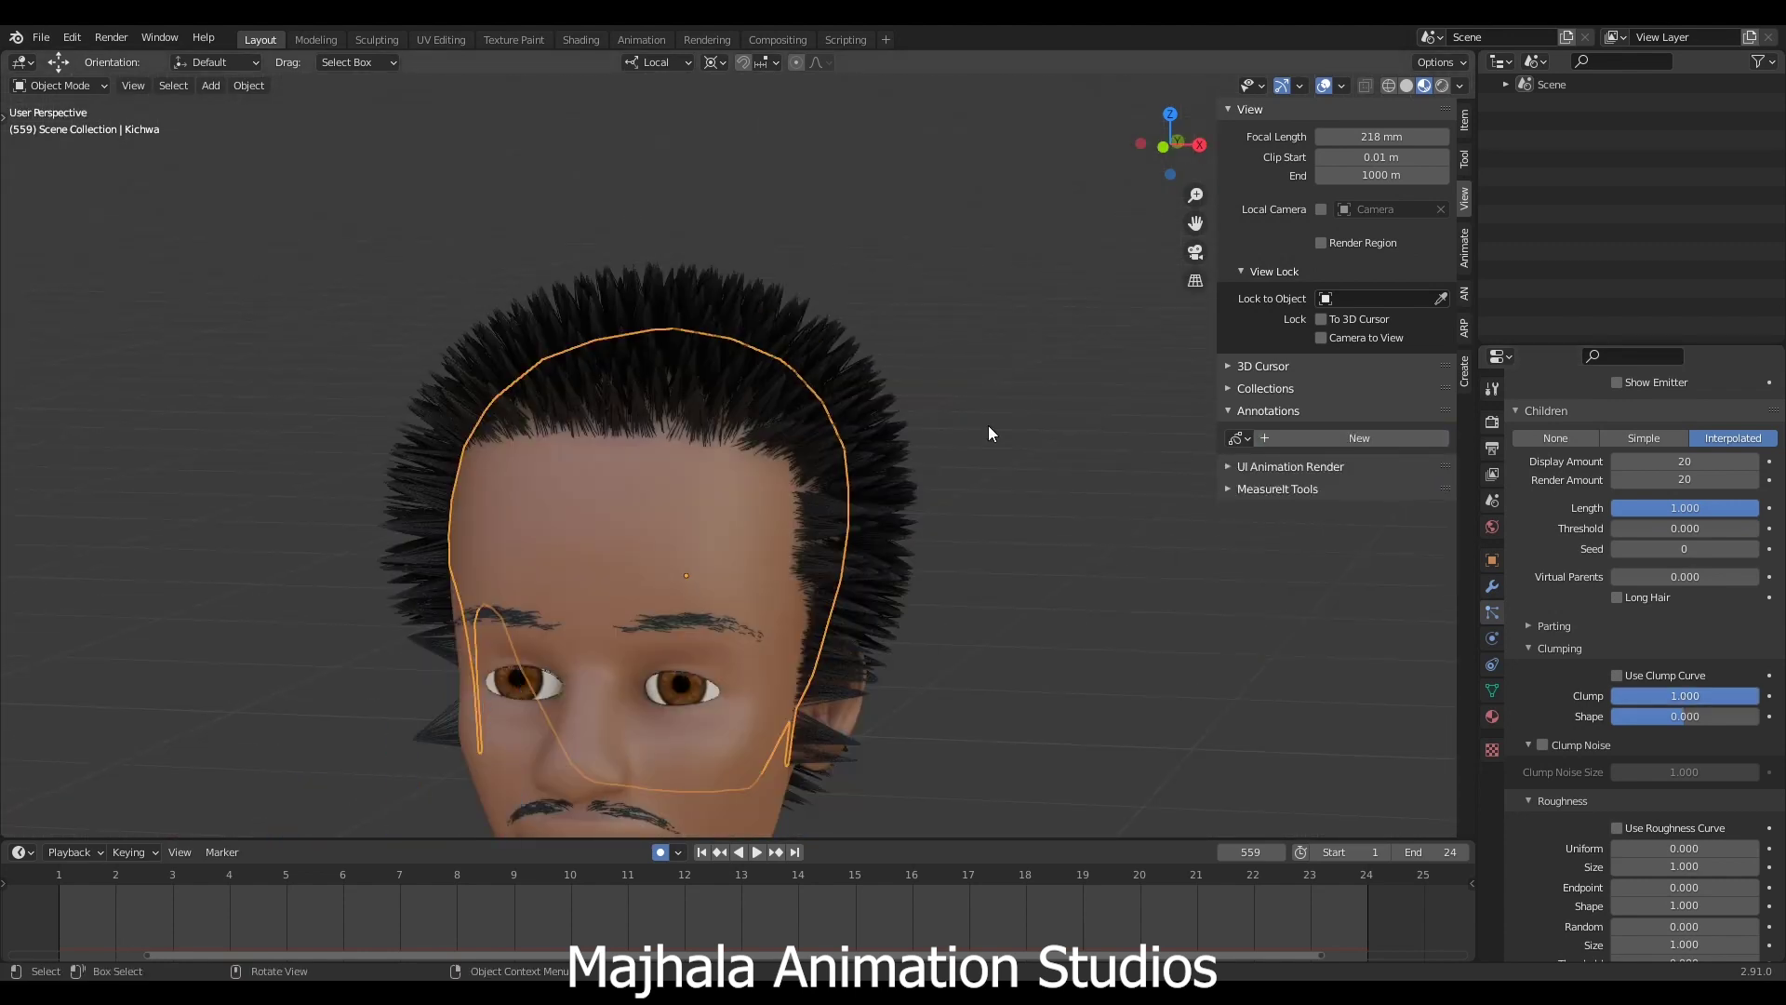
key(n)
key(KP_3)
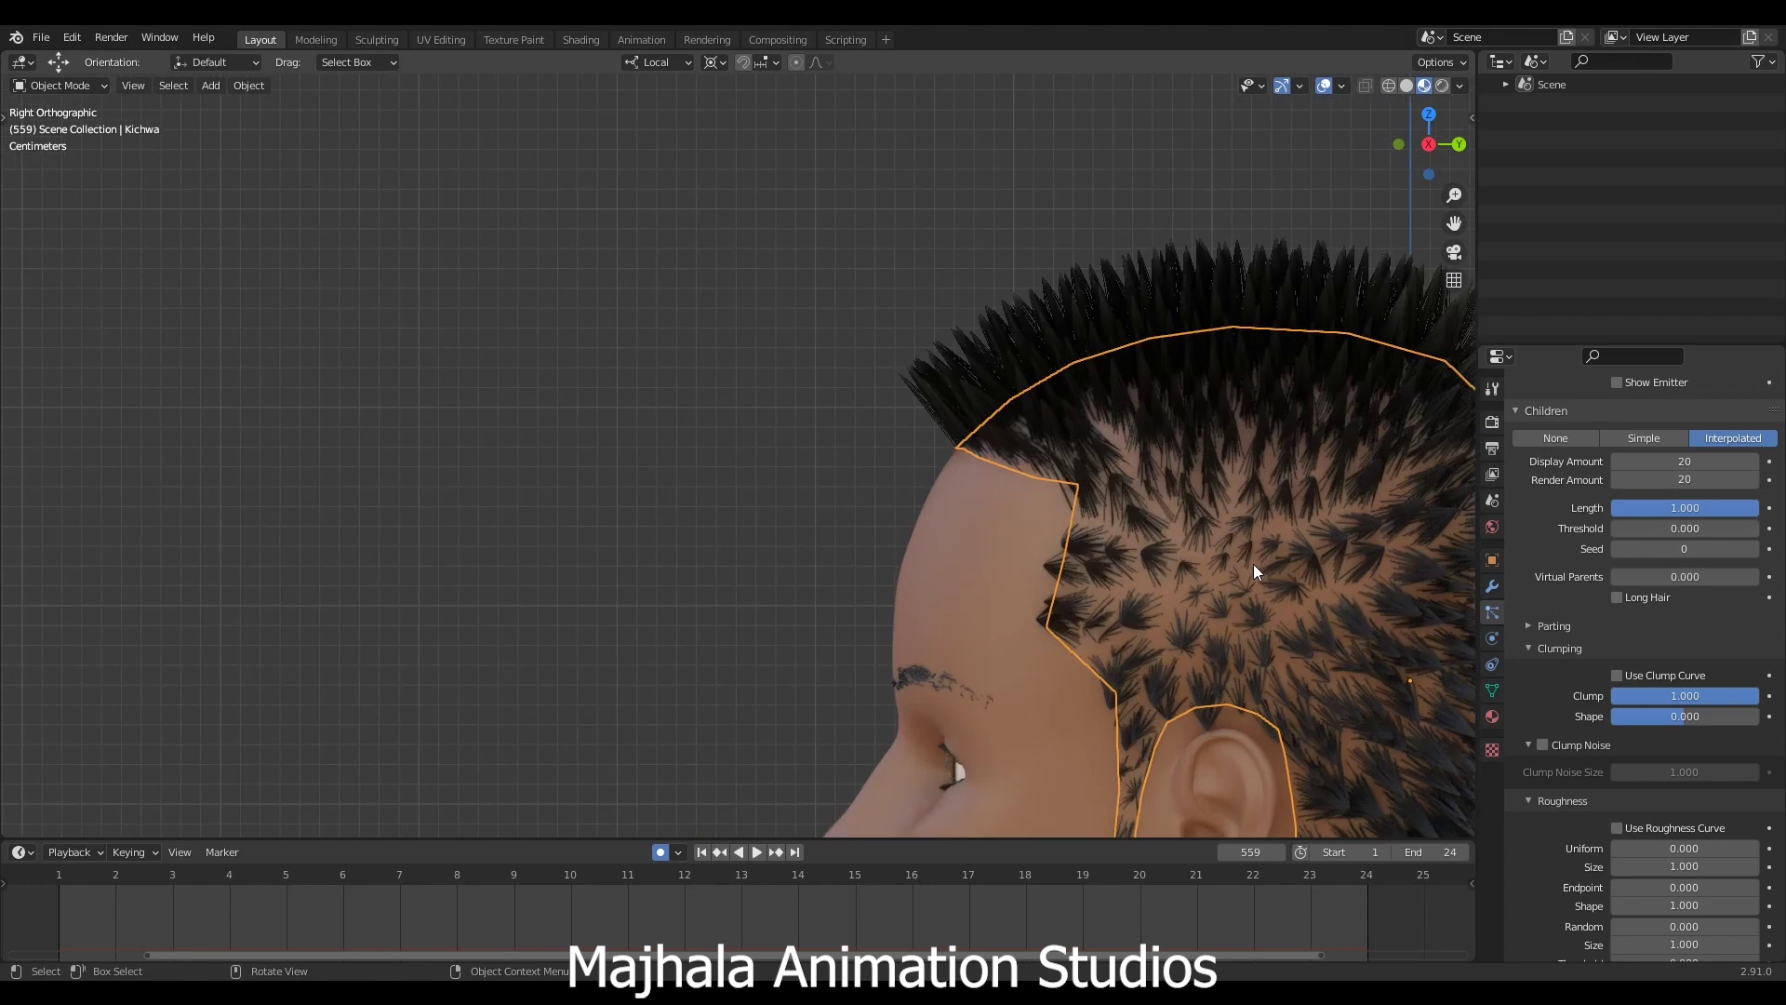
scroll(975, 539, up, 4)
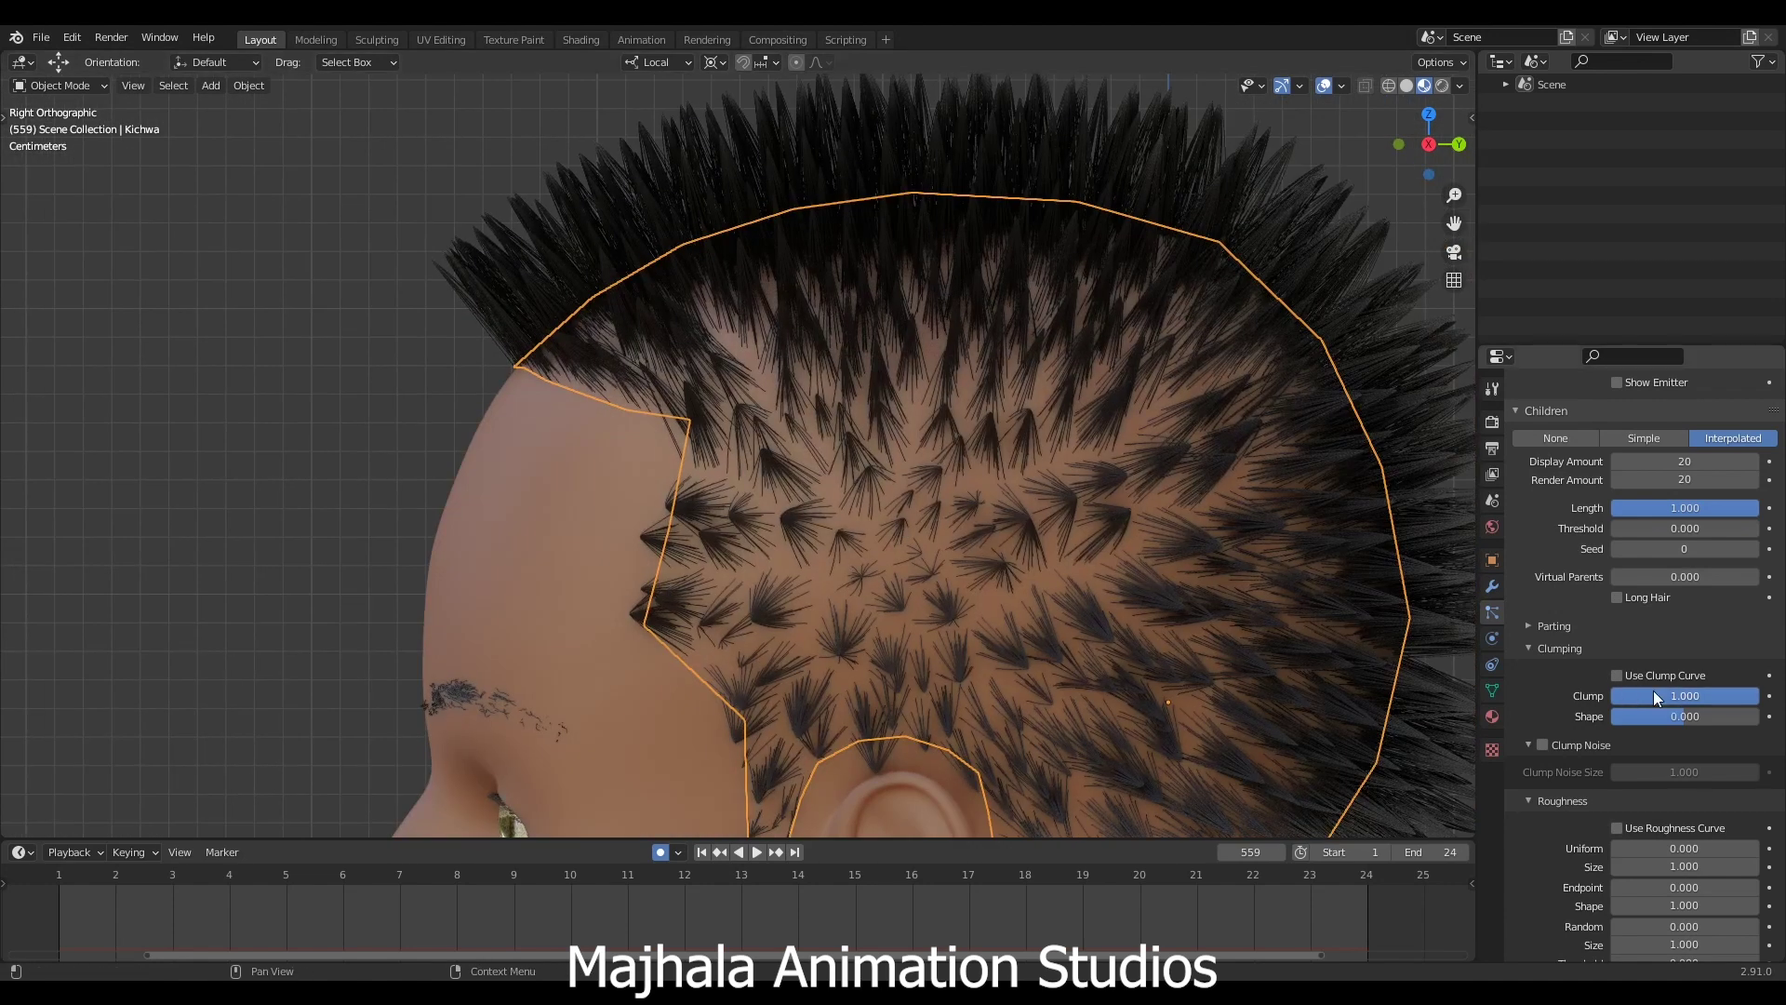
Enable the clump curve, lower its end point to the bottom and its start point to about 0.66.
click(1618, 675)
scroll(927, 484, down, 5)
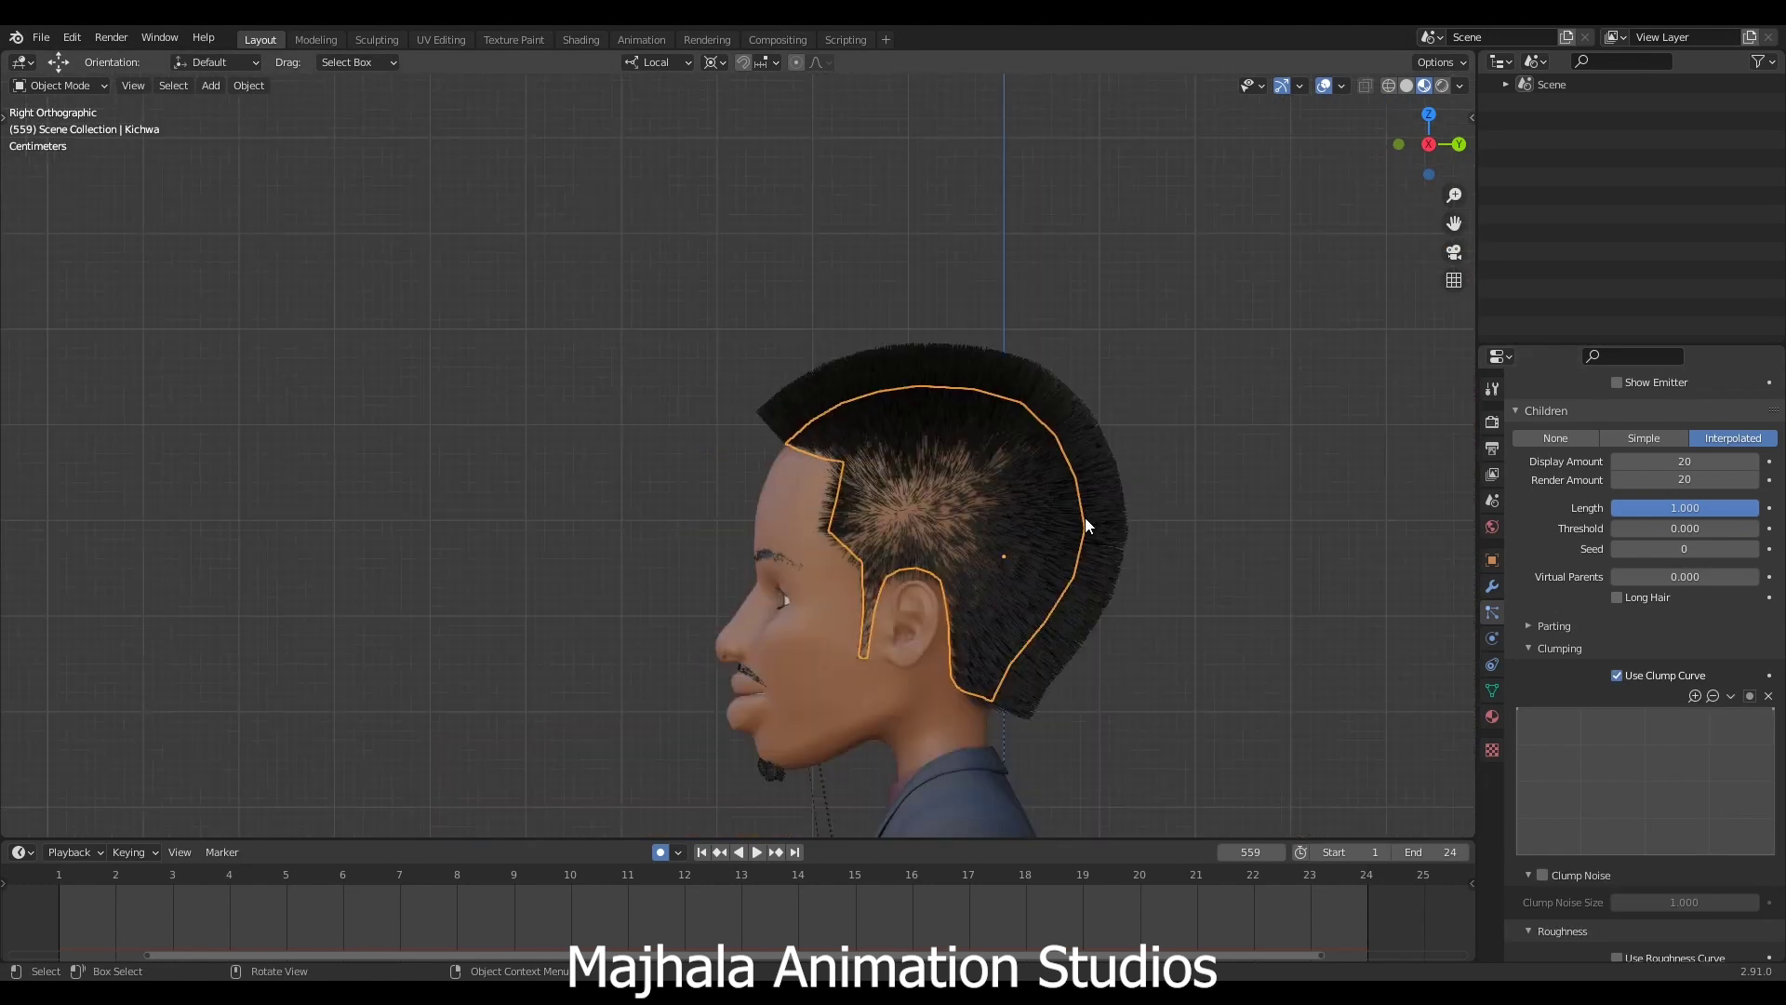
drag(1771, 712, 1773, 853)
drag(1518, 709, 1517, 756)
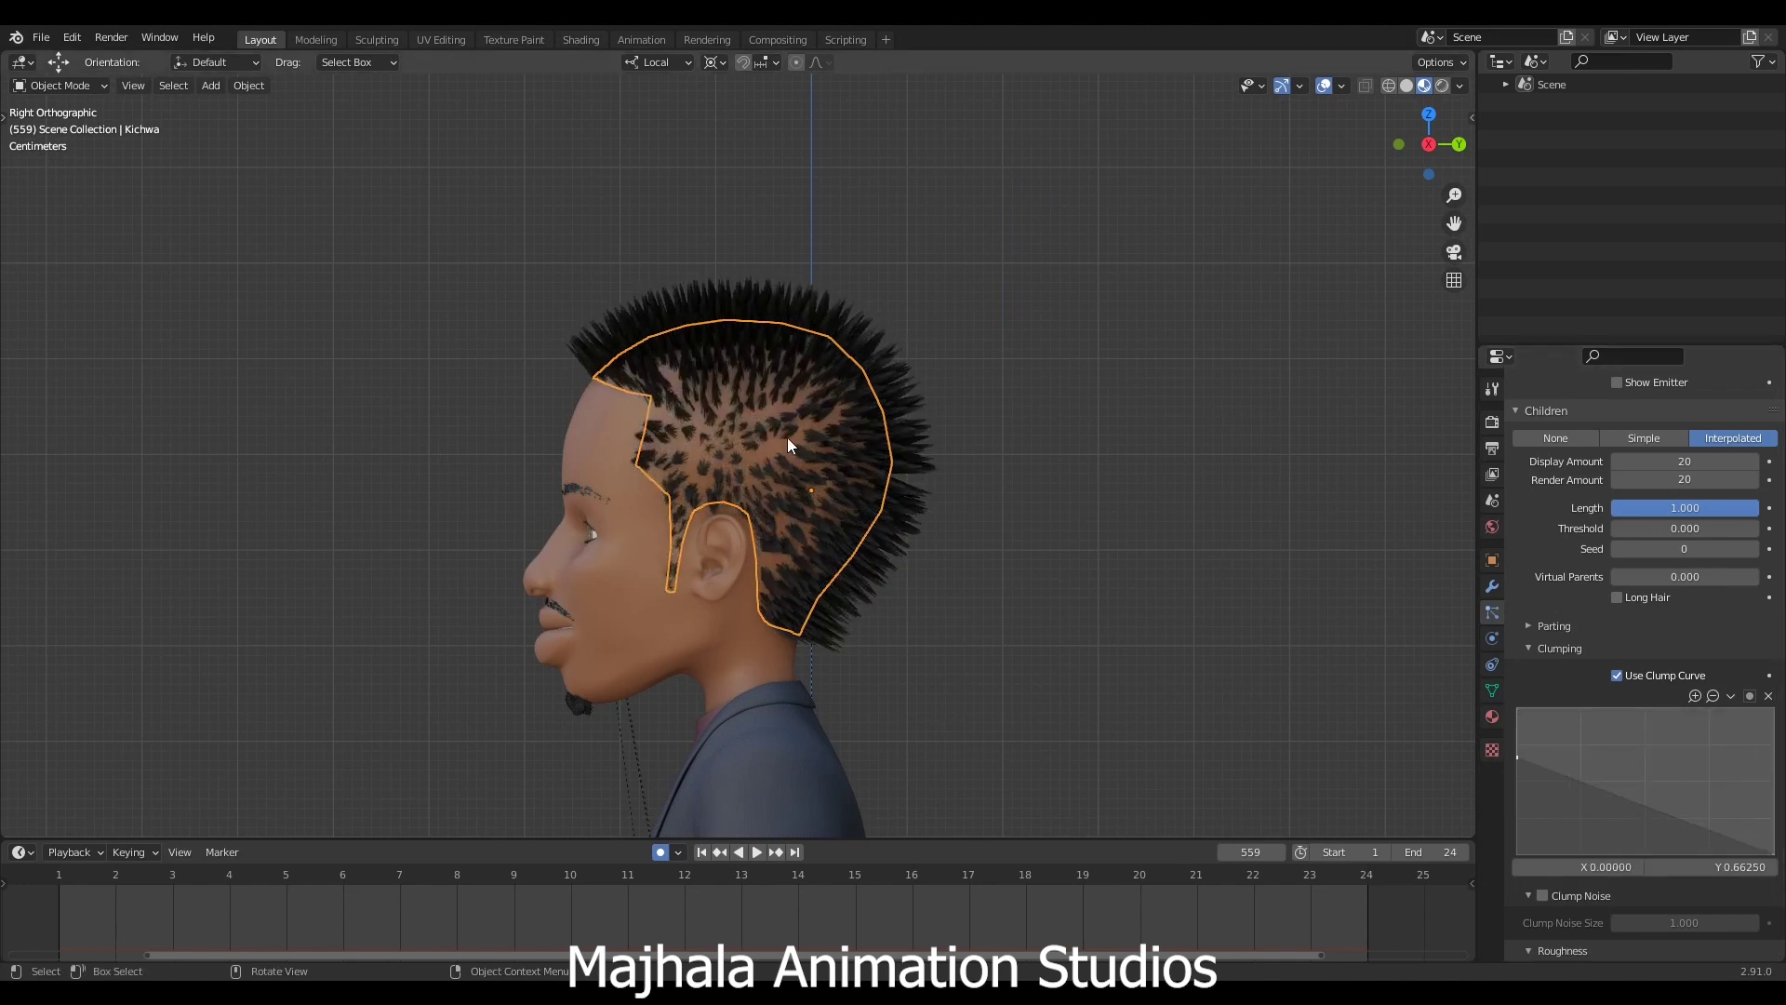
Add a middle point to the clump curve at about X 0.55, Y 0.49, bowing the curve upward.
key(KP_1)
scroll(837, 424, up, 5)
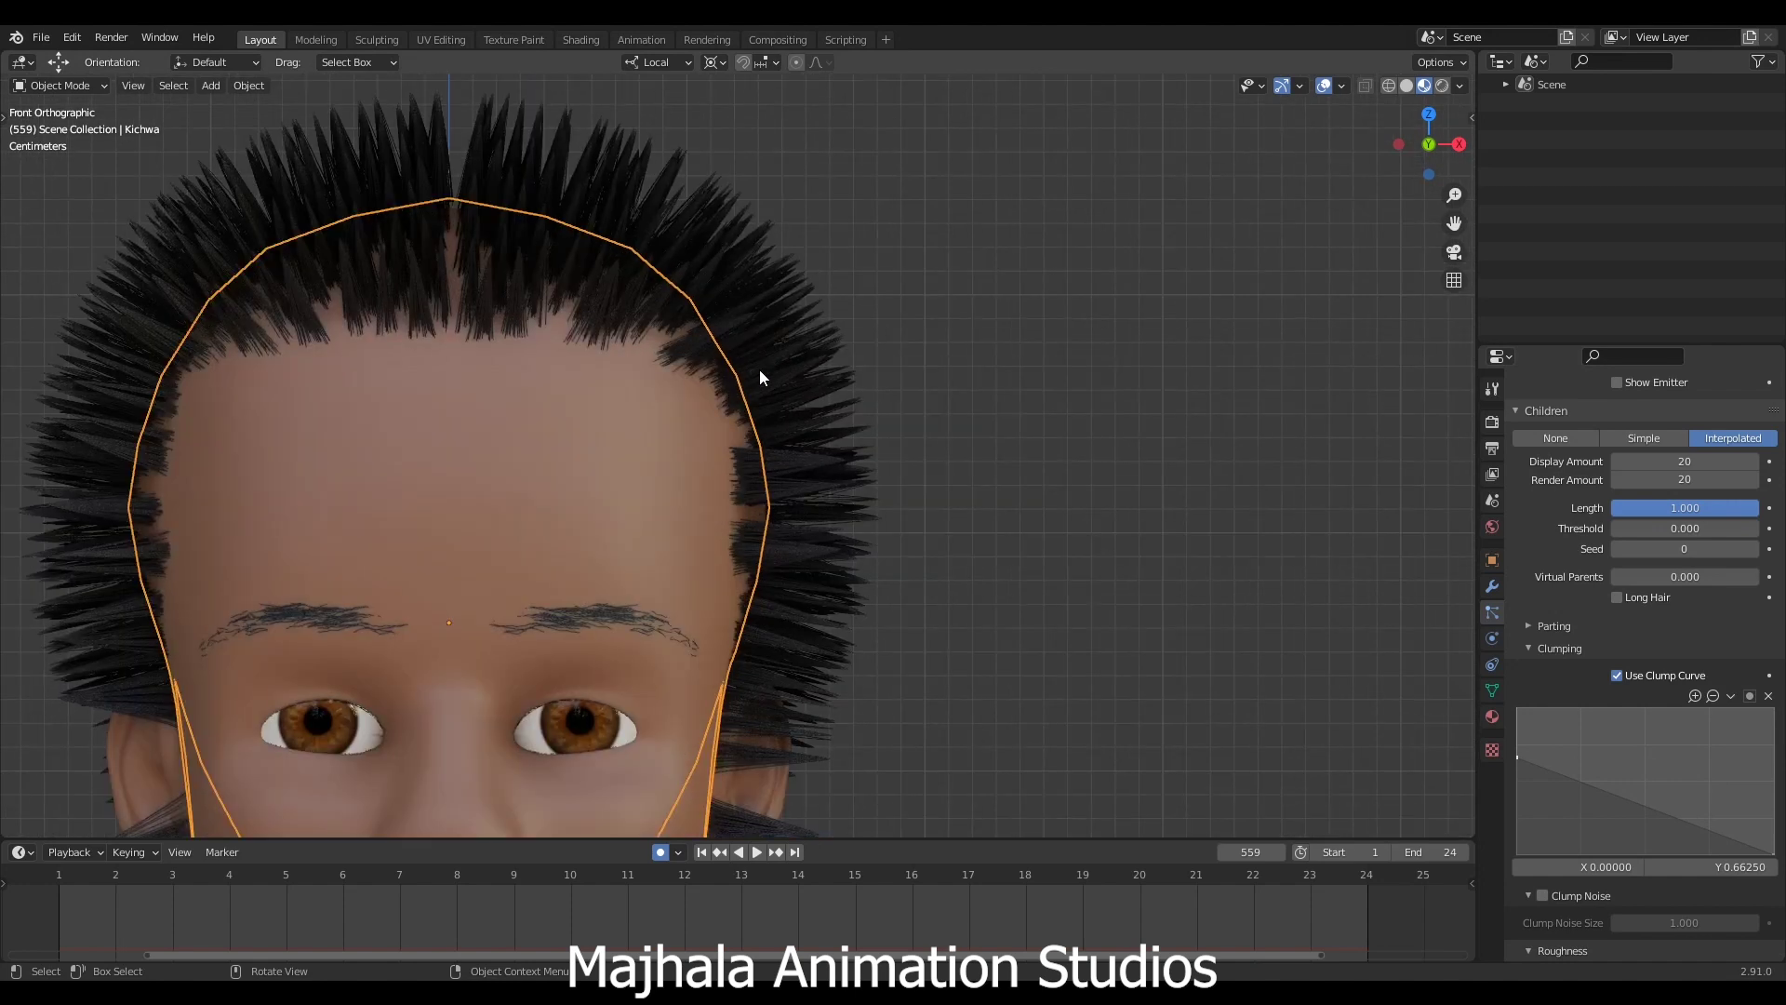
drag(1644, 802, 1653, 787)
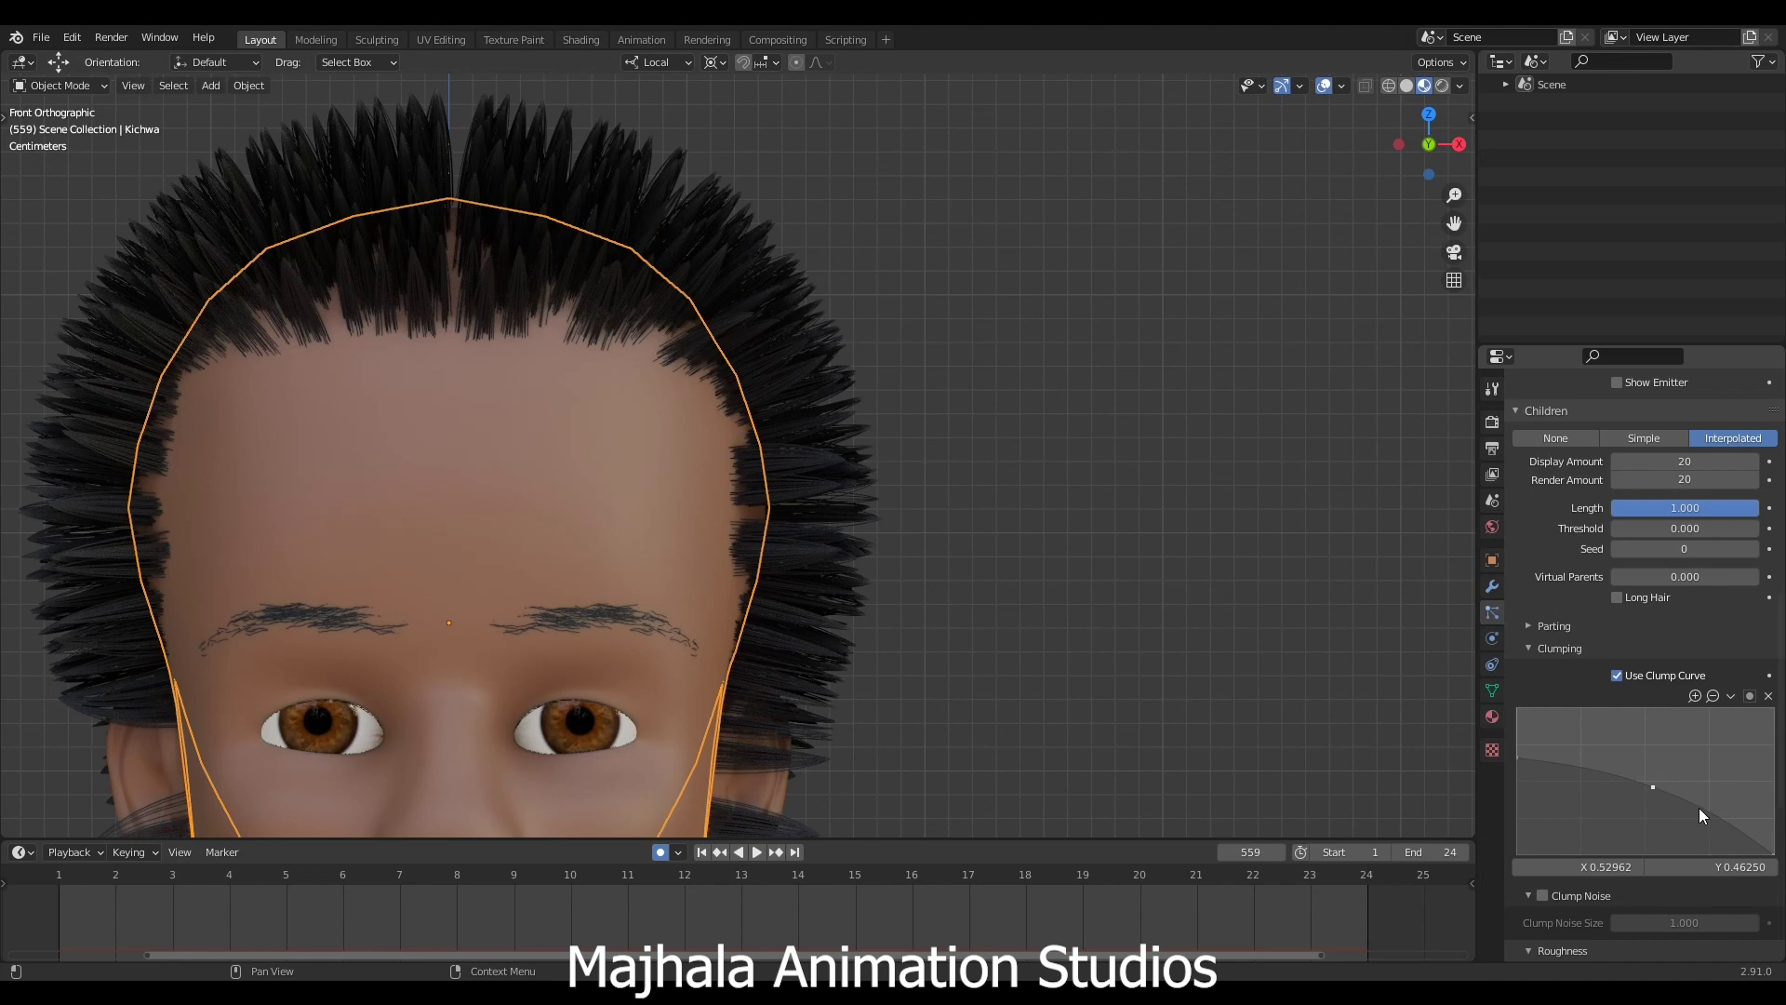
drag(1651, 783, 1659, 783)
scroll(940, 472, down, 2)
middle_drag(939, 472, 816, 382)
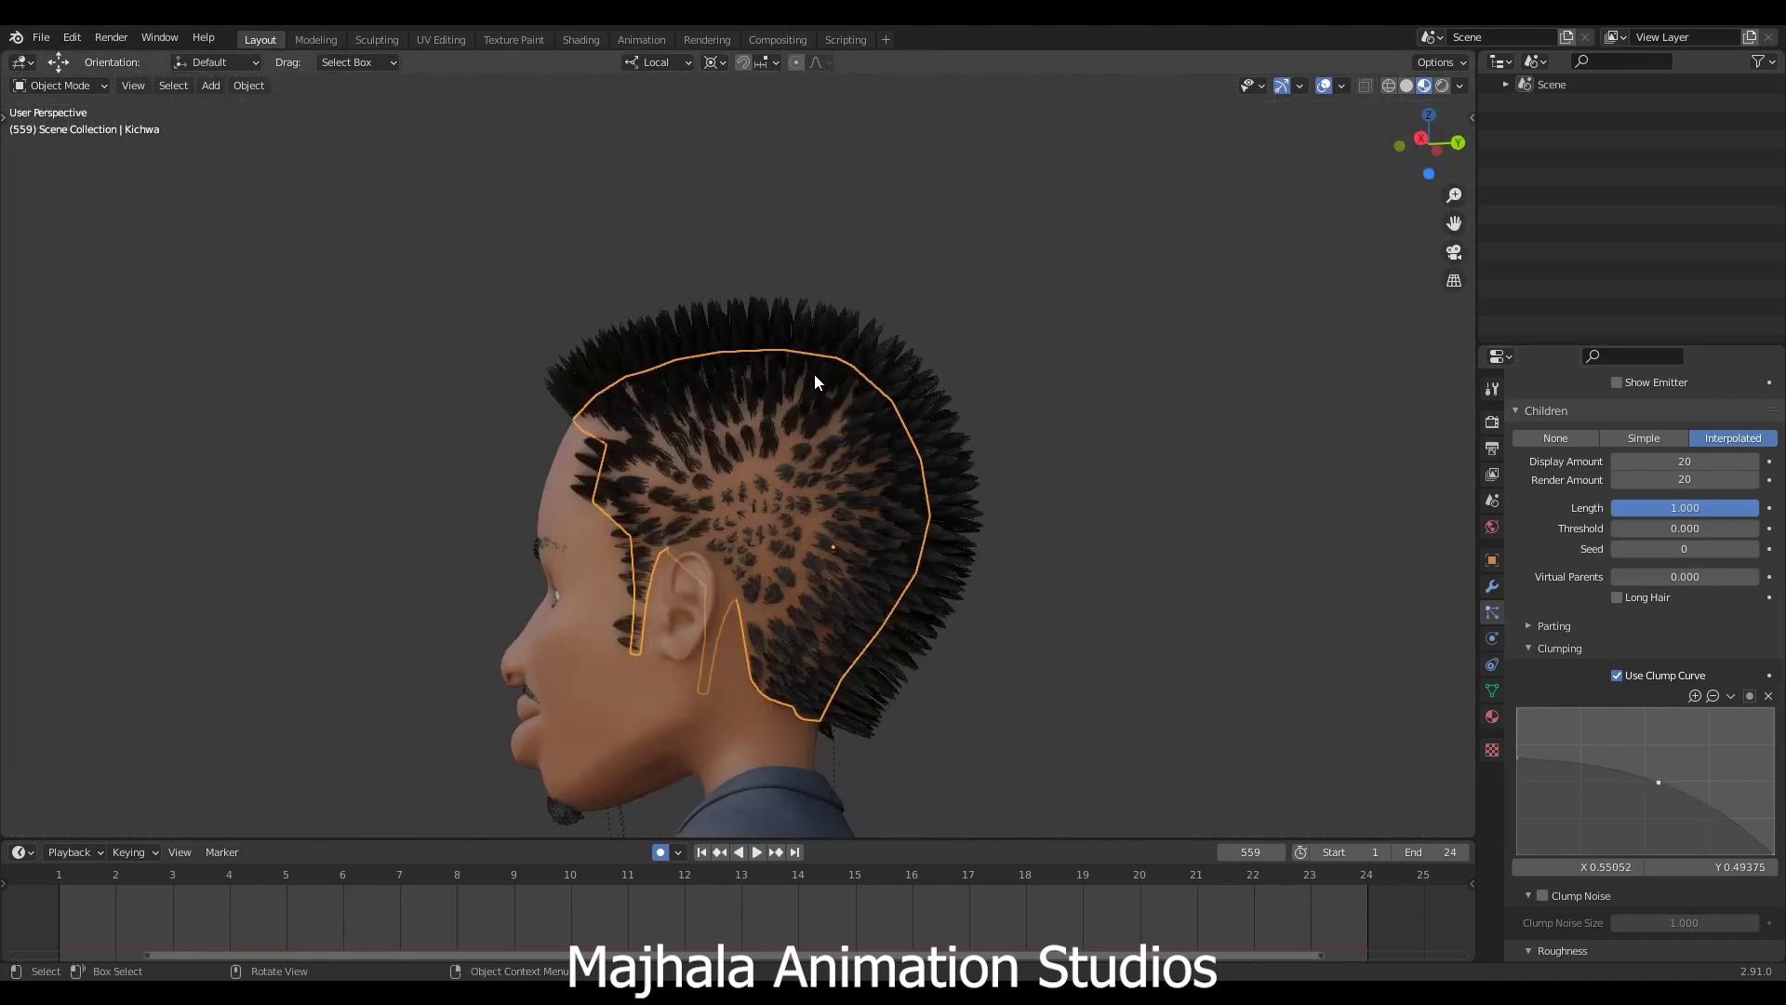
scroll(815, 381, up, 3)
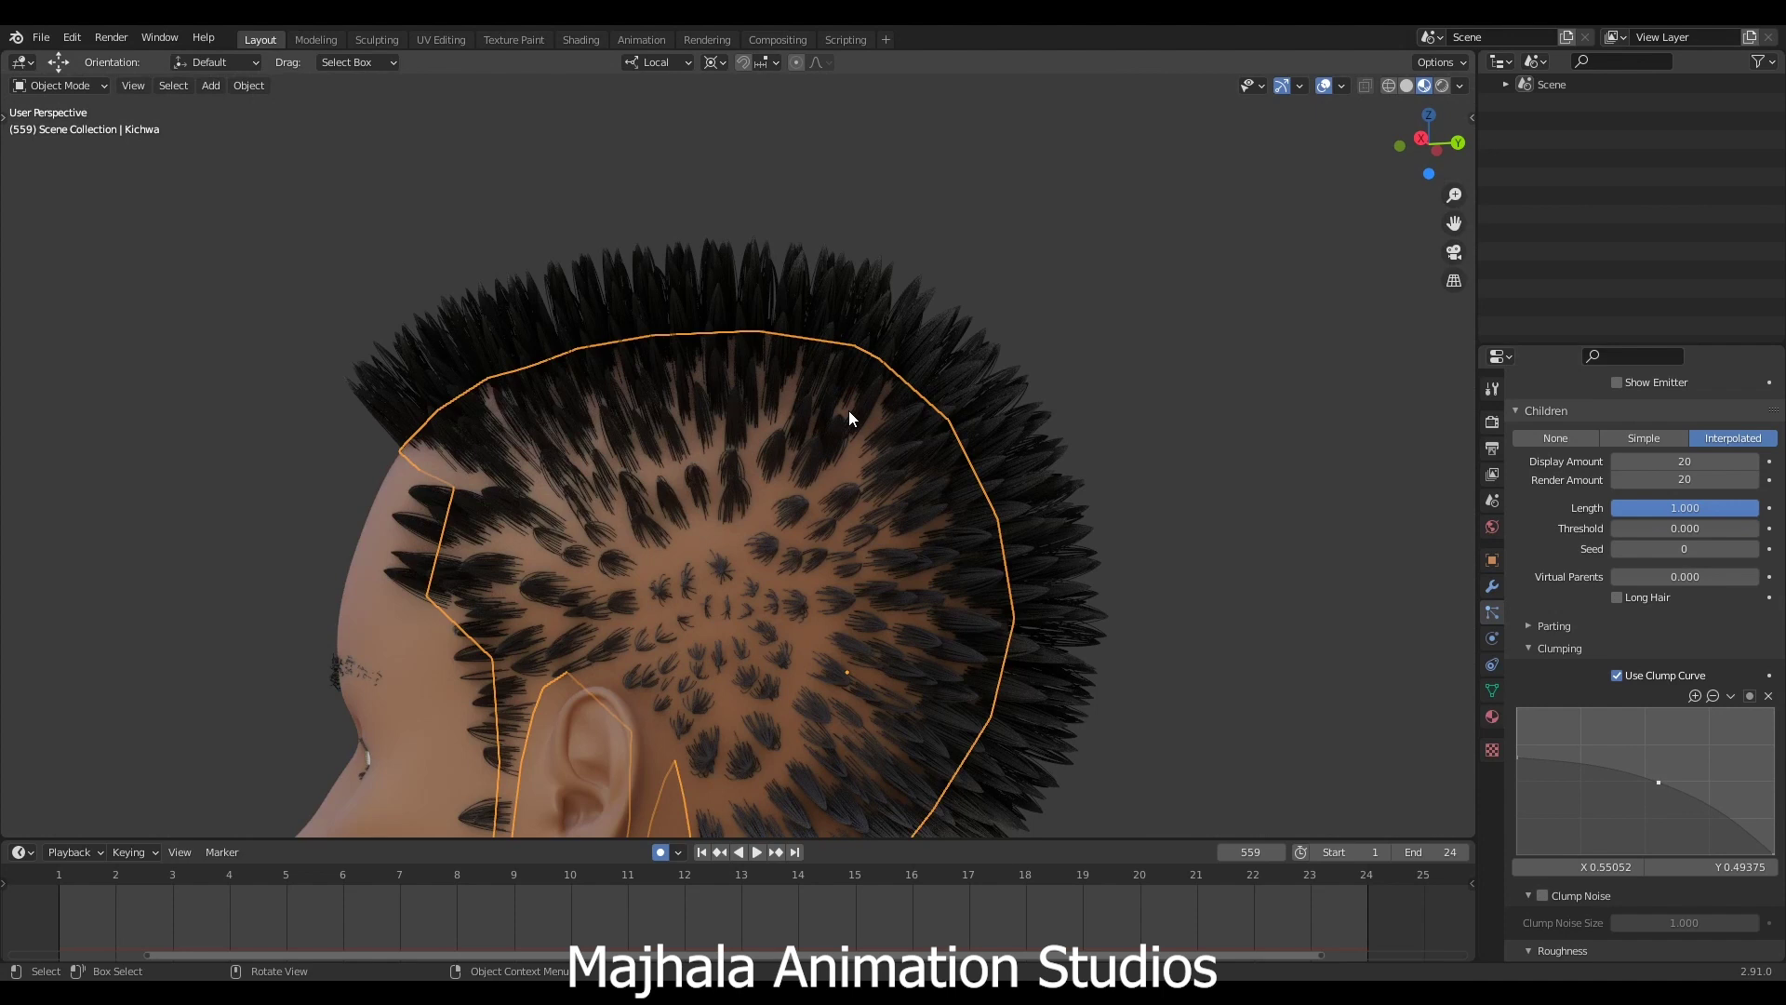
scroll(817, 410, down, 3)
middle_drag(817, 410, 930, 486)
key(KP_3)
key(KP_1)
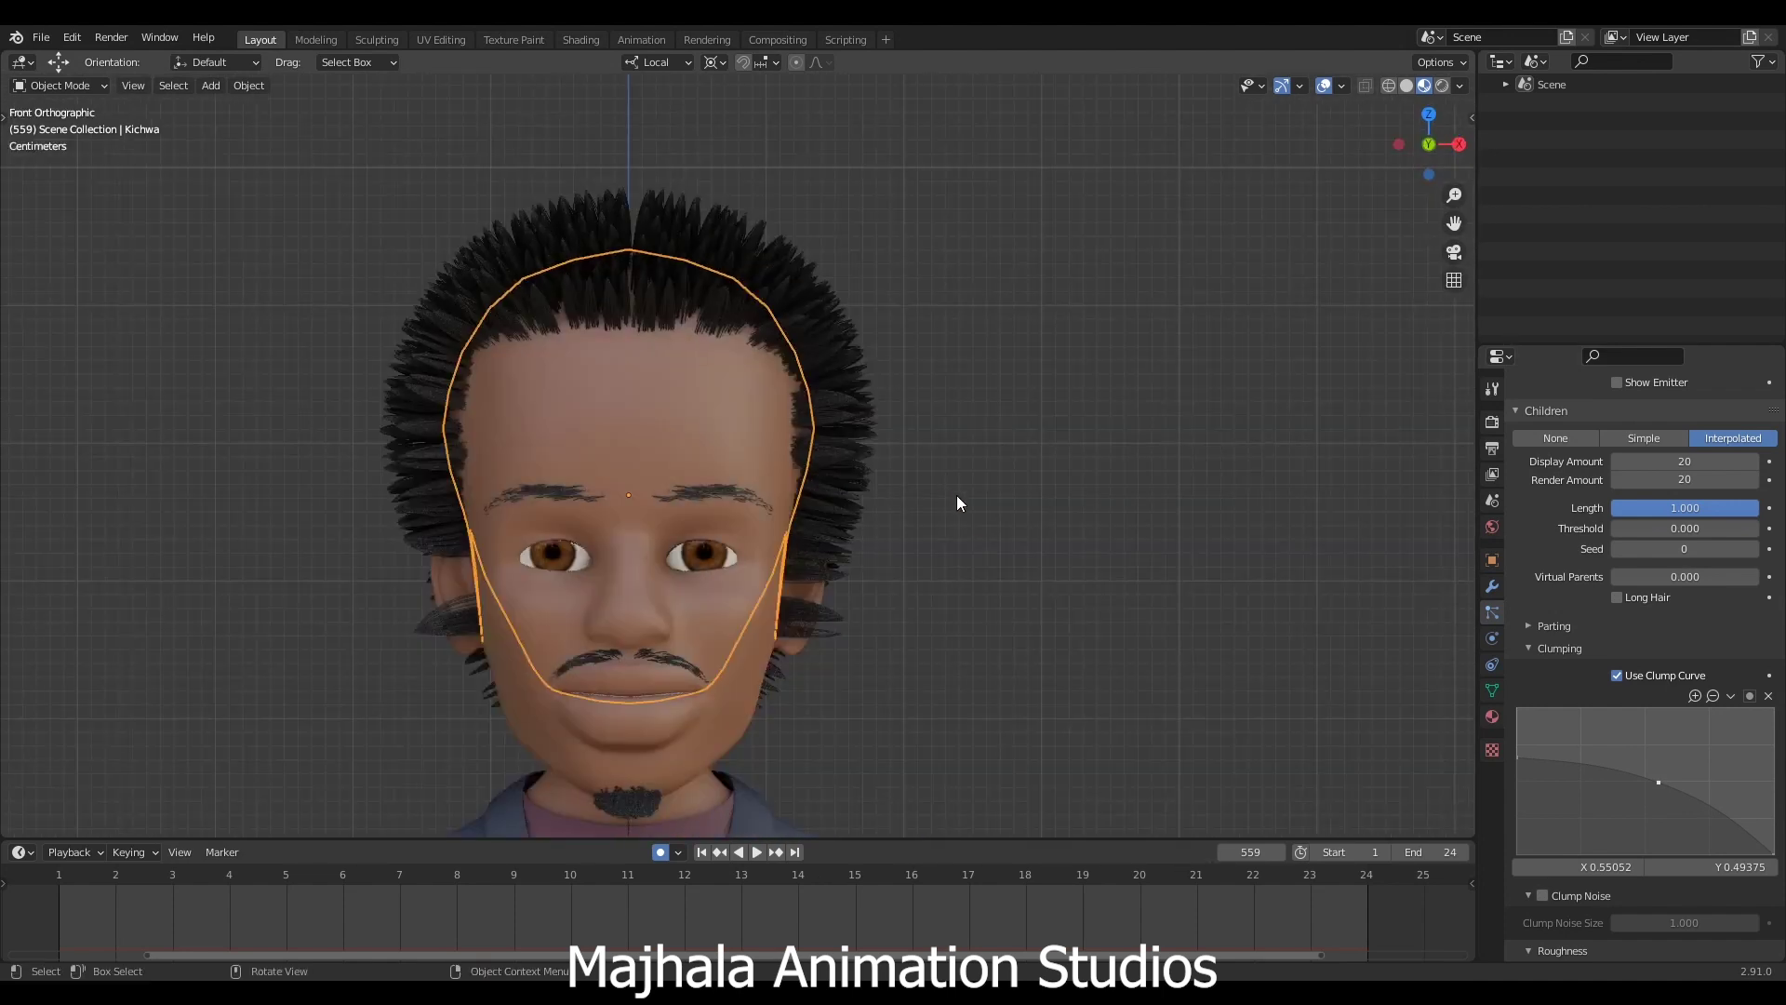
Collapse the Clumping settings and set the children's Uniform roughness to 0.05.
click(1529, 649)
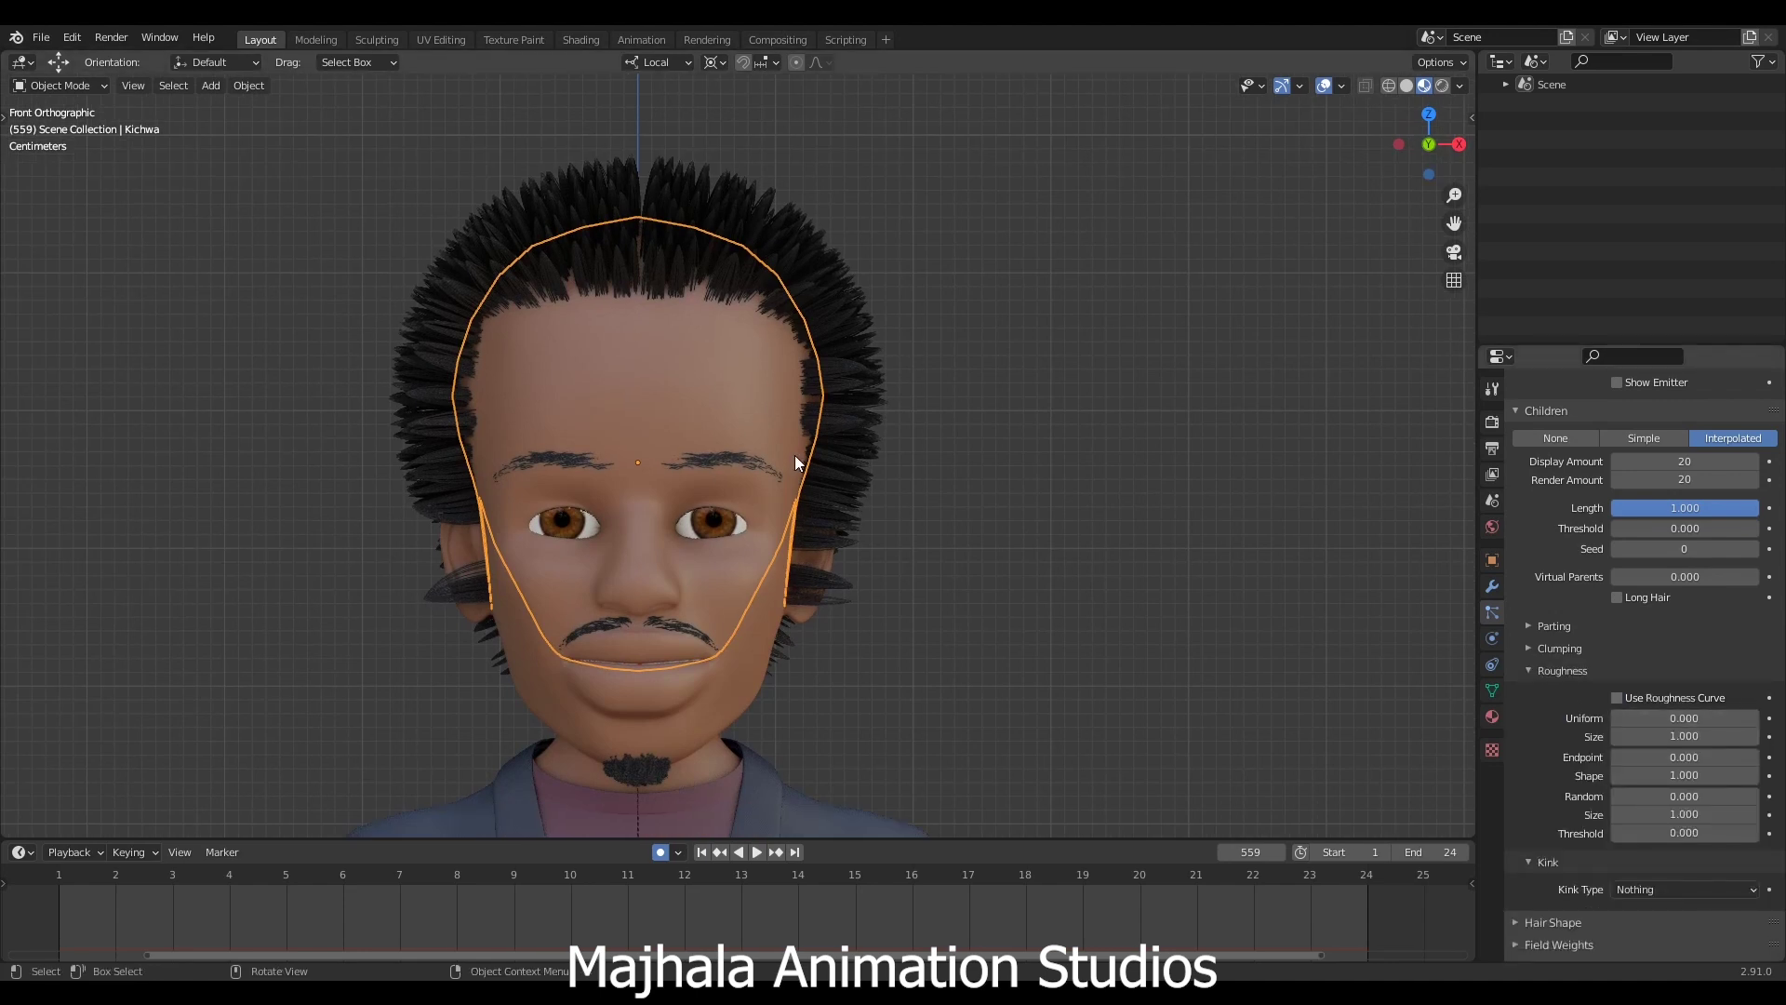
click(1664, 718)
text(0.005)
key(BackSpace)
key(BackSpace)
key(BackSpace)
key(BackSpace)
key(BackSpace)
text(.05)
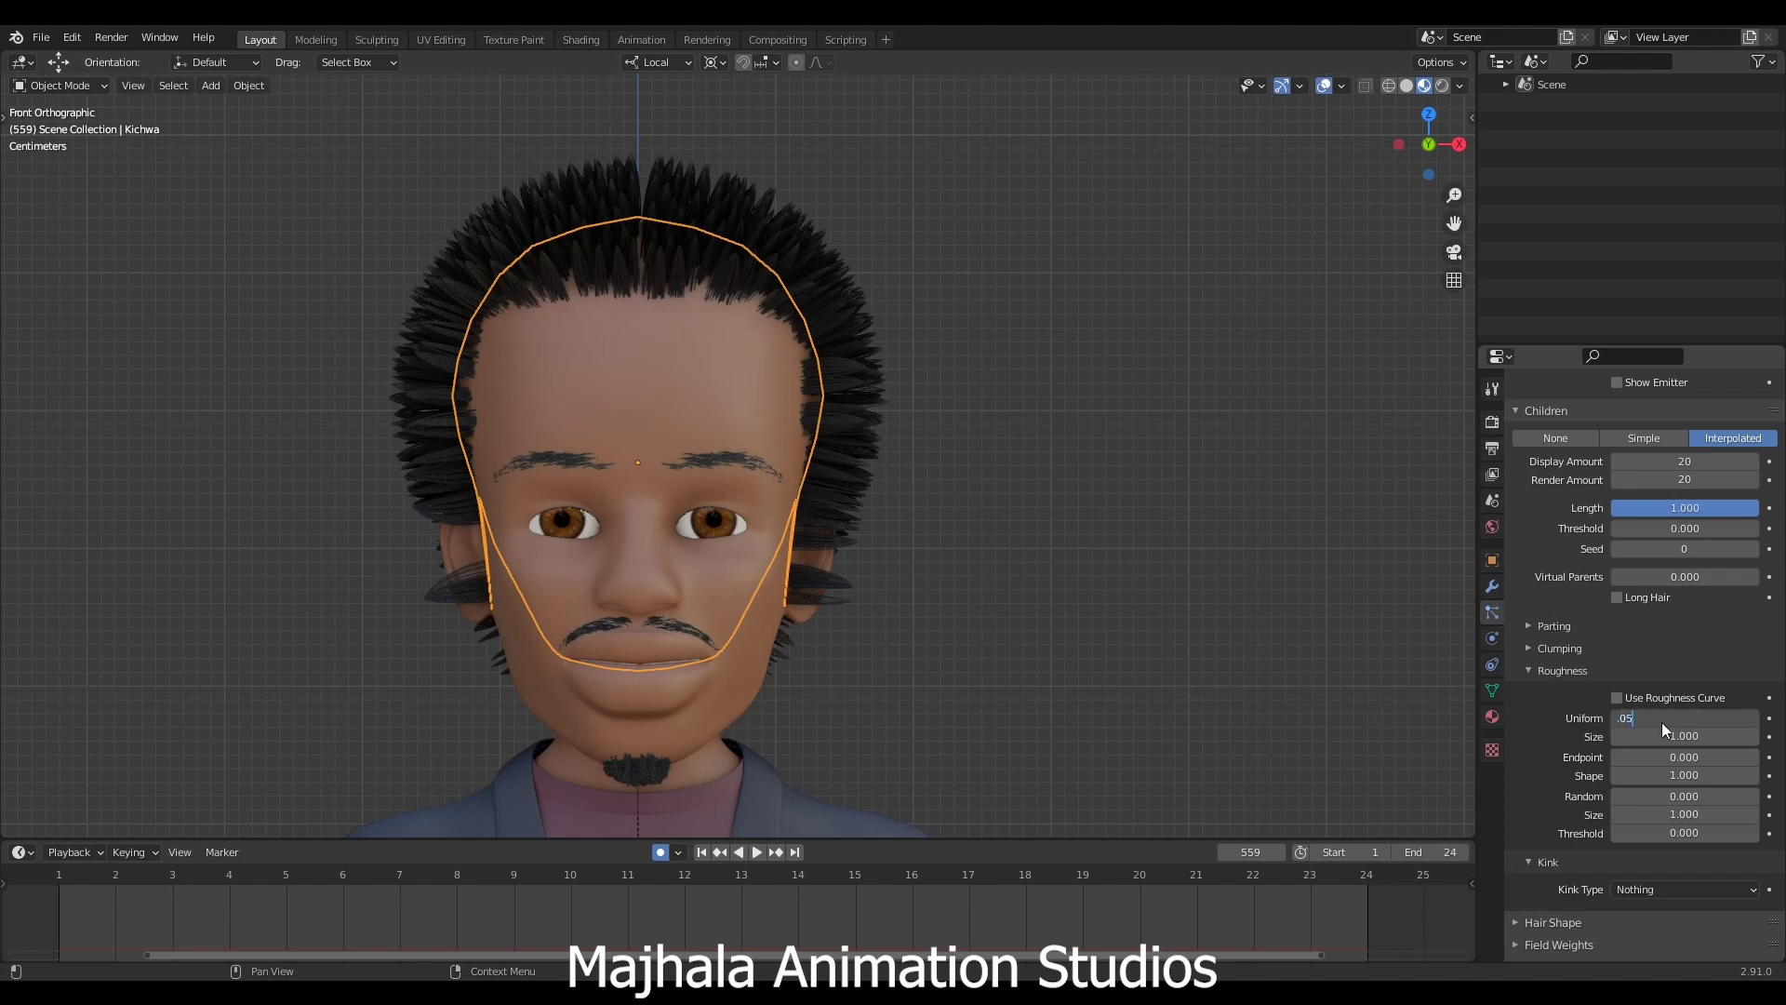
key(Return)
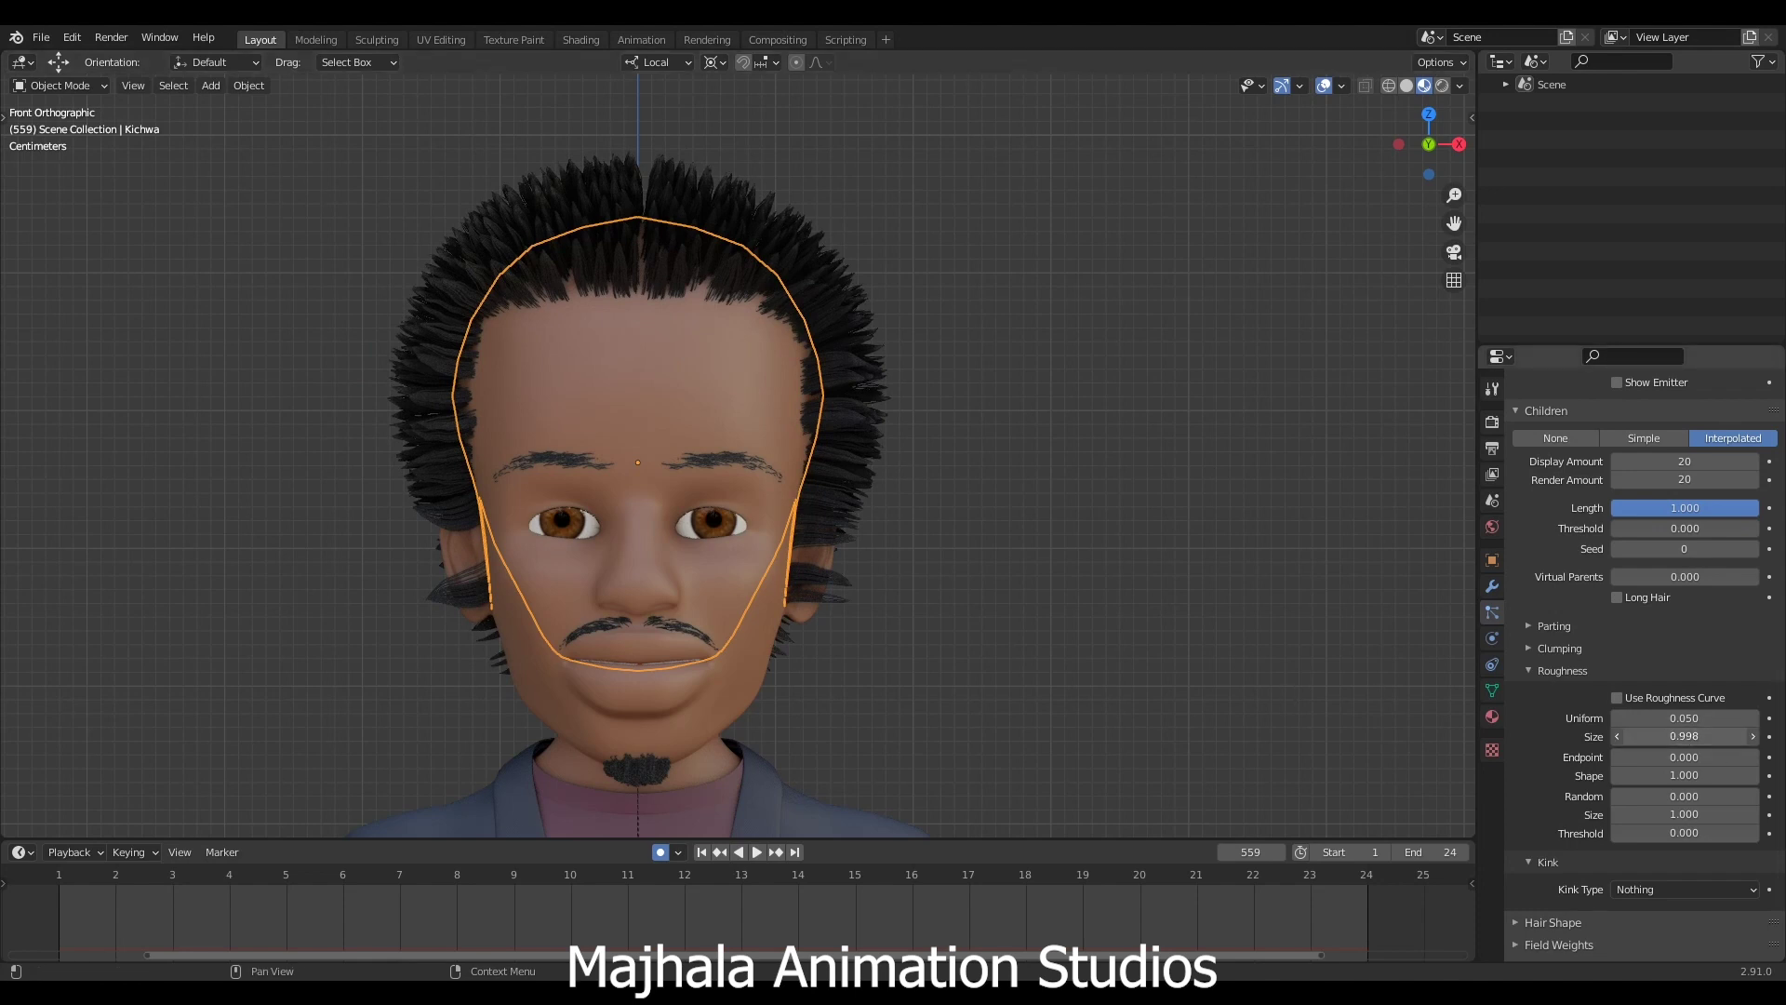
Set the Size of the uniform roughness to 0.01.
click(1689, 737)
text(0.766)
text(0)
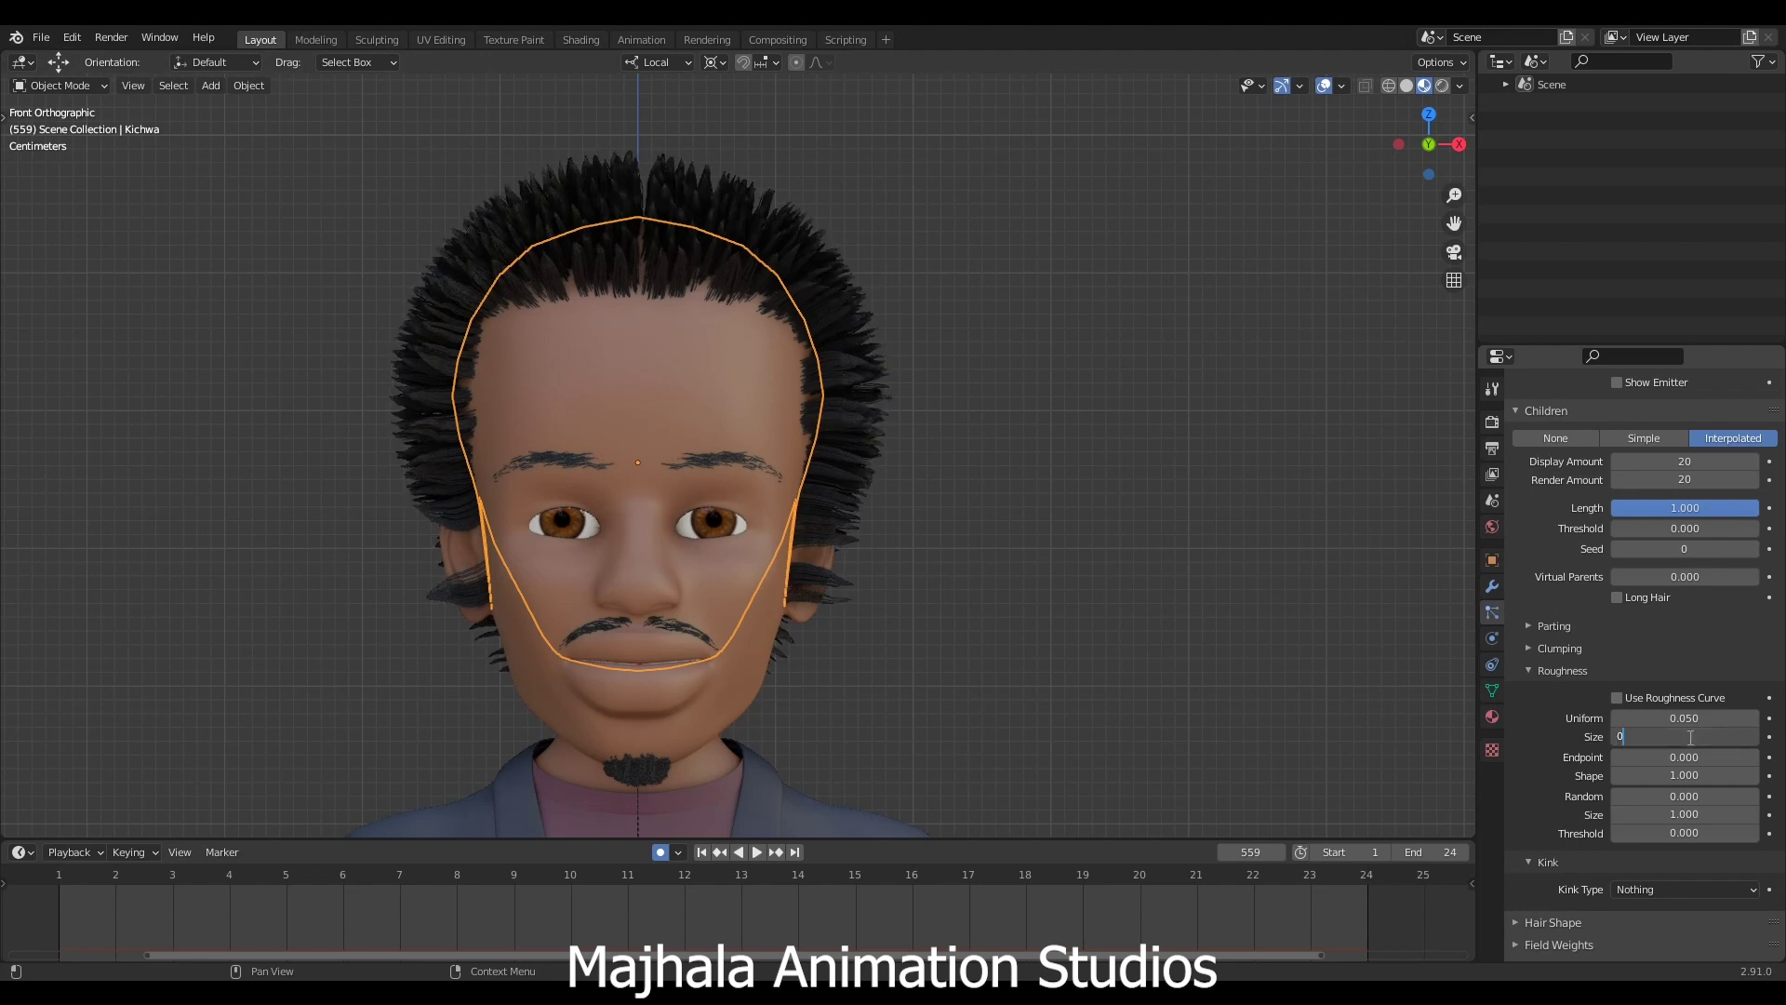
text(.01)
key(Return)
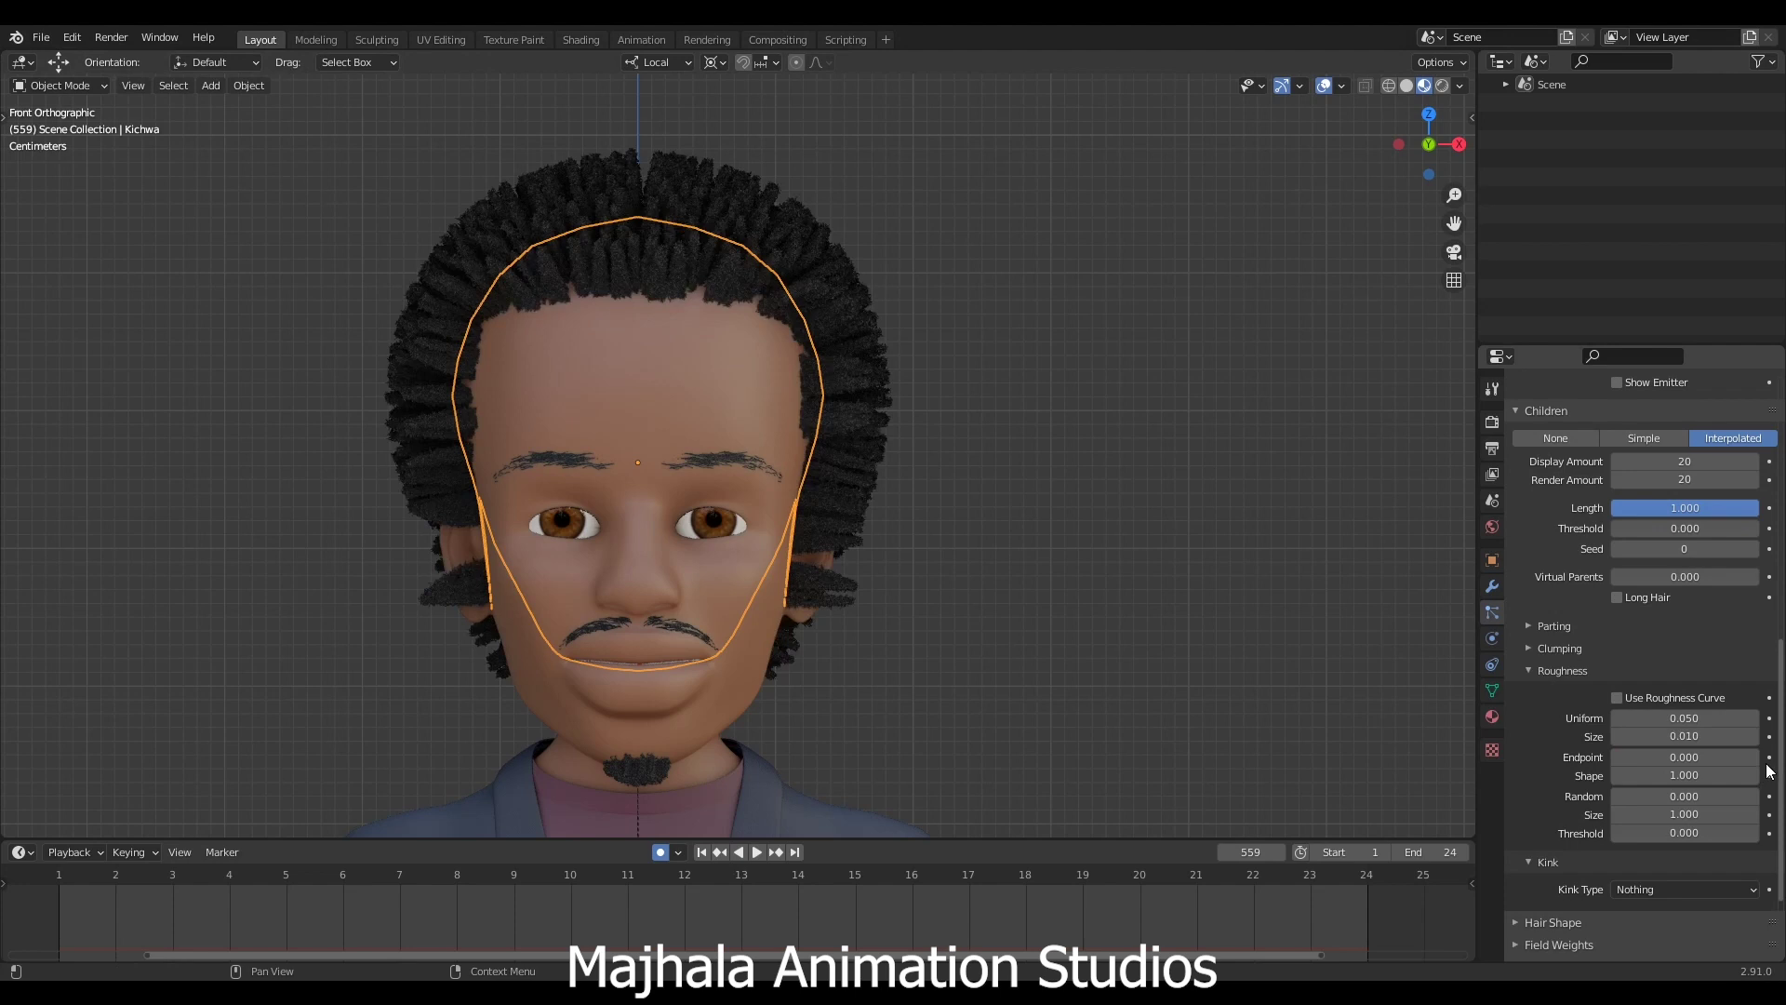
Examine the roughened hair clumps up close from the front and the side of the head.
scroll(819, 391, up, 5)
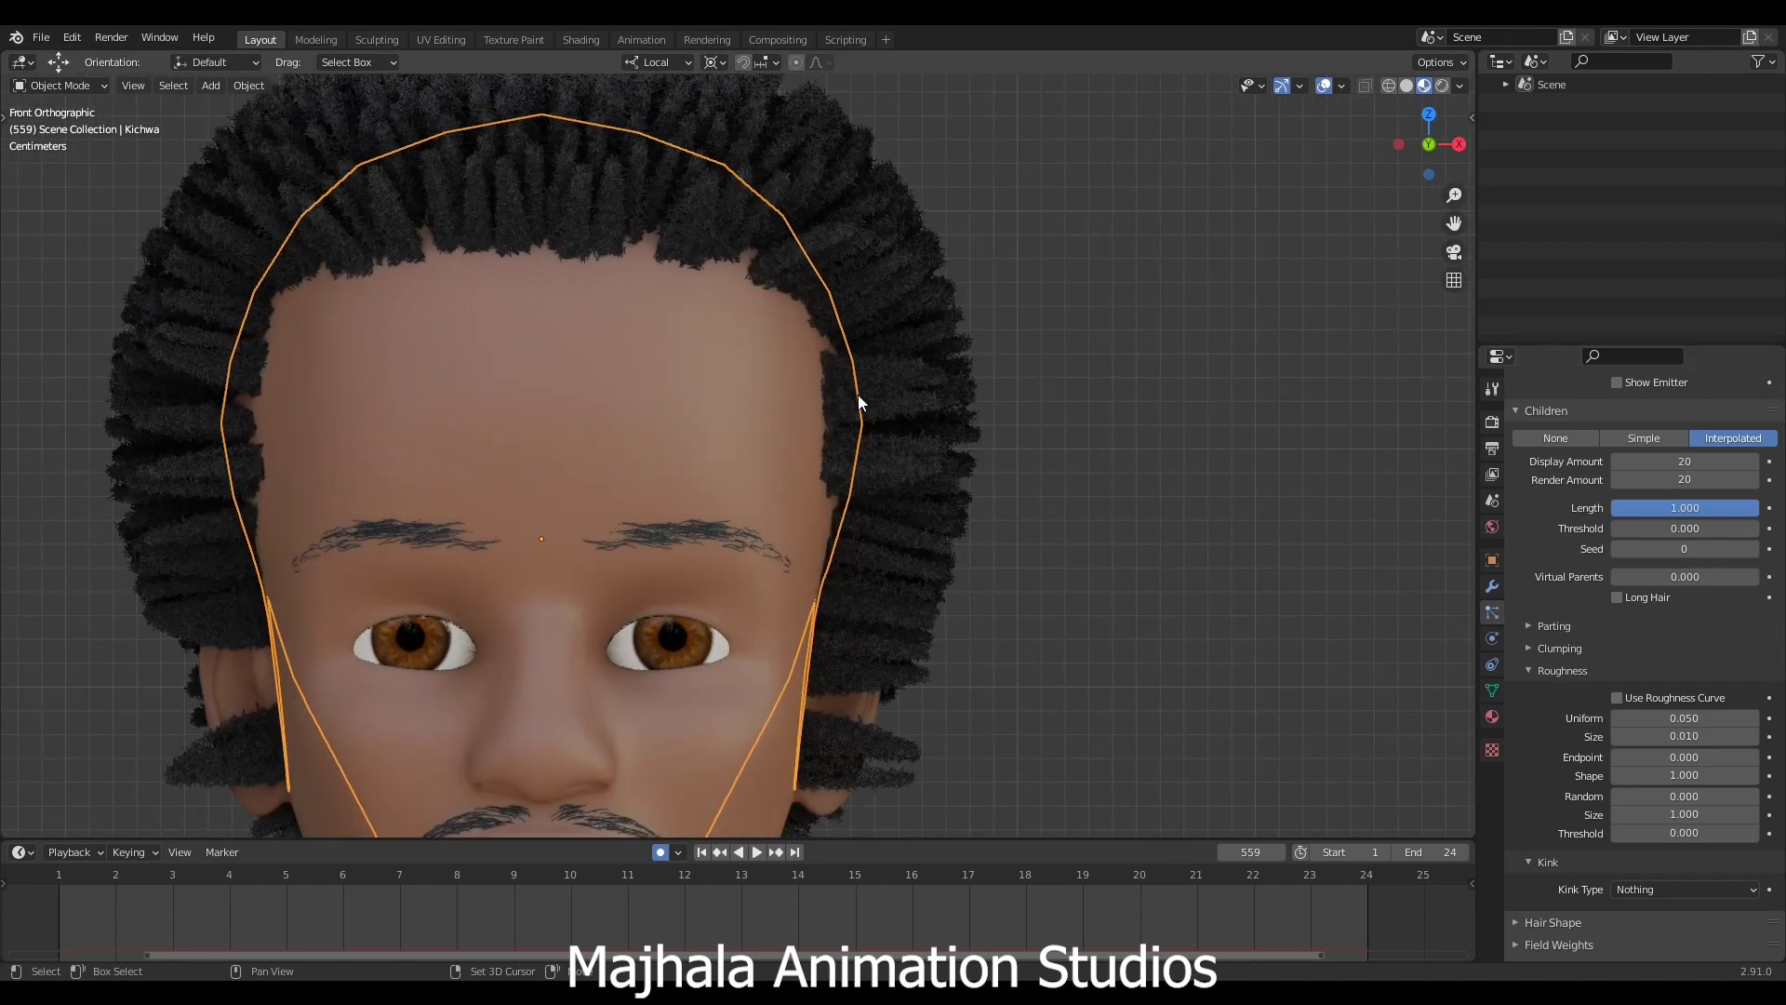
middle_drag(991, 491, 786, 493)
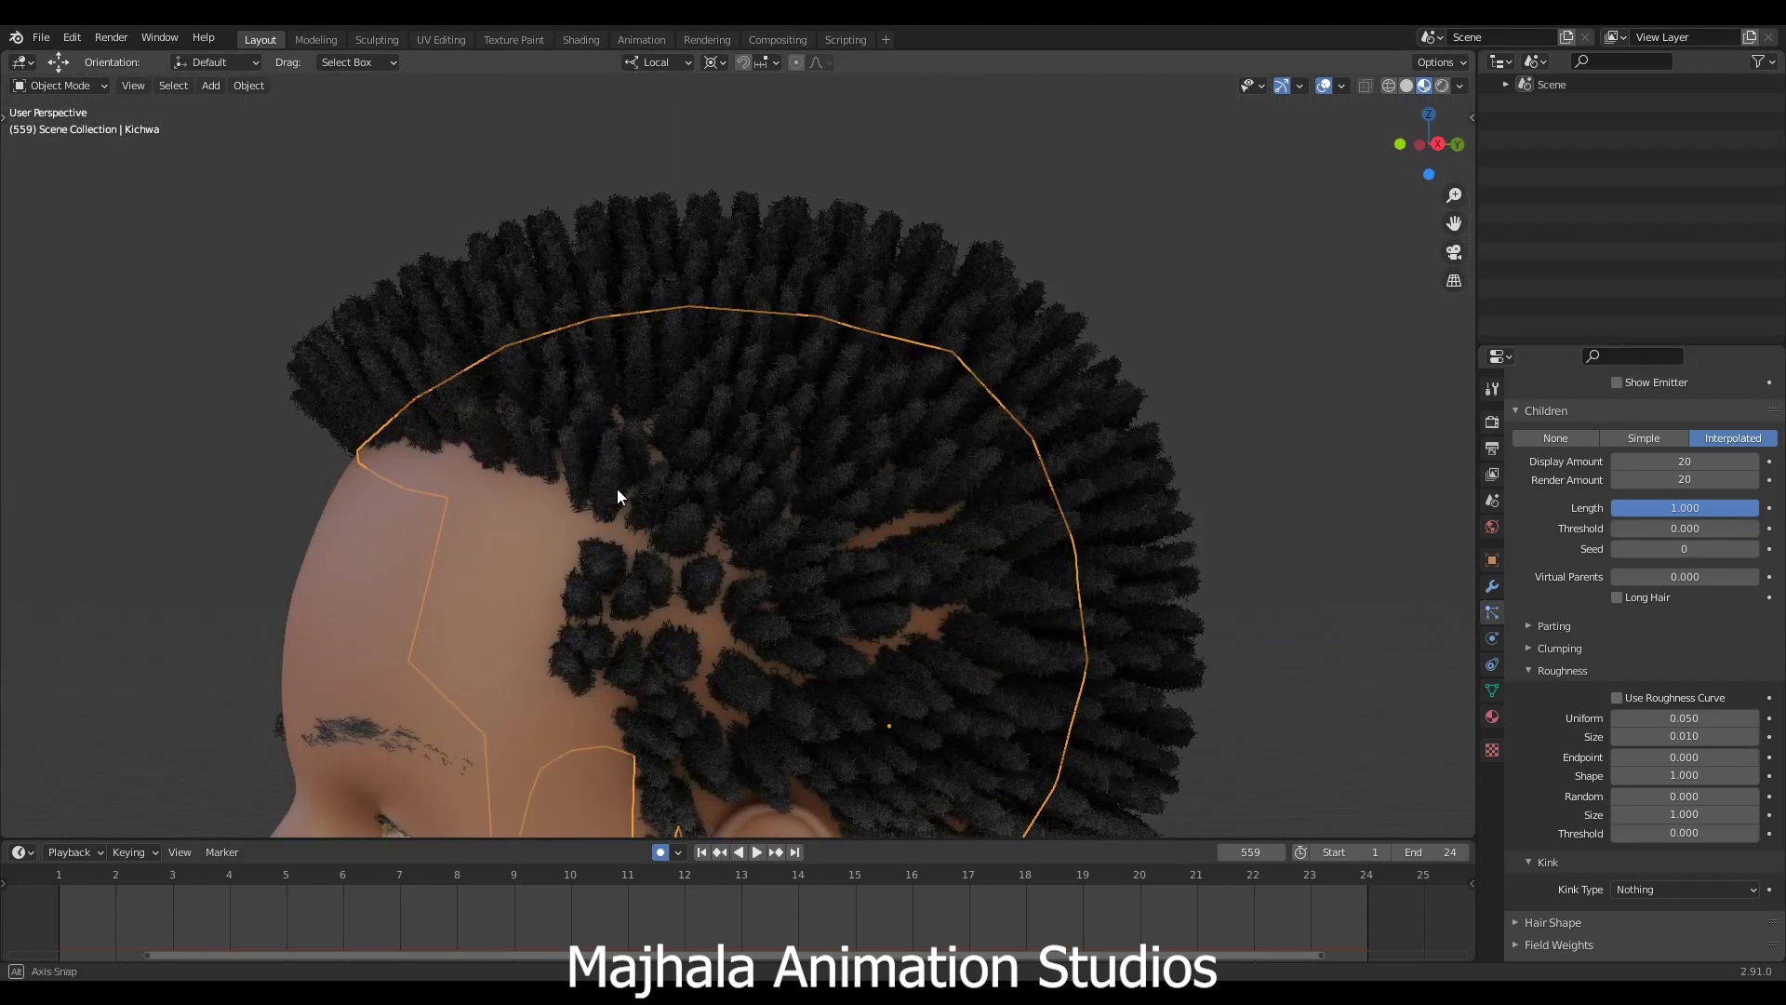
middle_drag(618, 486, 798, 514)
key(KP_1)
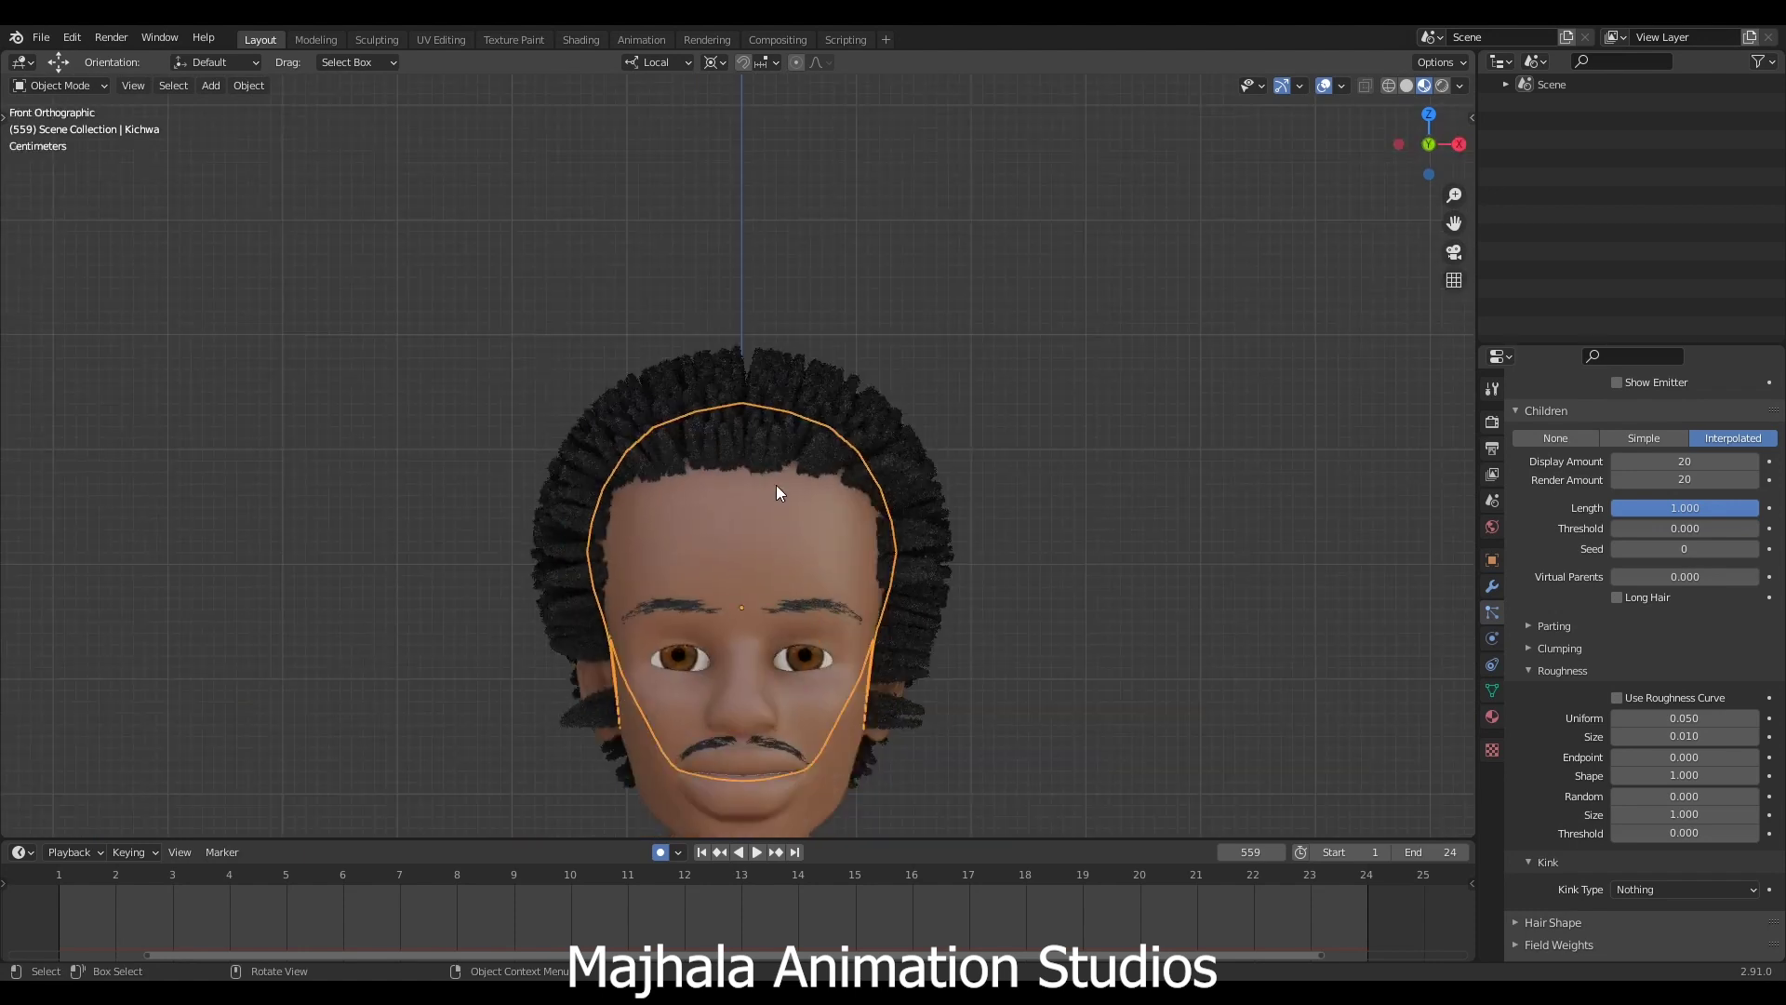
scroll(659, 421, up, 4)
scroll(940, 558, up, 2)
ctrl+scroll(1023, 572, down, 2)
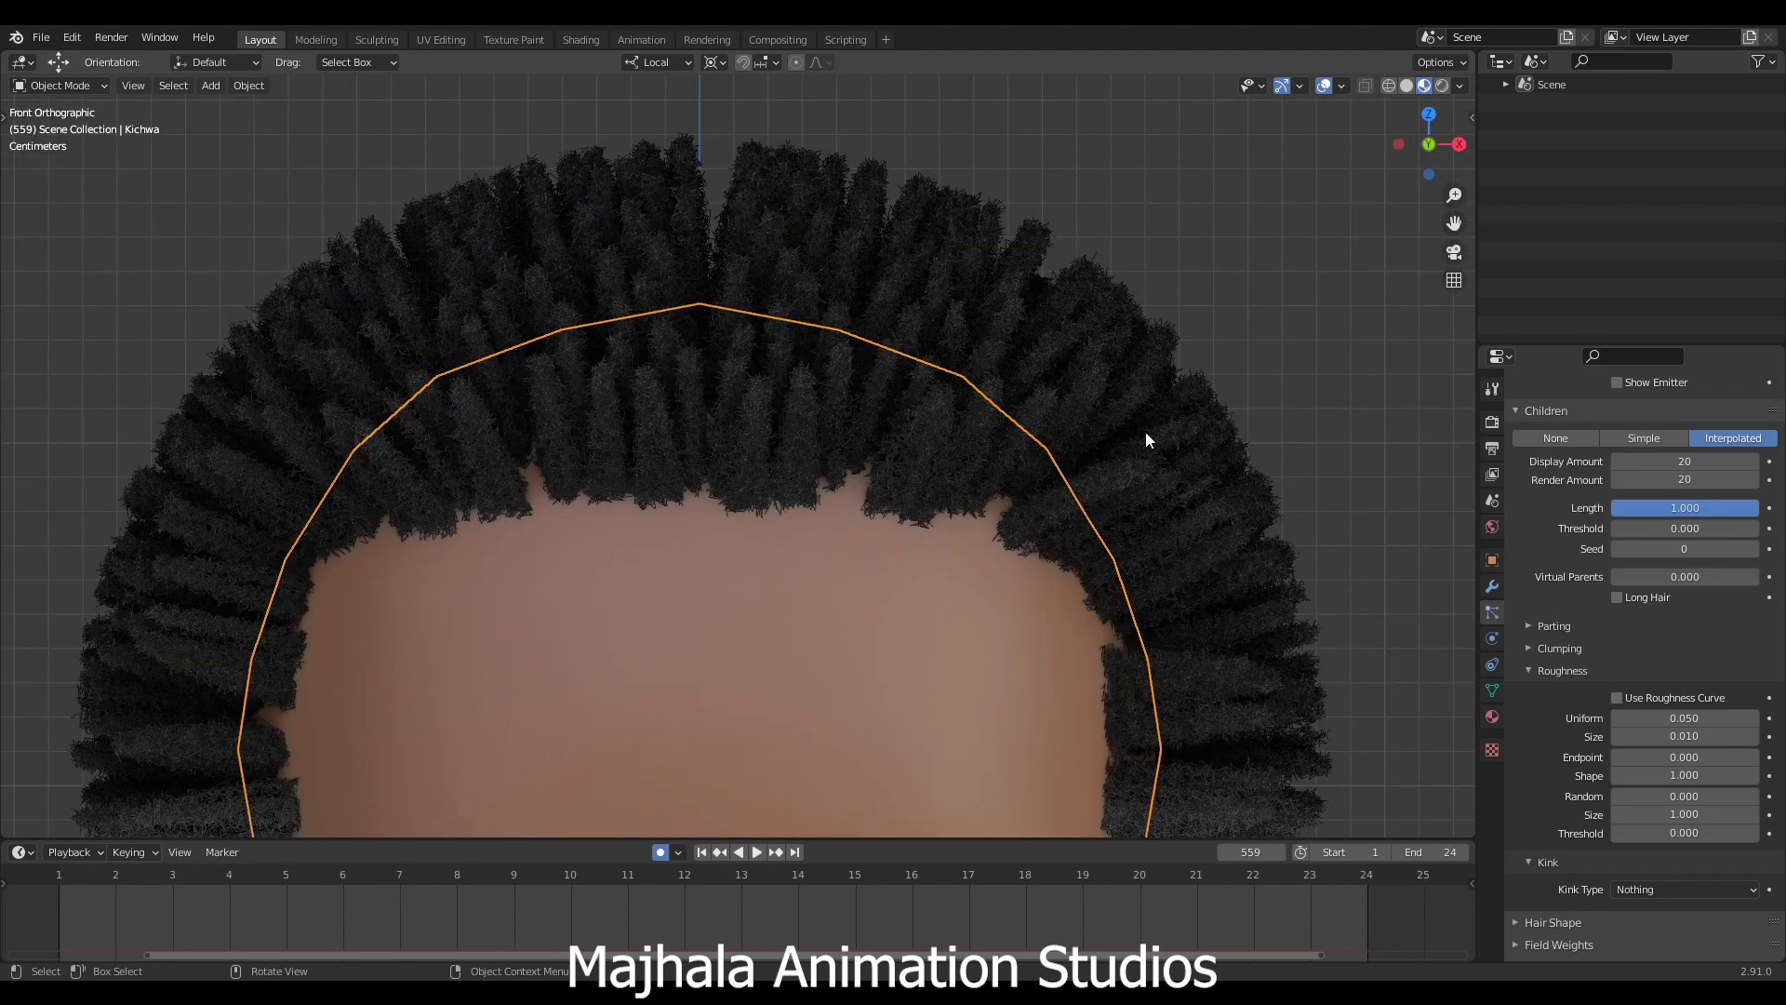
scroll(1033, 429, down, 4)
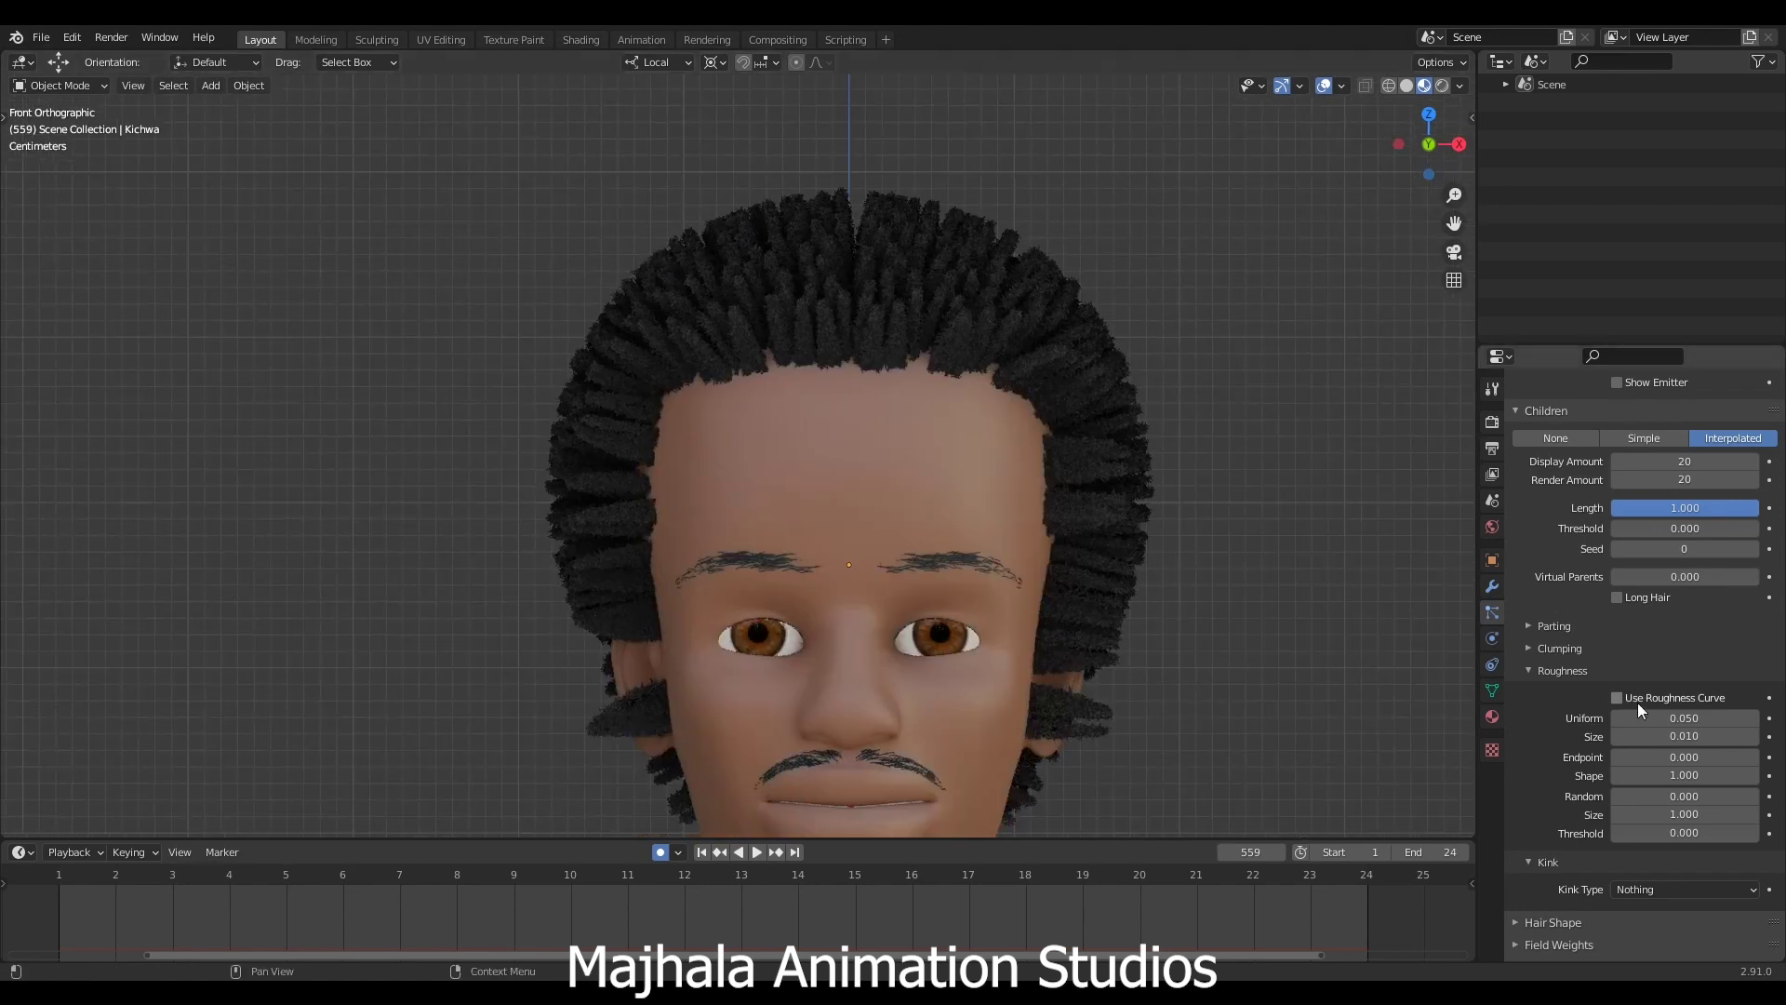
Try a uniform roughness Size of 5, and settle on 0.5 instead.
click(1651, 737)
key(BackSpace)
text(5)
key(Return)
click(1660, 736)
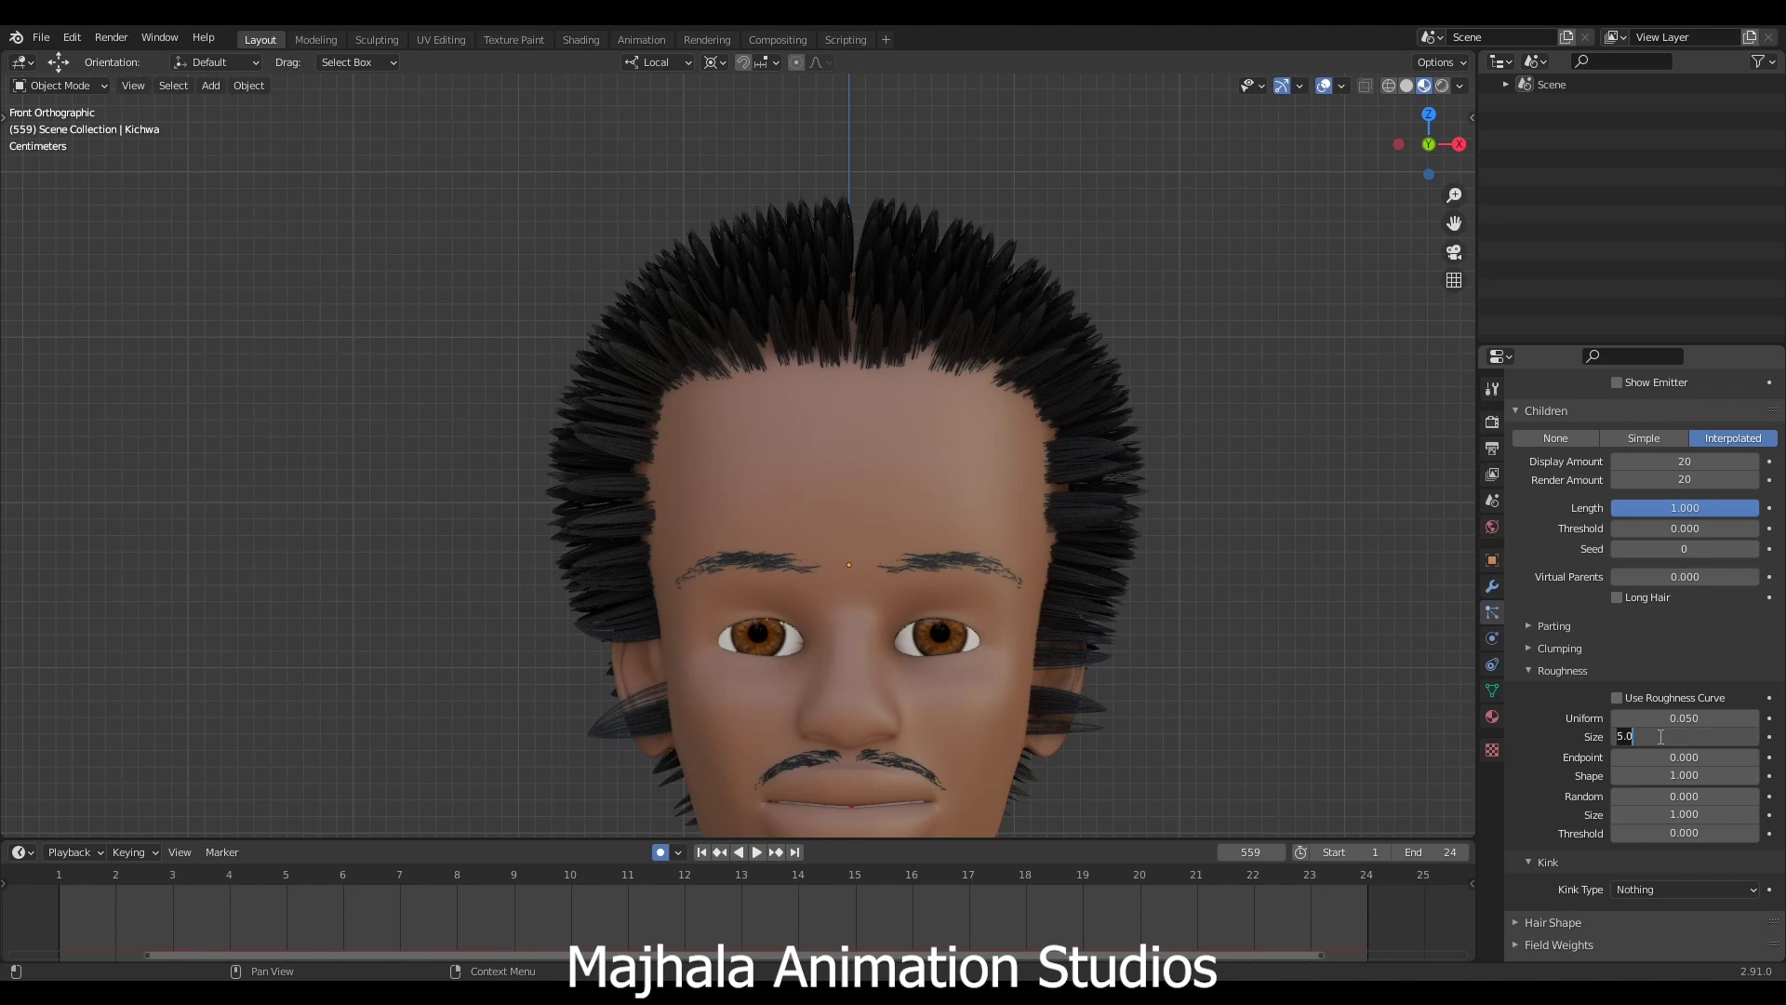
key(BackSpace)
text(.5)
key(Return)
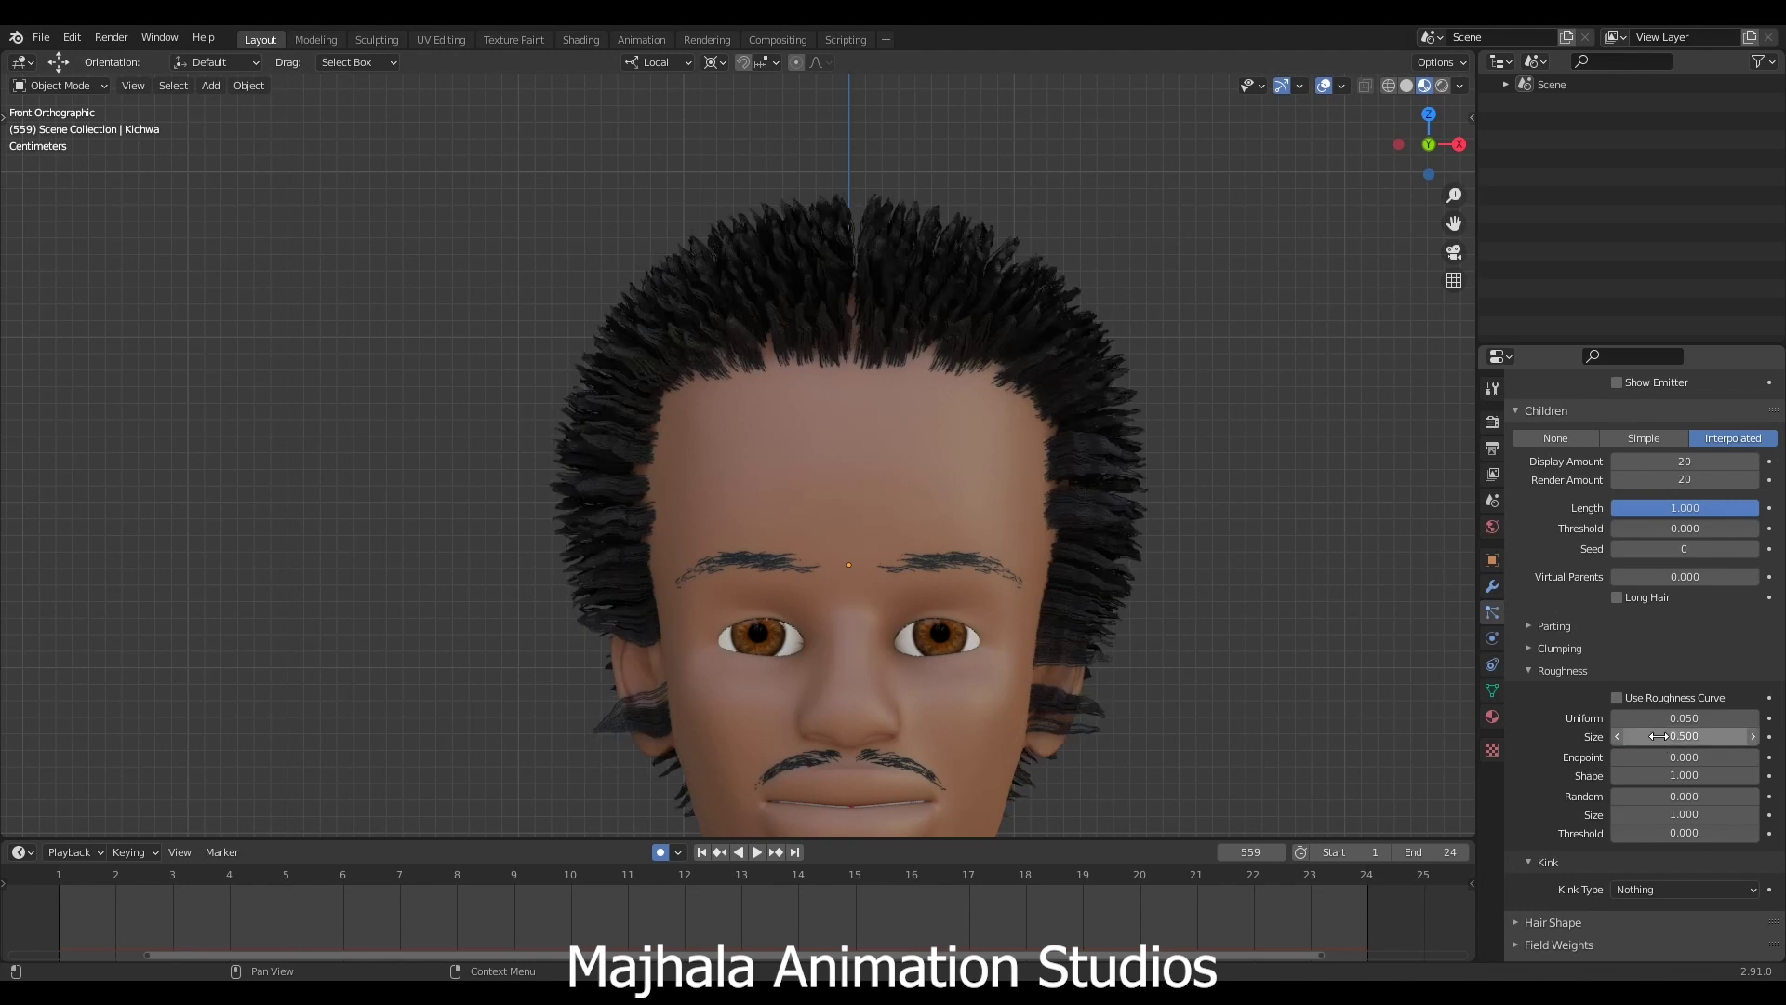
Try a Size of 0.9 for the children's uniform roughness.
scroll(879, 357, up, 3)
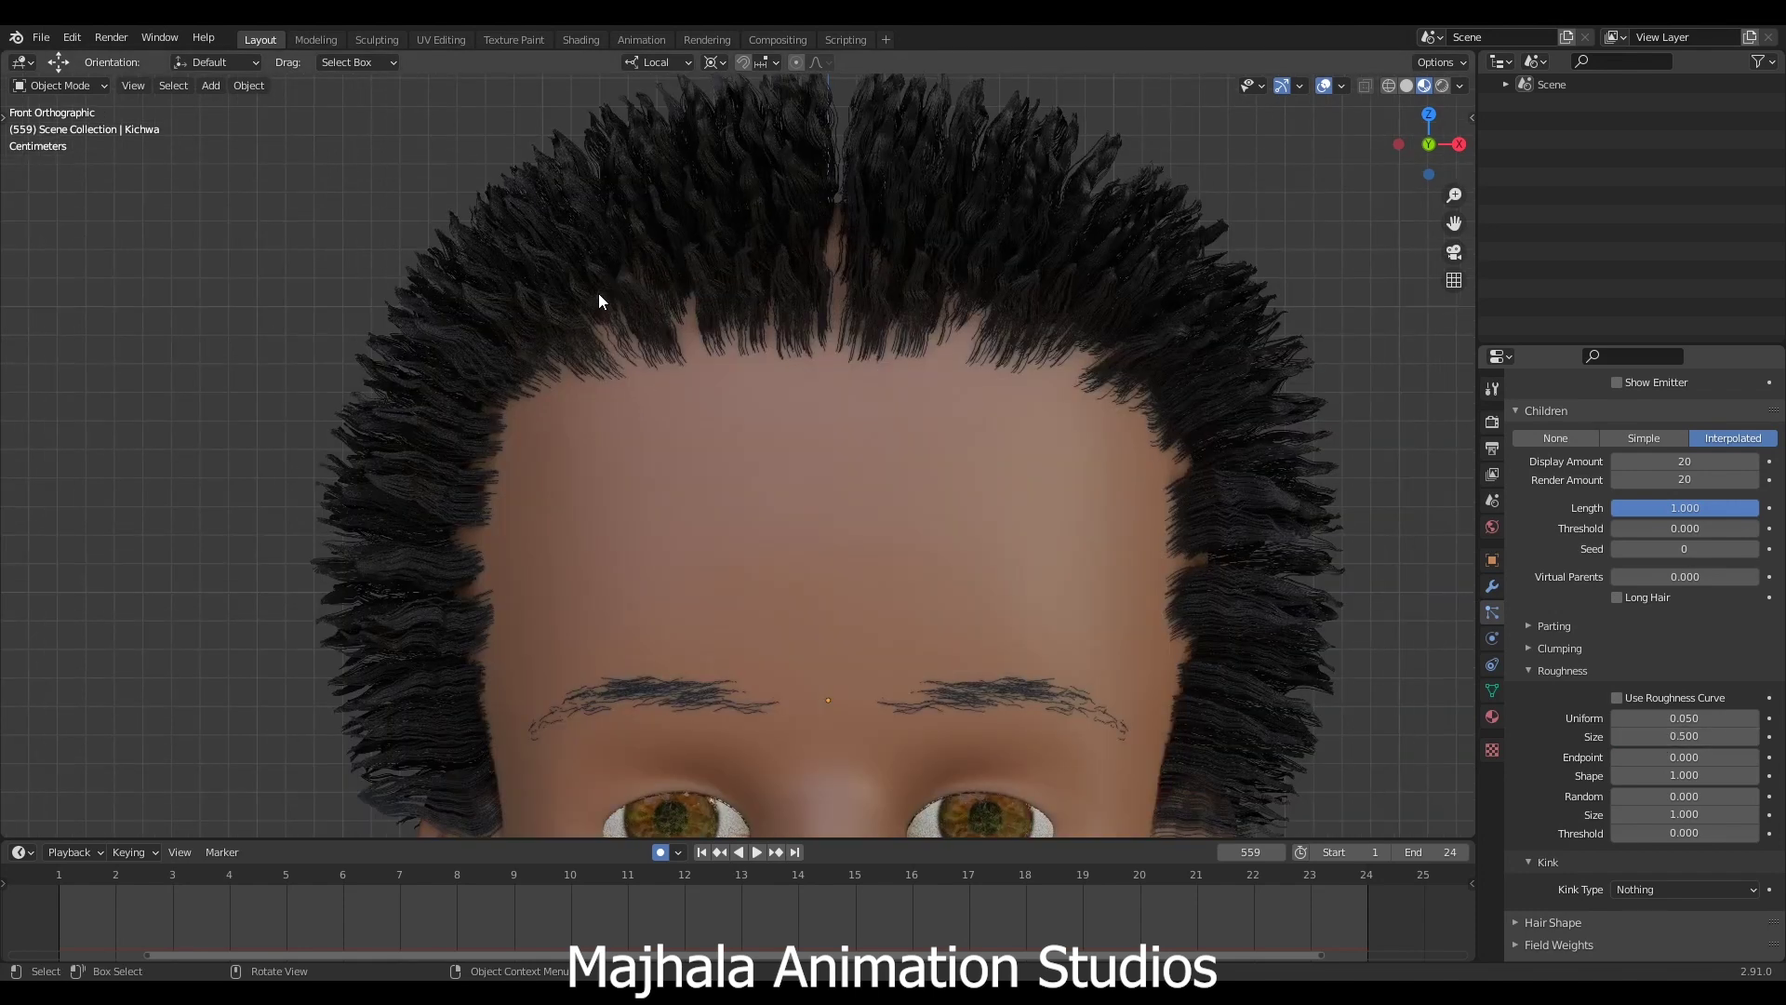
click(1670, 736)
text(.9)
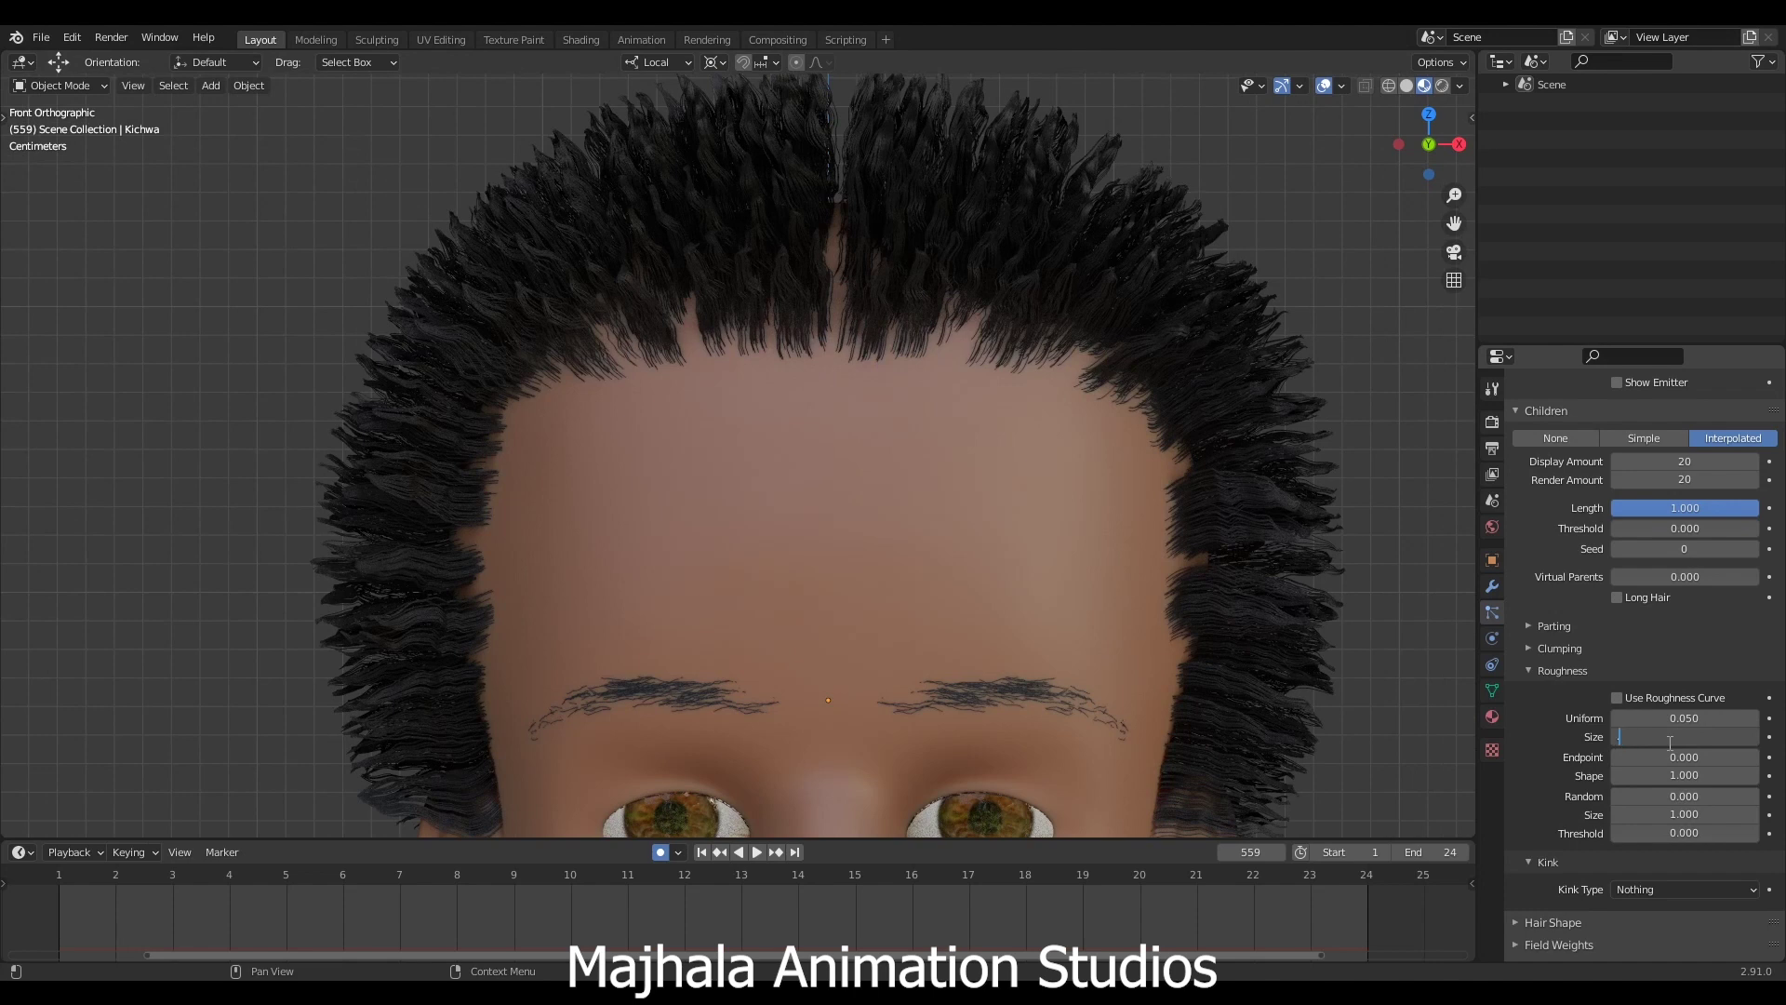
key(Return)
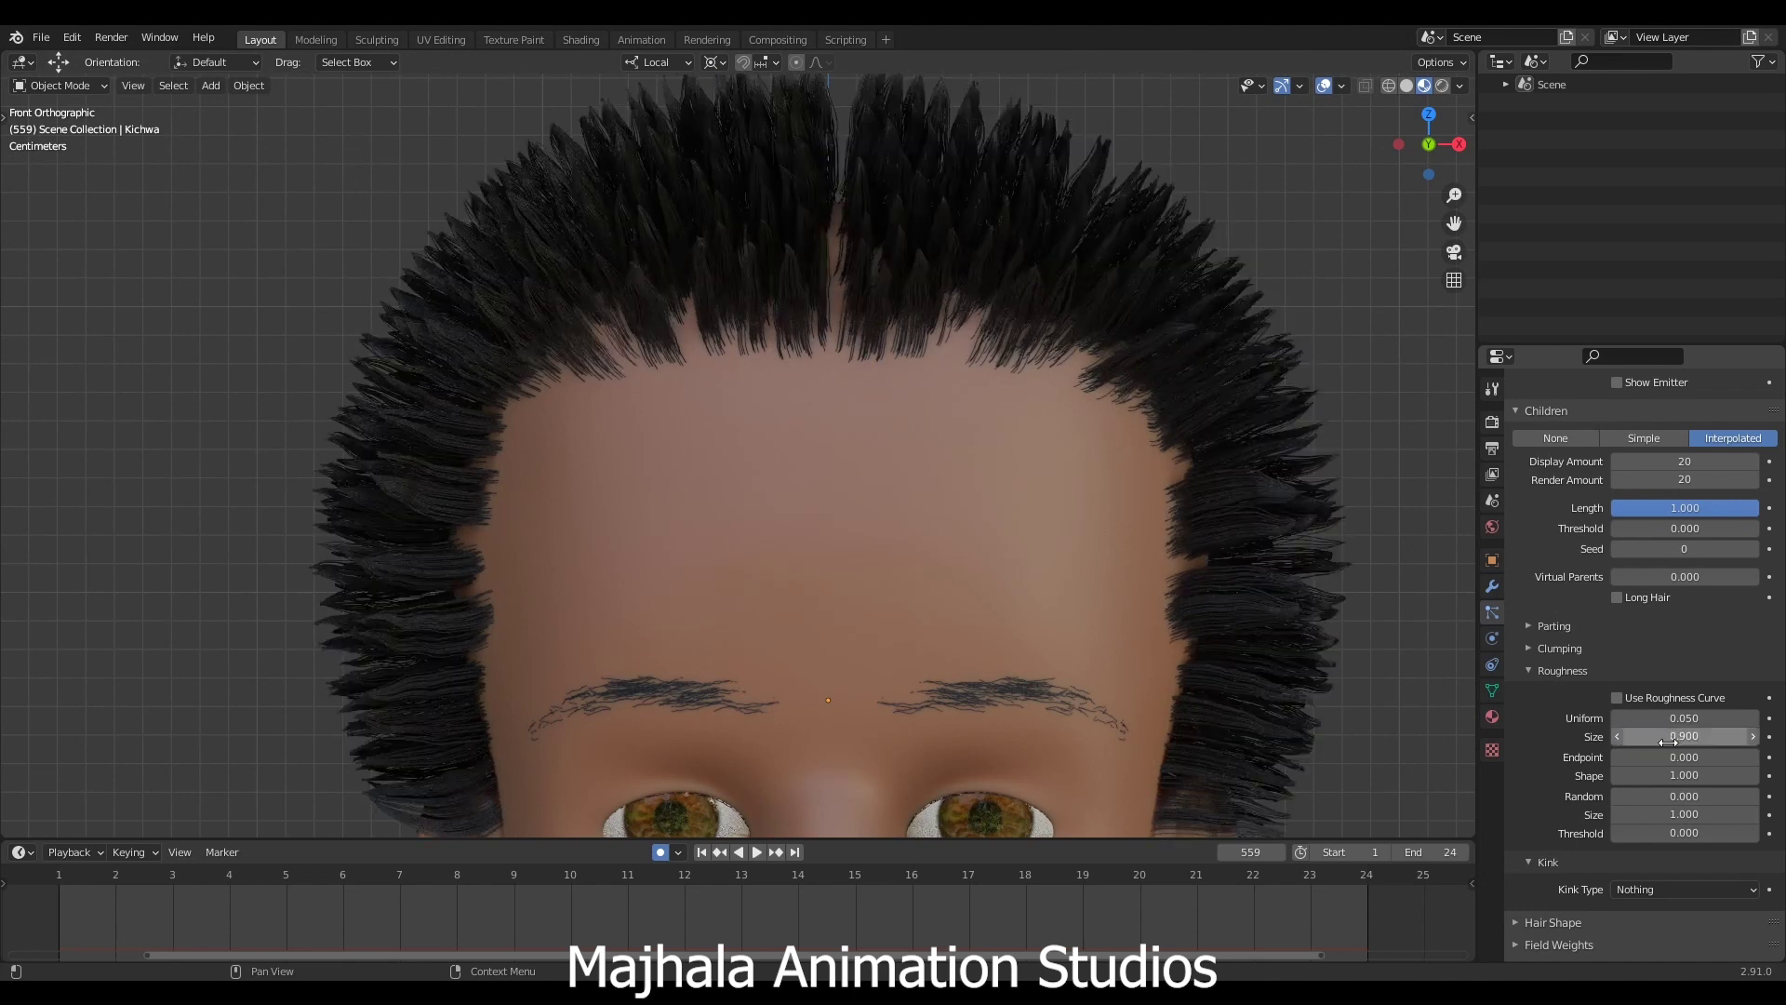
Try a uniform roughness Size of 0.1 and inspect the hair from the side and close up from the front.
click(1668, 737)
key(BackSpace)
text(.1)
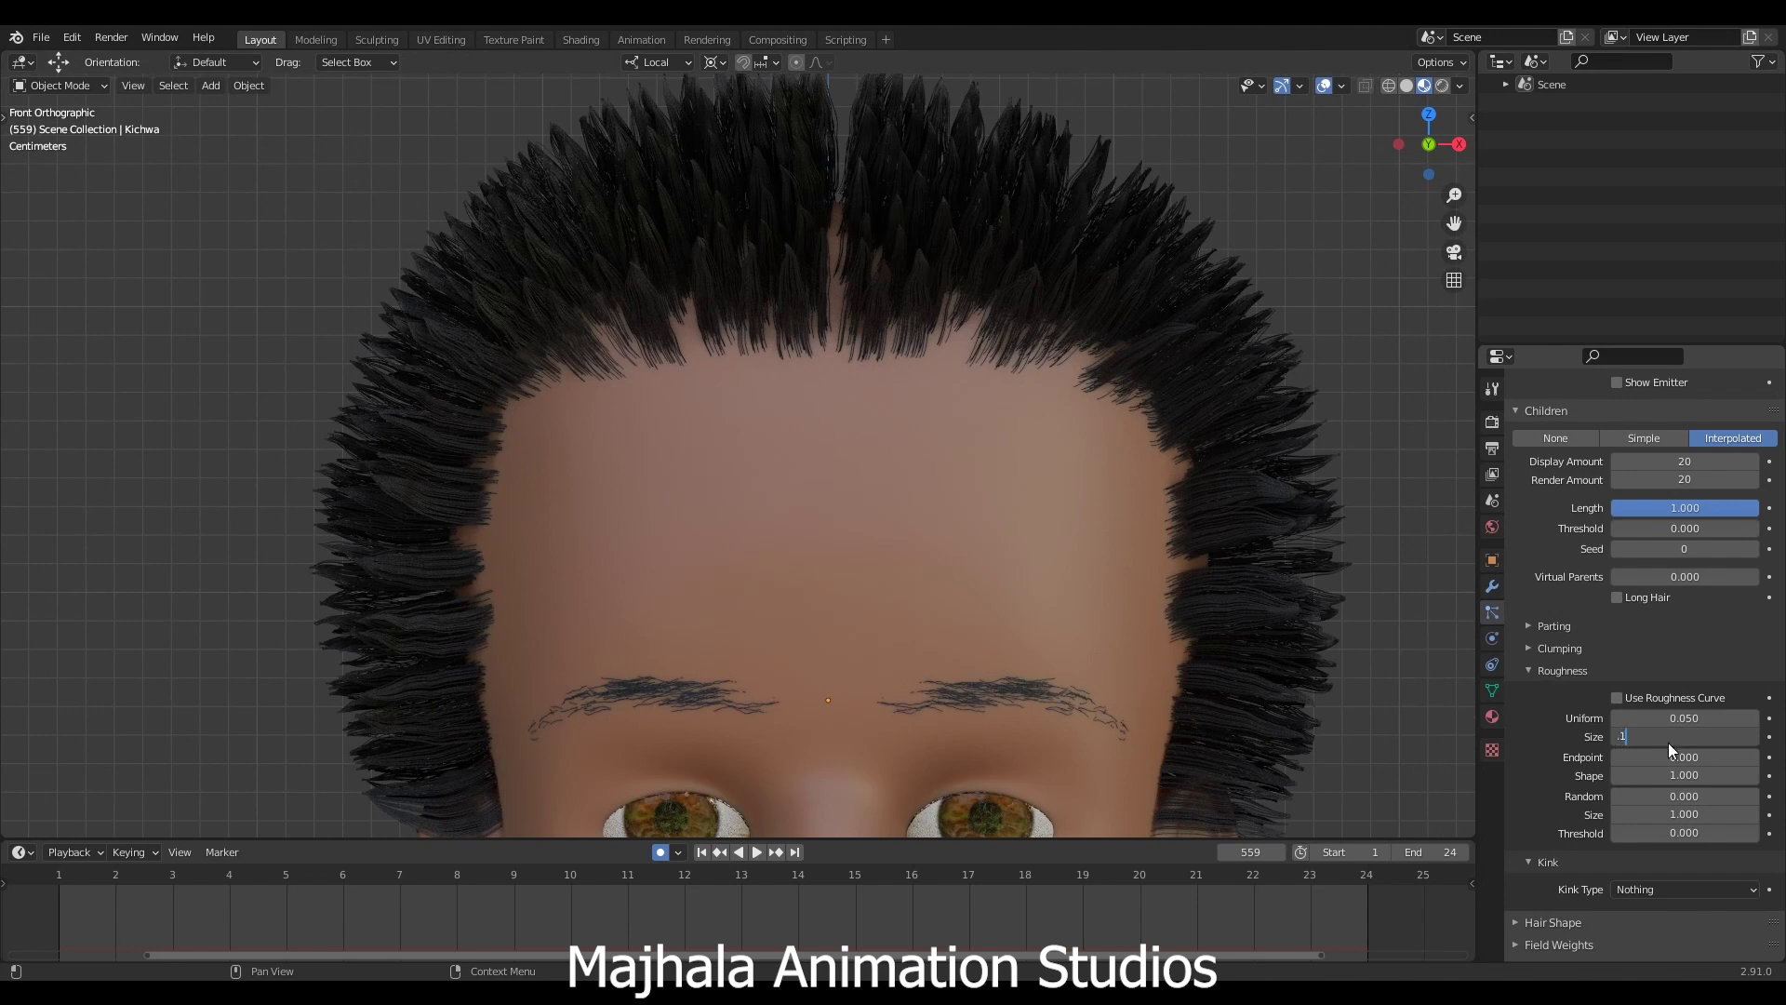
key(Return)
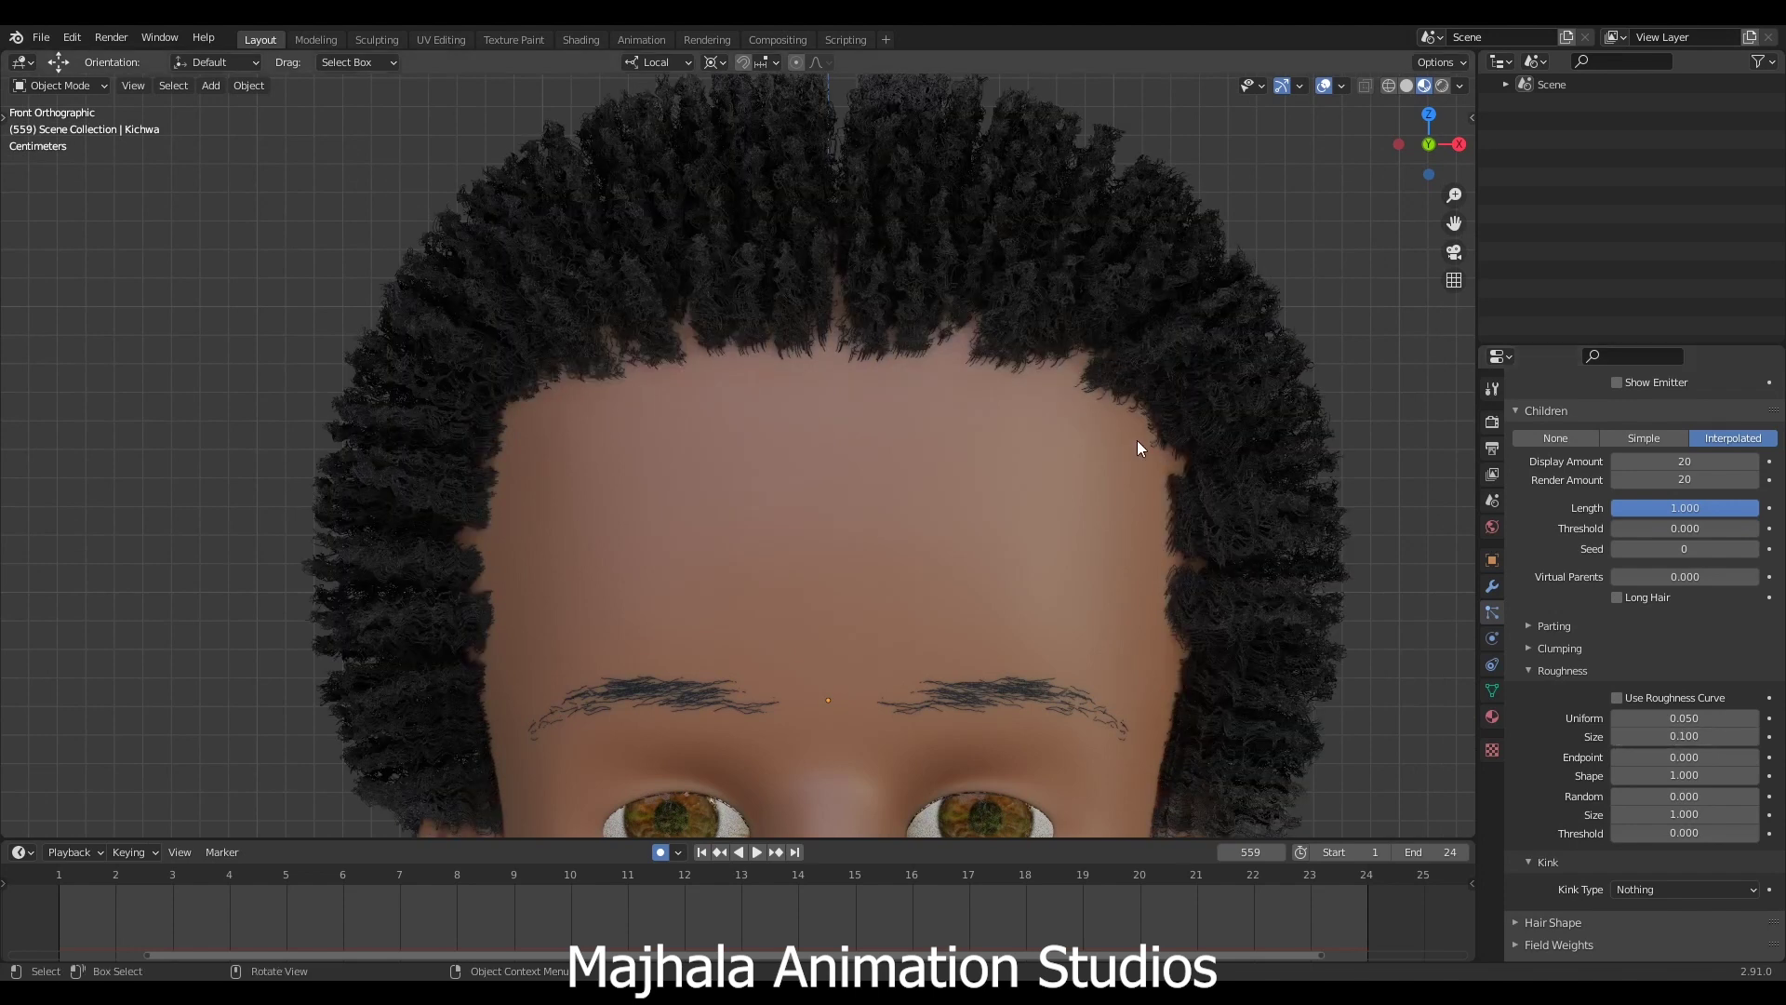
scroll(1137, 447, down, 5)
middle_drag(1217, 431, 989, 411)
scroll(989, 410, up, 6)
scroll(949, 418, down, 2)
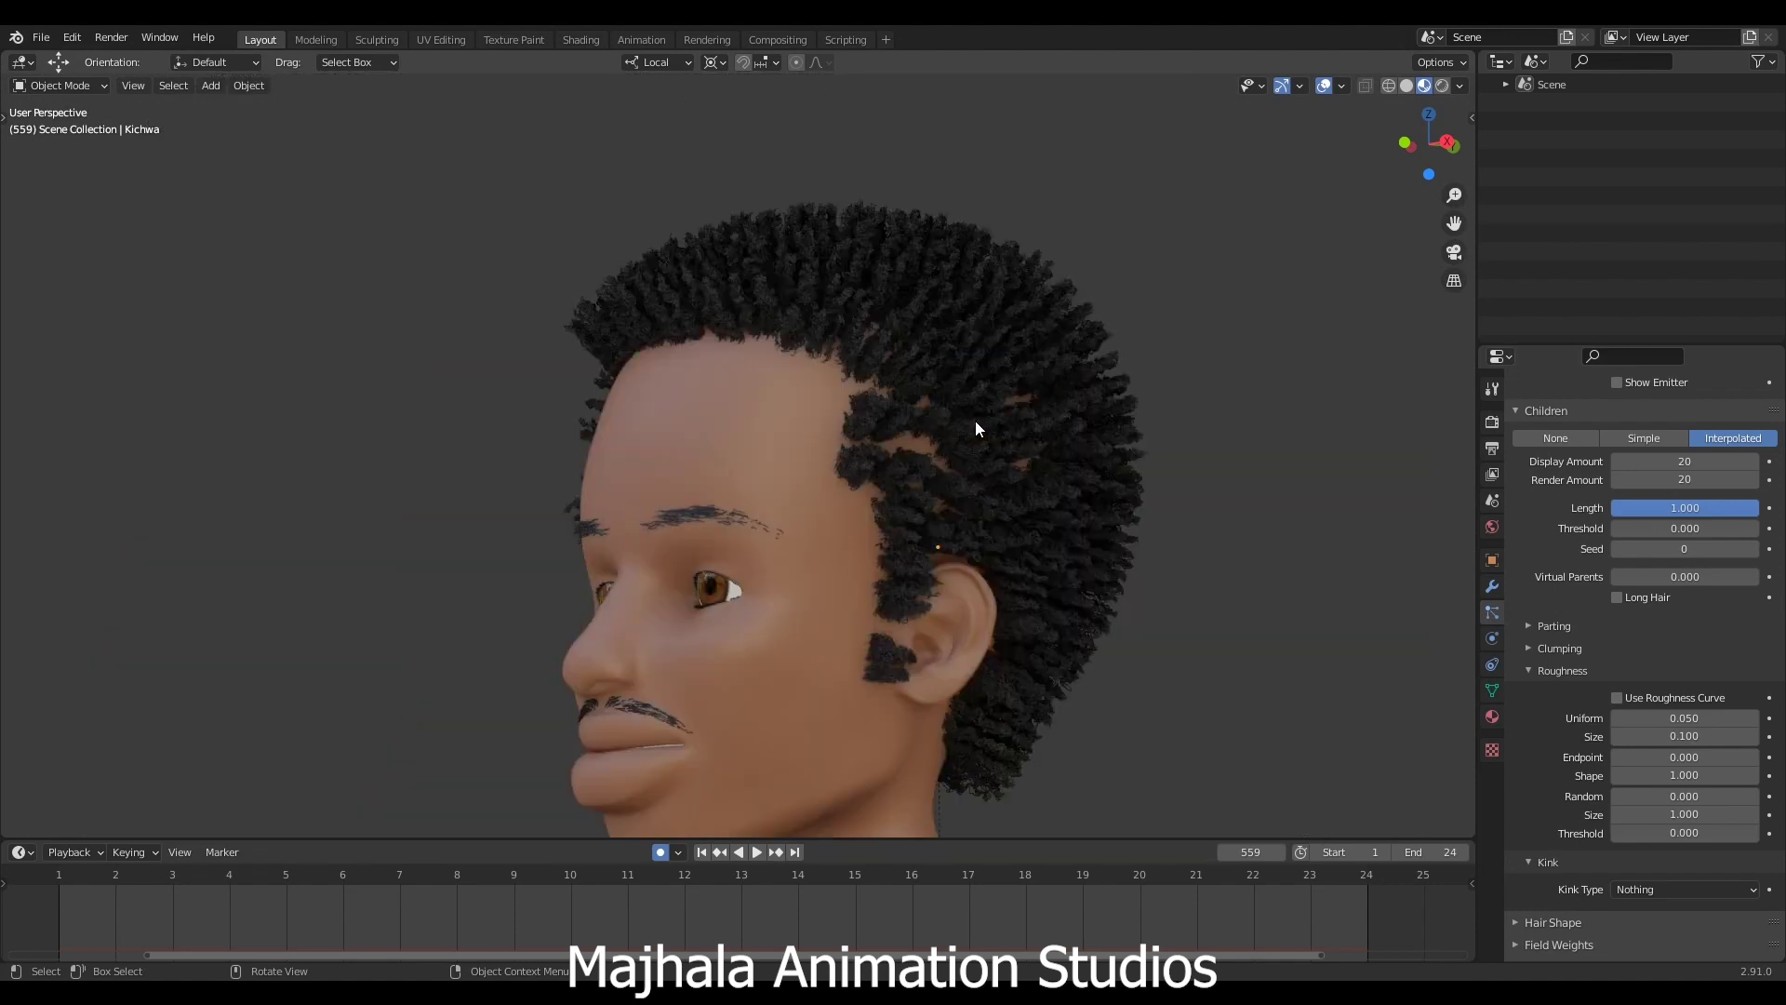
key(KP_1)
scroll(917, 409, up, 8)
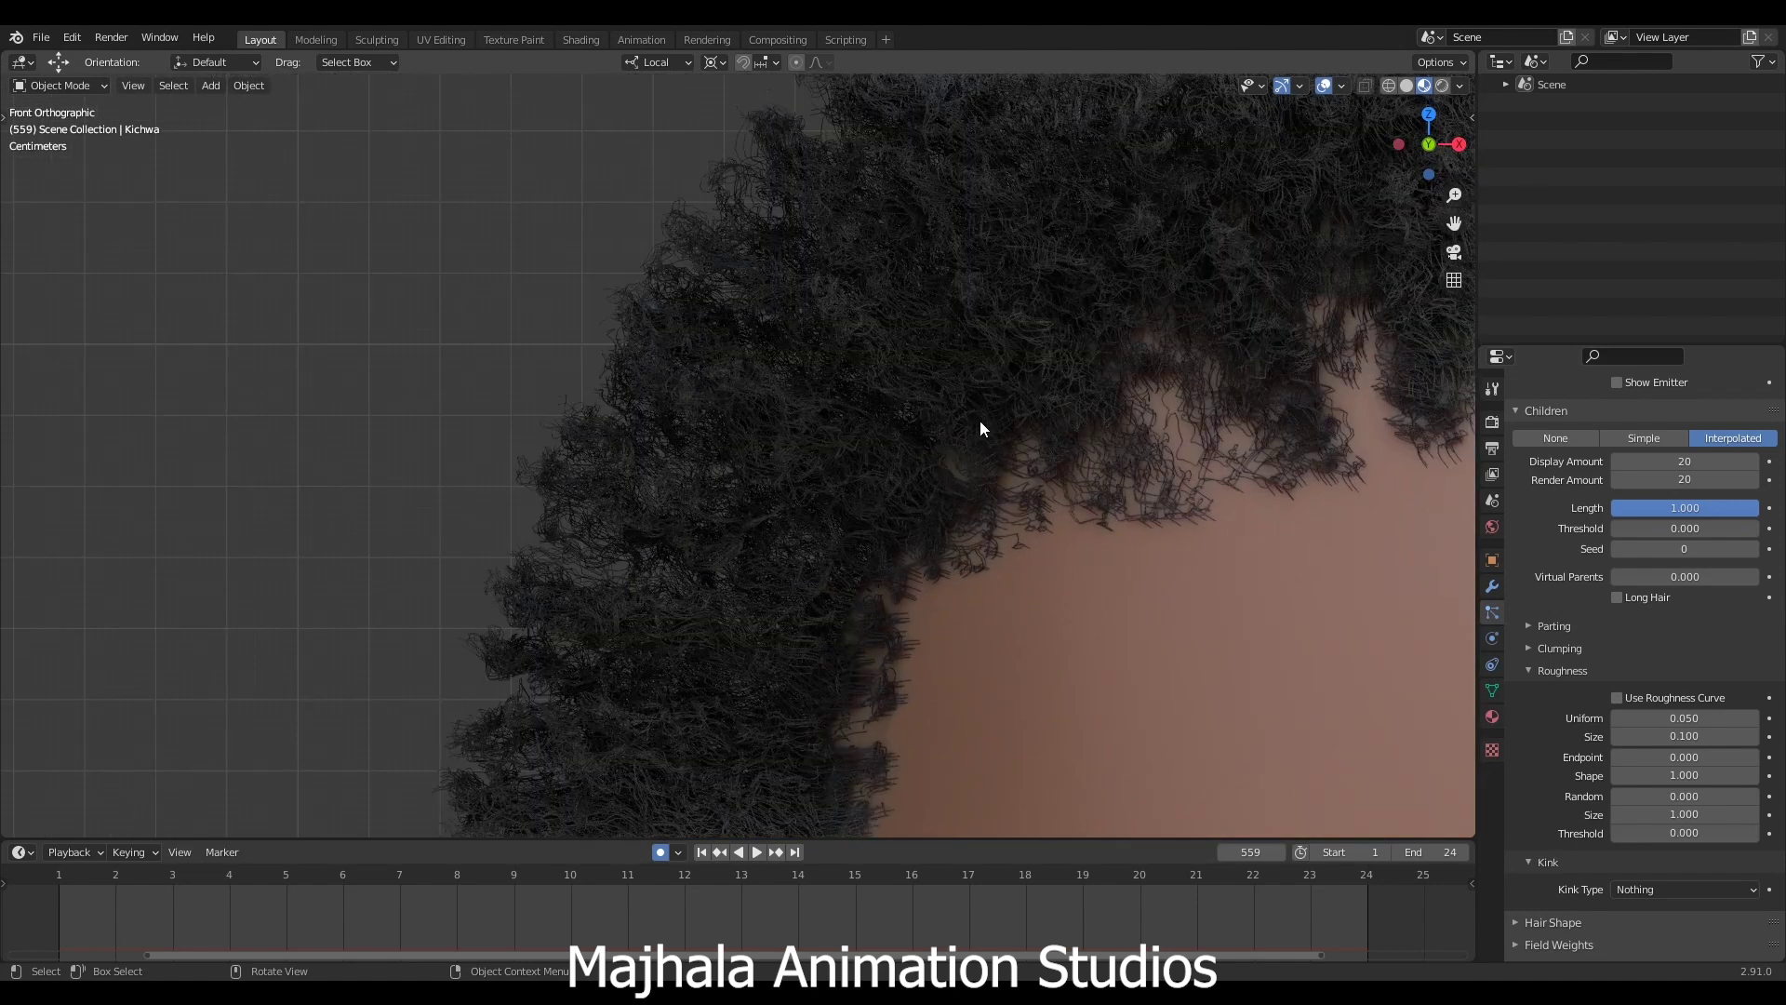
Set the uniform roughness Size to 0.05 and check the hair from the front and the side.
click(1685, 736)
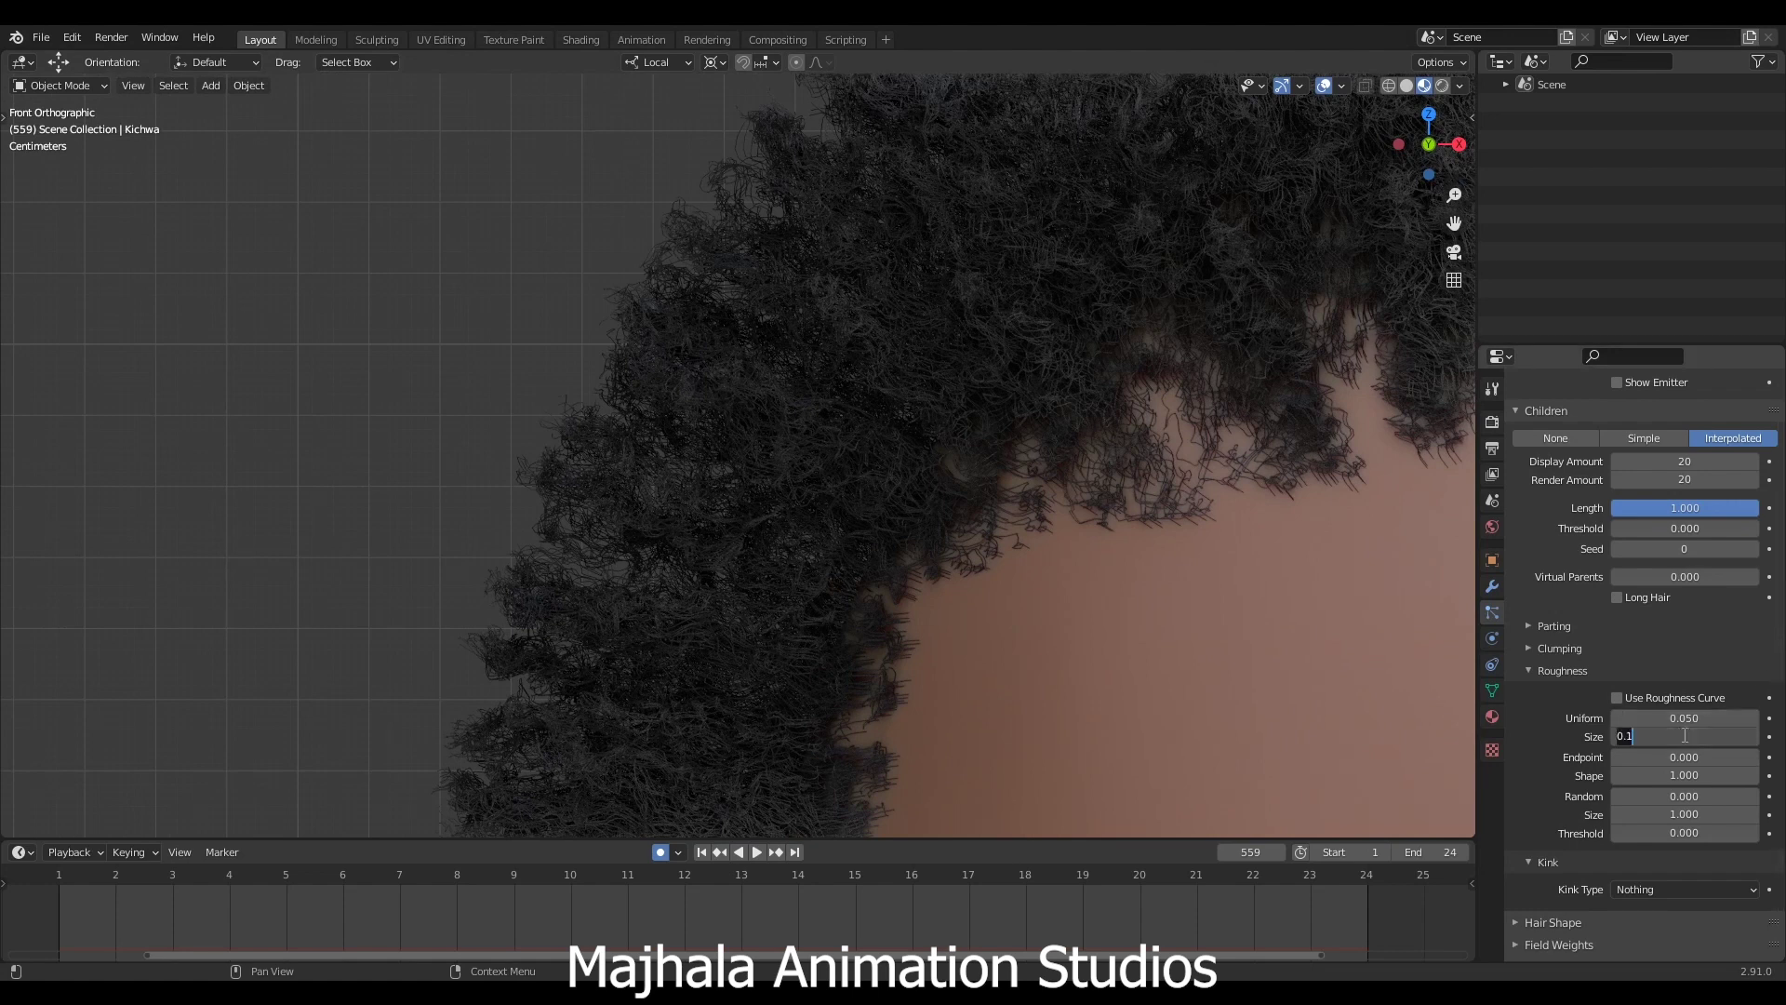
text(.05)
key(Return)
scroll(984, 499, down, 5)
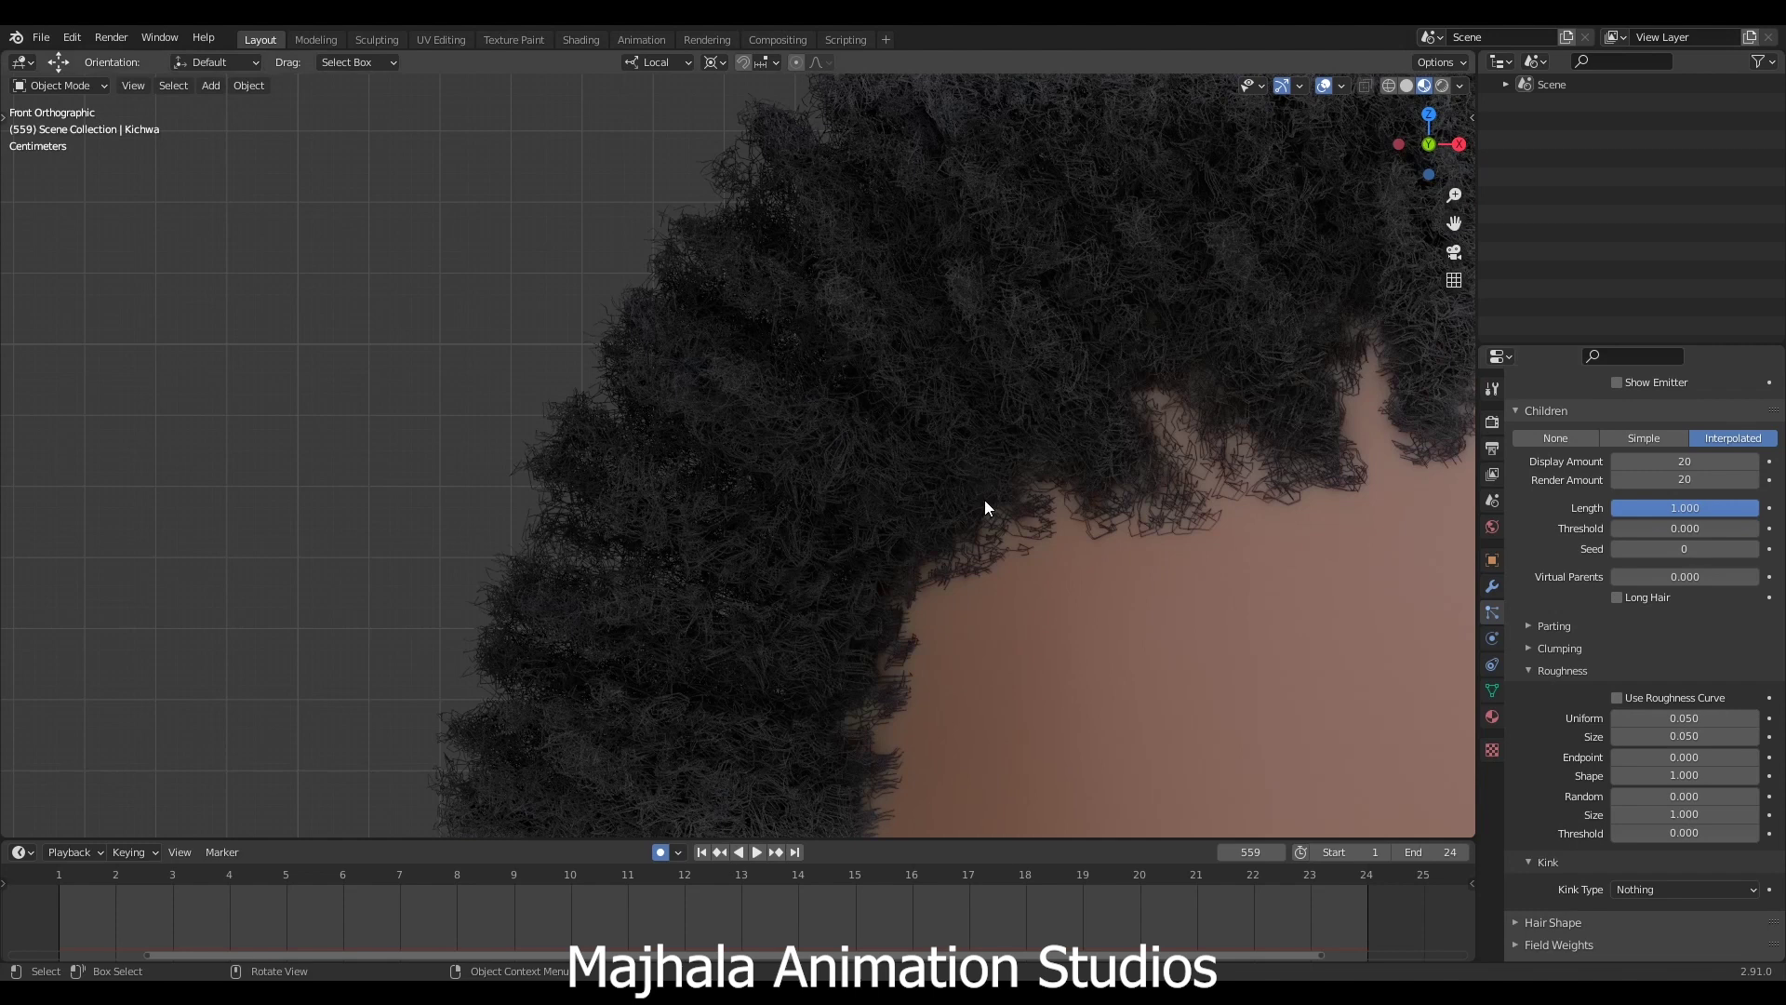
scroll(1014, 478, down, 2)
scroll(975, 416, up, 5)
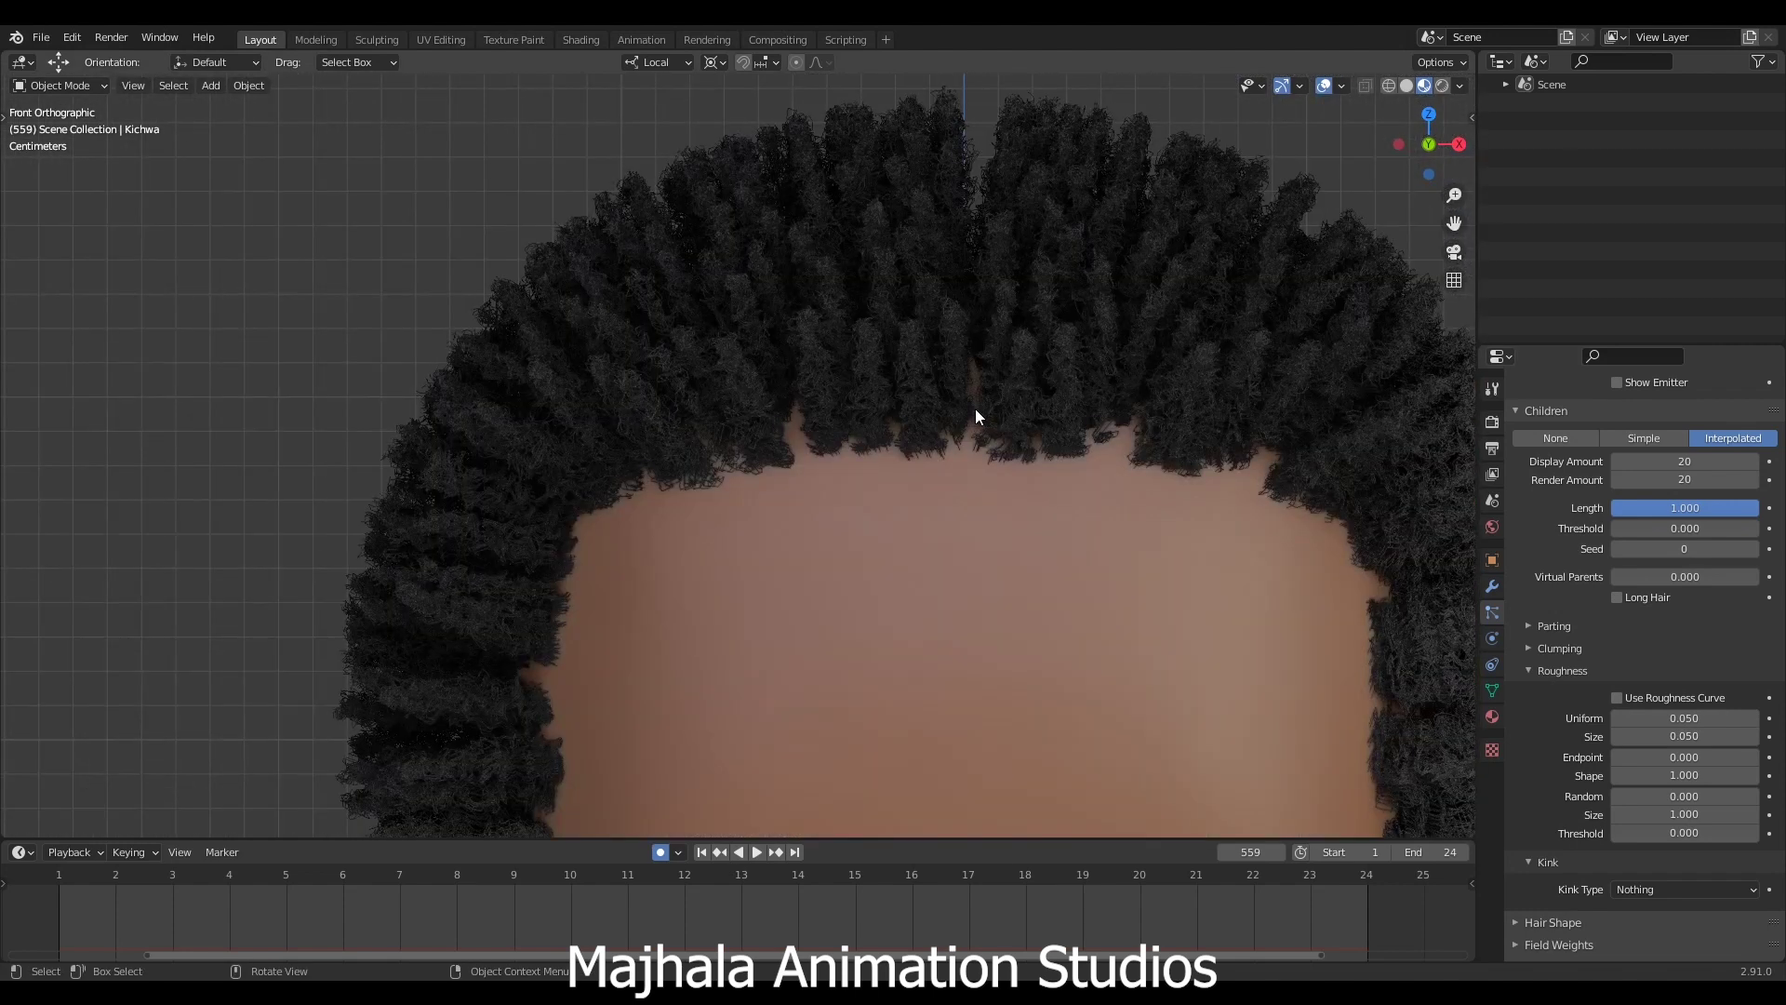
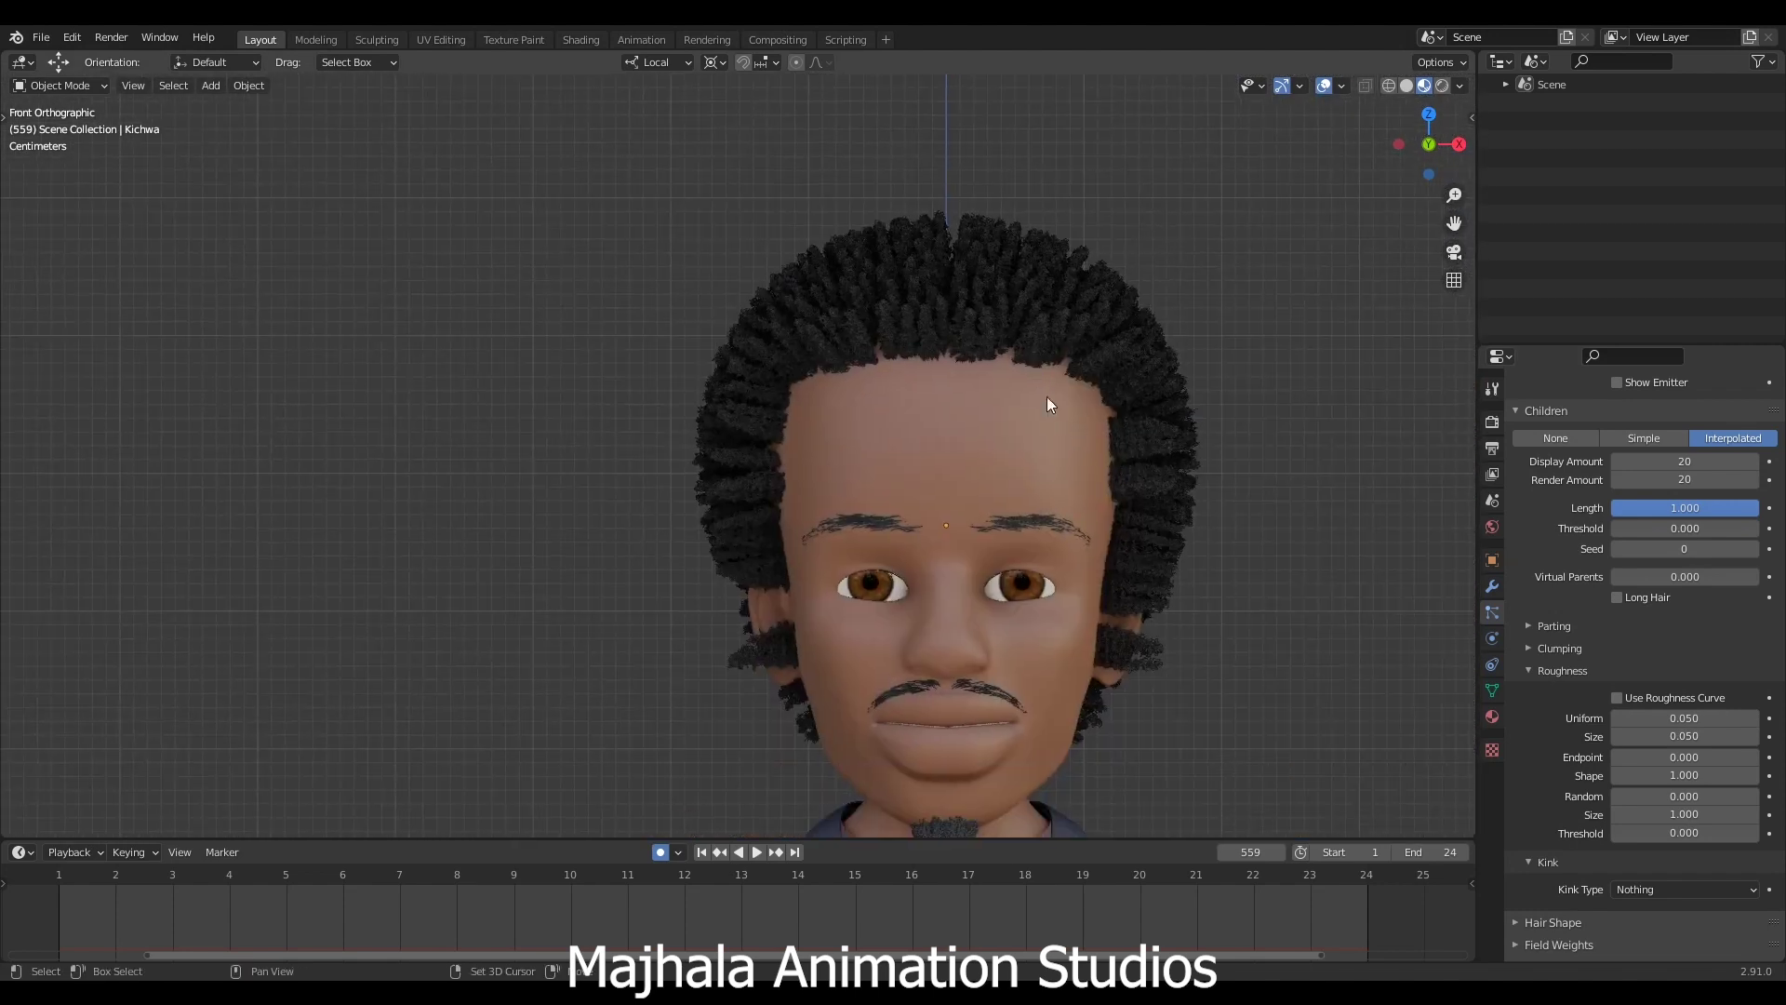
middle_drag(1159, 452, 929, 449)
scroll(680, 363, up, 4)
scroll(745, 363, down, 4)
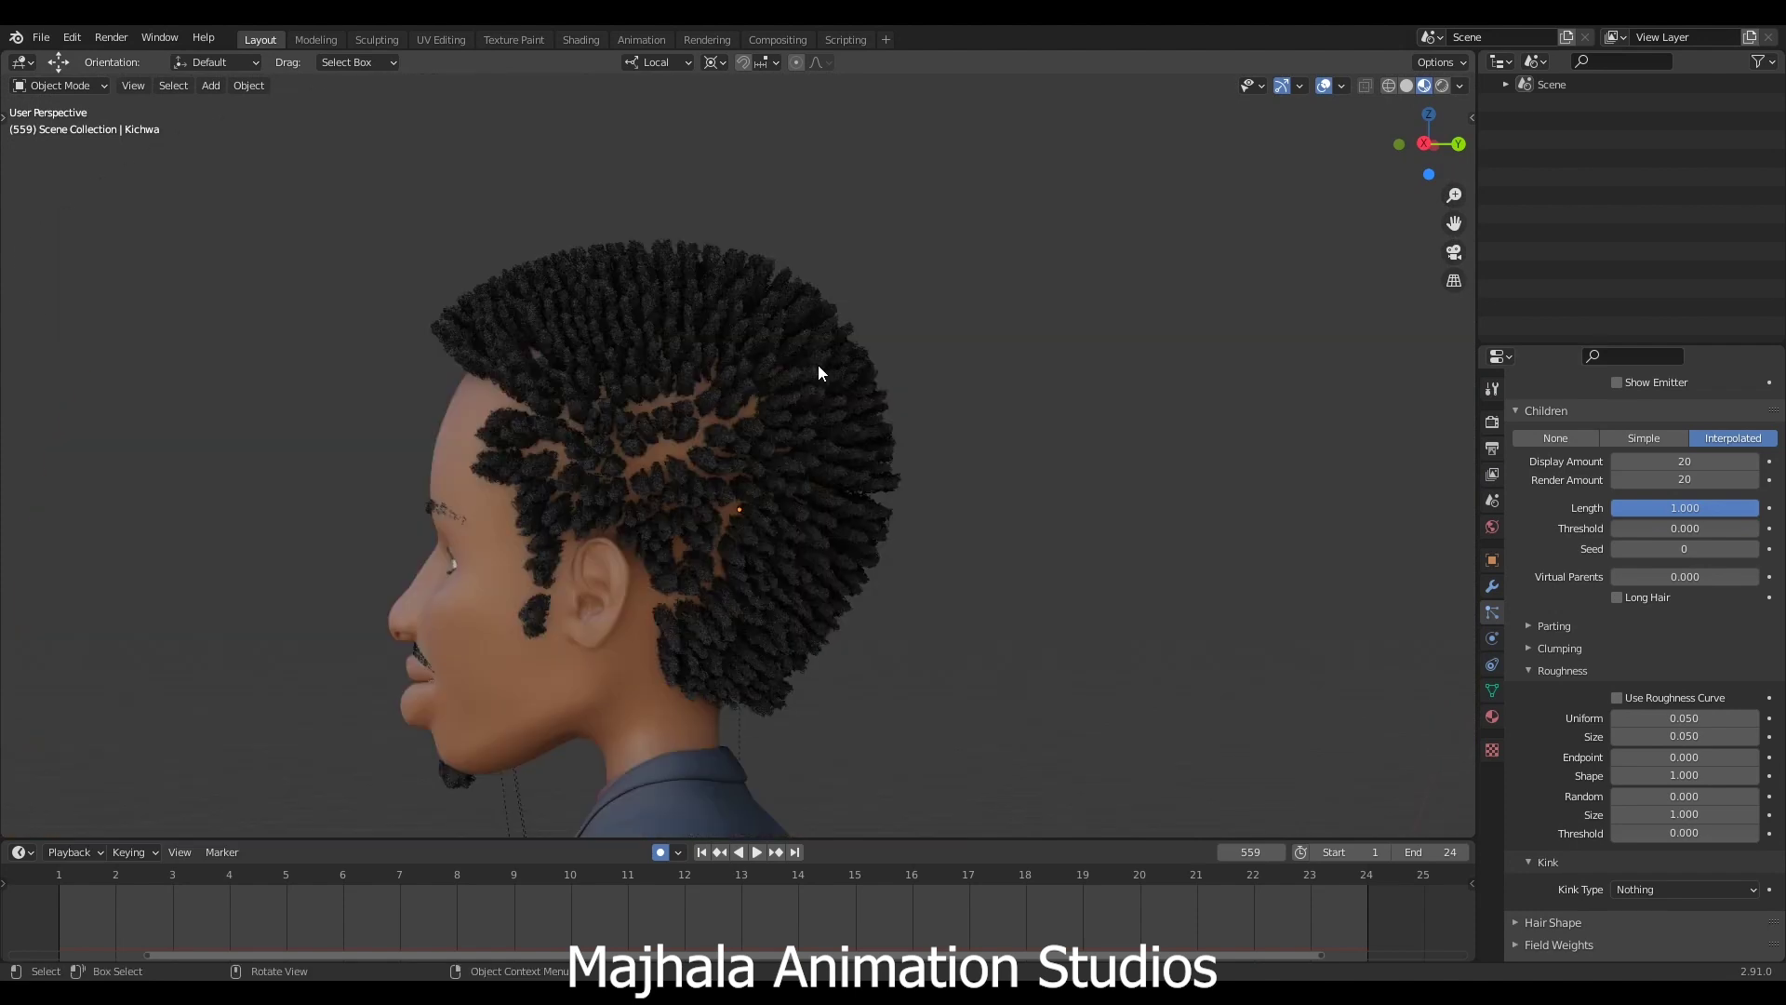
Try a Uniform roughness of 0.09 and inspect the hairline close up from the front.
key(KP_1)
click(1674, 719)
text(0.05)
key(BackSpace)
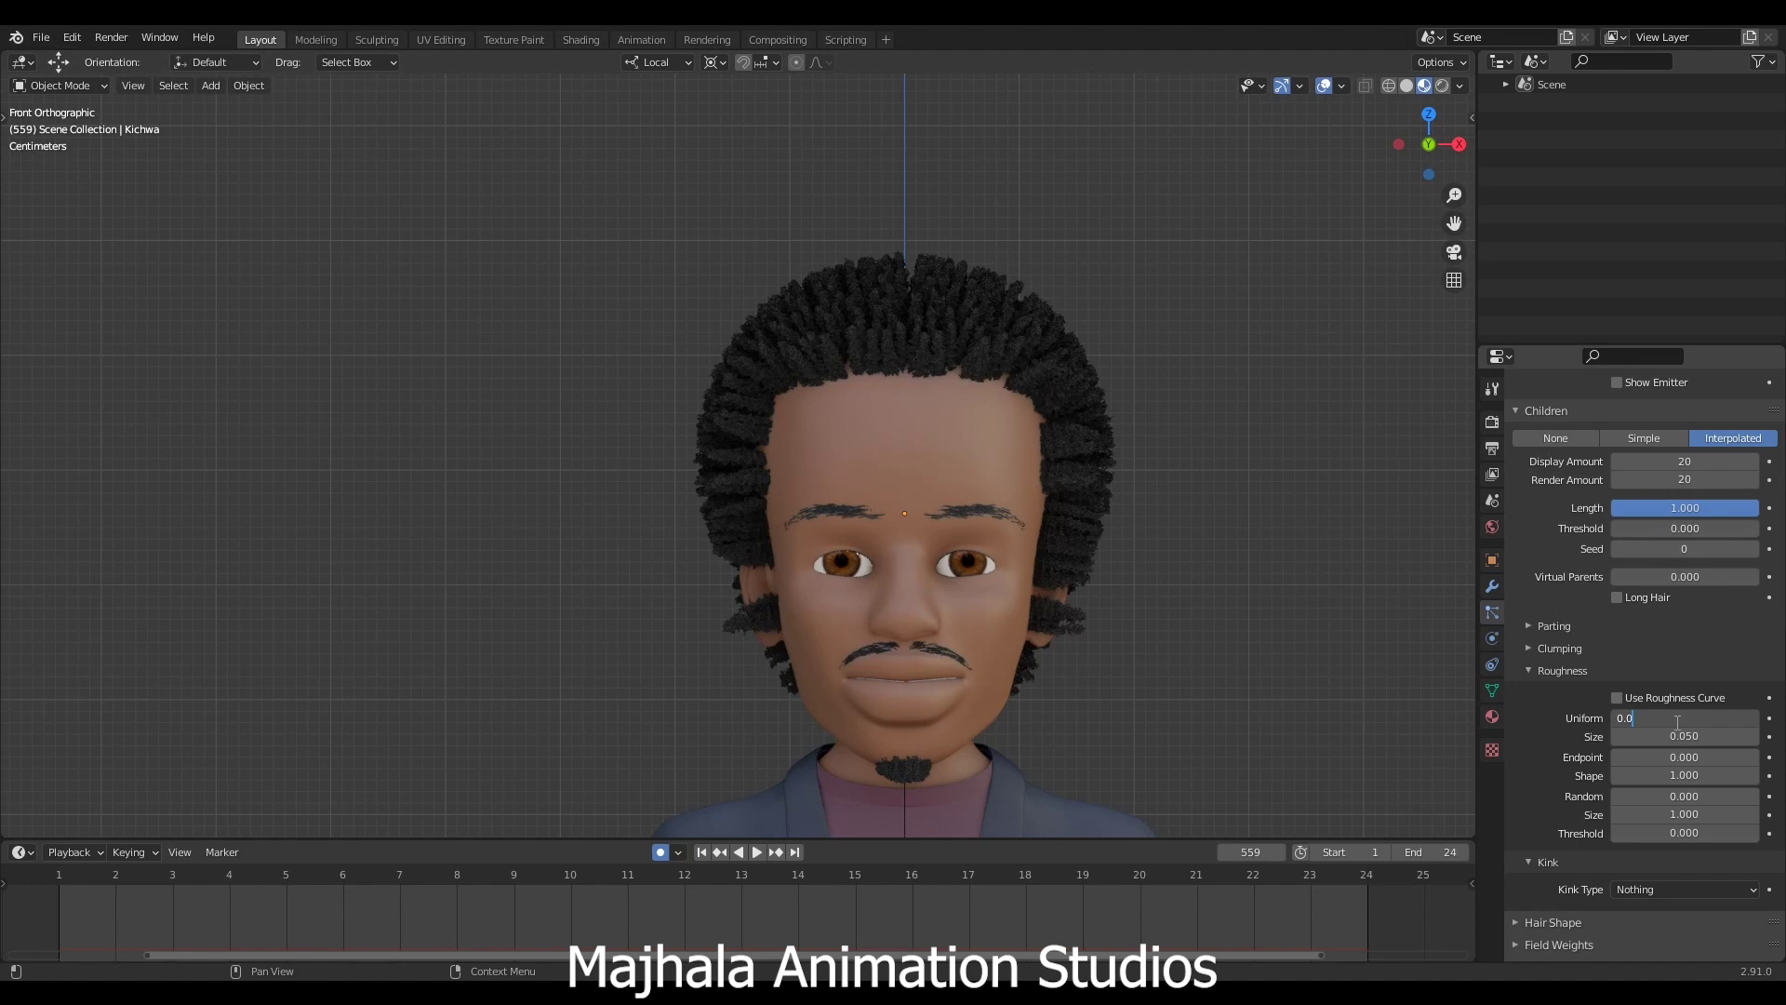
text(9)
key(Return)
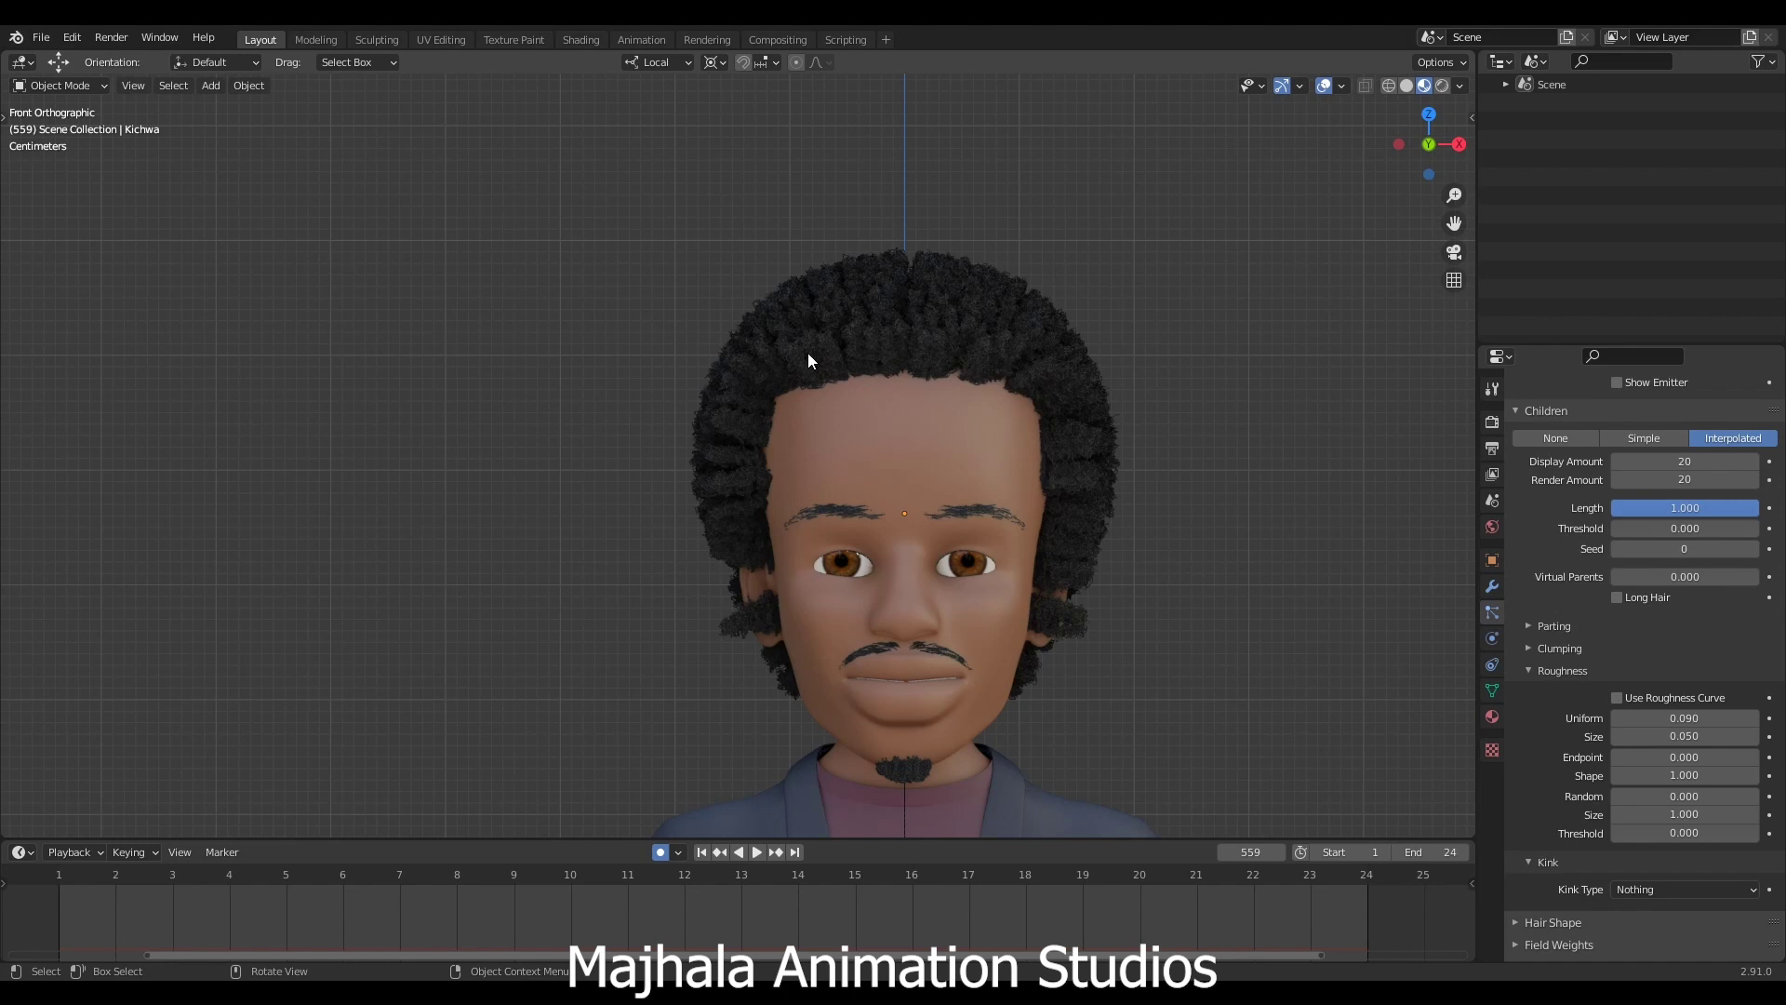
scroll(805, 350, up, 5)
scroll(804, 352, up, 2)
scroll(1079, 441, down, 6)
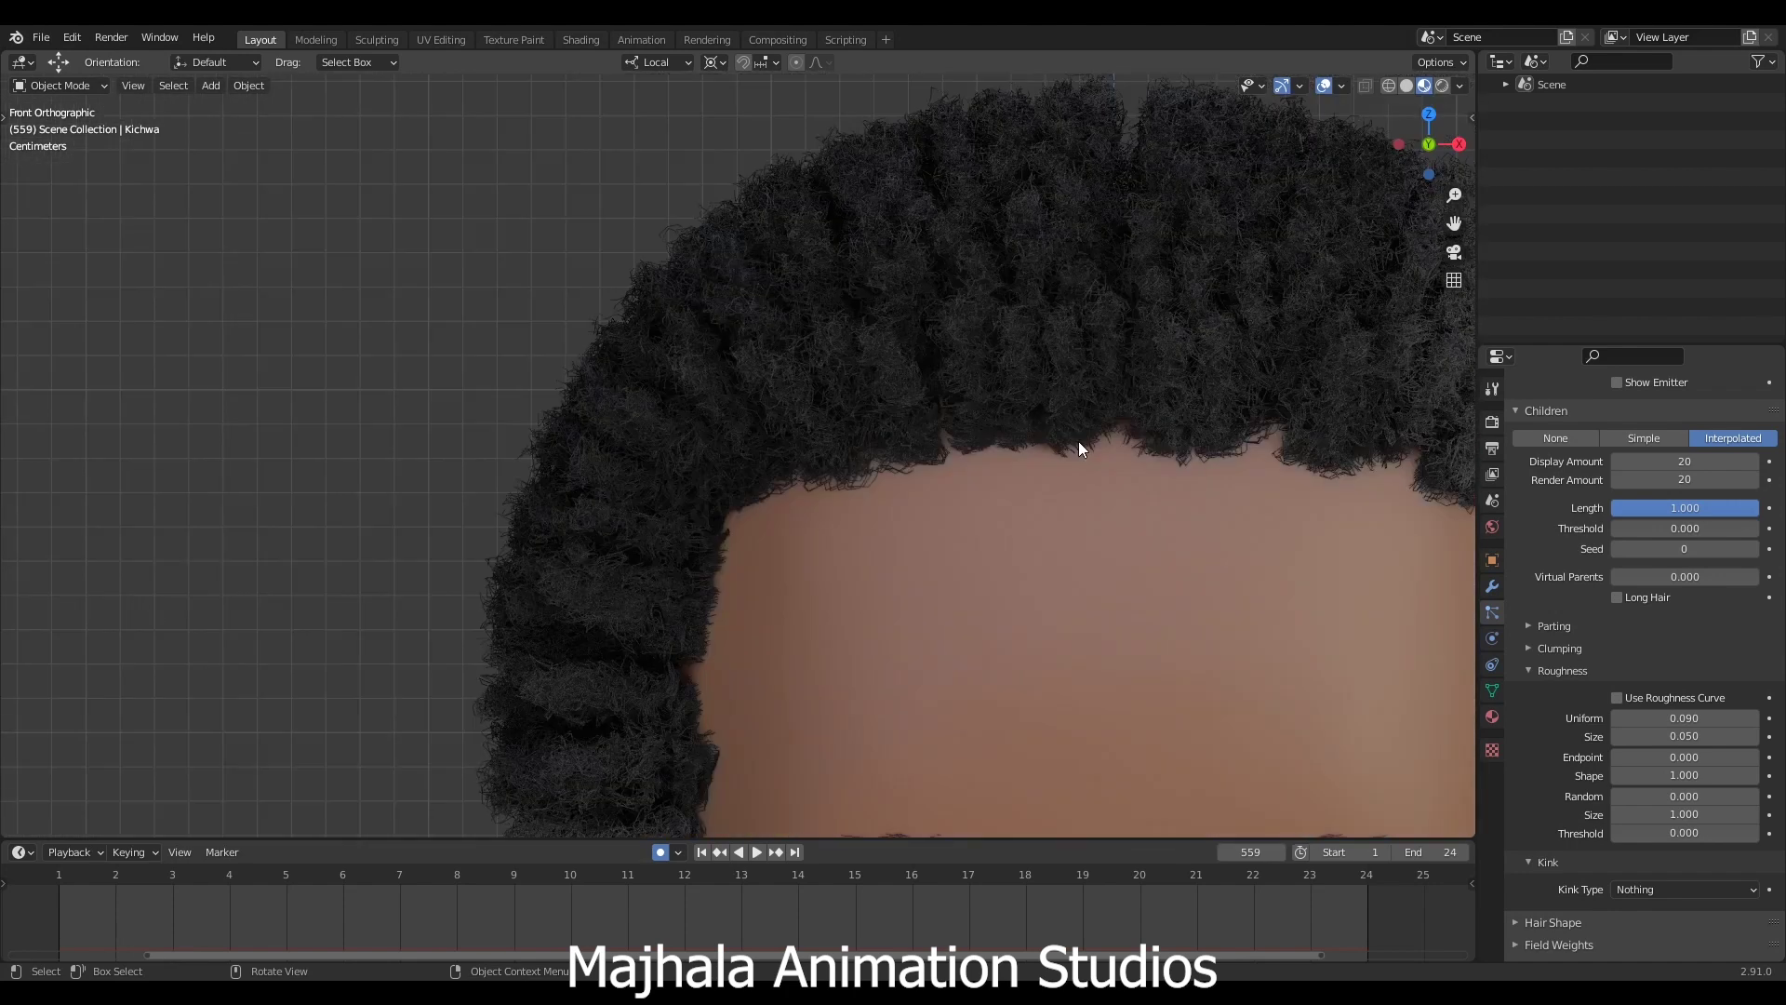
scroll(916, 371, up, 4)
Try a uniform roughness Size of 0.01, and return it to 0.05.
click(1694, 738)
click(1694, 738)
key(BackSpace)
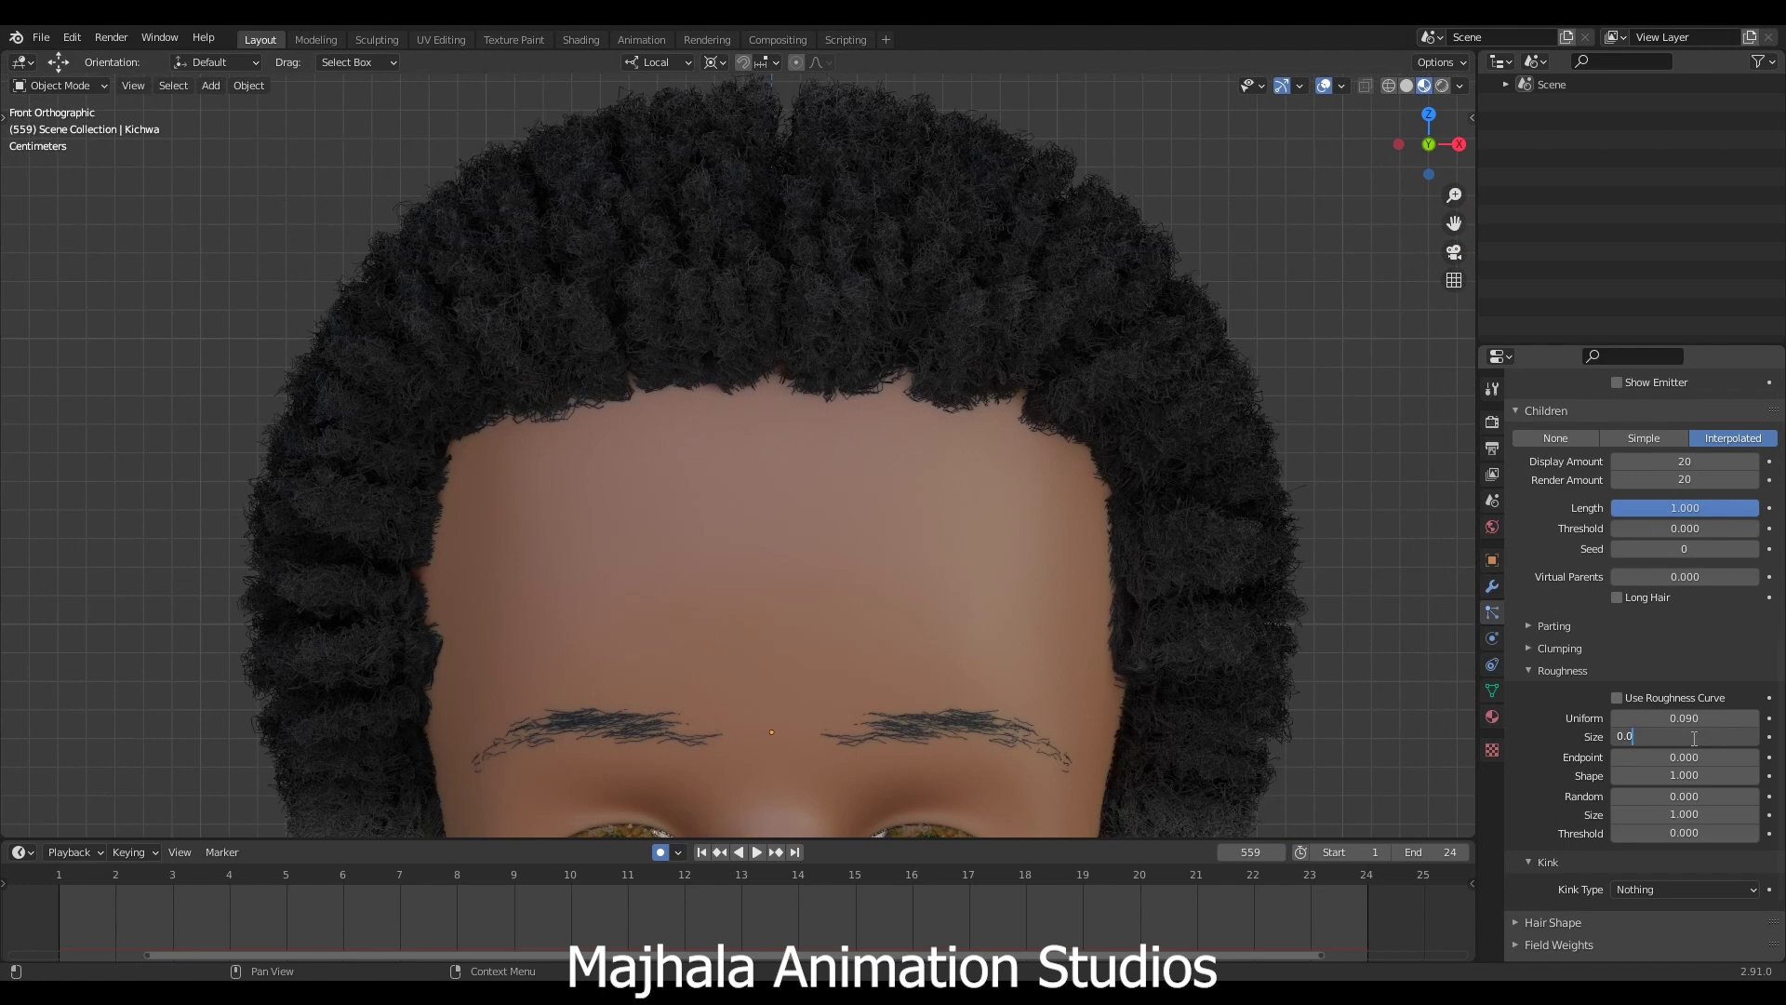
text(1)
key(Return)
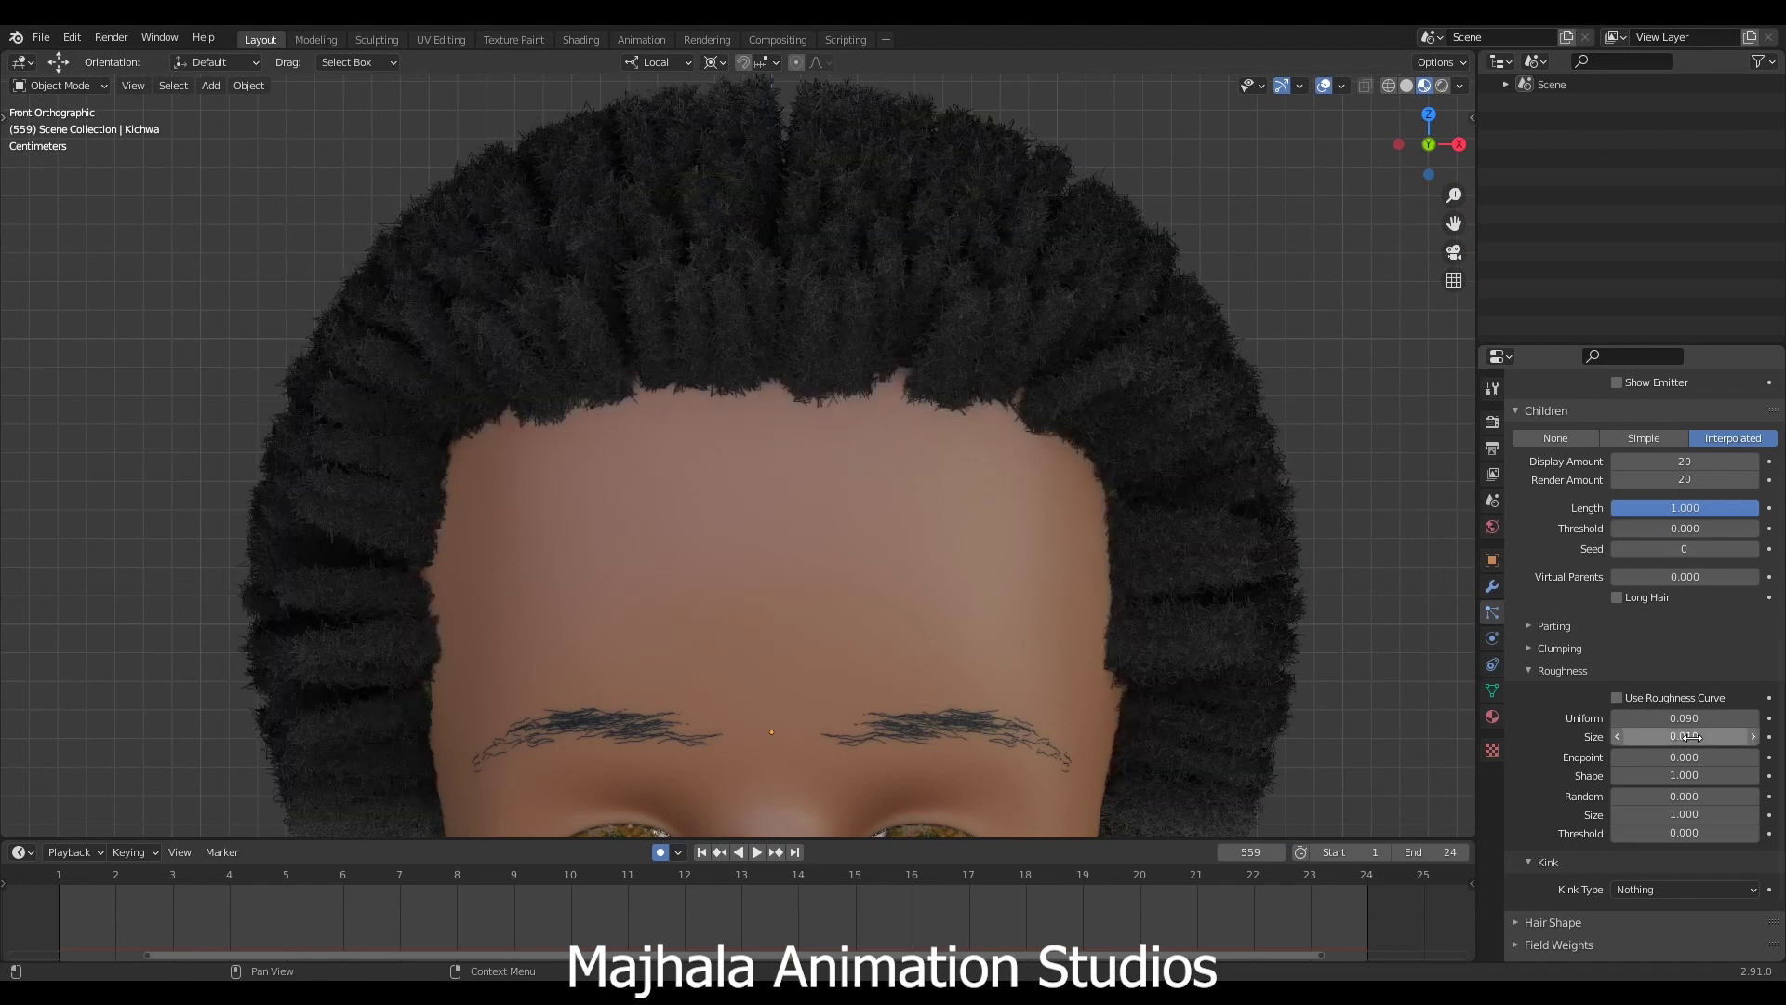
click(1692, 737)
click(1694, 737)
key(BackSpace)
text(5)
key(Return)
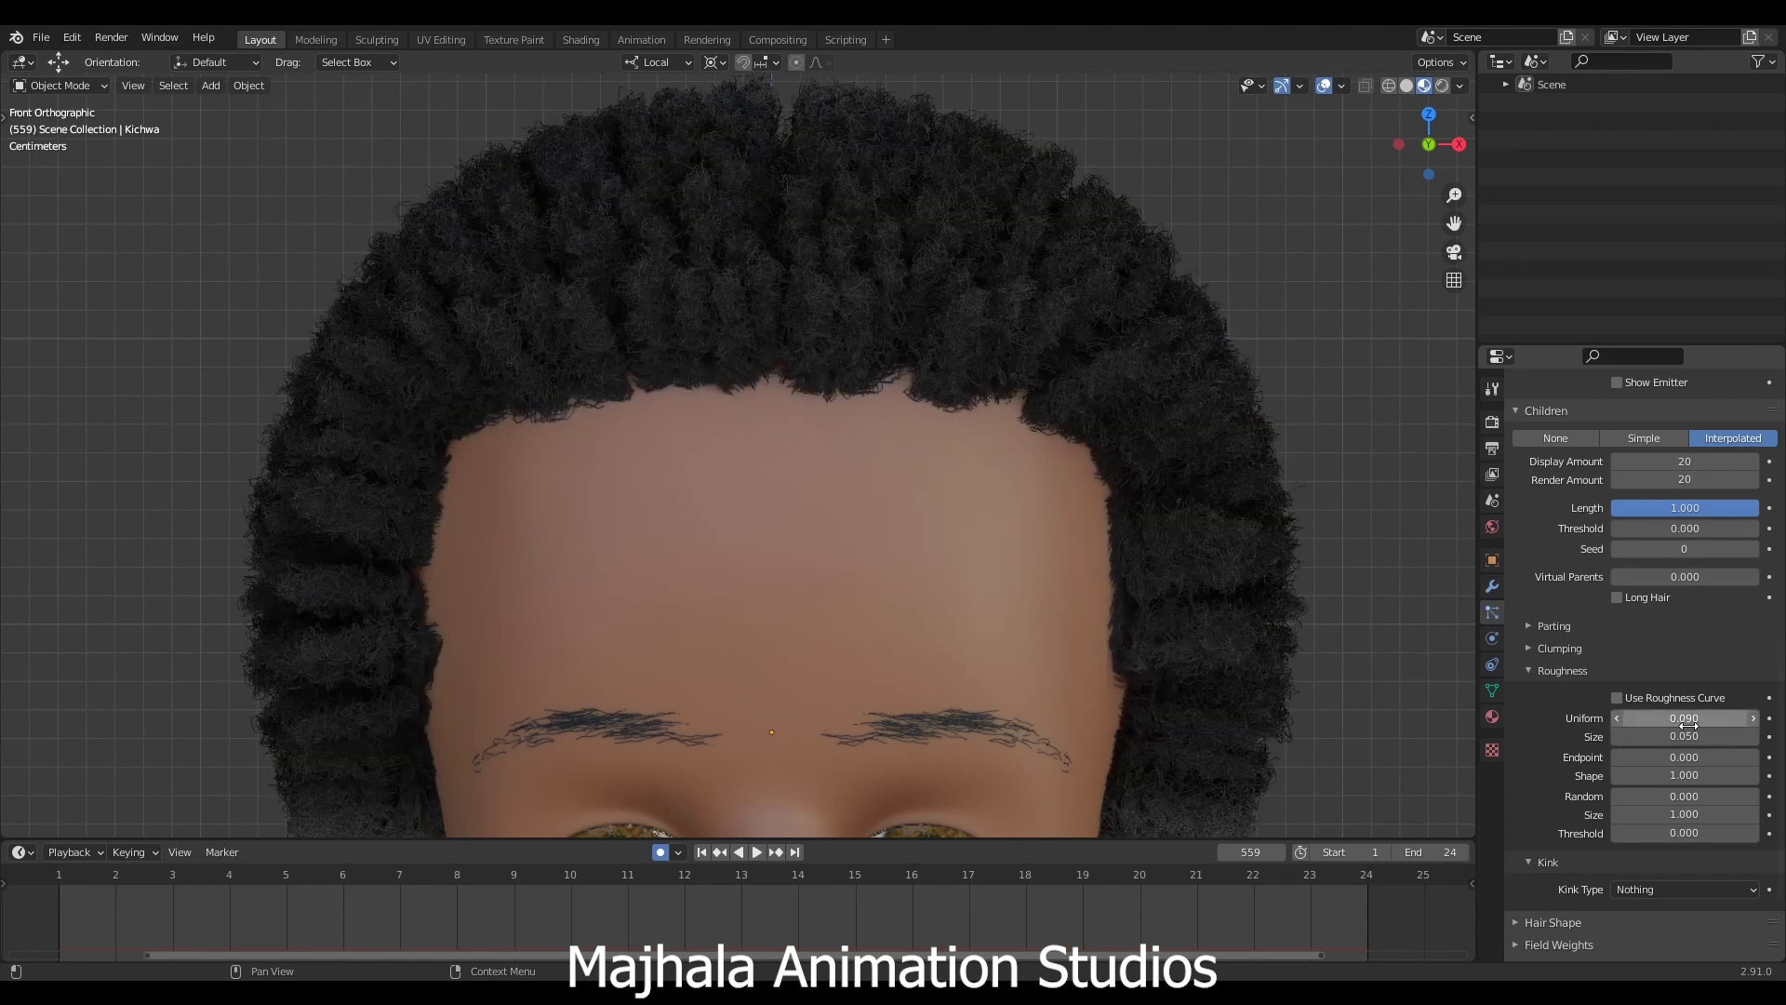
scroll(988, 515, down, 5)
shift+middle_drag(1047, 530, 996, 441)
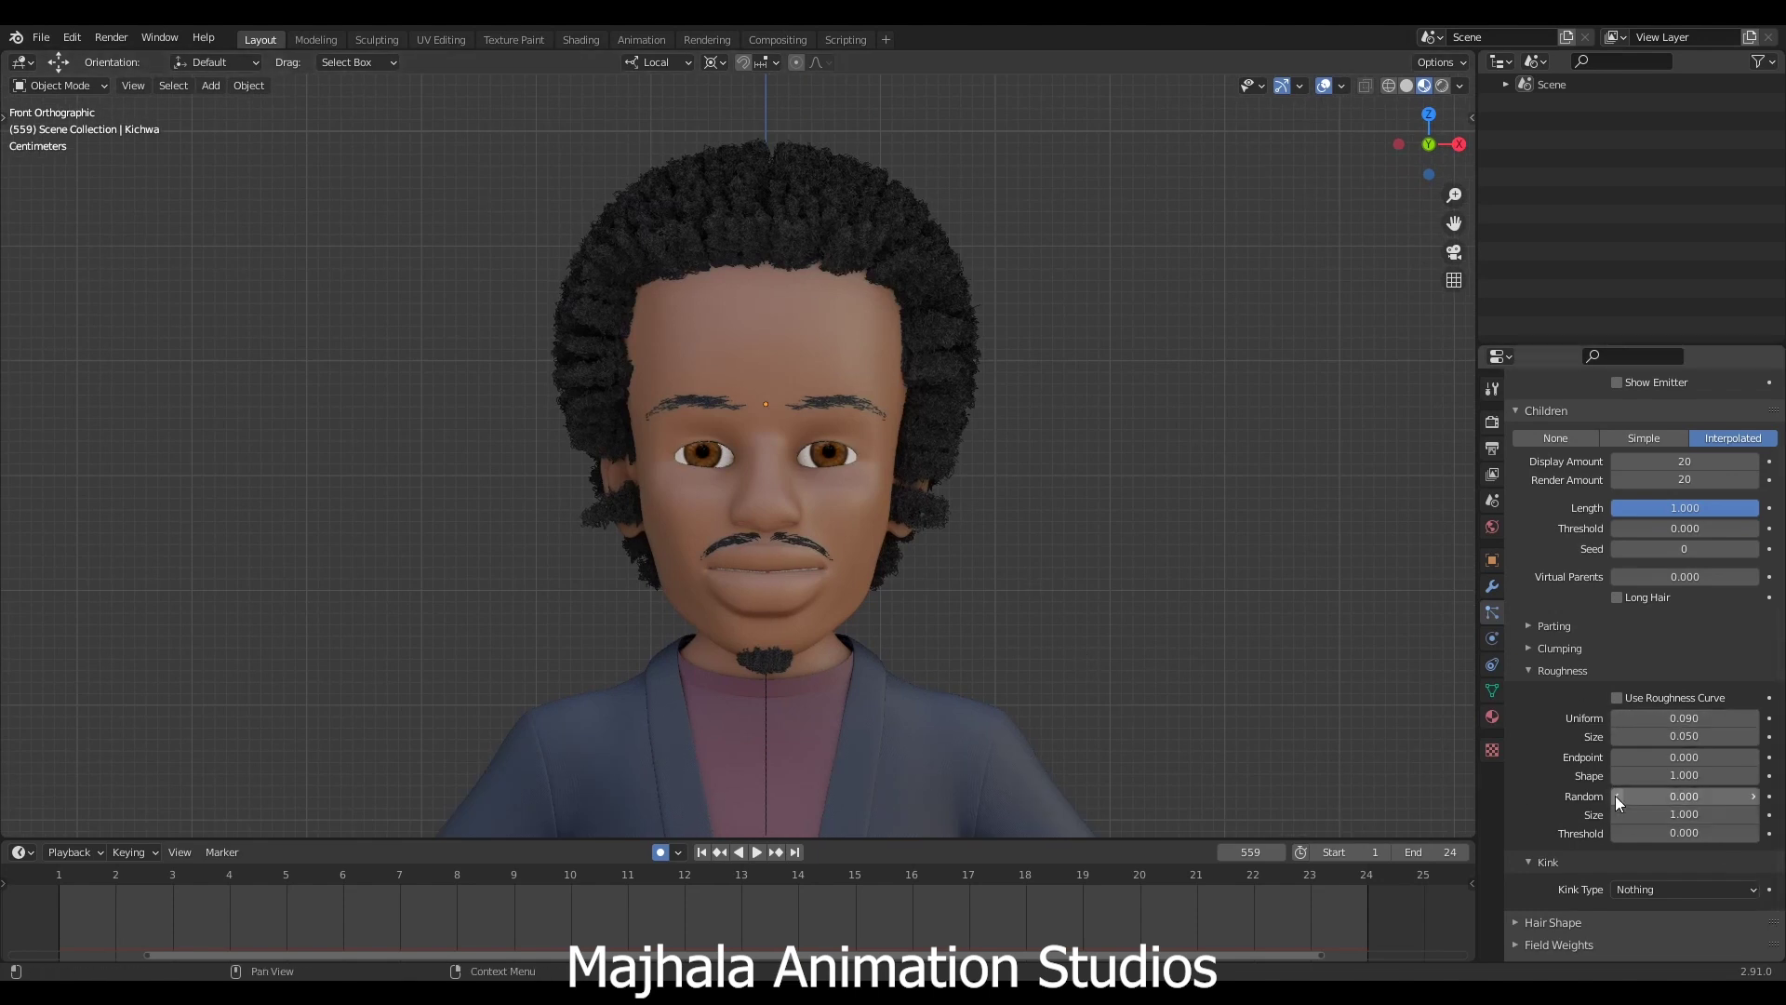
Try a Random roughness of 0.5 on the hair children and inspect the hair from the front.
click(1680, 796)
text(.5)
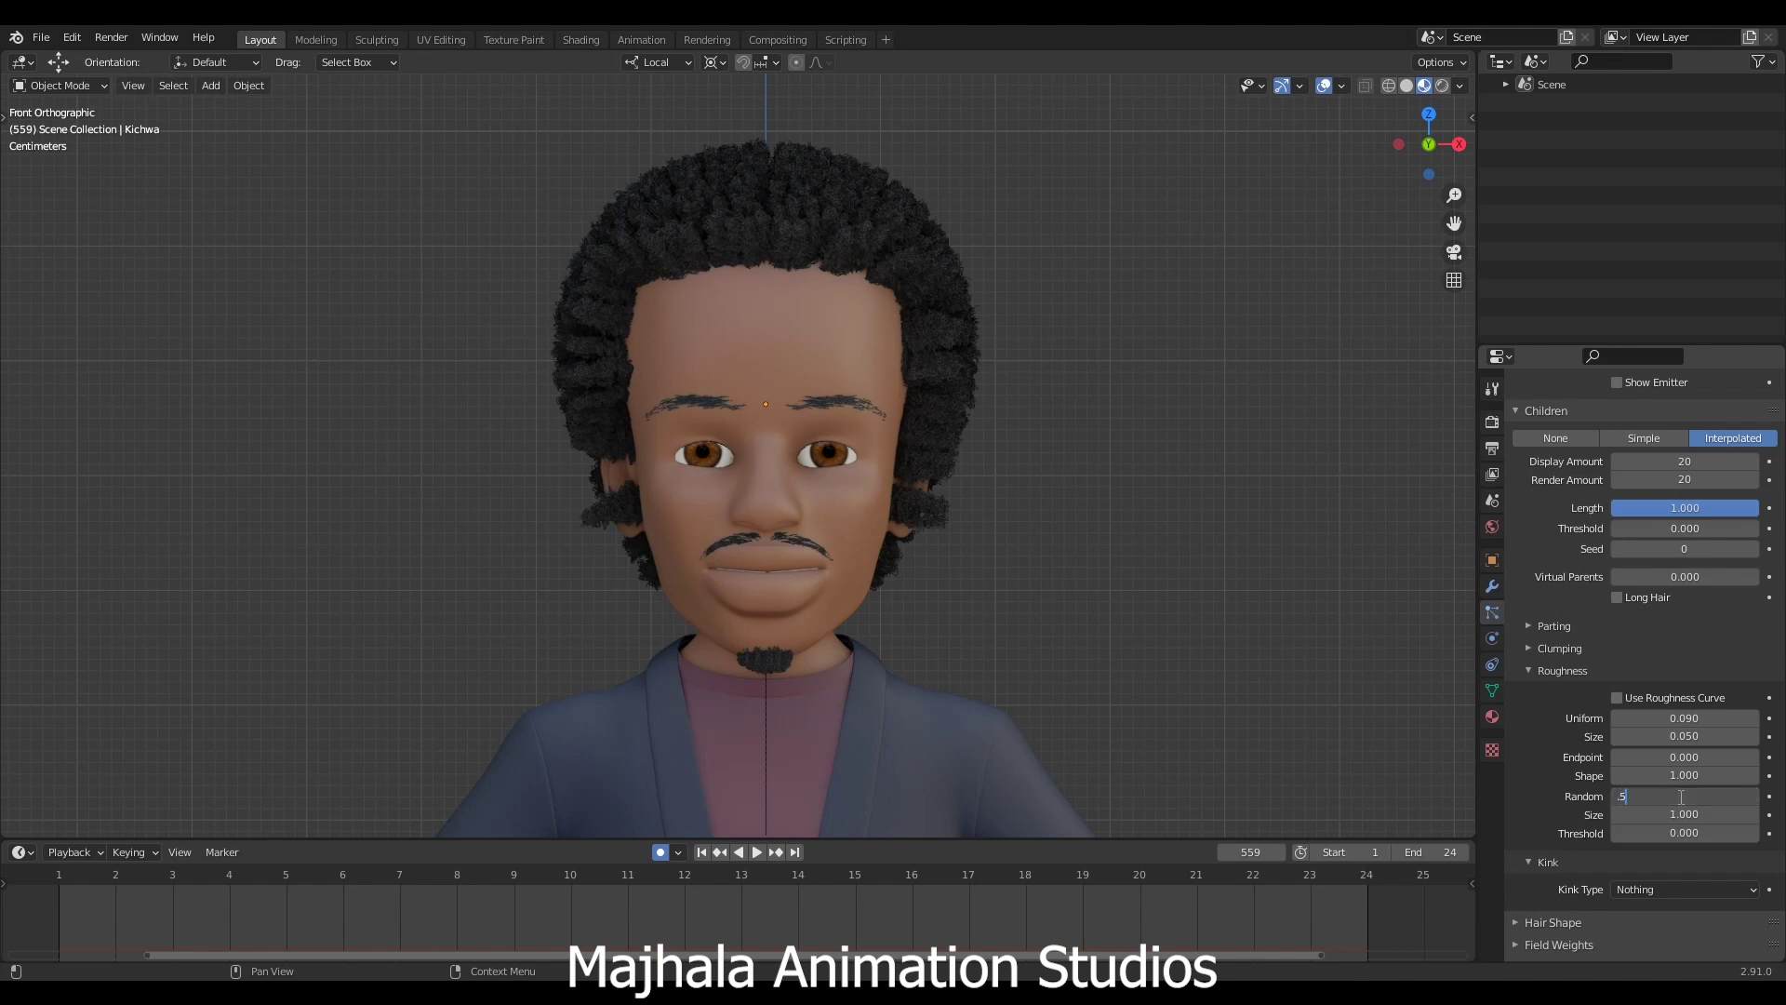
key(Return)
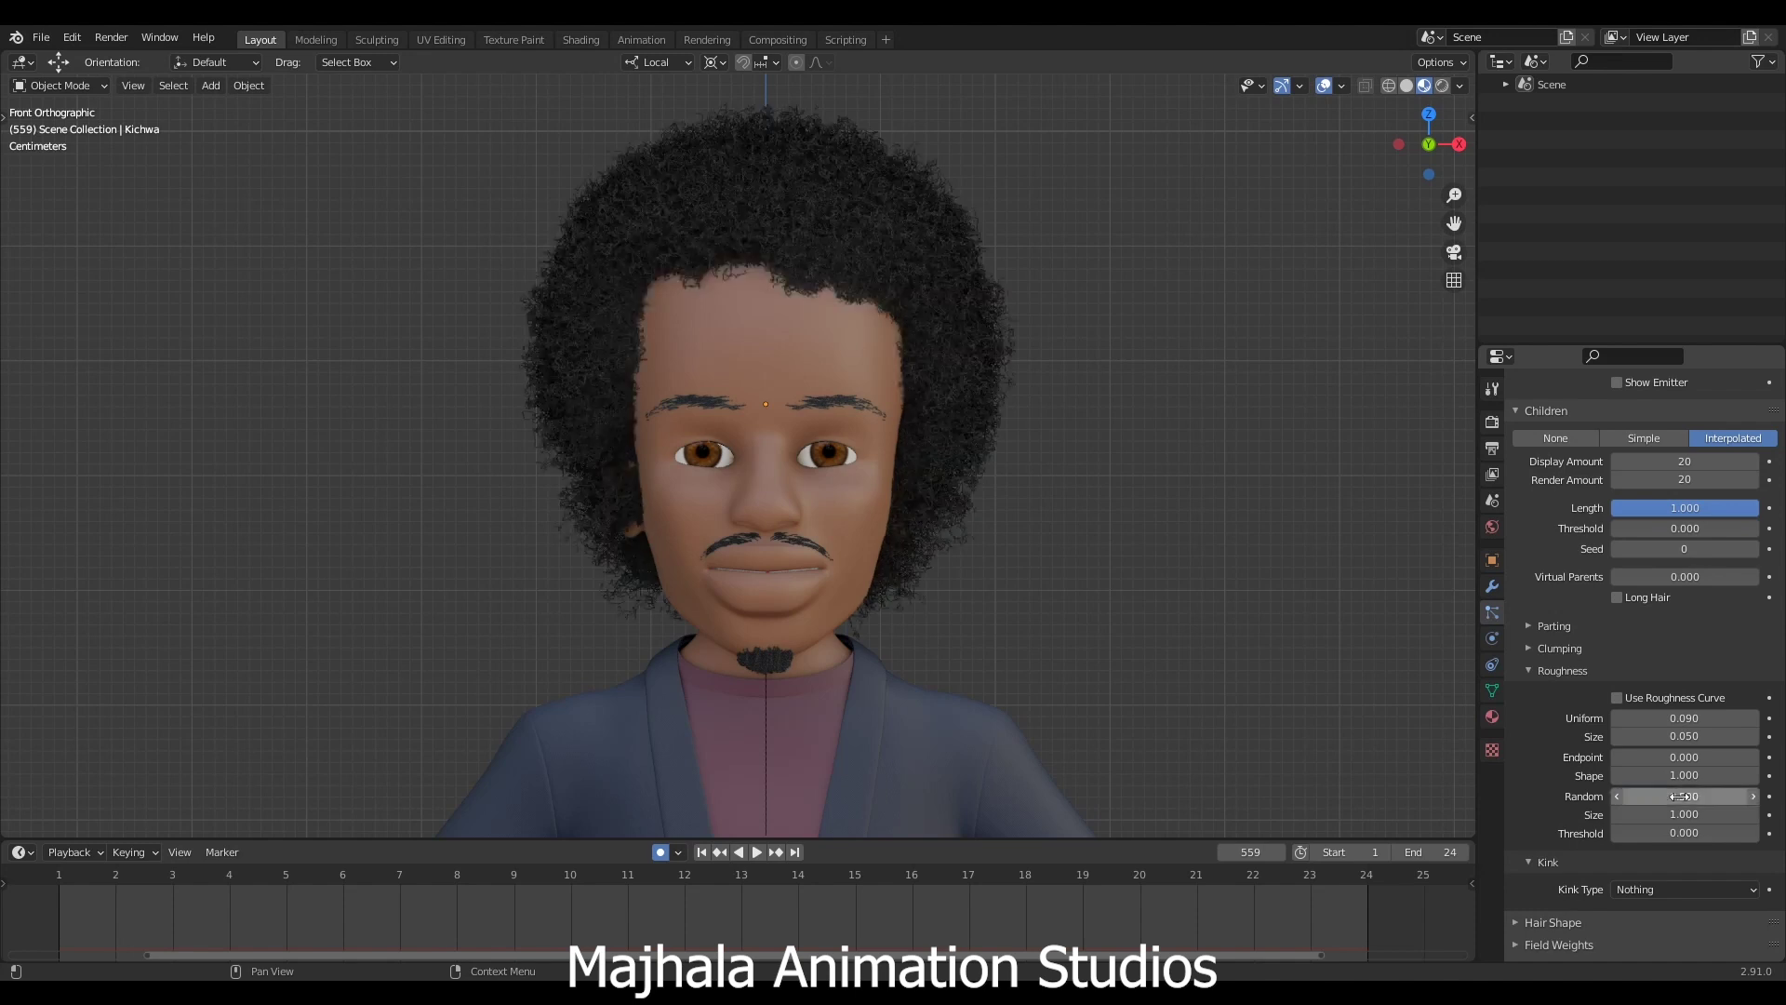
scroll(789, 279, up, 3)
shift+scroll(894, 353, up, 4)
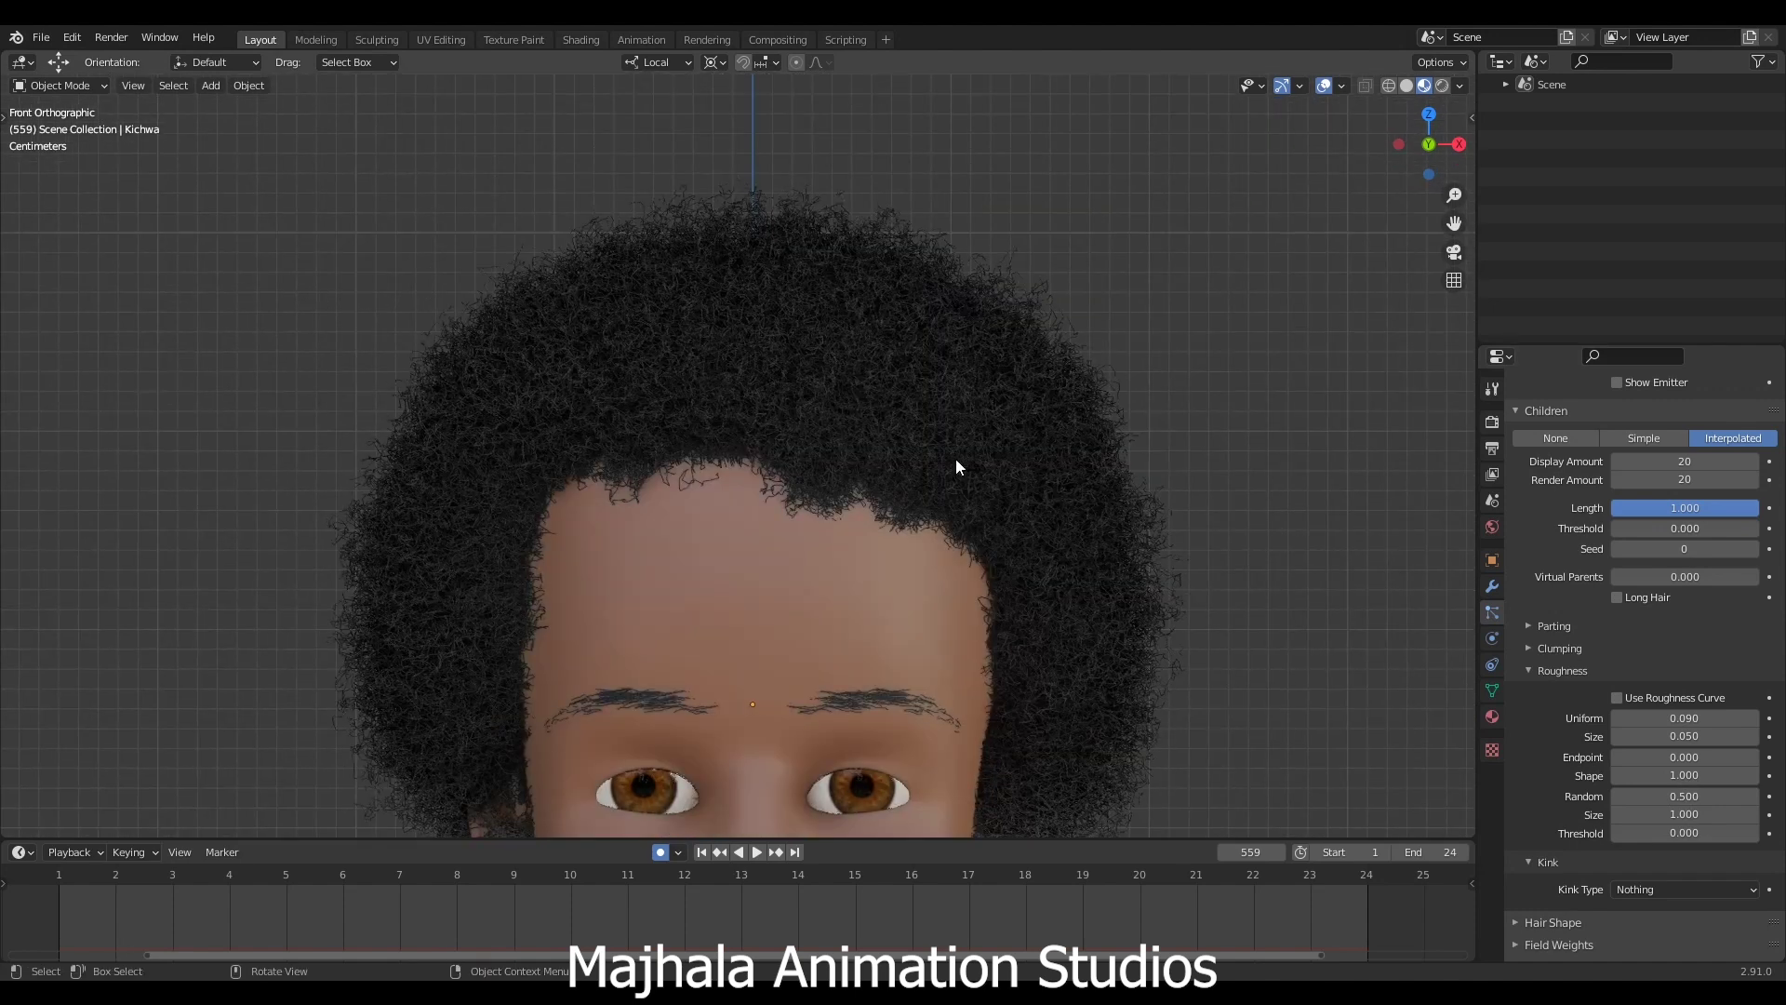
scroll(902, 350, down, 3)
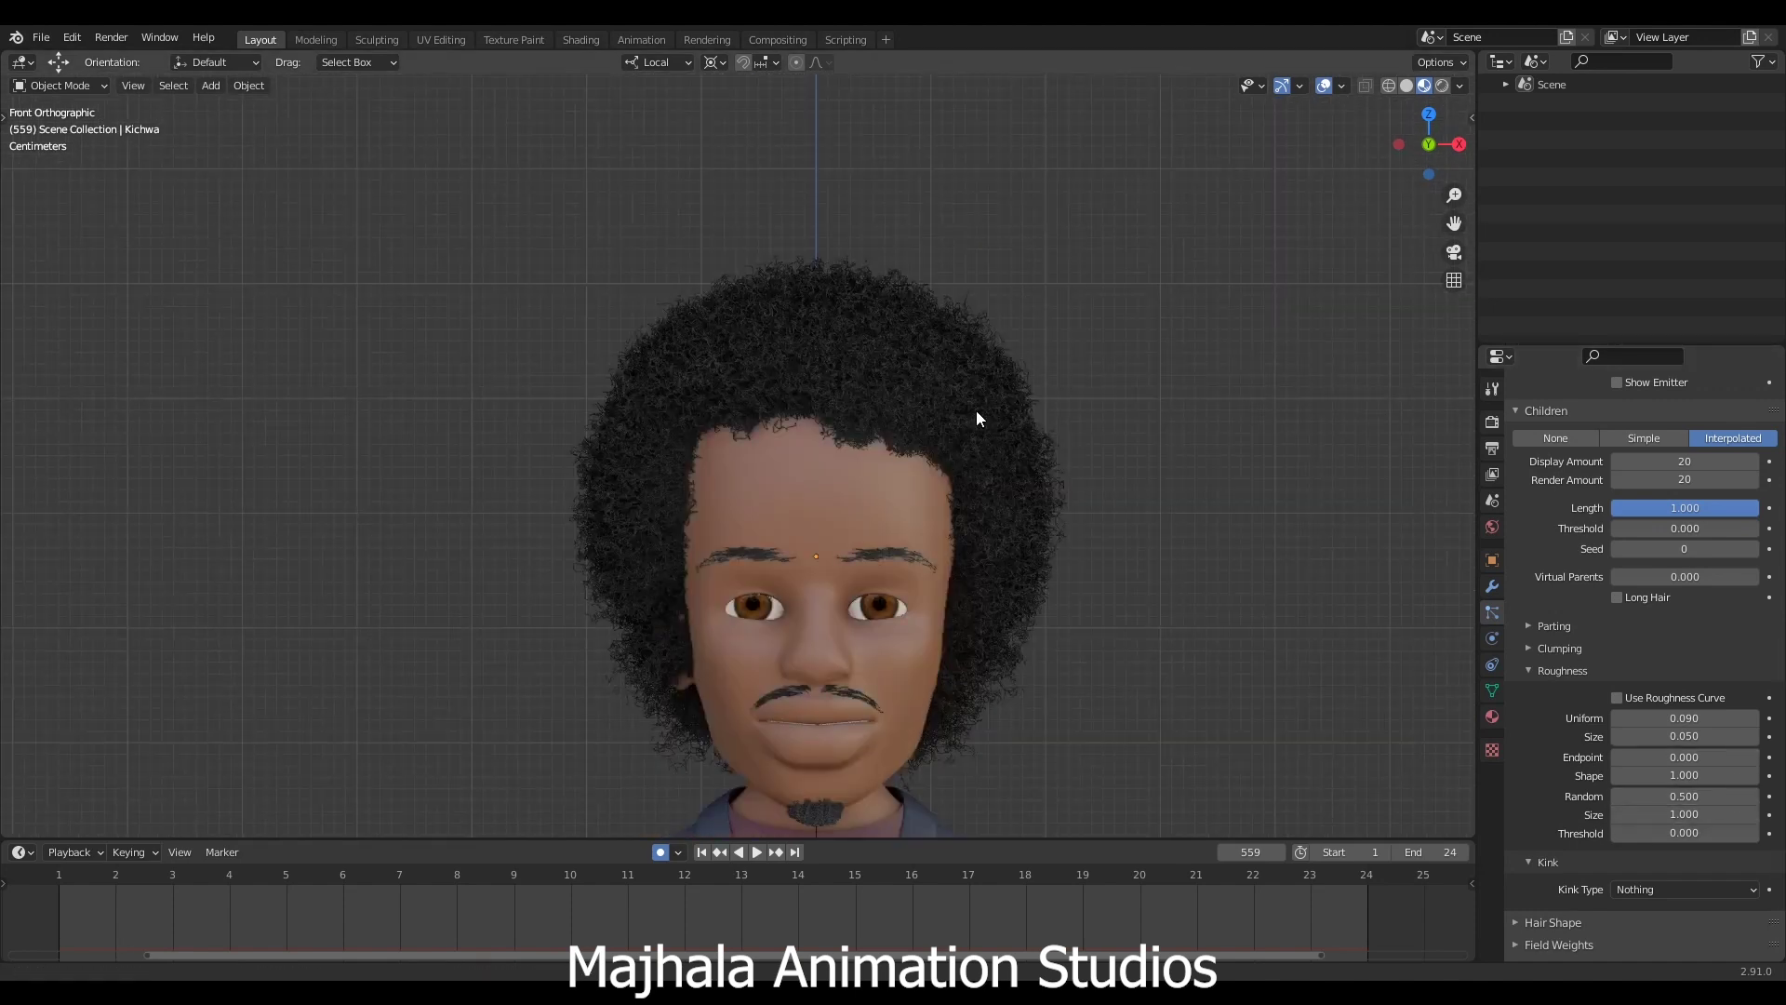
shift+scroll(977, 419, down, 1)
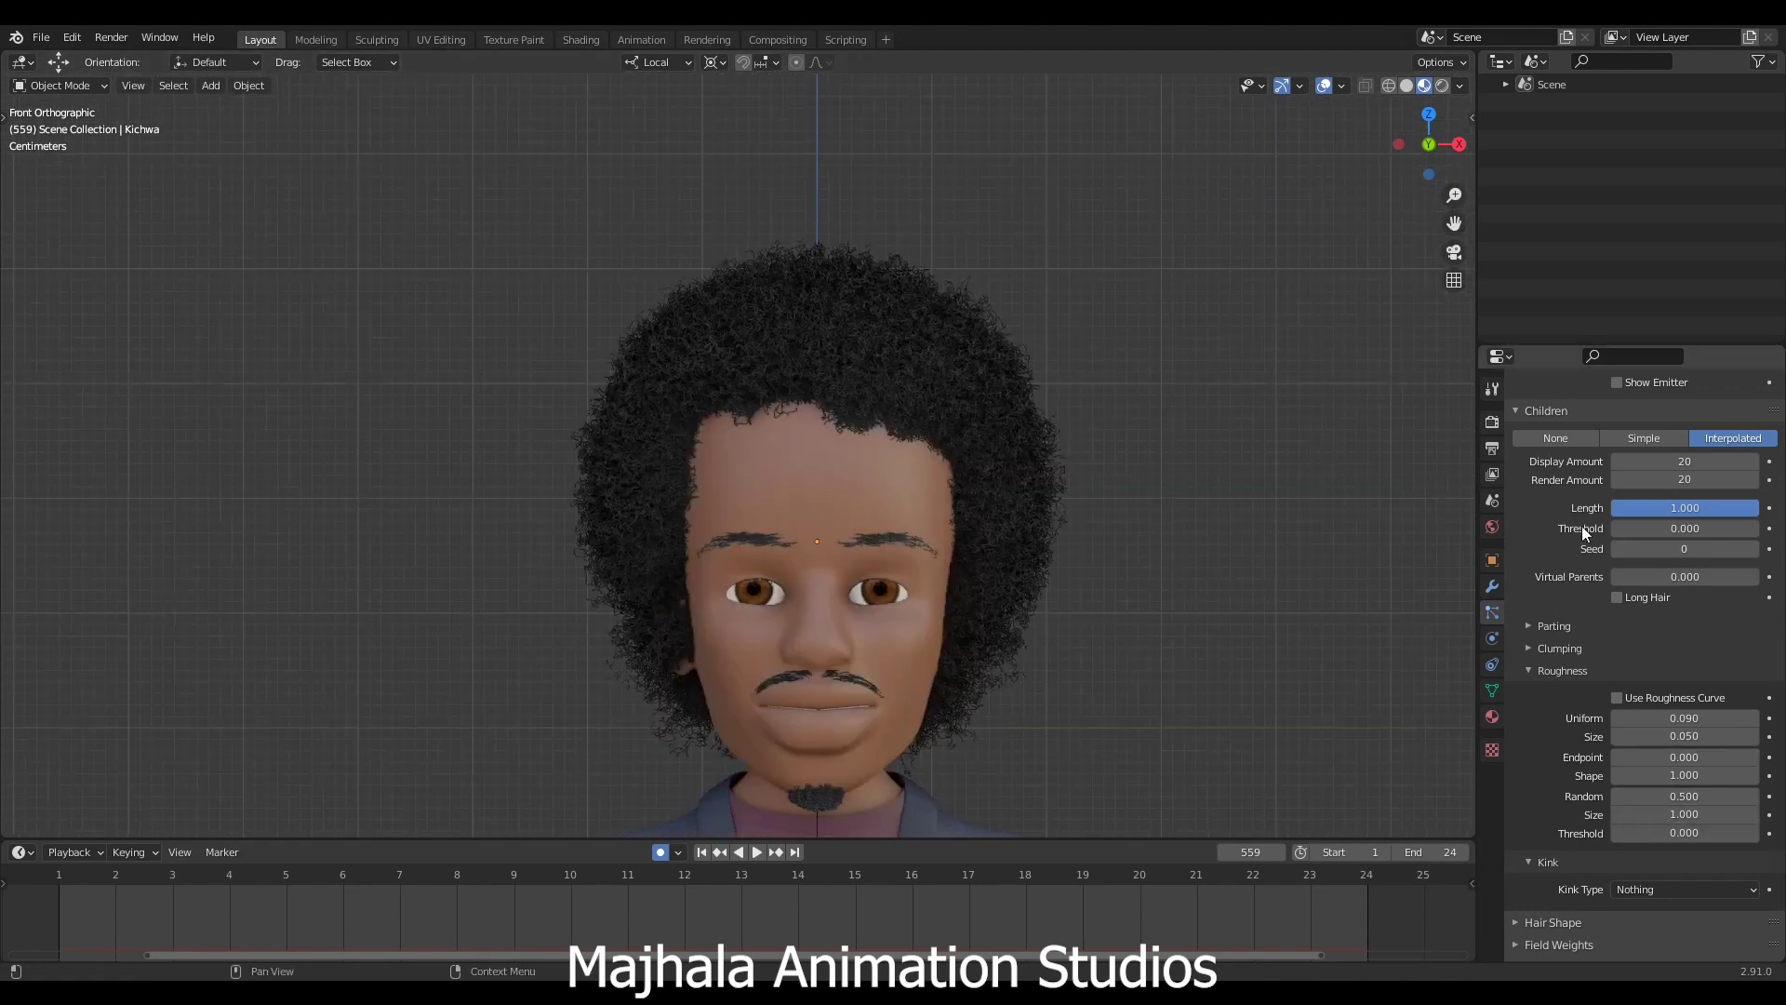
Set the children's Uniform roughness to 0.05 and the Random roughness to 0.01.
click(1664, 719)
text(0.05)
key(Return)
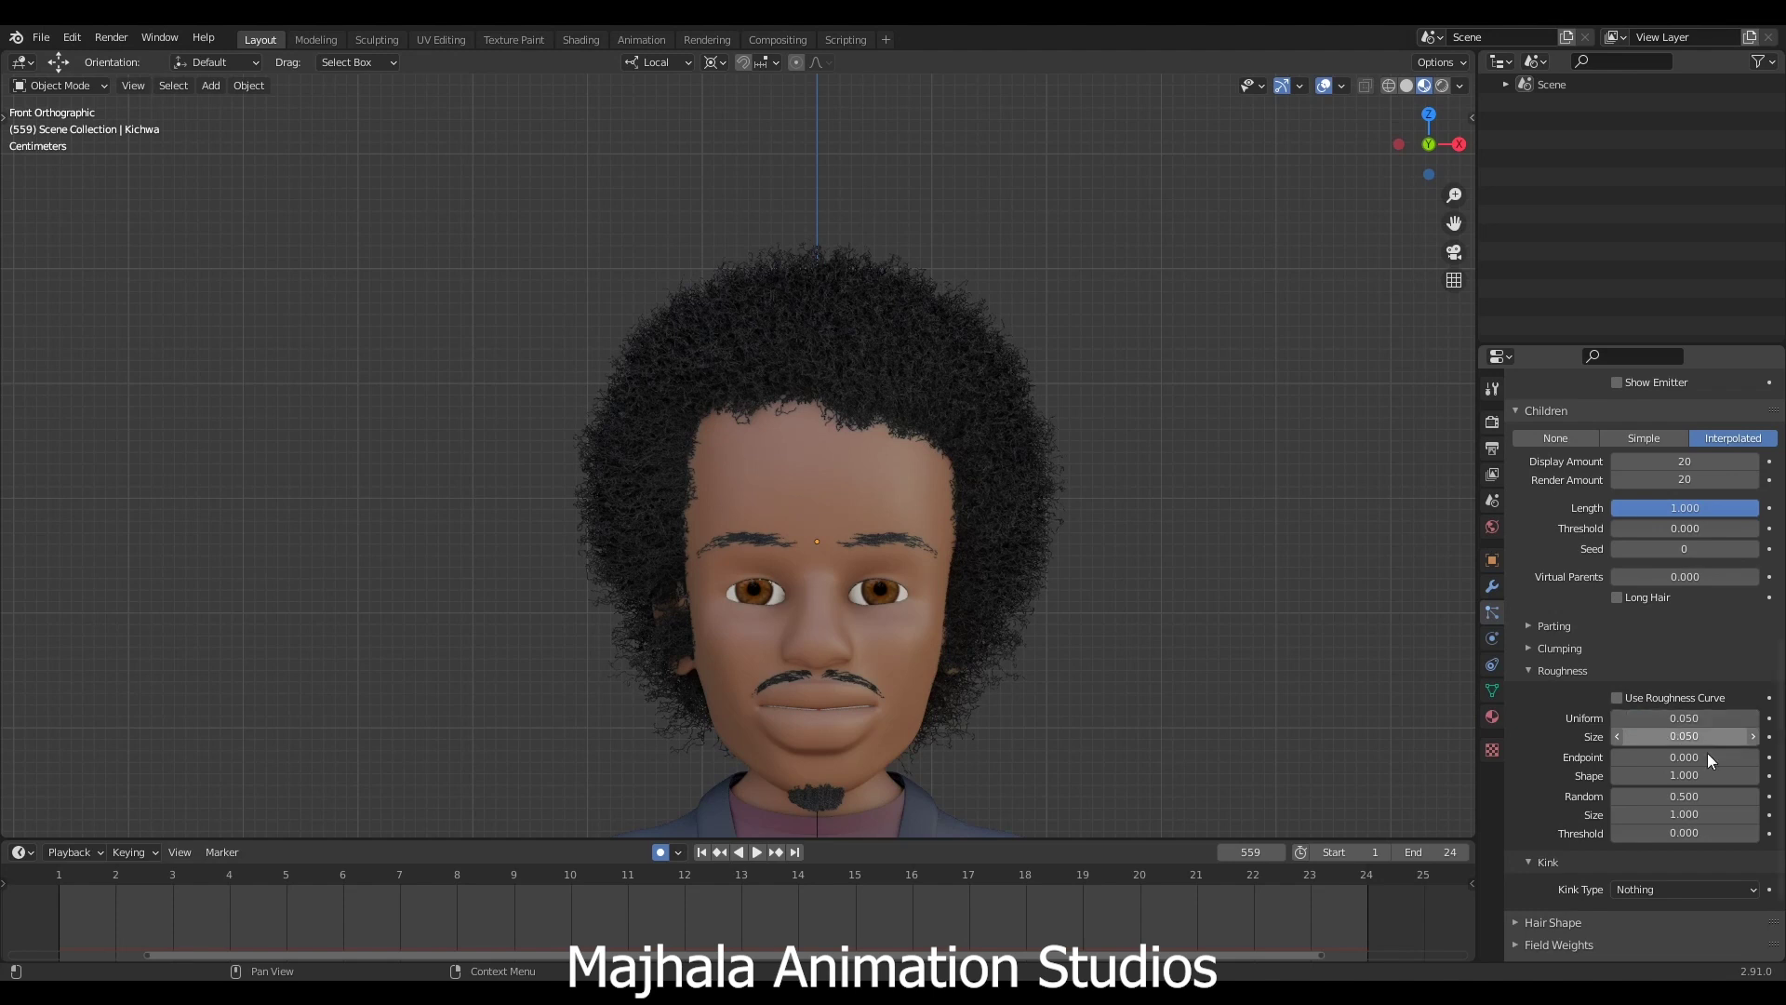
click(1671, 796)
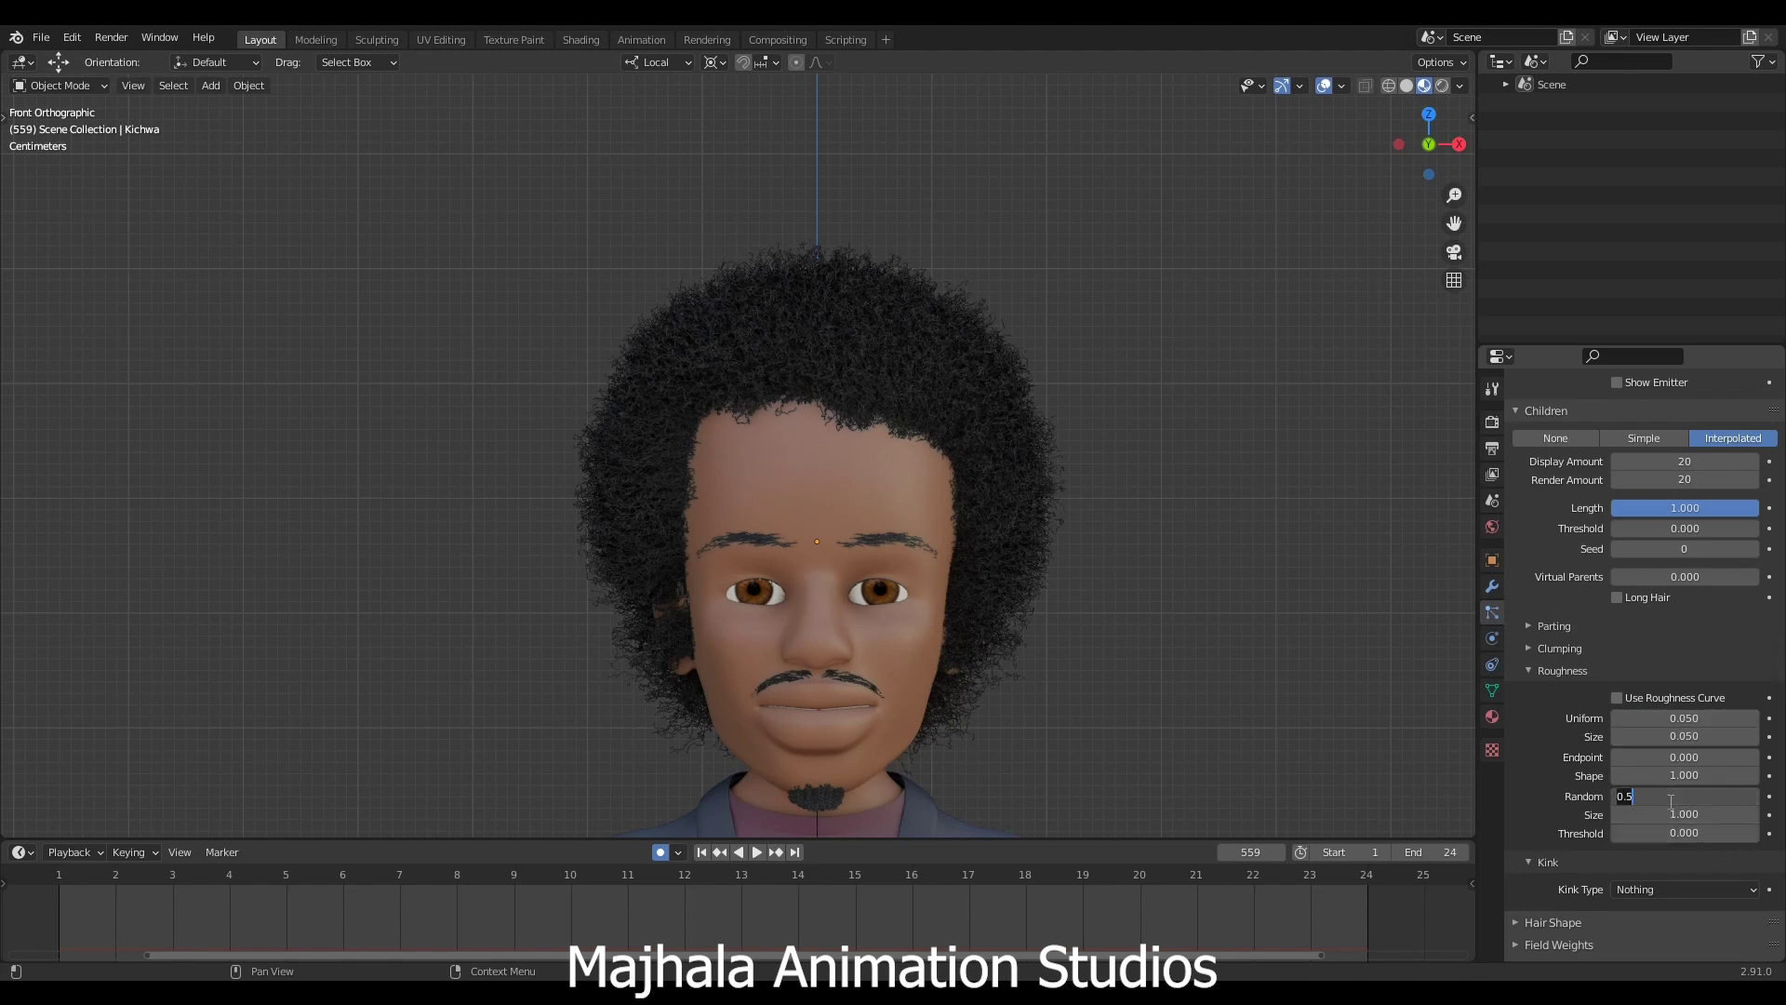
text(.01)
key(Return)
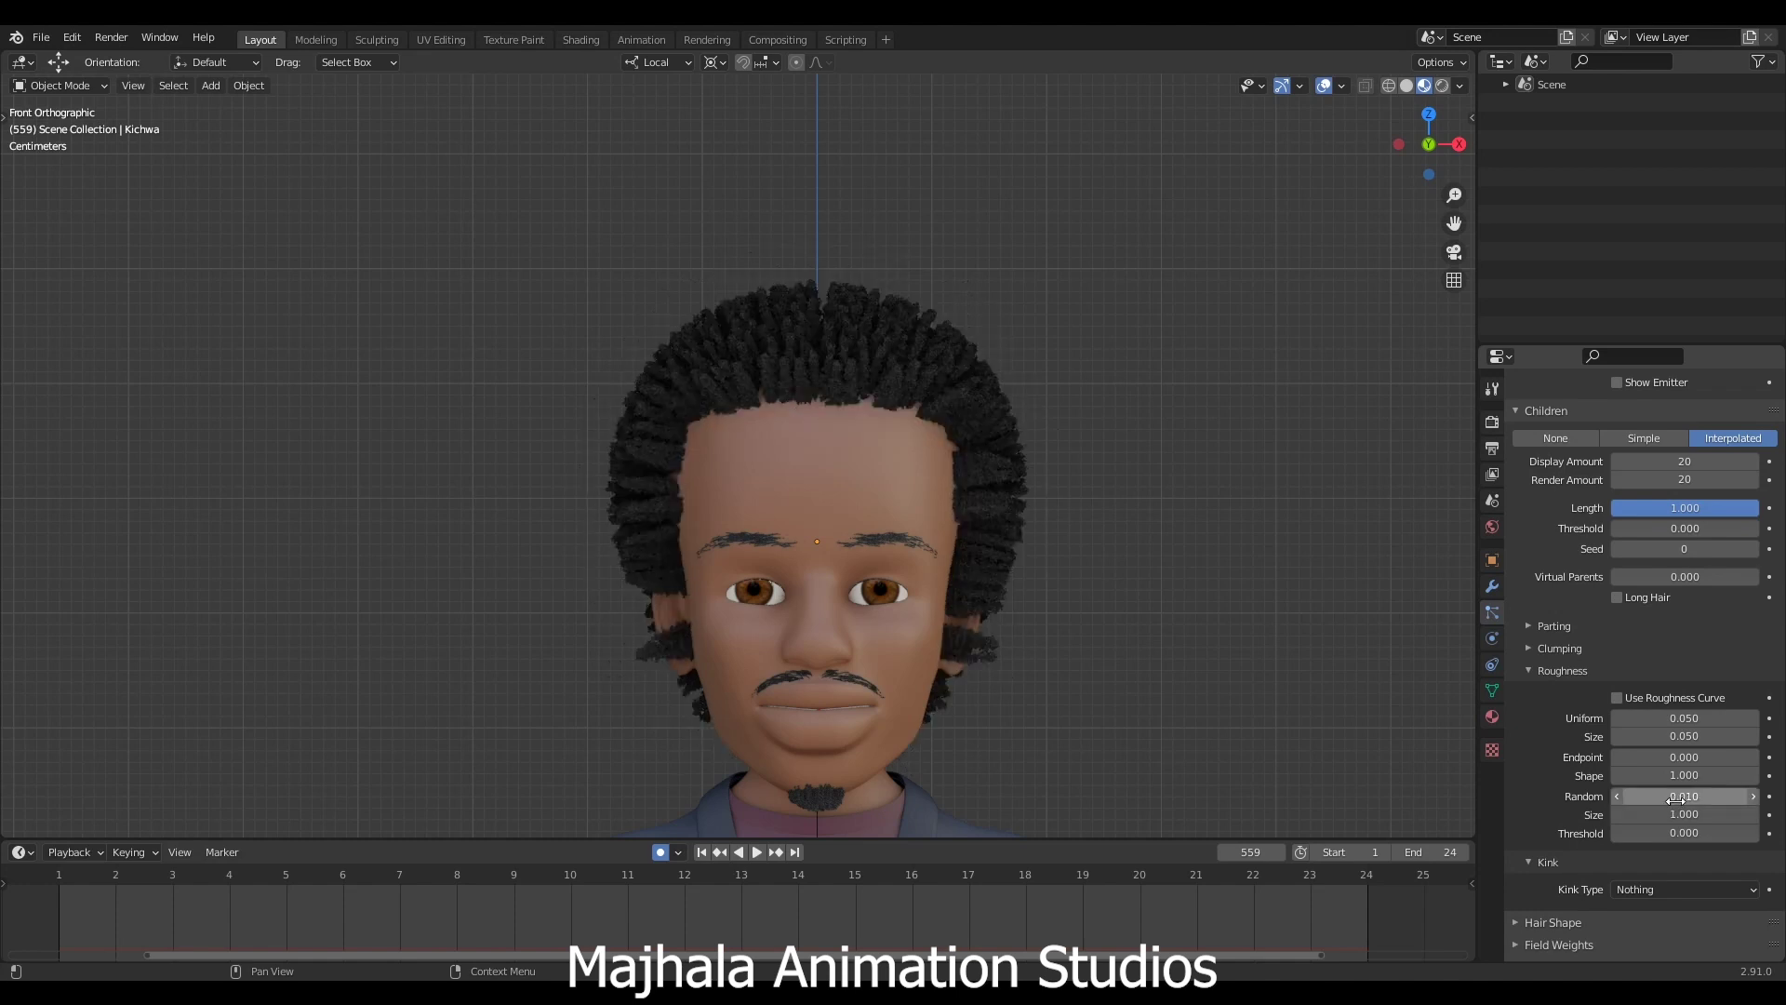
scroll(841, 327, up, 8)
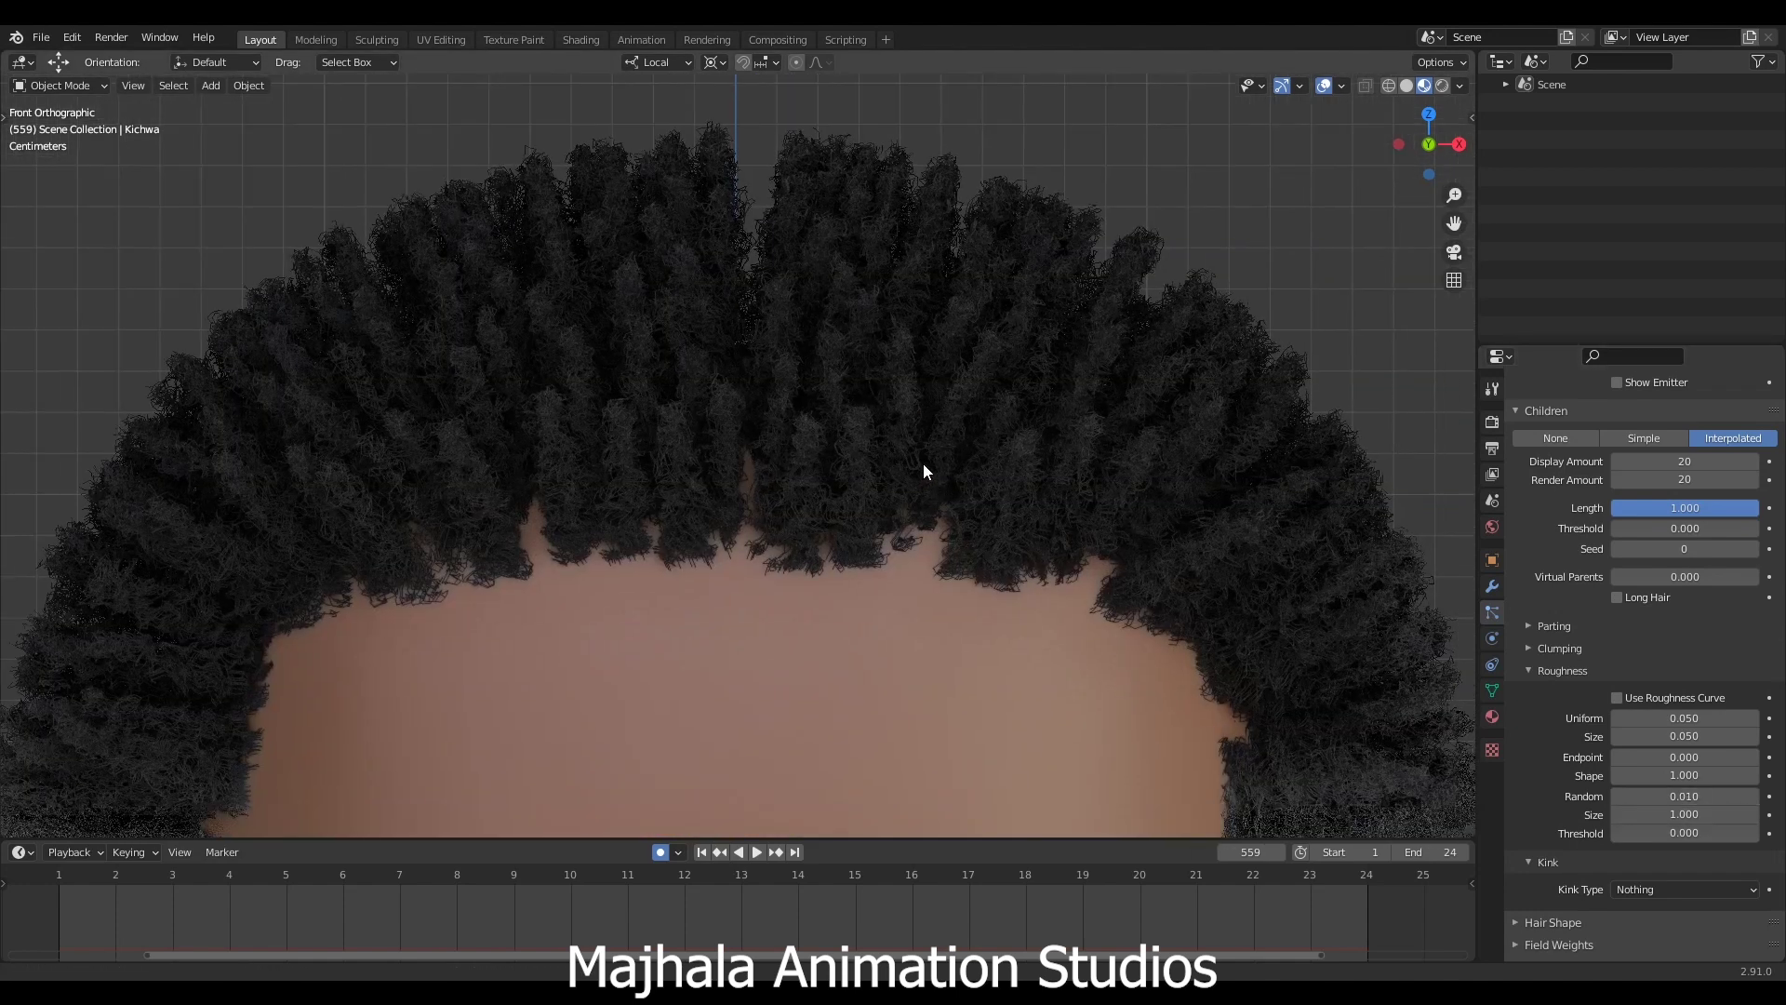
shift+middle_drag(923, 463, 773, 460)
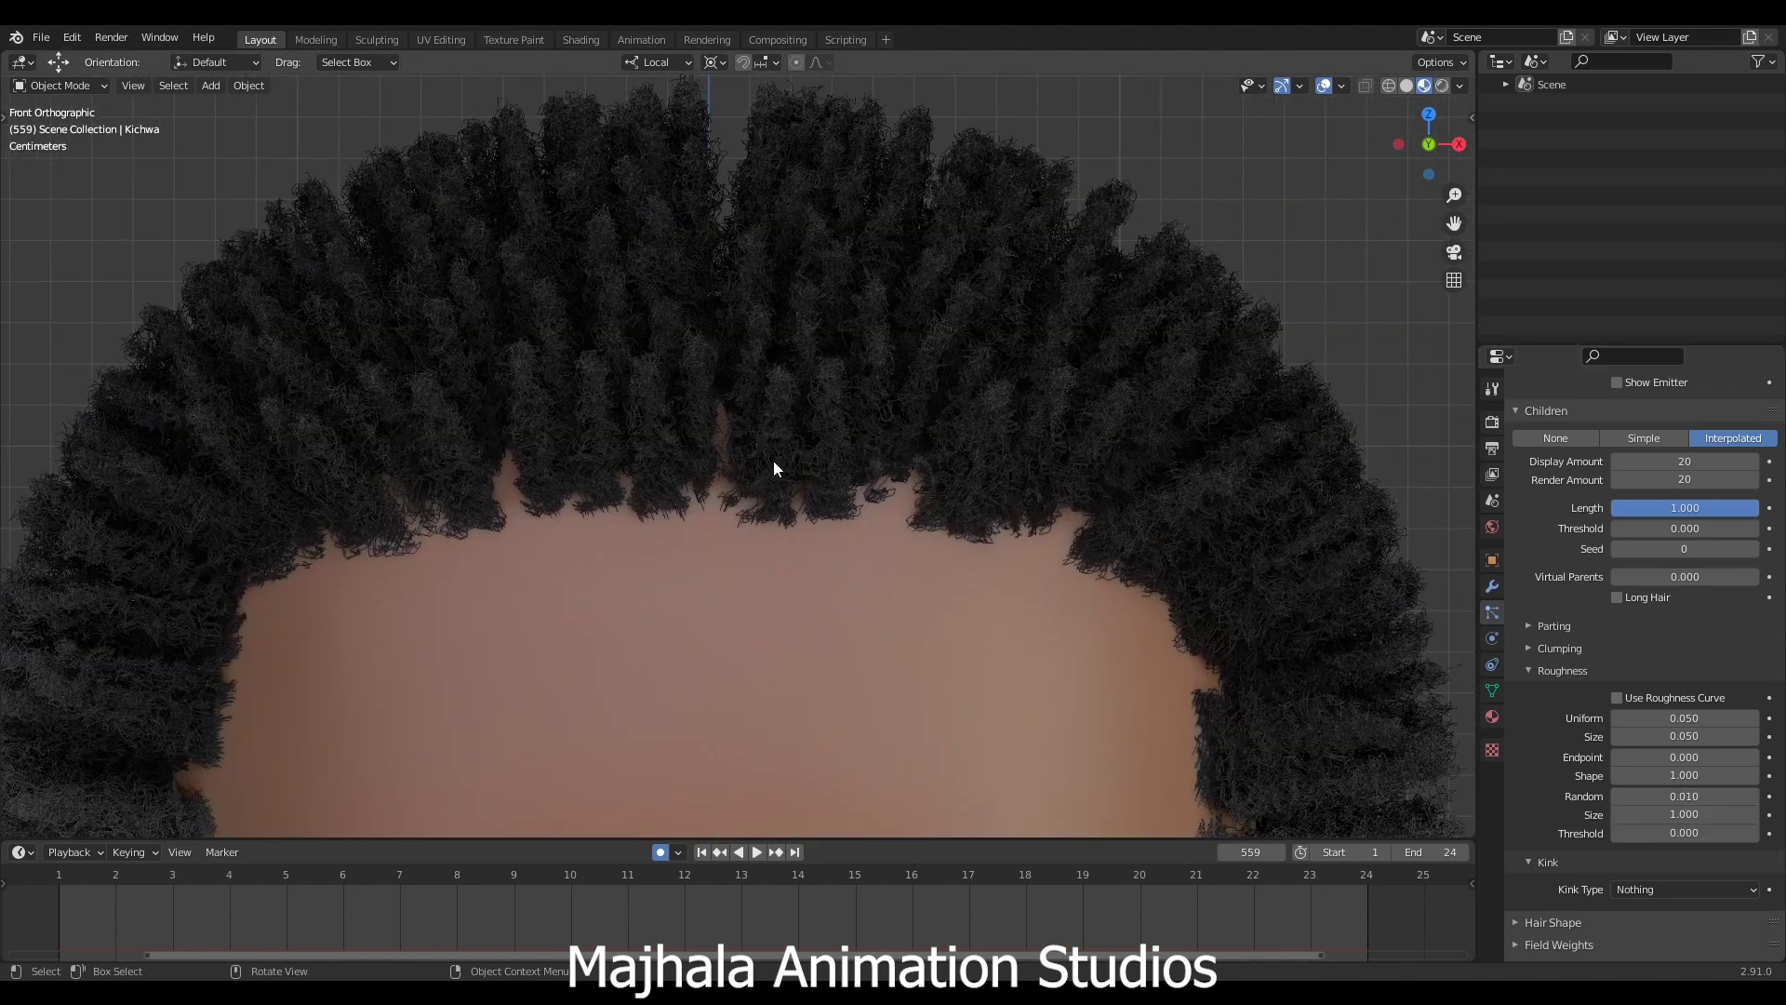
Set the random roughness Threshold to 0.1 and collapse the Roughness settings.
click(1683, 834)
text(1)
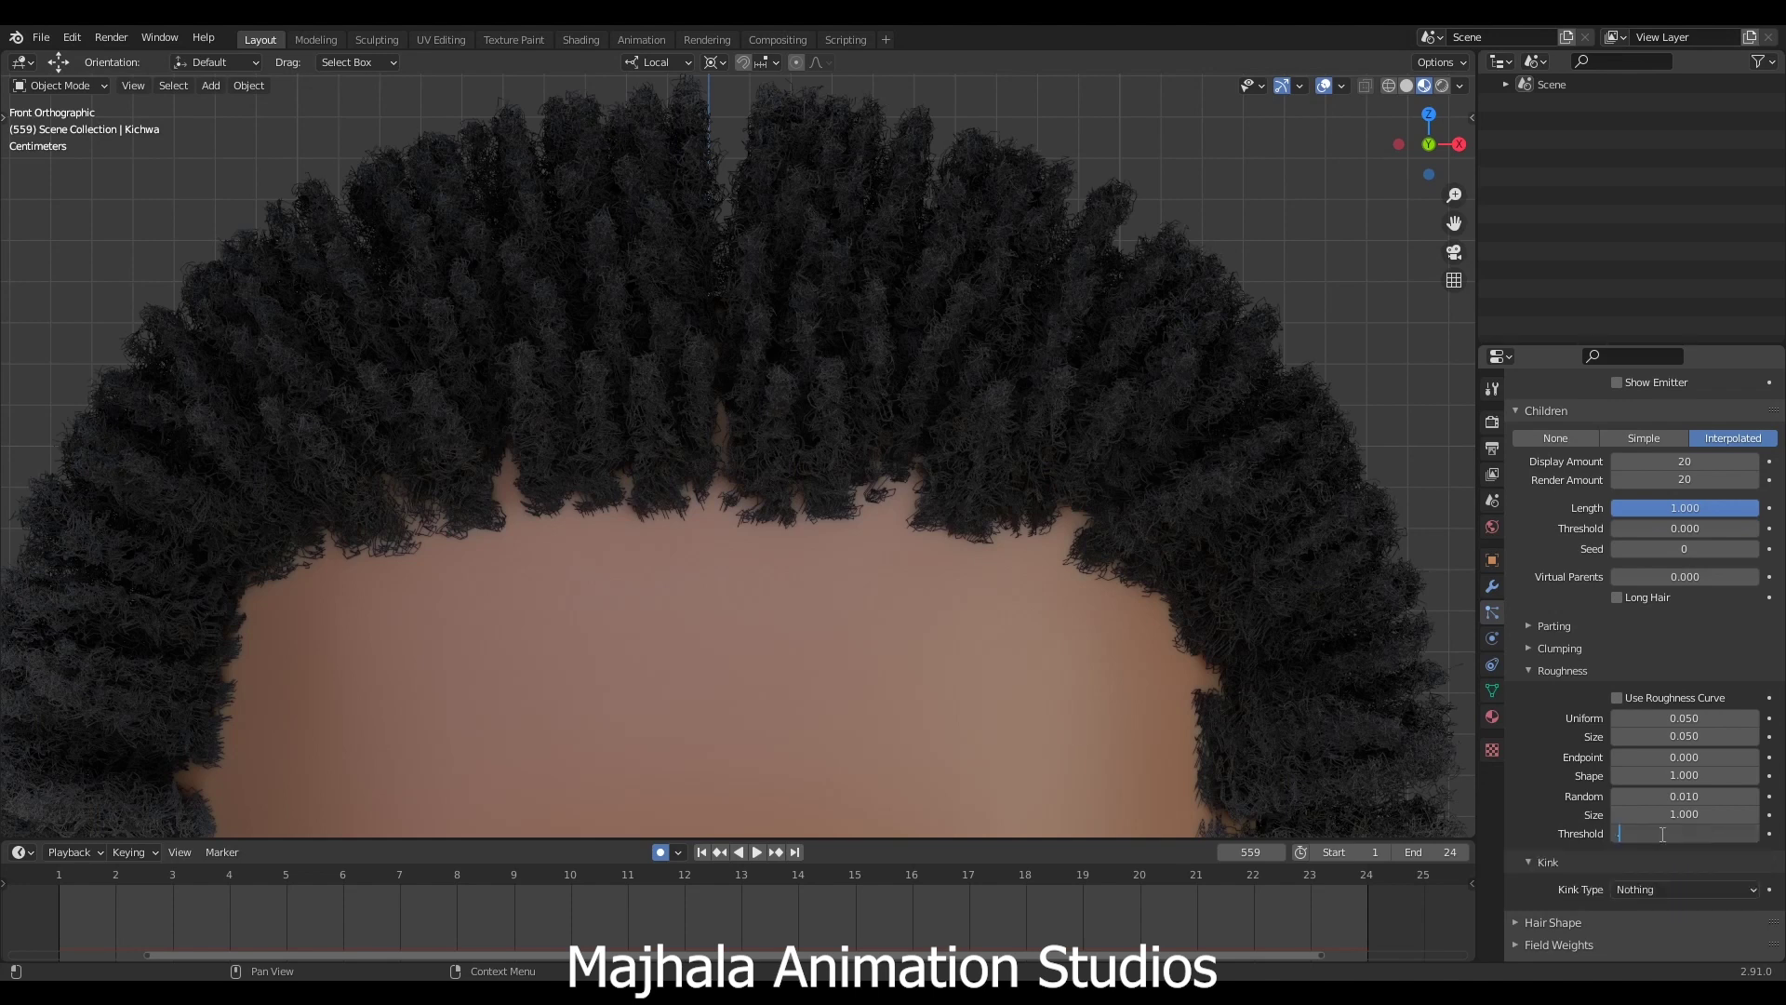
key(Return)
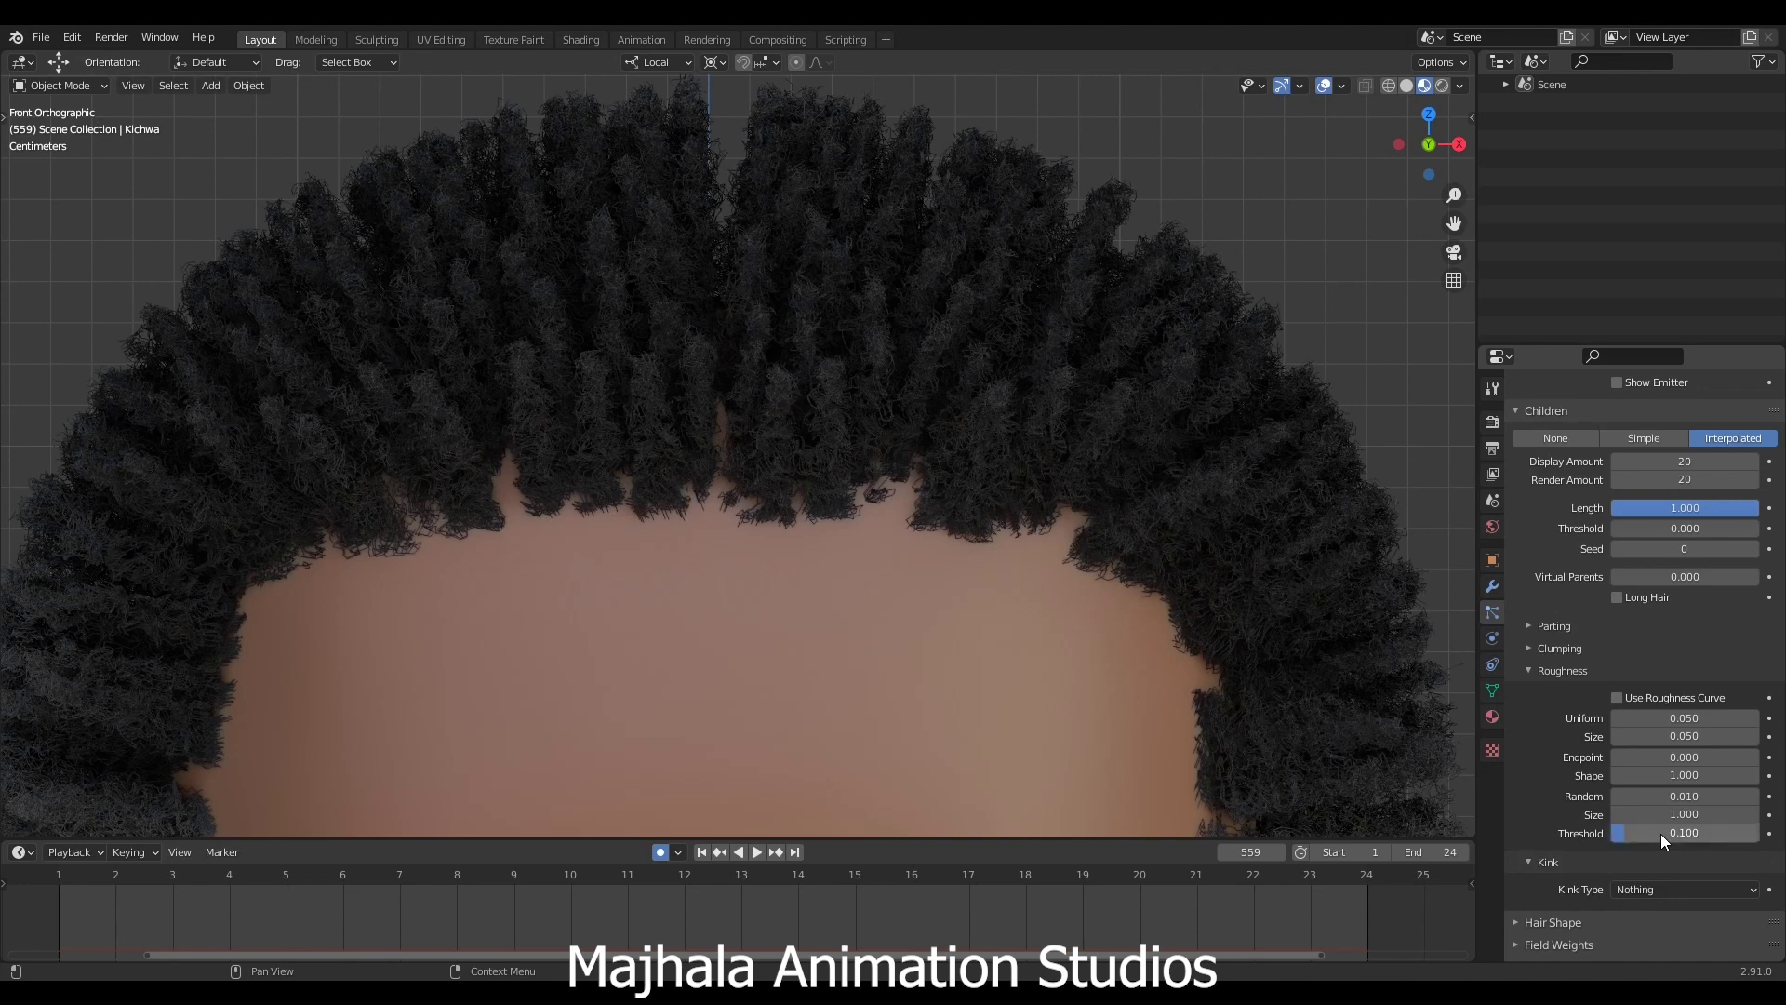
click(1529, 671)
scroll(796, 505, down, 5)
key(KP_Decimal)
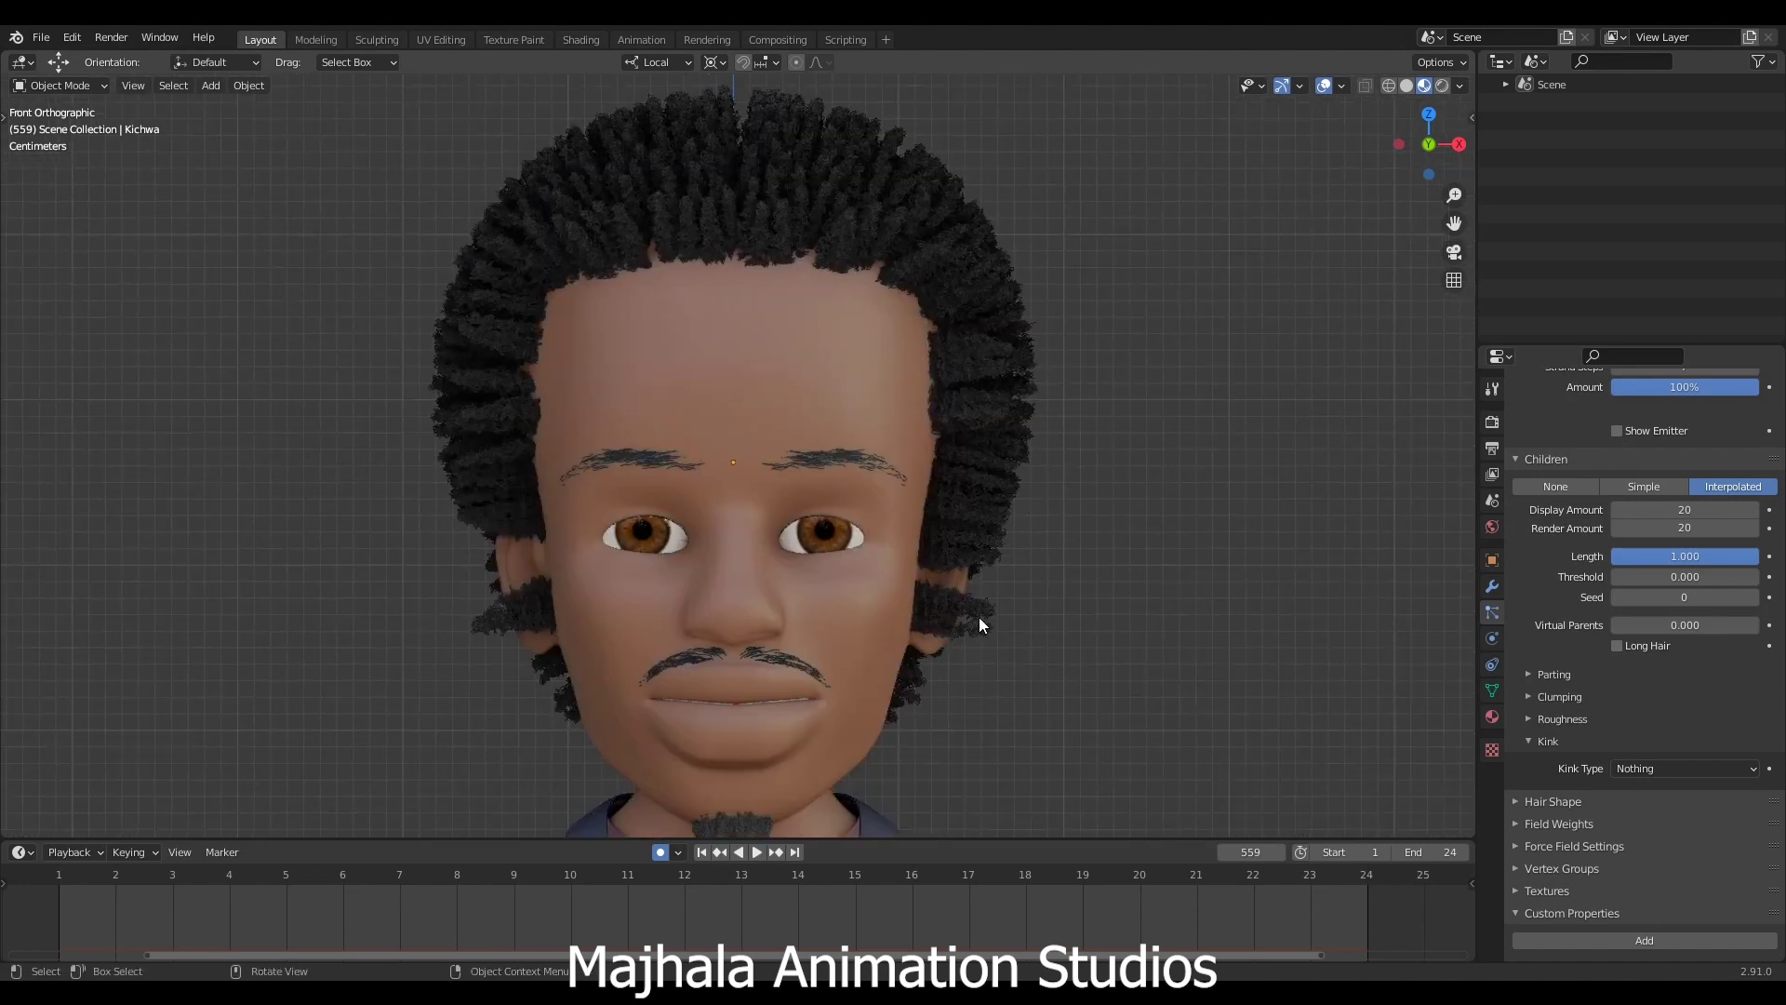
Set the children's Kink Type to Curl and check the hair from the front.
click(1655, 769)
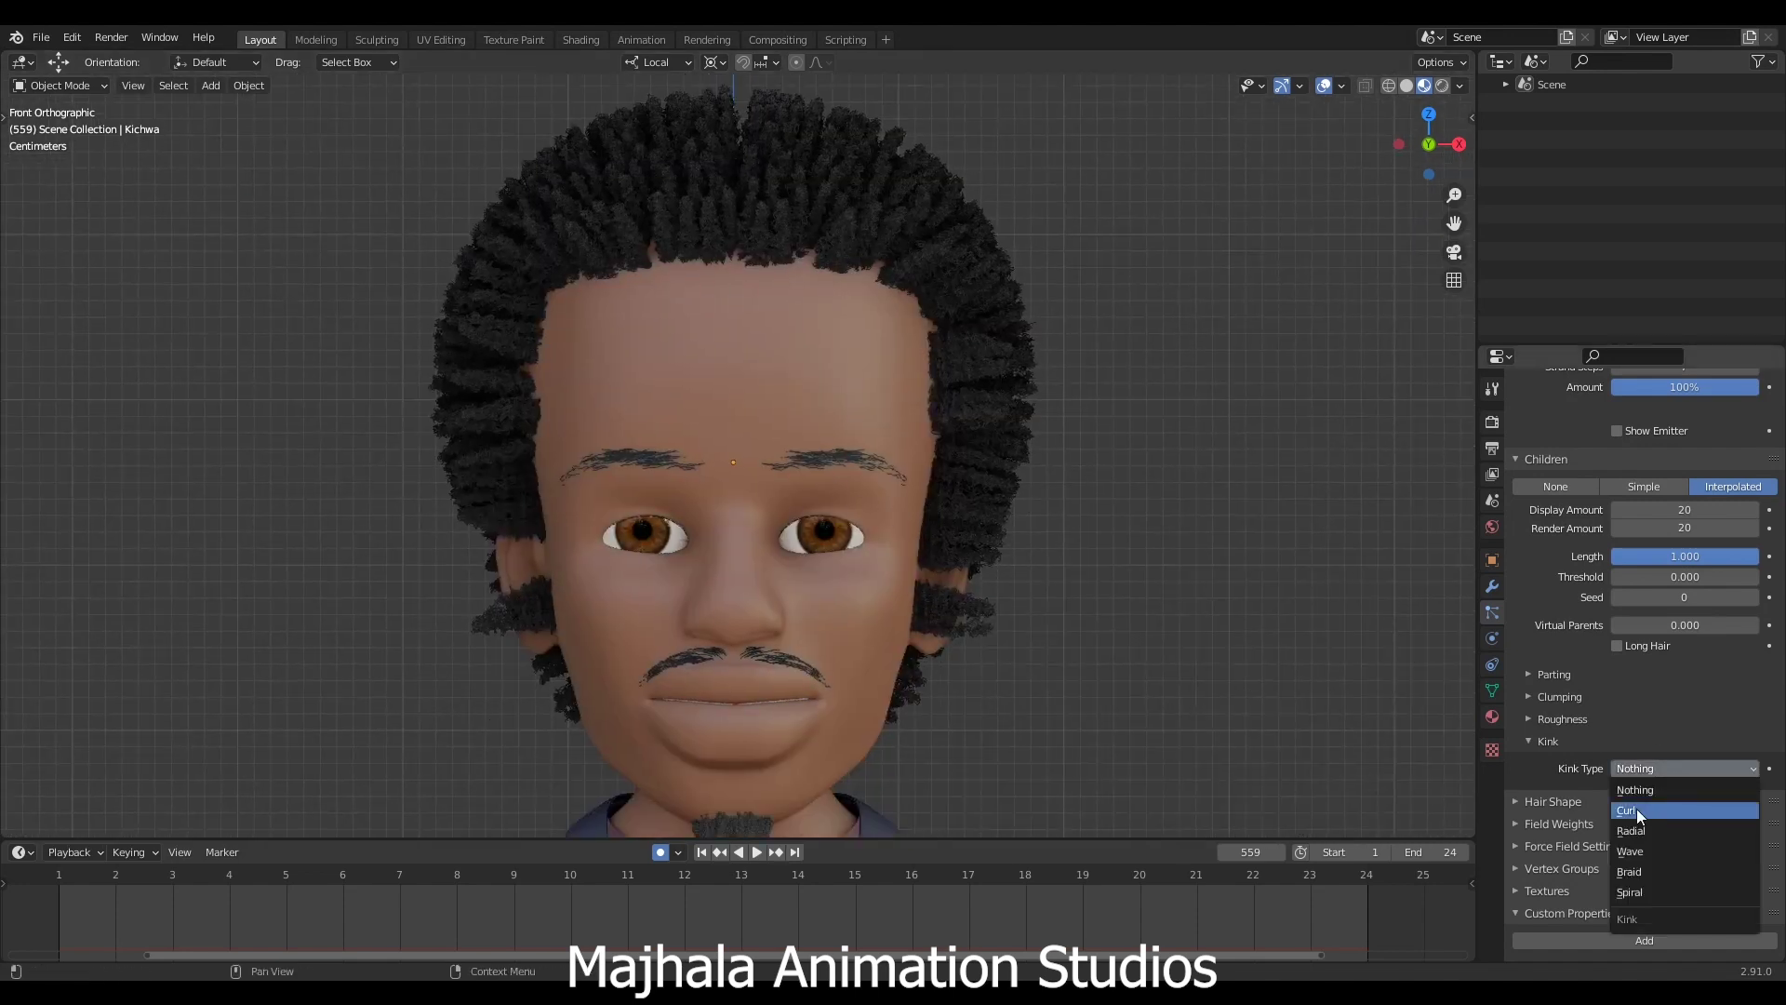
scroll(858, 403, down, 4)
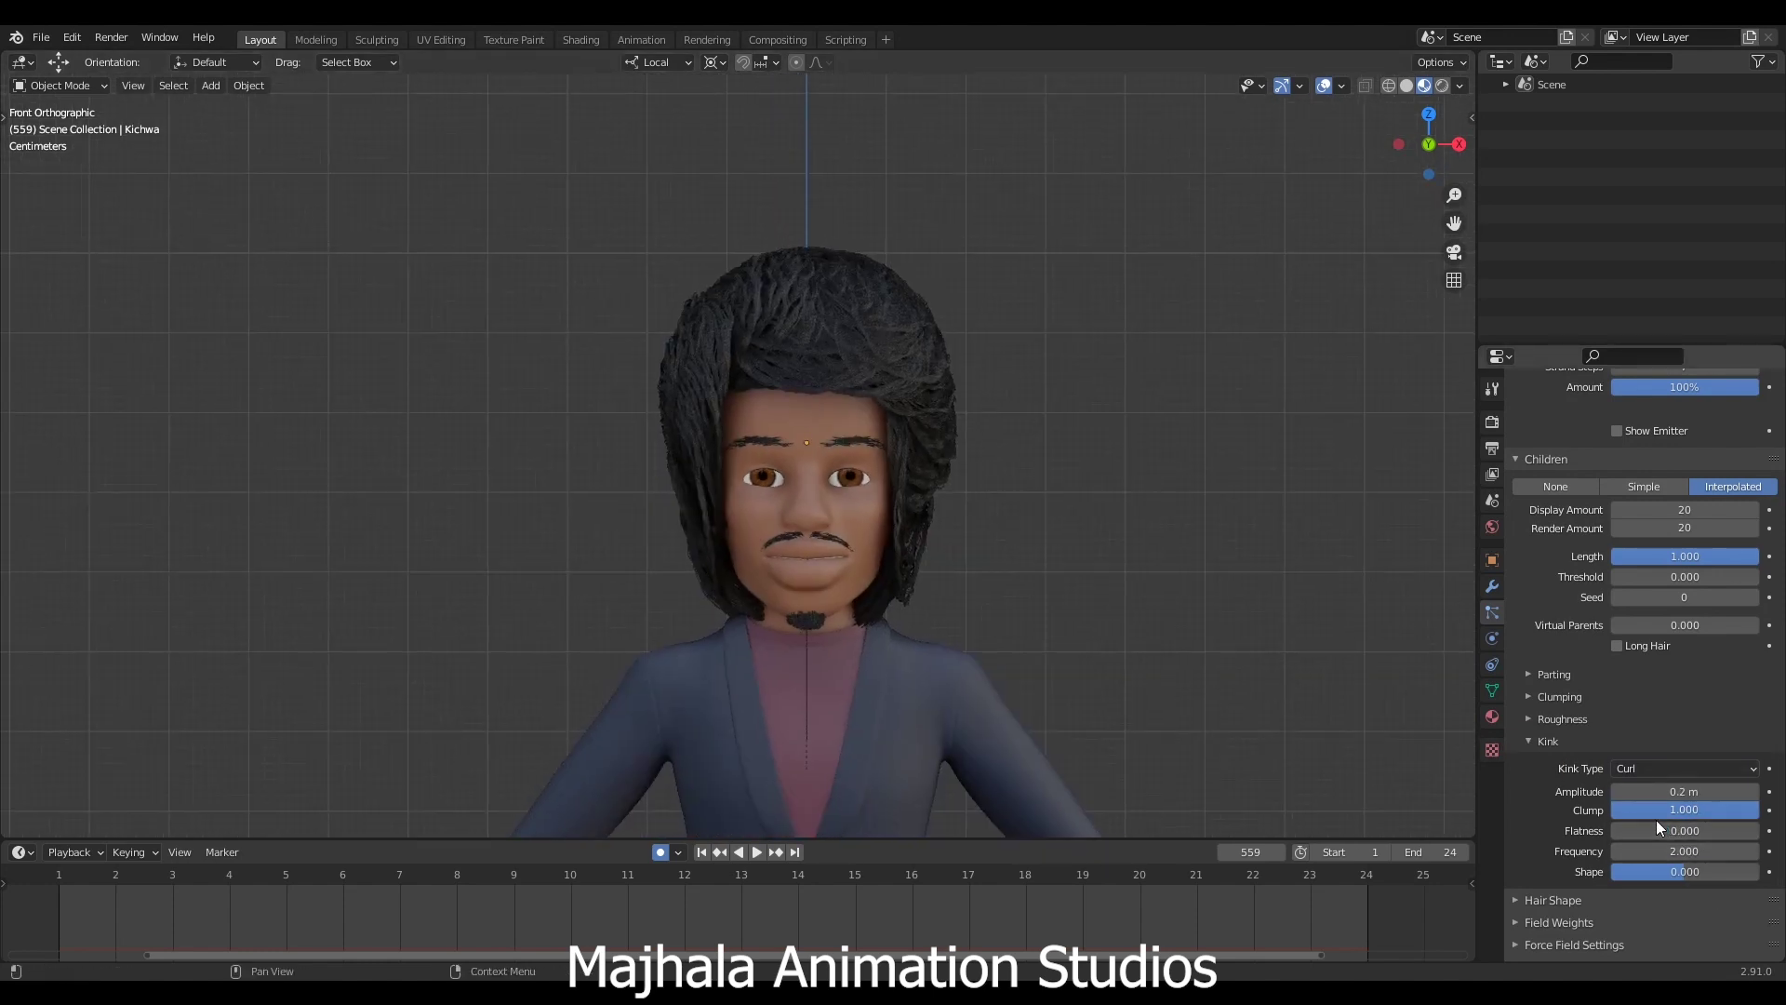
scroll(813, 338, up, 3)
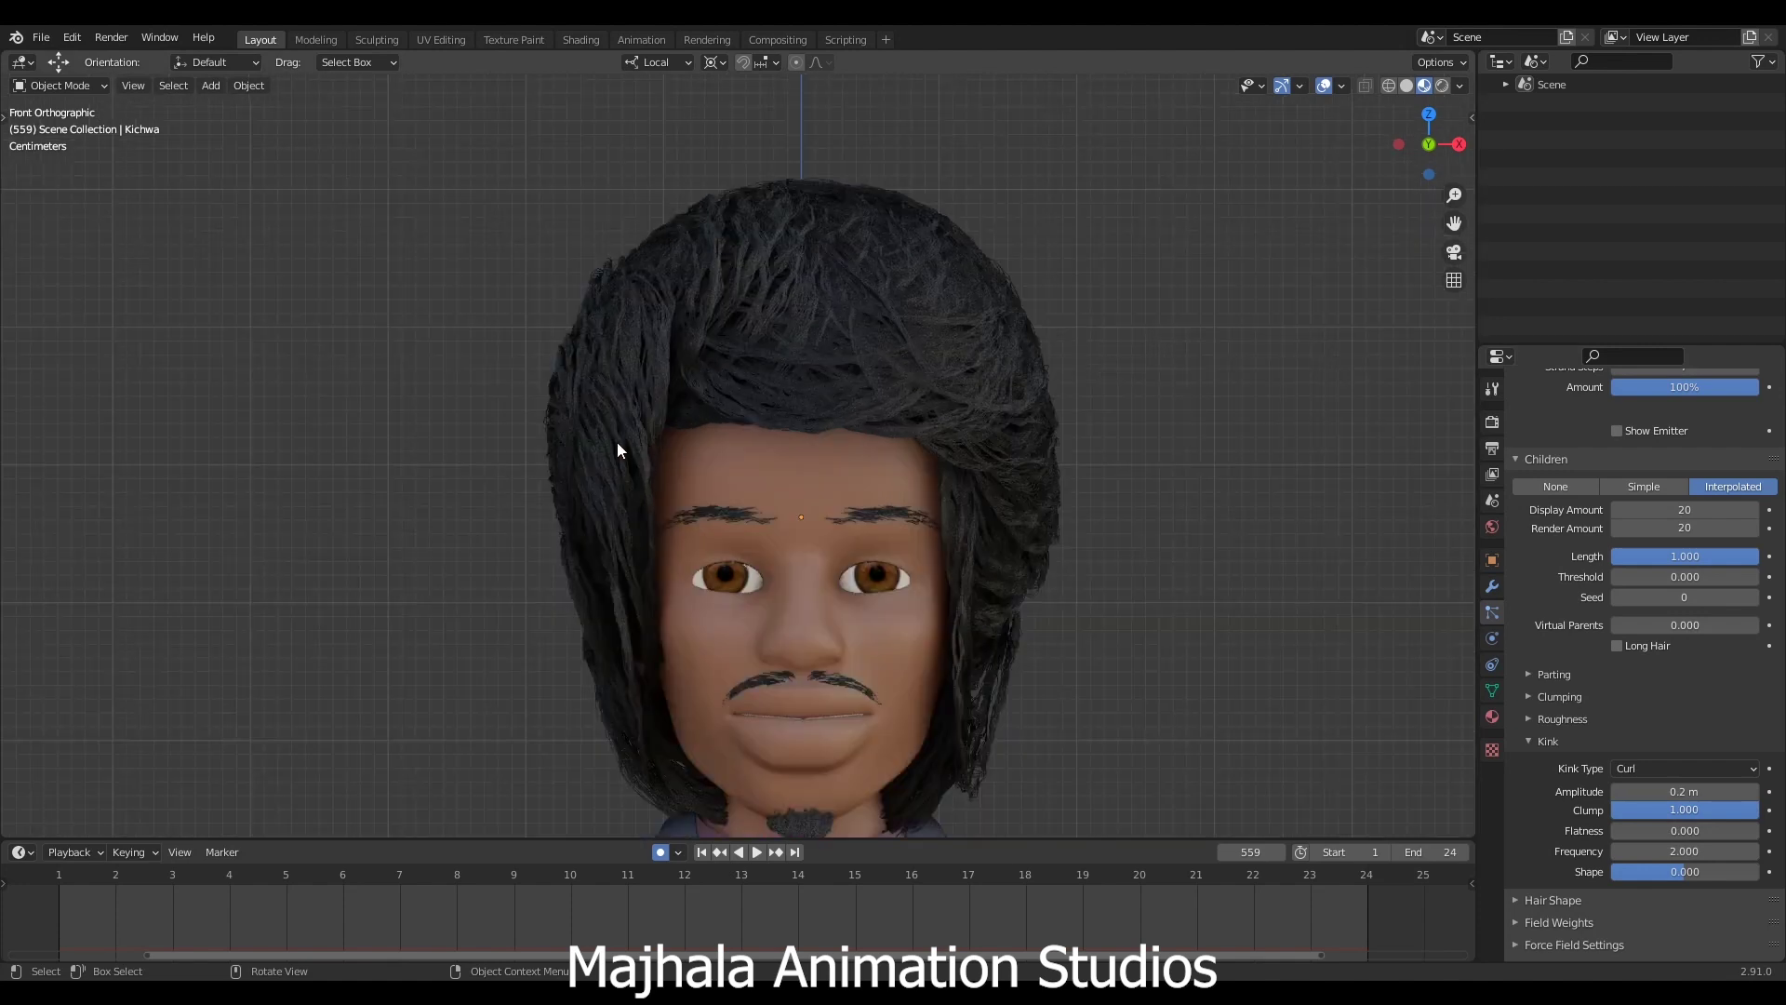
Try a kink Amplitude of 0.05 m on the hair children and inspect the curls from the front.
click(1658, 791)
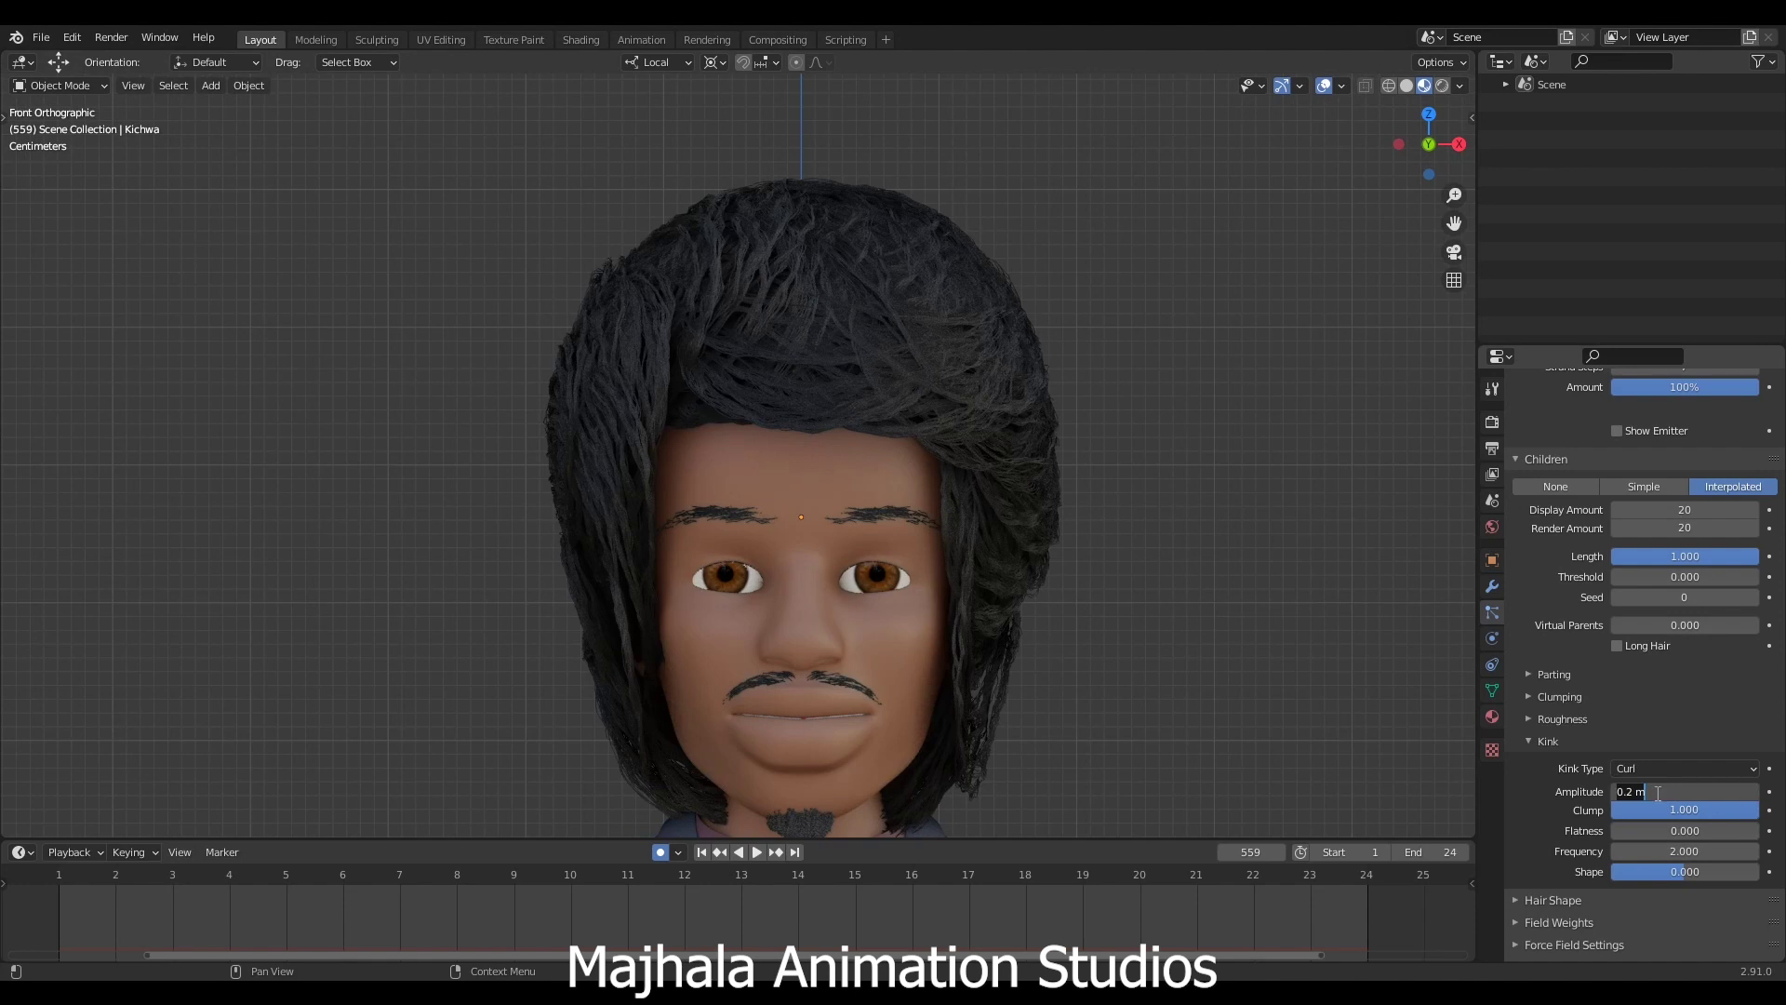
text(.05)
key(Return)
scroll(755, 279, up, 4)
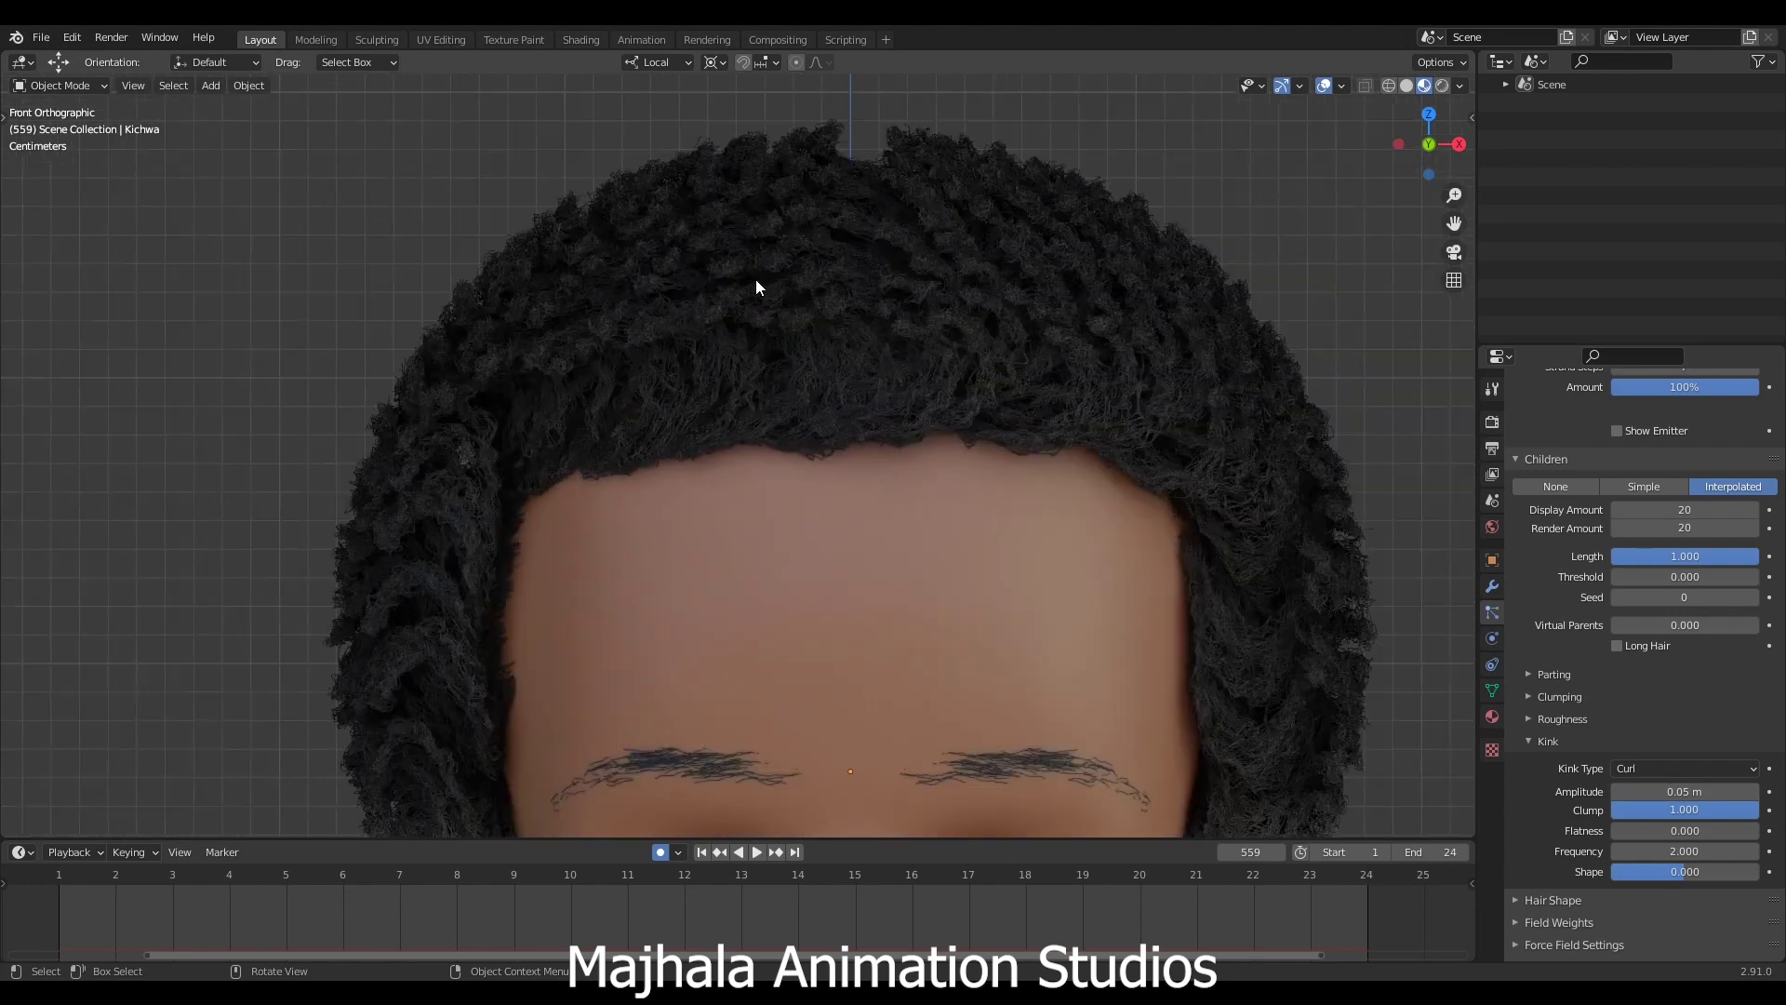
Reduce the kink Amplitude to 0.005 m and inspect the tighter curls around the hairline.
click(1676, 791)
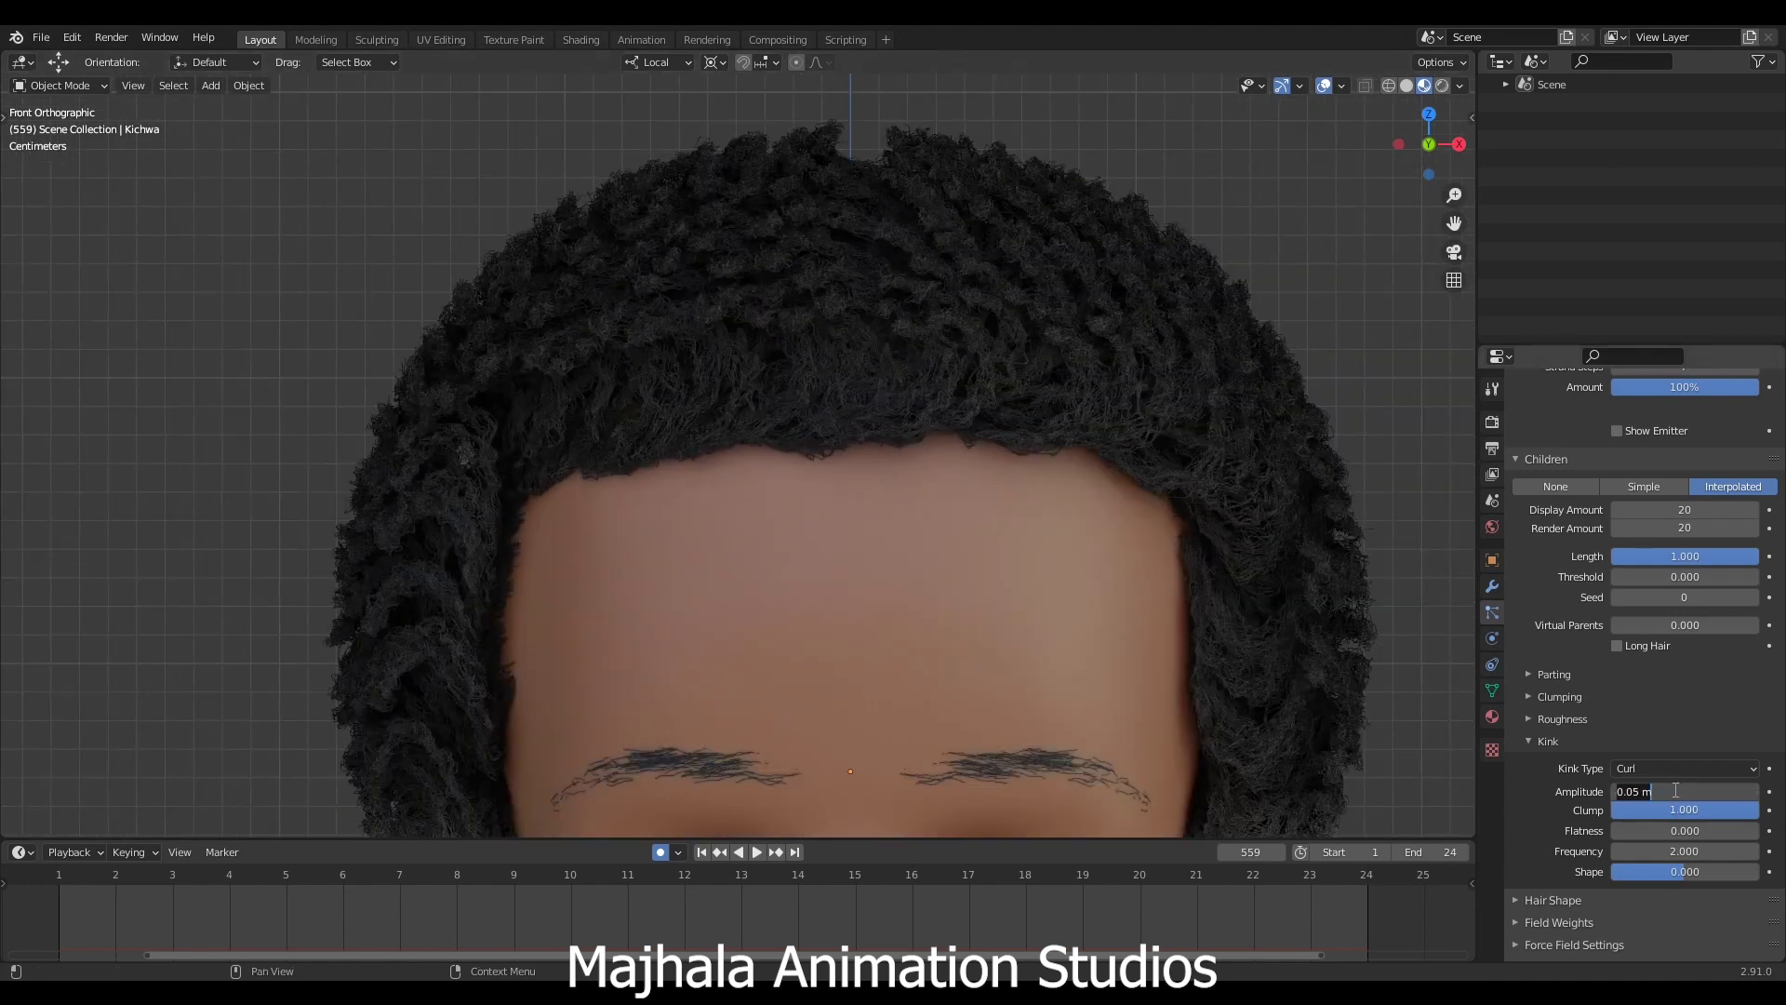
text(.005)
key(Return)
scroll(828, 388, up, 4)
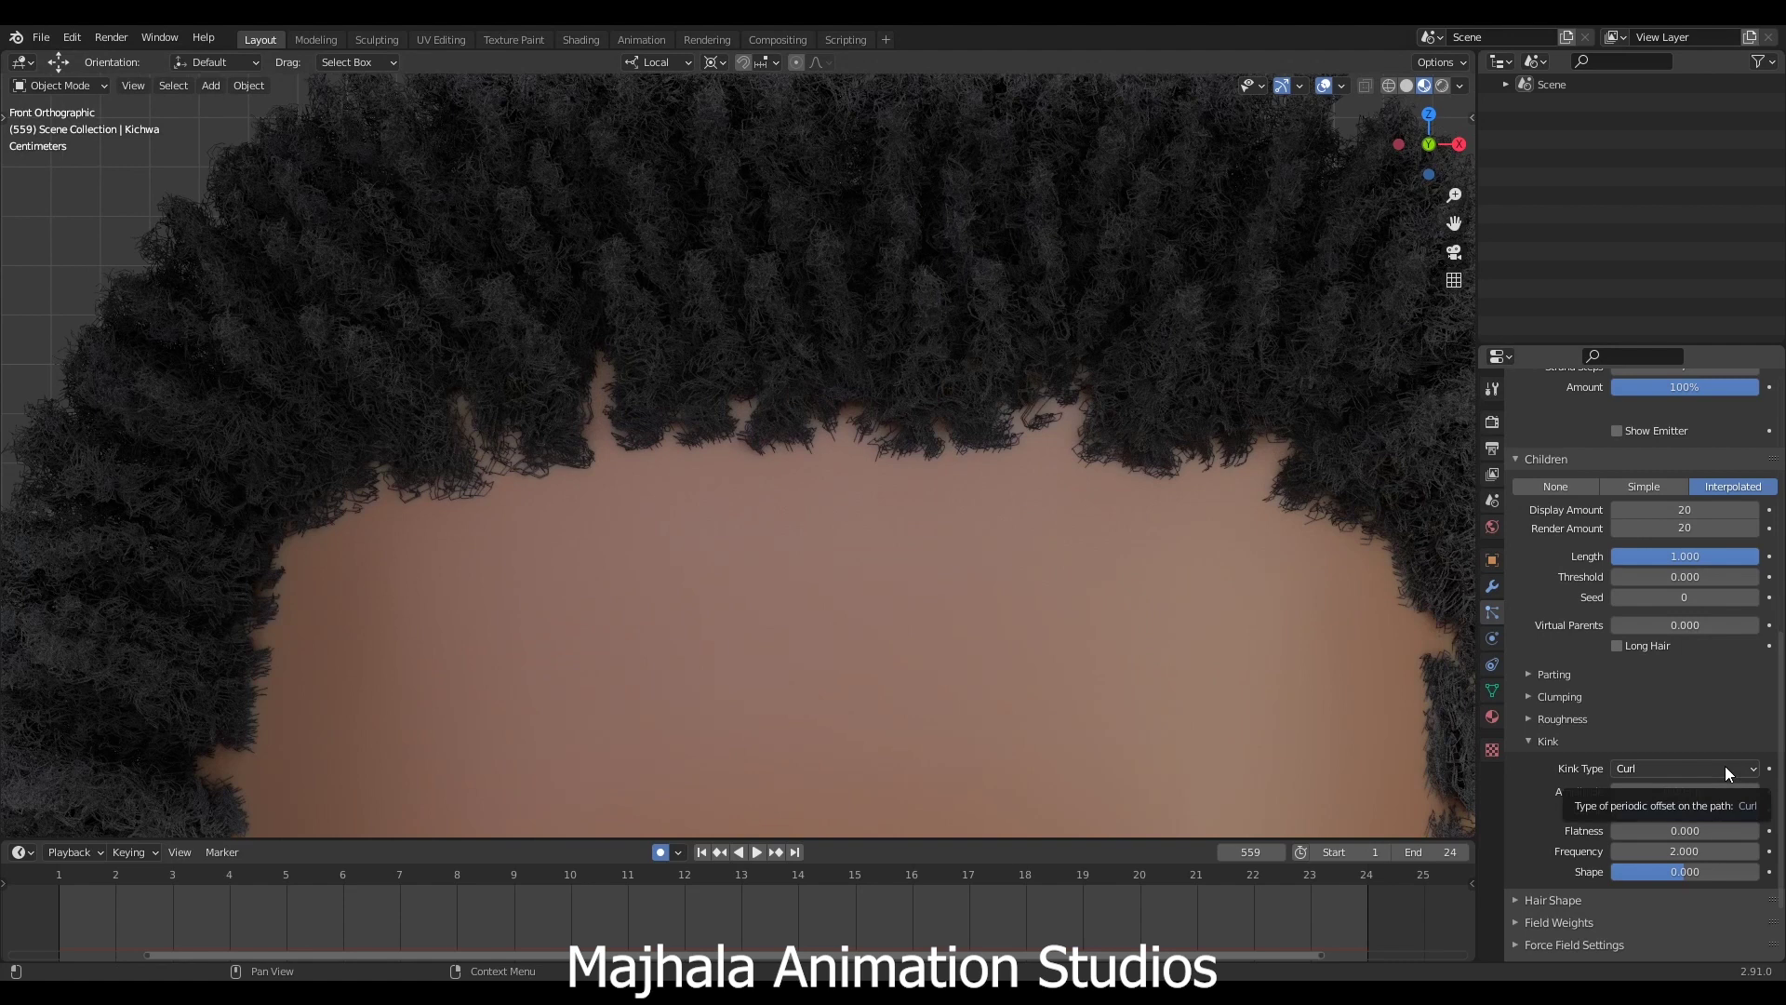
scroll(513, 411, down, 4)
shift+middle_drag(514, 412, 659, 411)
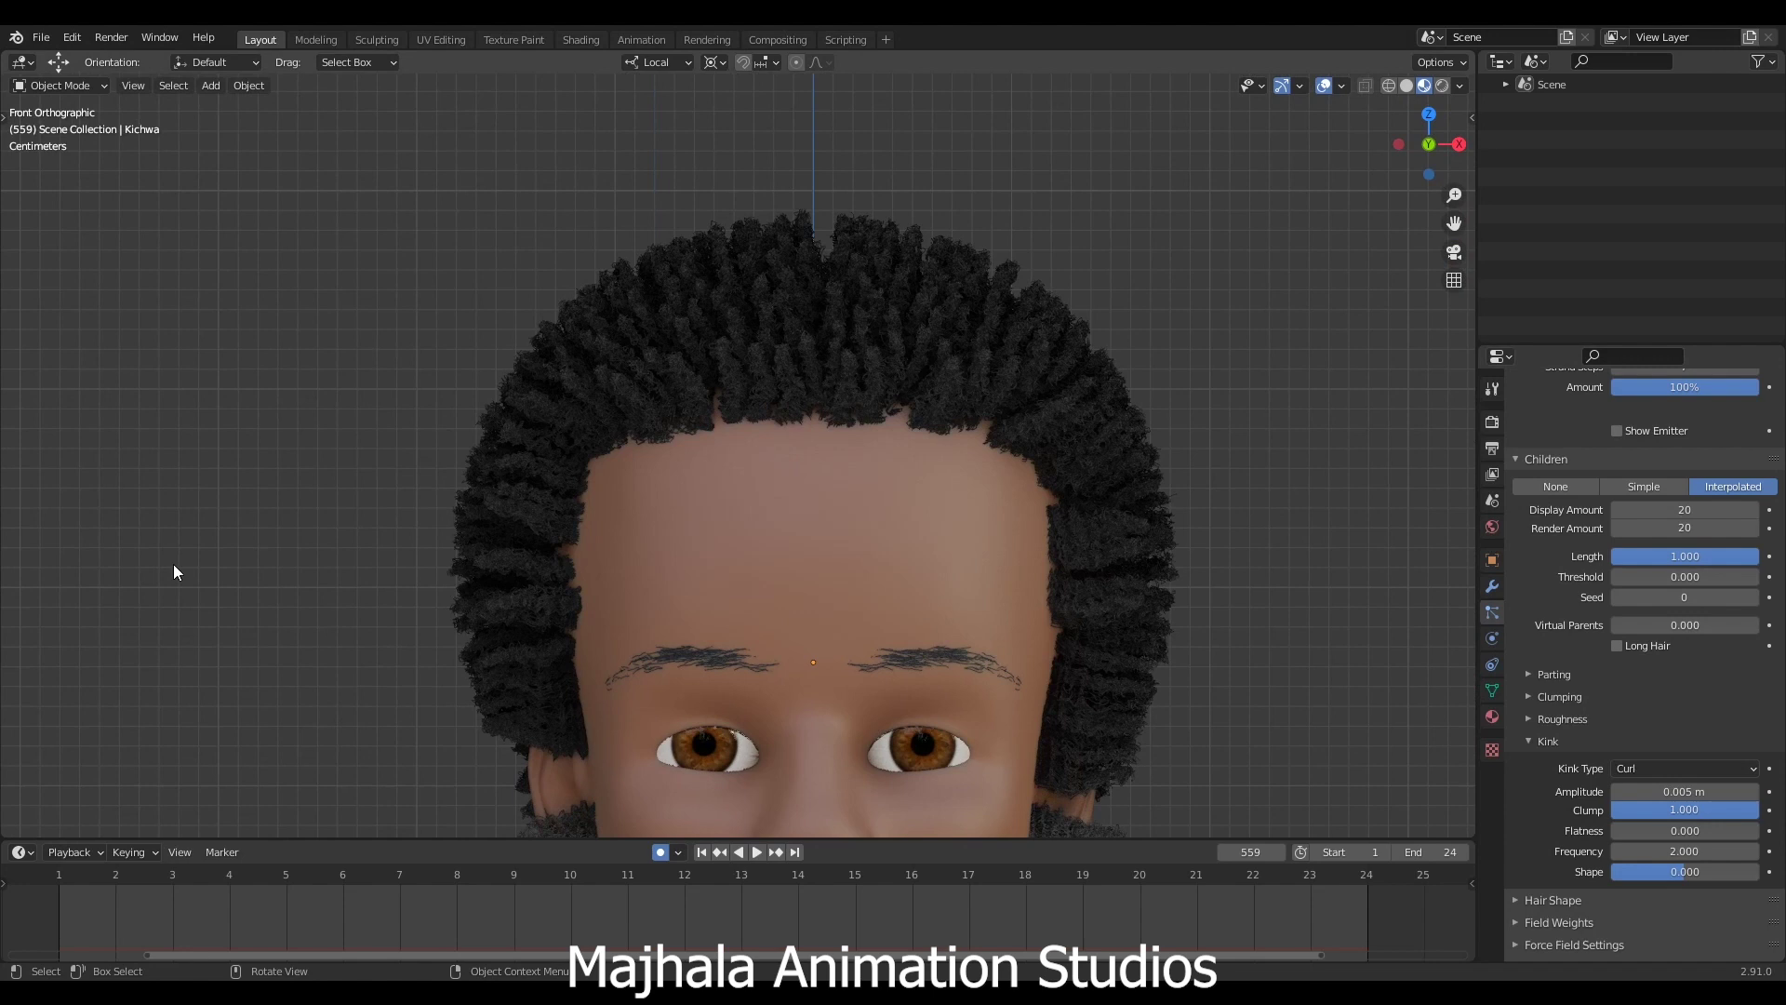
Sketch a small coil annotation beside the head and try a kink Amplitude of 1 m.
mouse_move(158, 609)
mouse_down()
mouse_move(140, 570)
mouse_move(128, 588)
mouse_move(163, 592)
mouse_move(183, 543)
mouse_move(128, 499)
mouse_move(103, 537)
mouse_move(162, 537)
mouse_move(182, 466)
mouse_move(111, 427)
mouse_move(94, 455)
mouse_move(145, 451)
mouse_move(139, 374)
mouse_up()
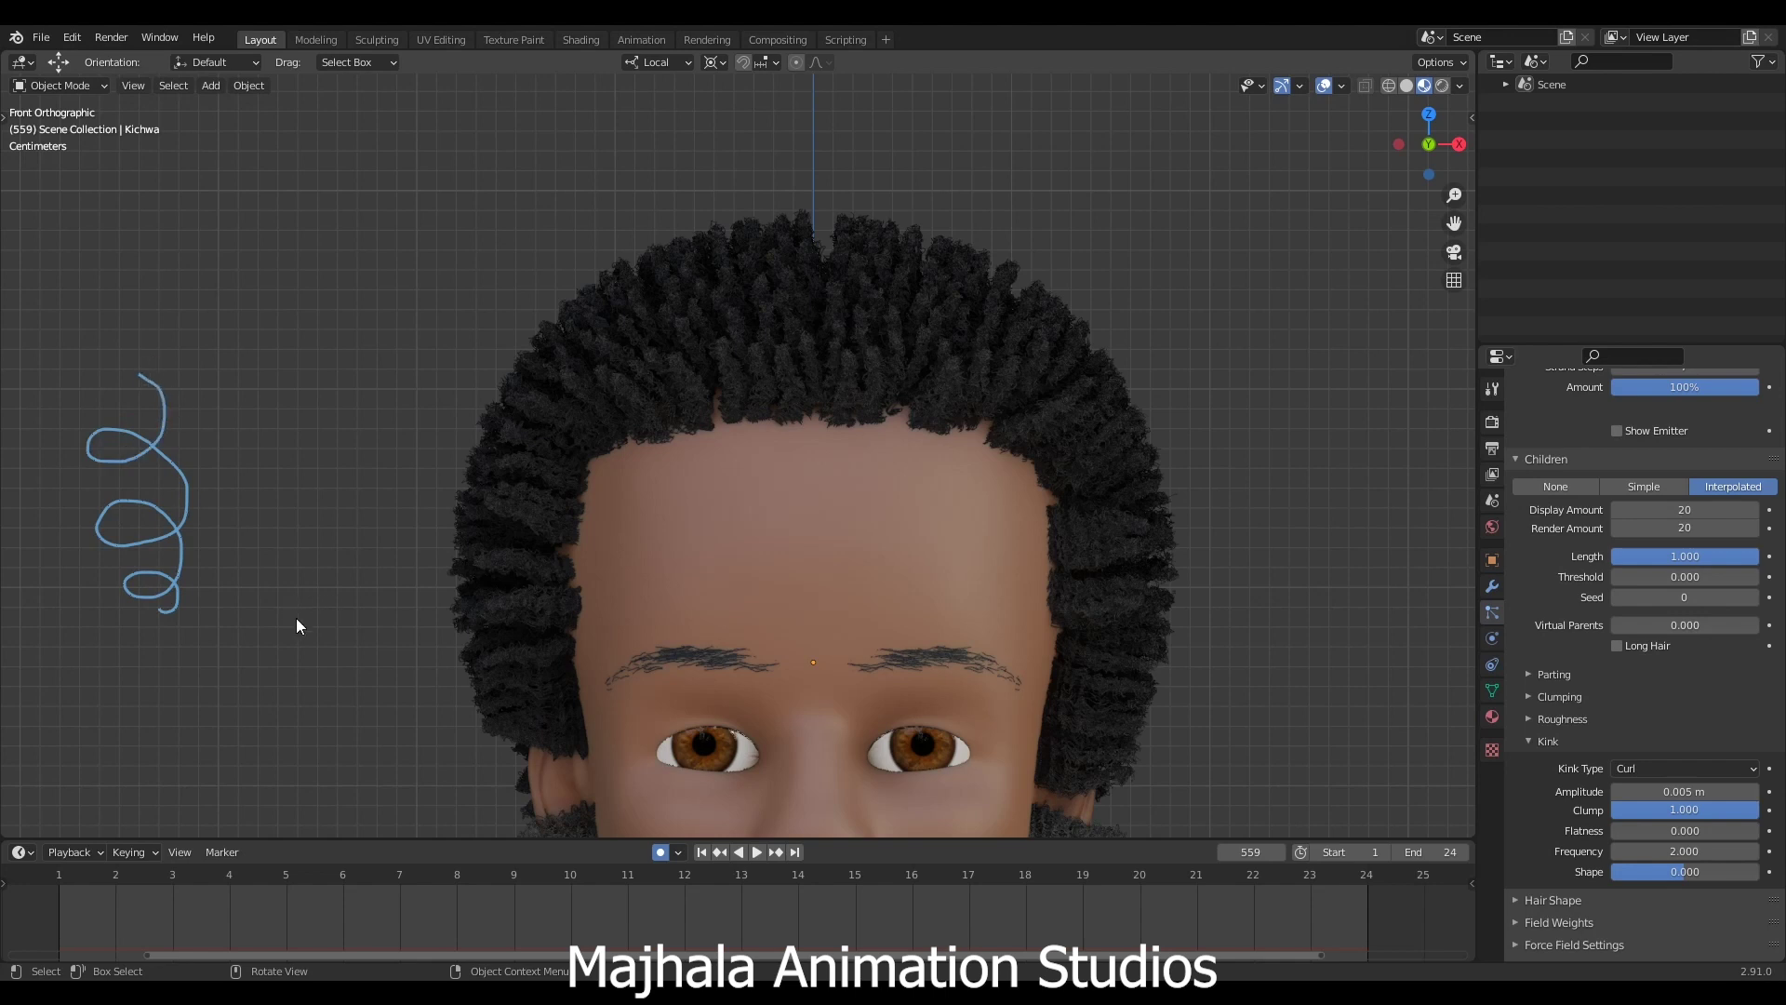
click(1652, 791)
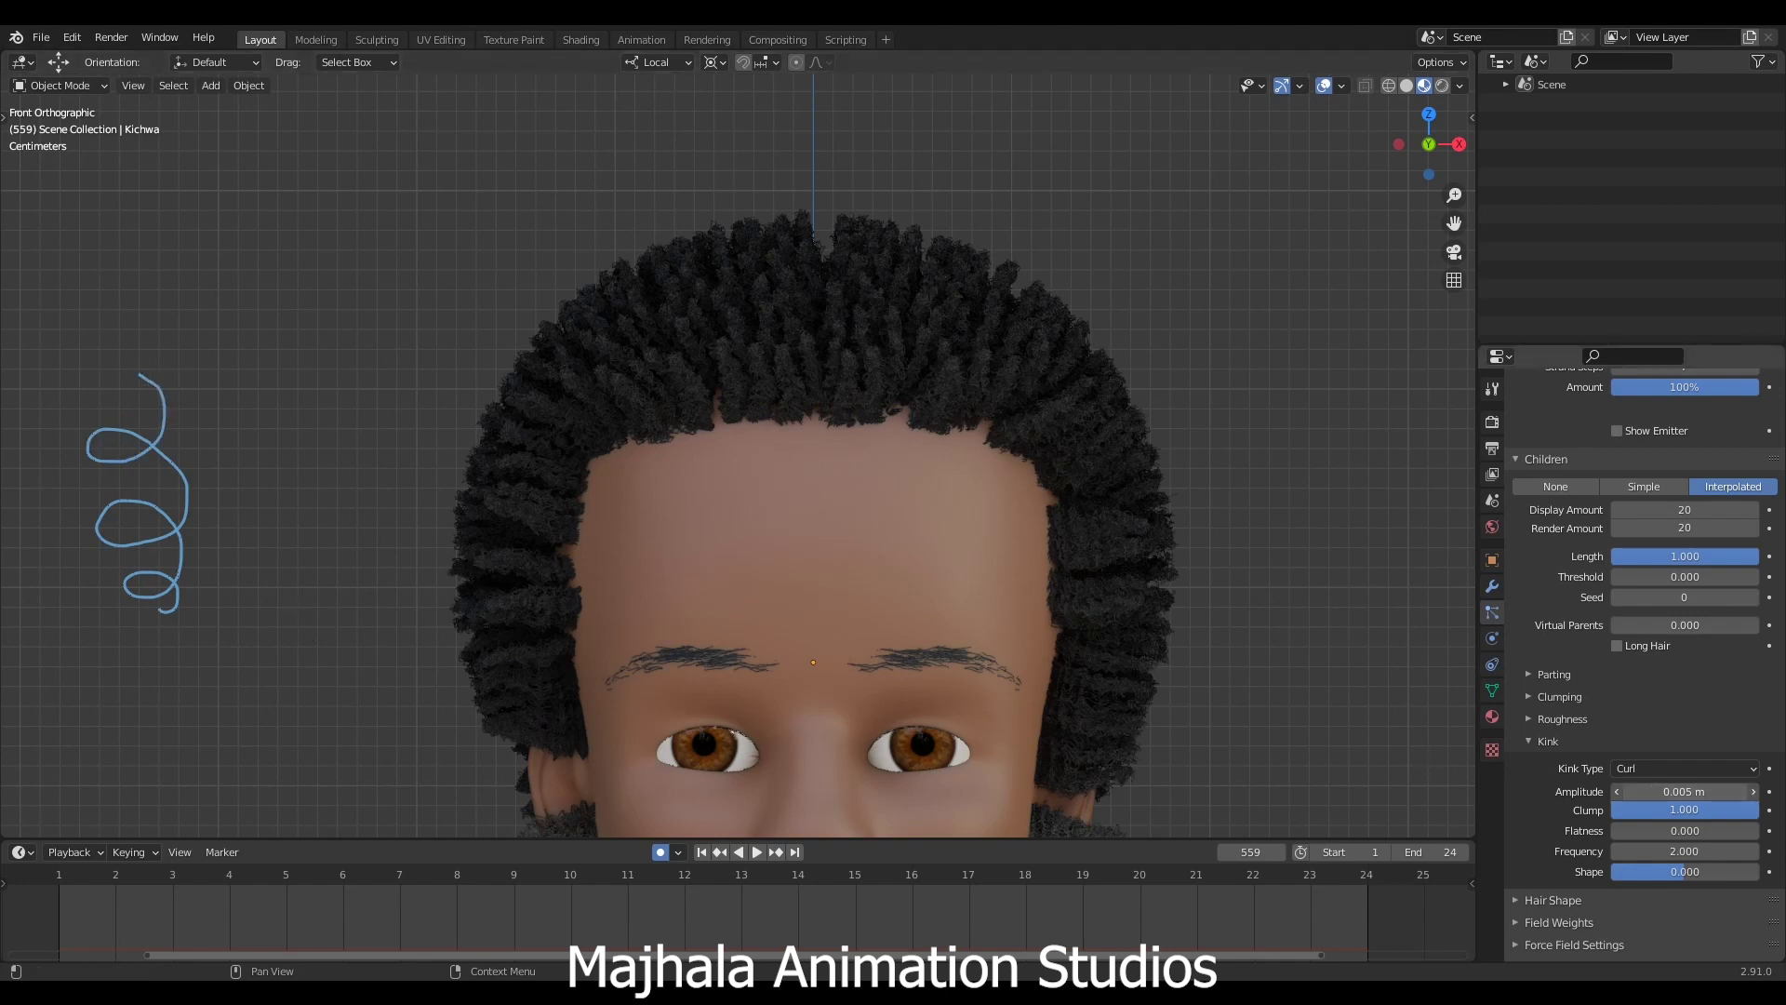
text(1)
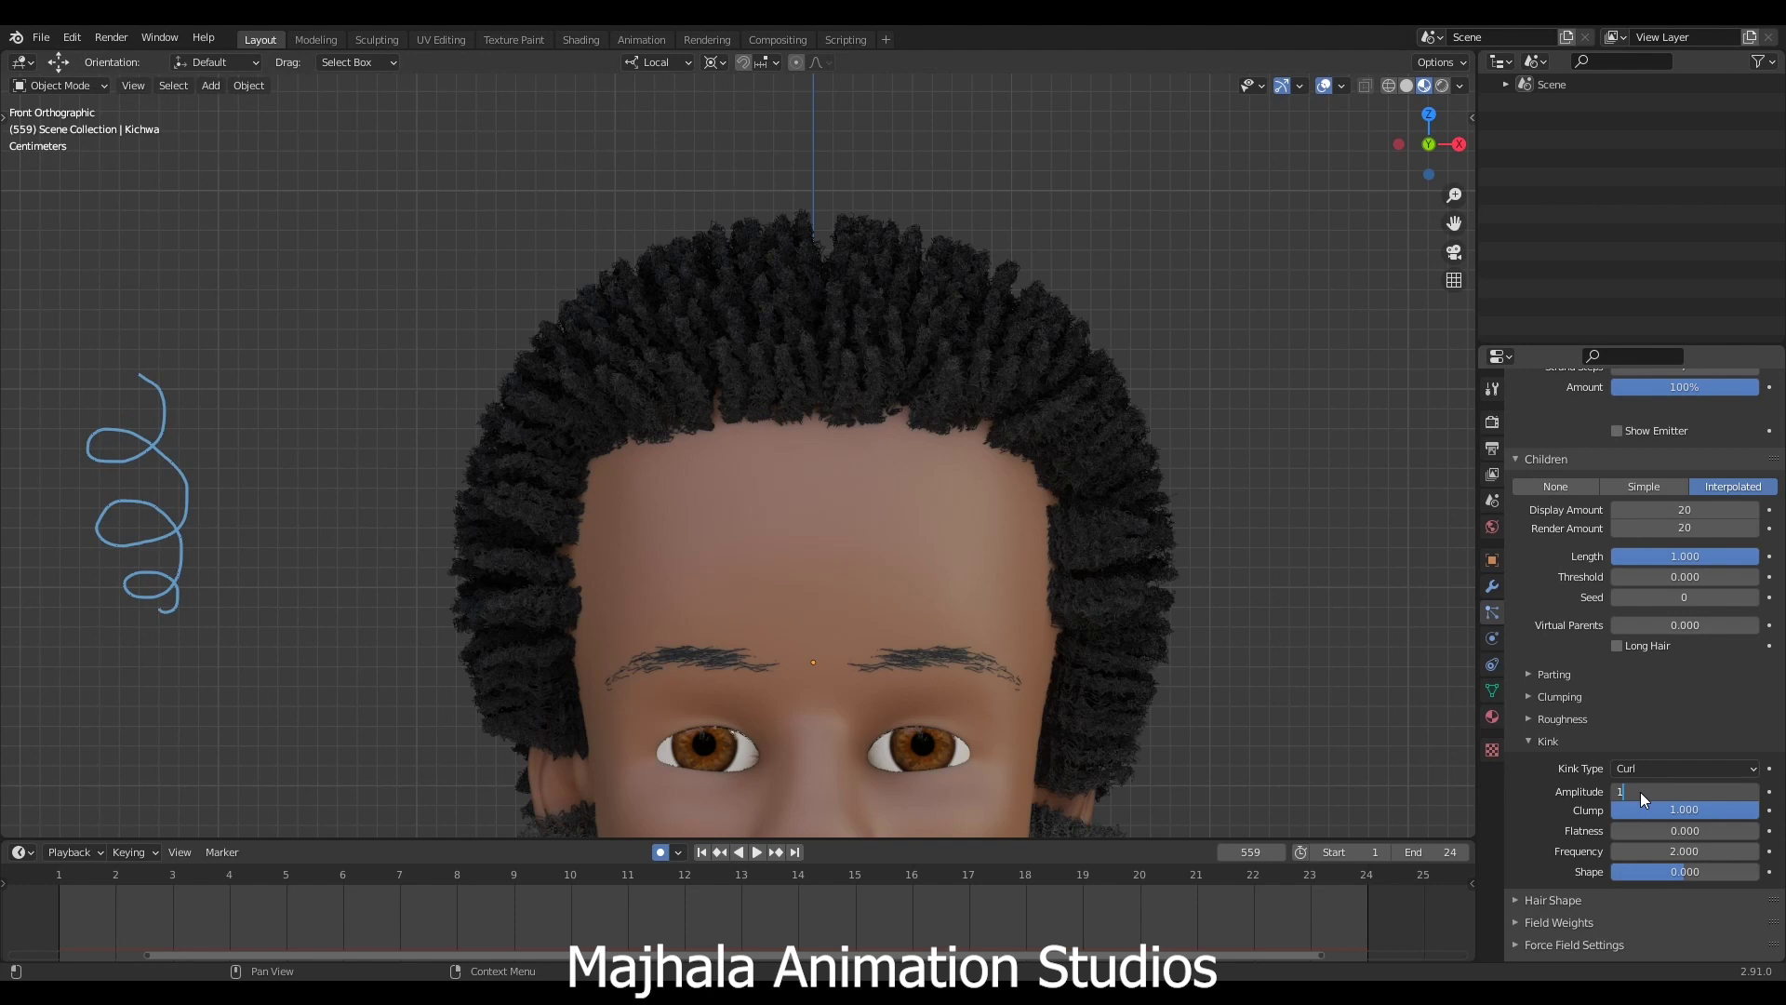
key(Return)
scroll(1661, 784, down, 3)
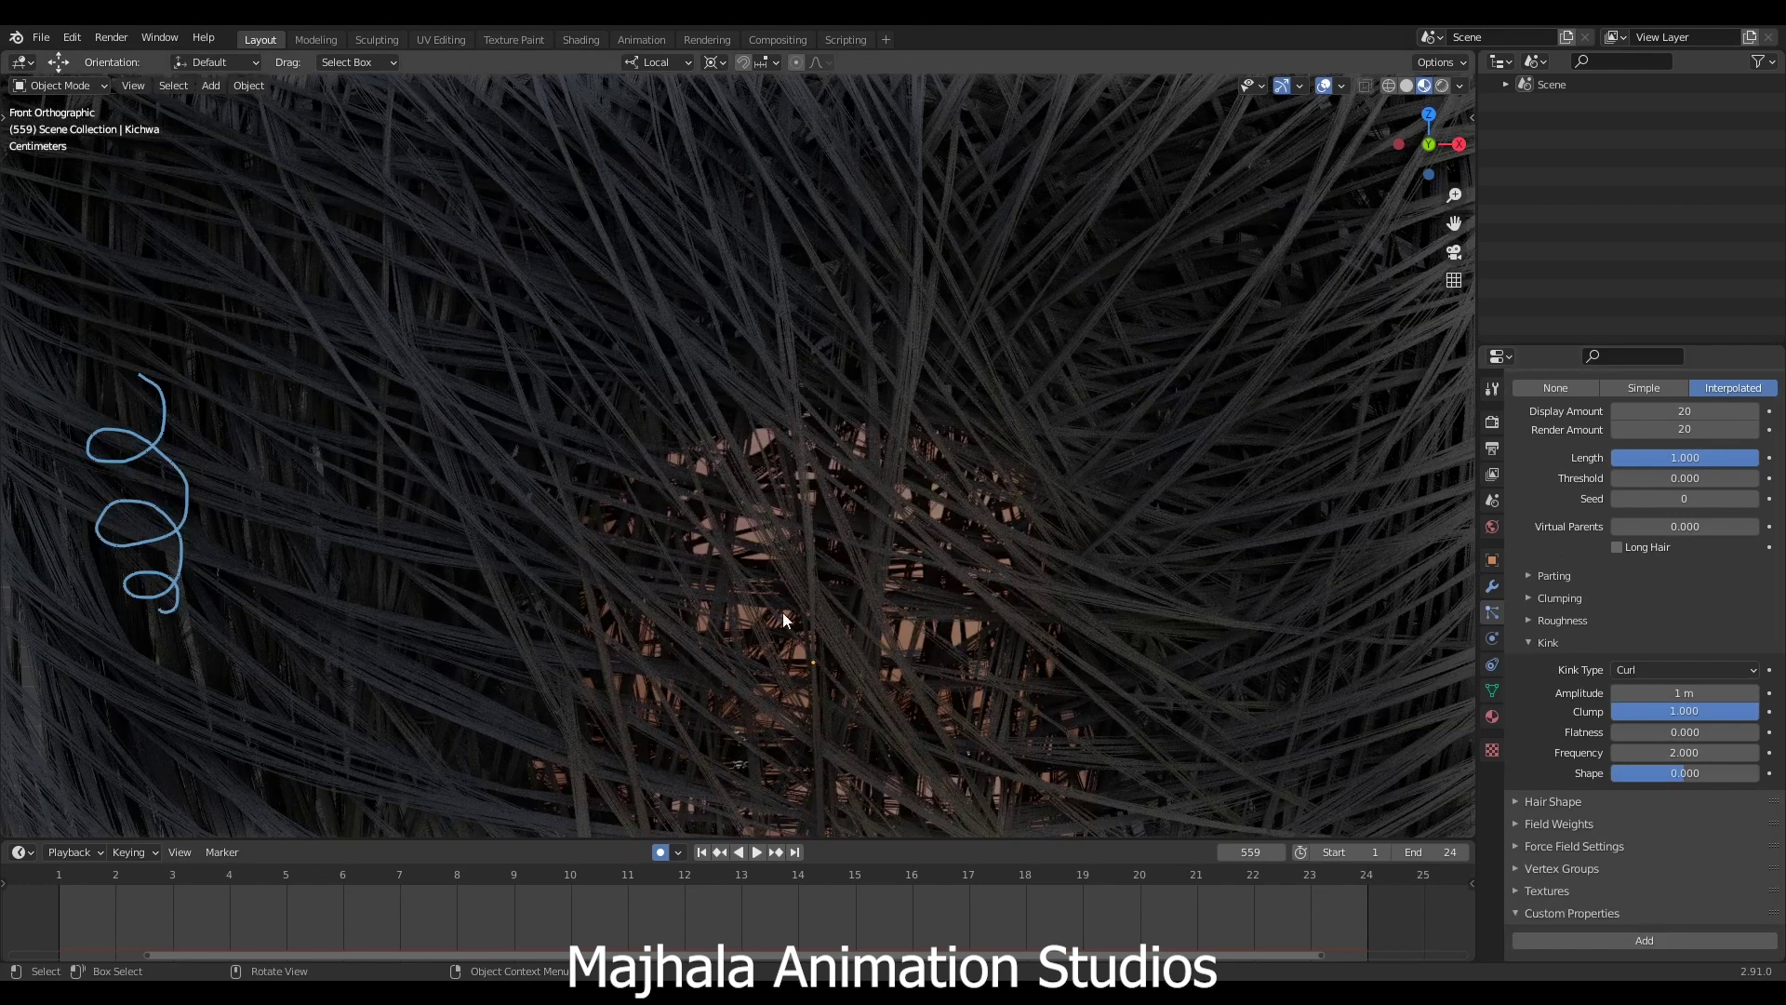
Sketch large annotation loops across the hair and try a kink Amplitude of 0 m.
mouse_move(479, 564)
mouse_down()
mouse_move(586, 263)
mouse_move(1005, 450)
mouse_move(598, 487)
mouse_move(798, 335)
mouse_up()
click(1672, 693)
text(0)
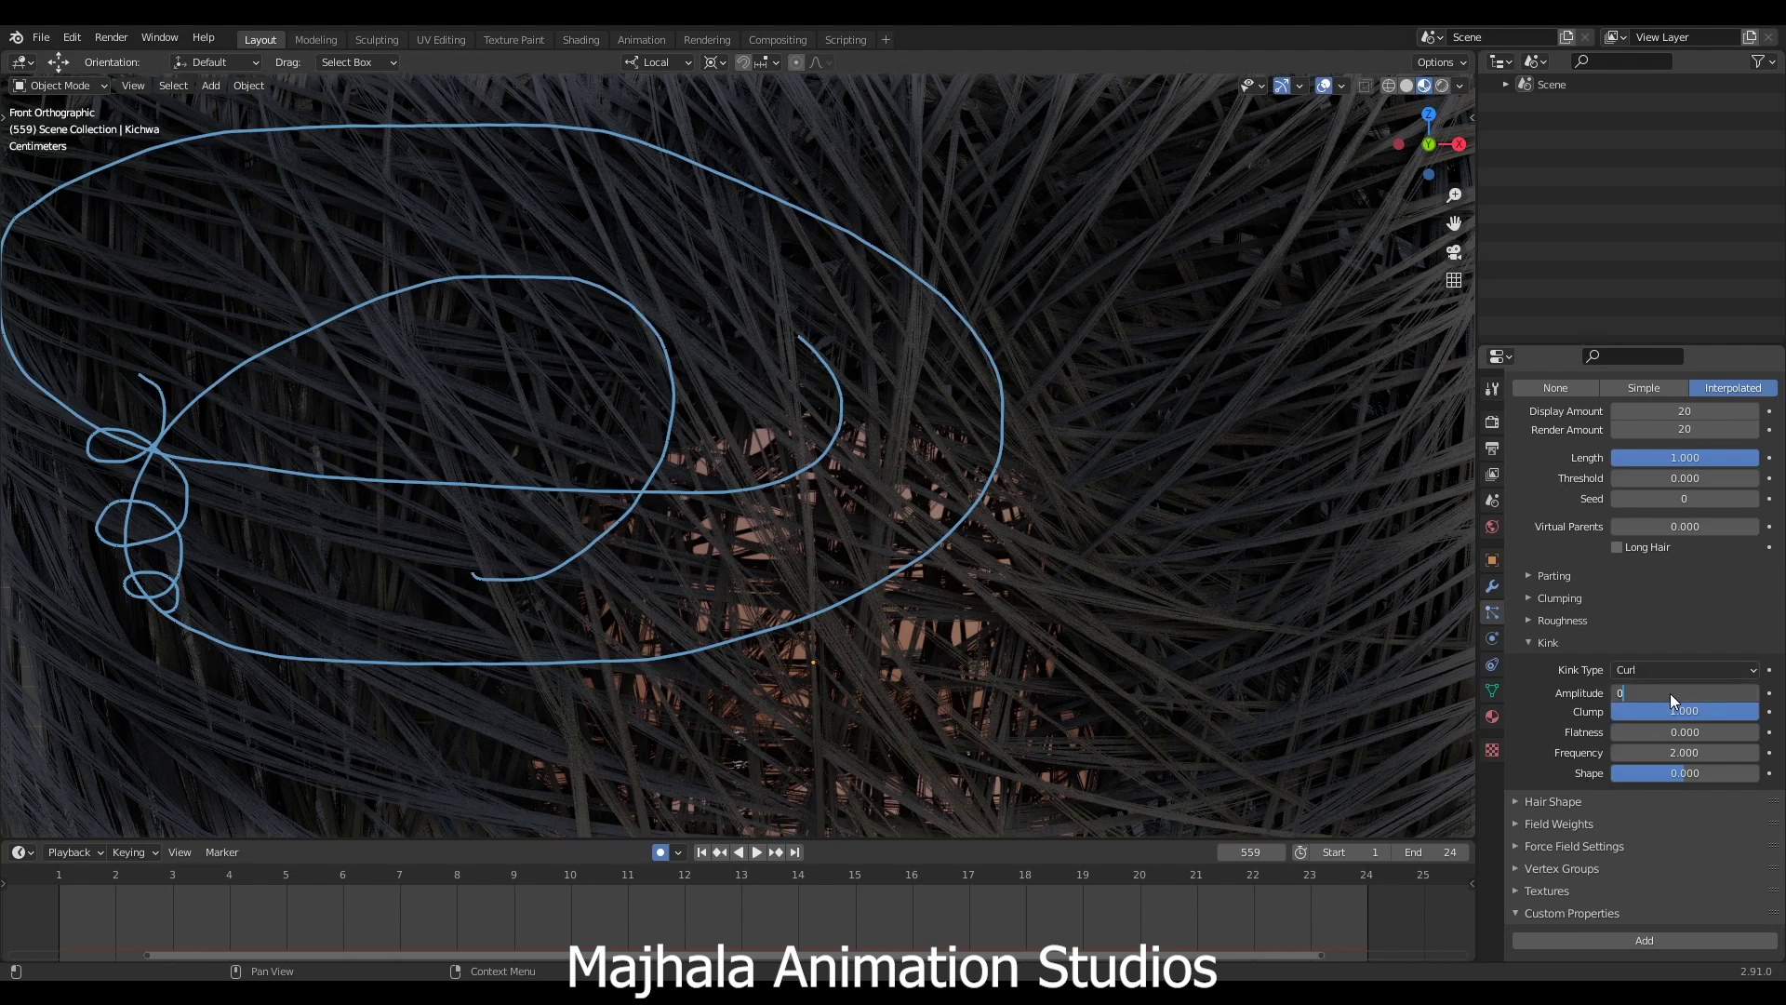
key(Return)
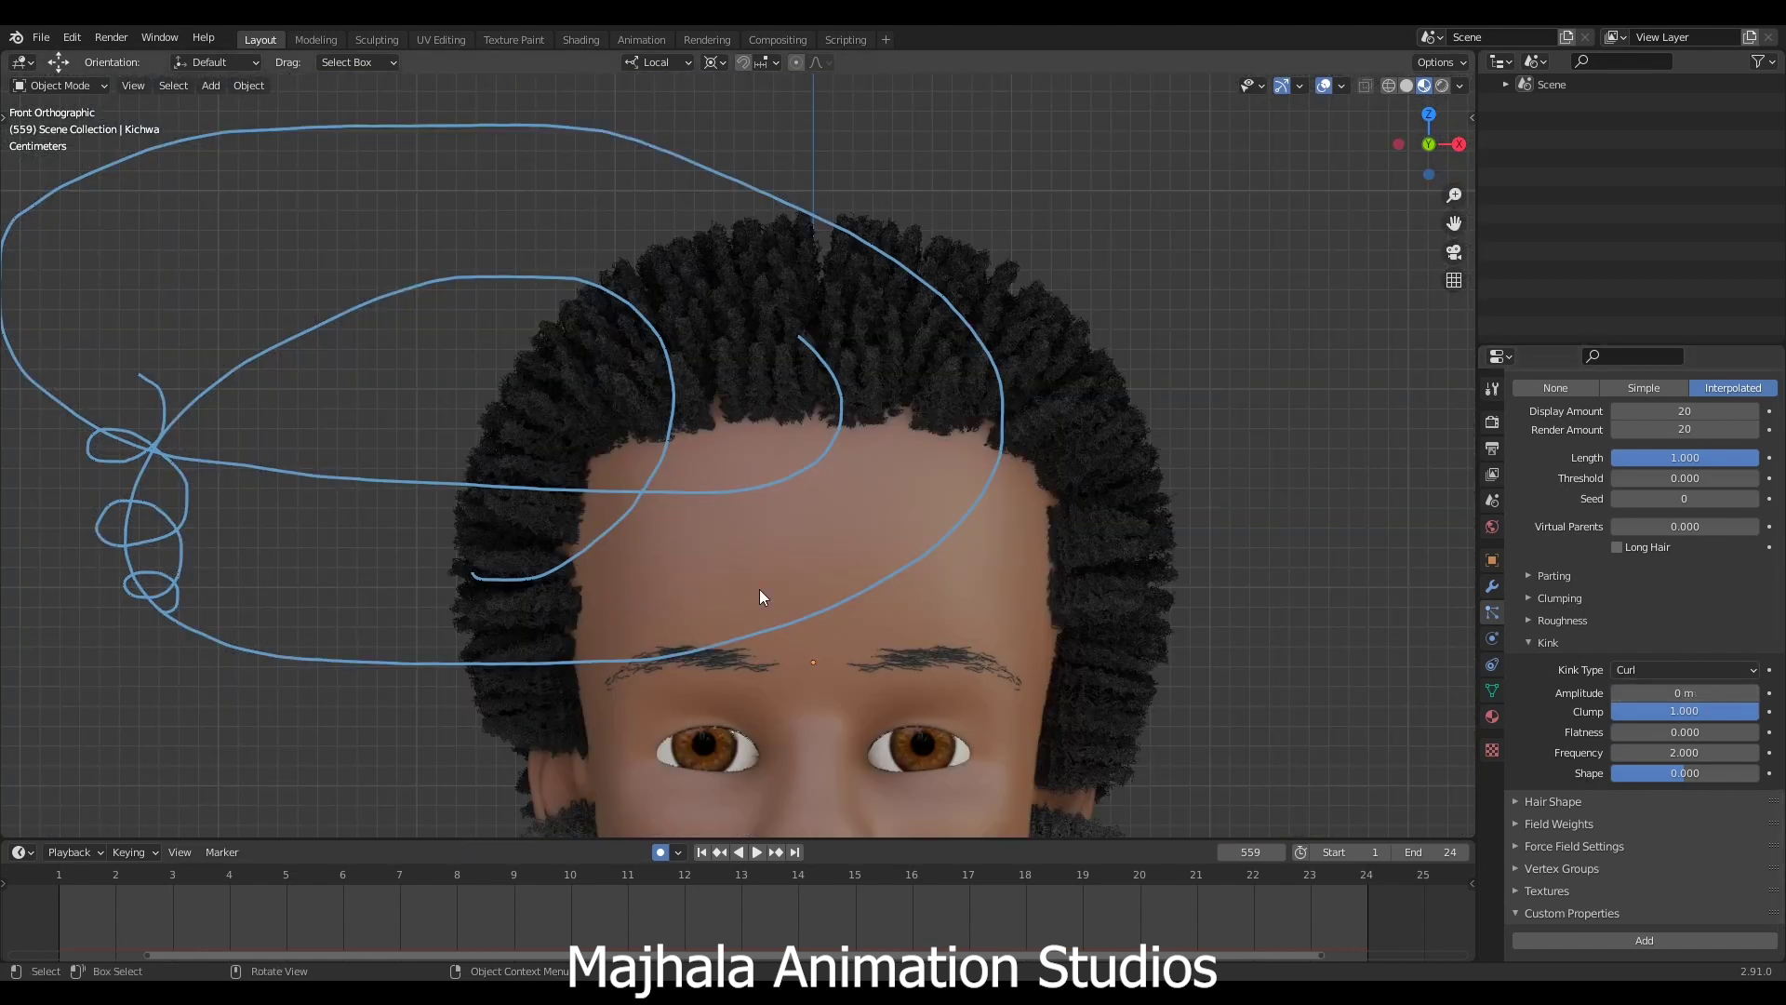
scroll(589, 432, up, 5)
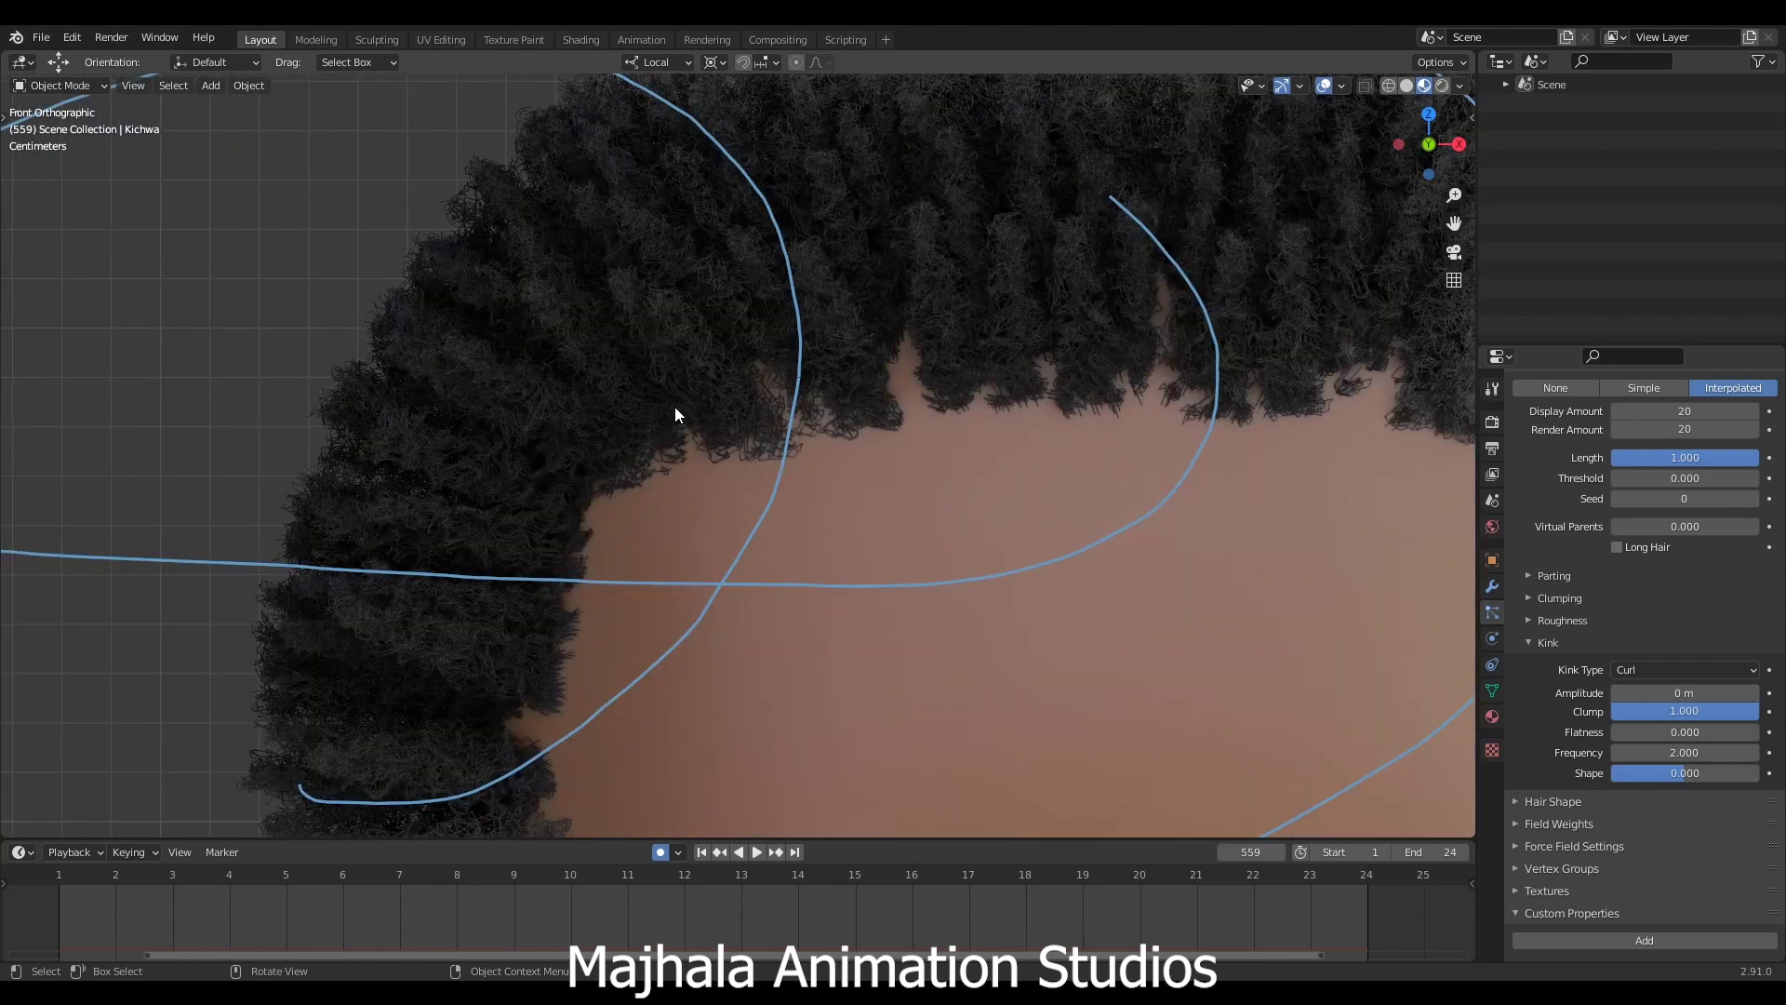
Raise the kink Amplitude from zero to 0.05 m and compare the curls across the whole head.
click(1664, 694)
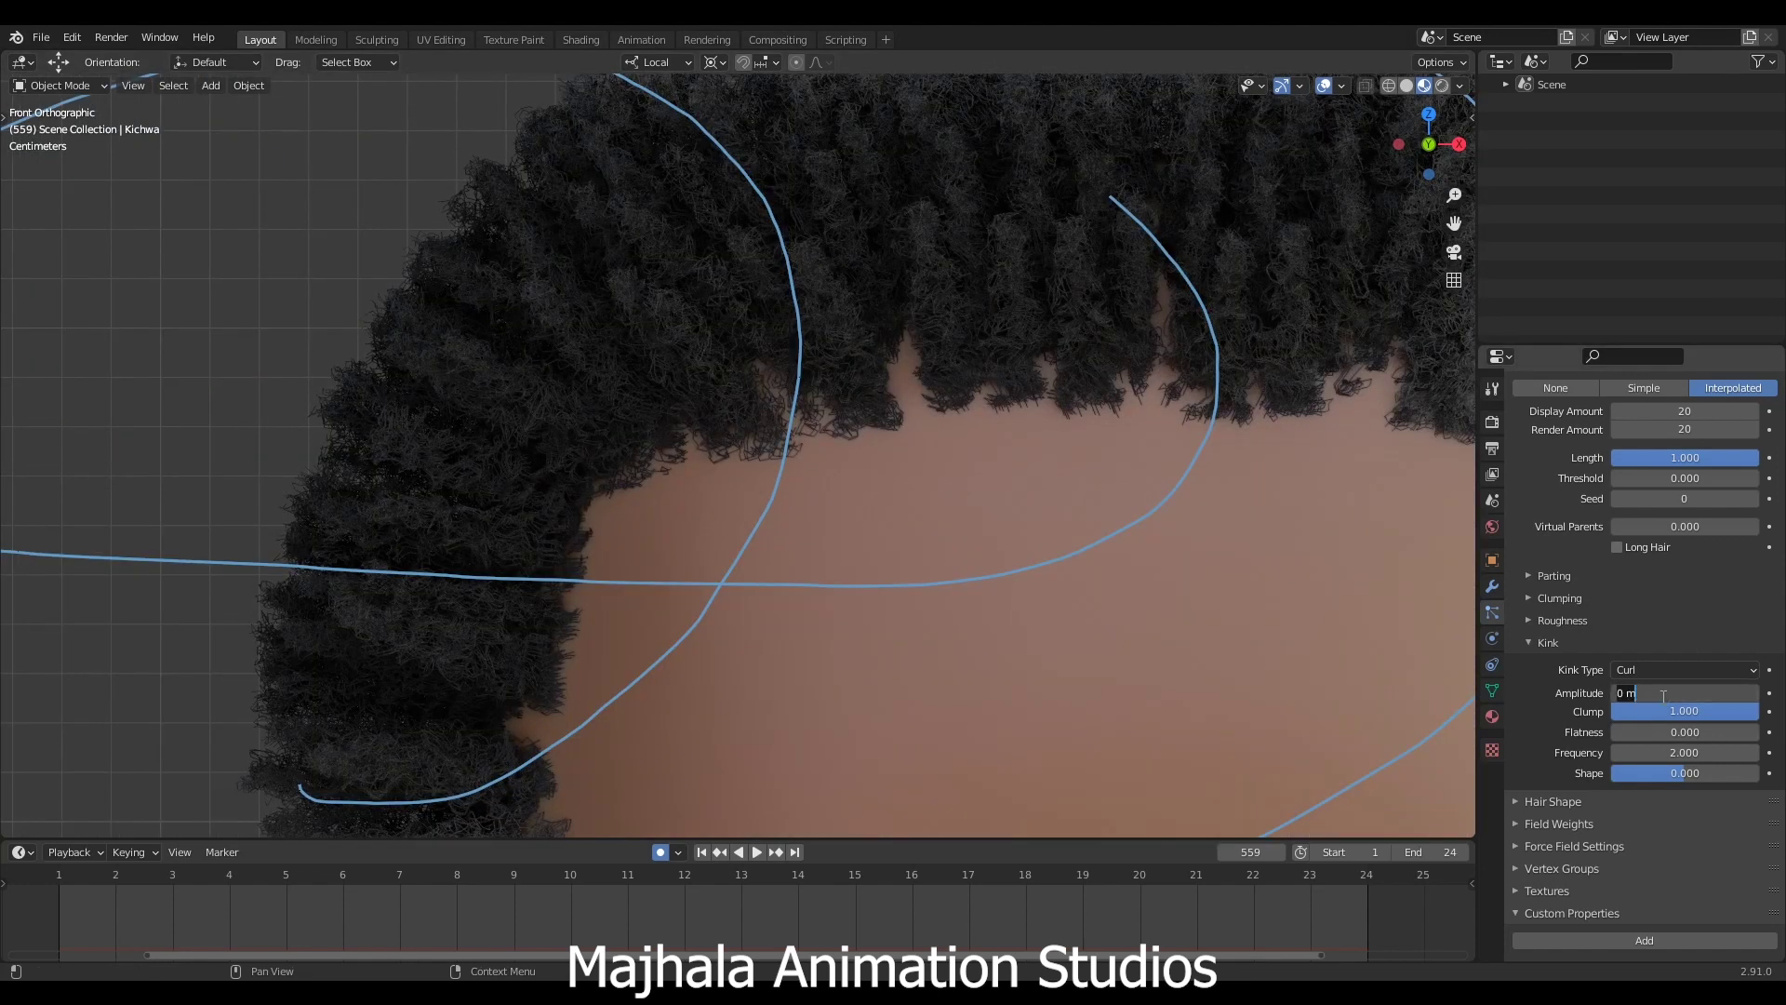
text(.05)
key(Return)
scroll(787, 396, down, 4)
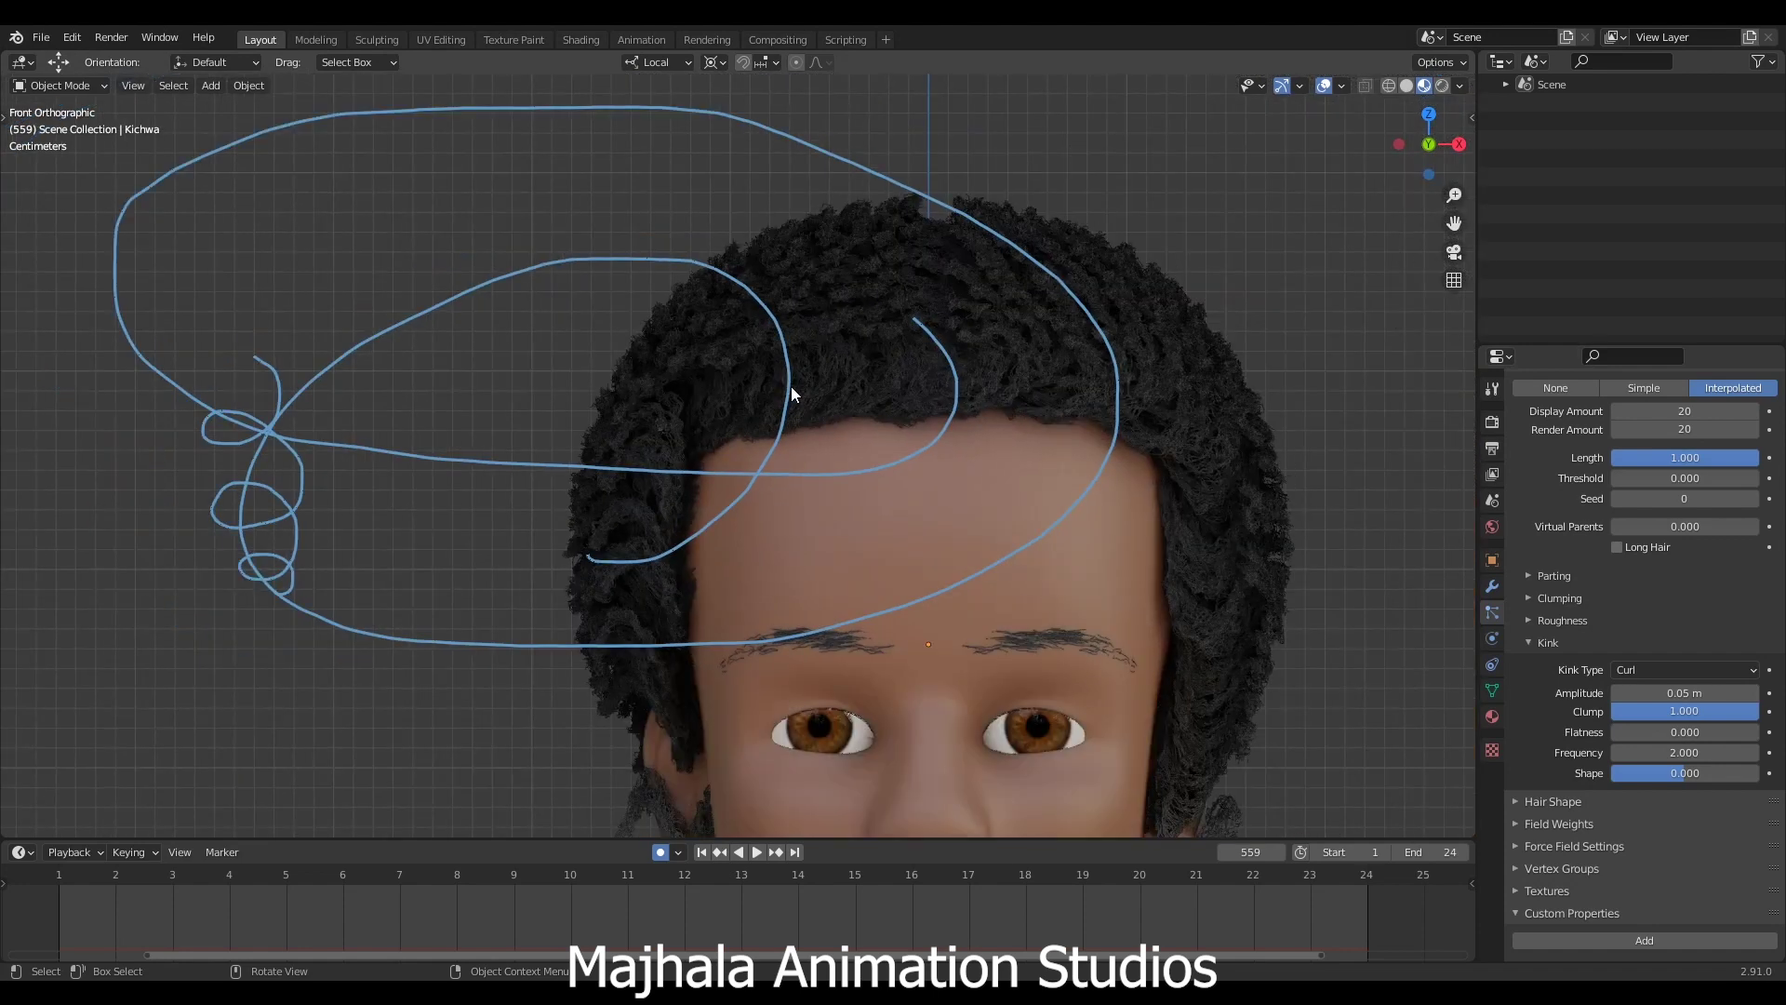
Try a kink Amplitude of 0.02 m and view the hair together with the face.
double_click(1683, 693)
key(Return)
key(BackSpace)
text(2)
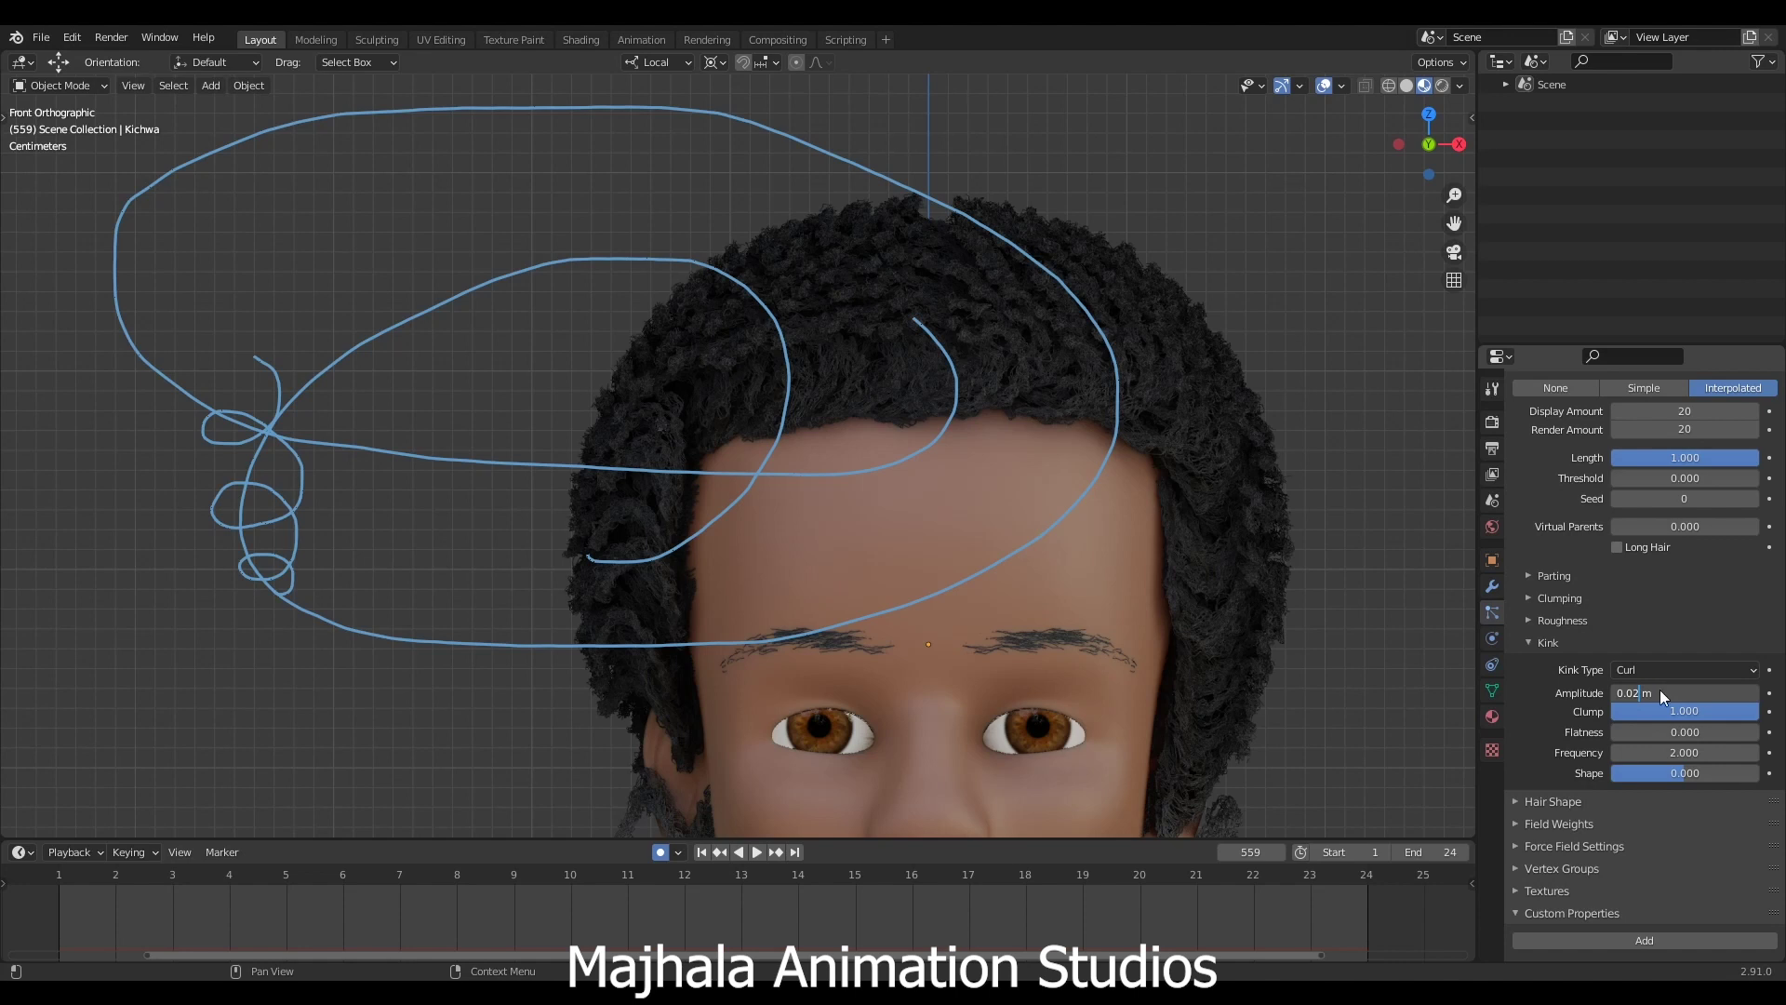
key(Return)
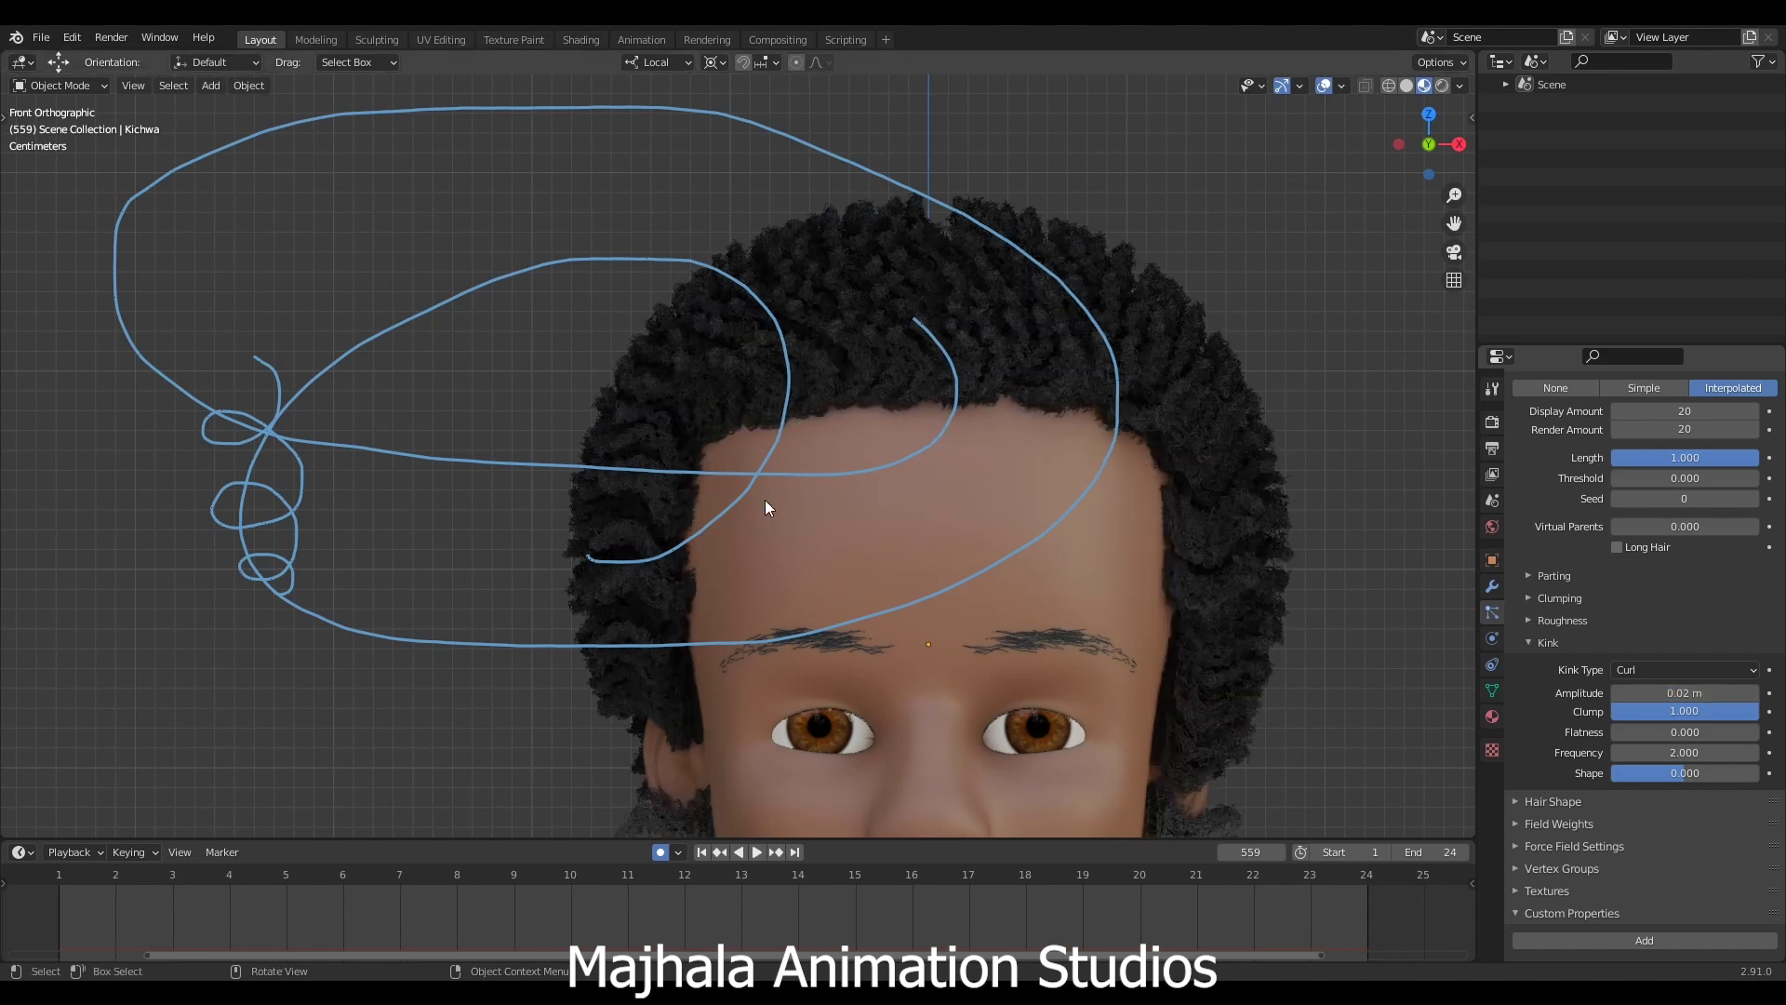
shift+scroll(730, 623, down, 3)
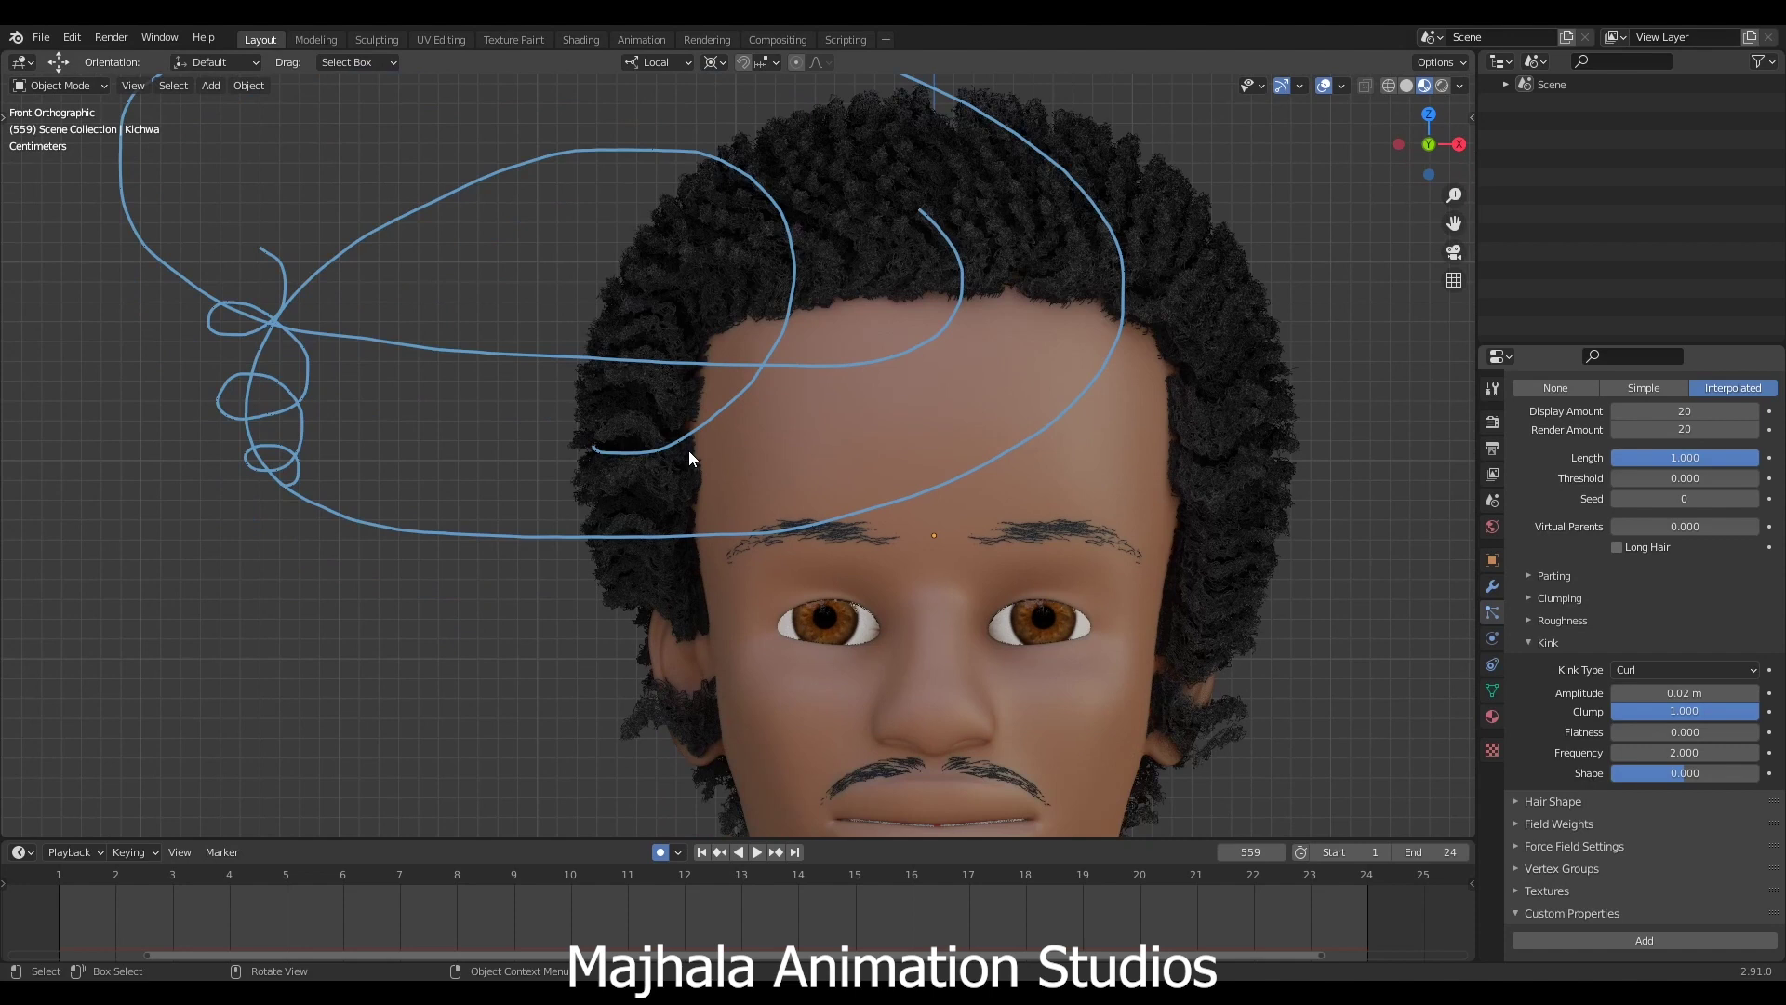
shift+scroll(688, 450, up, 1)
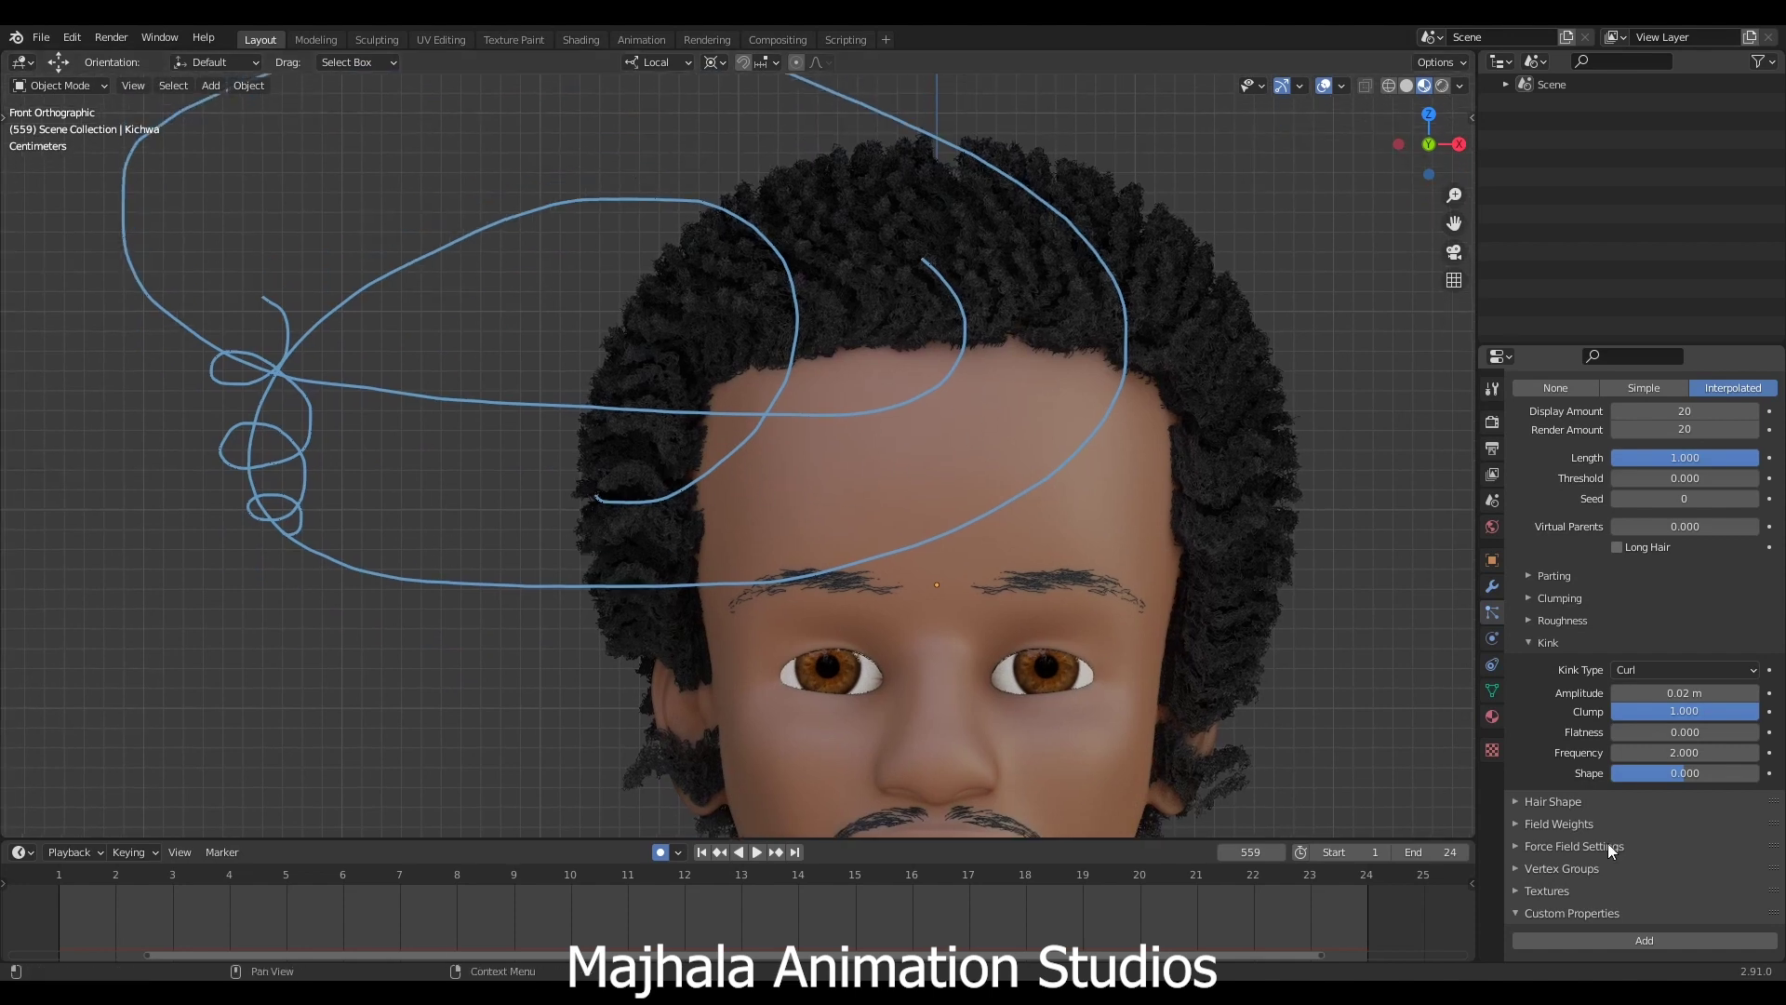
Try a kink Frequency of 10 and inspect the curls at the front of the hair.
click(1657, 755)
text(10)
key(Return)
scroll(811, 415, up, 3)
scroll(751, 409, down, 3)
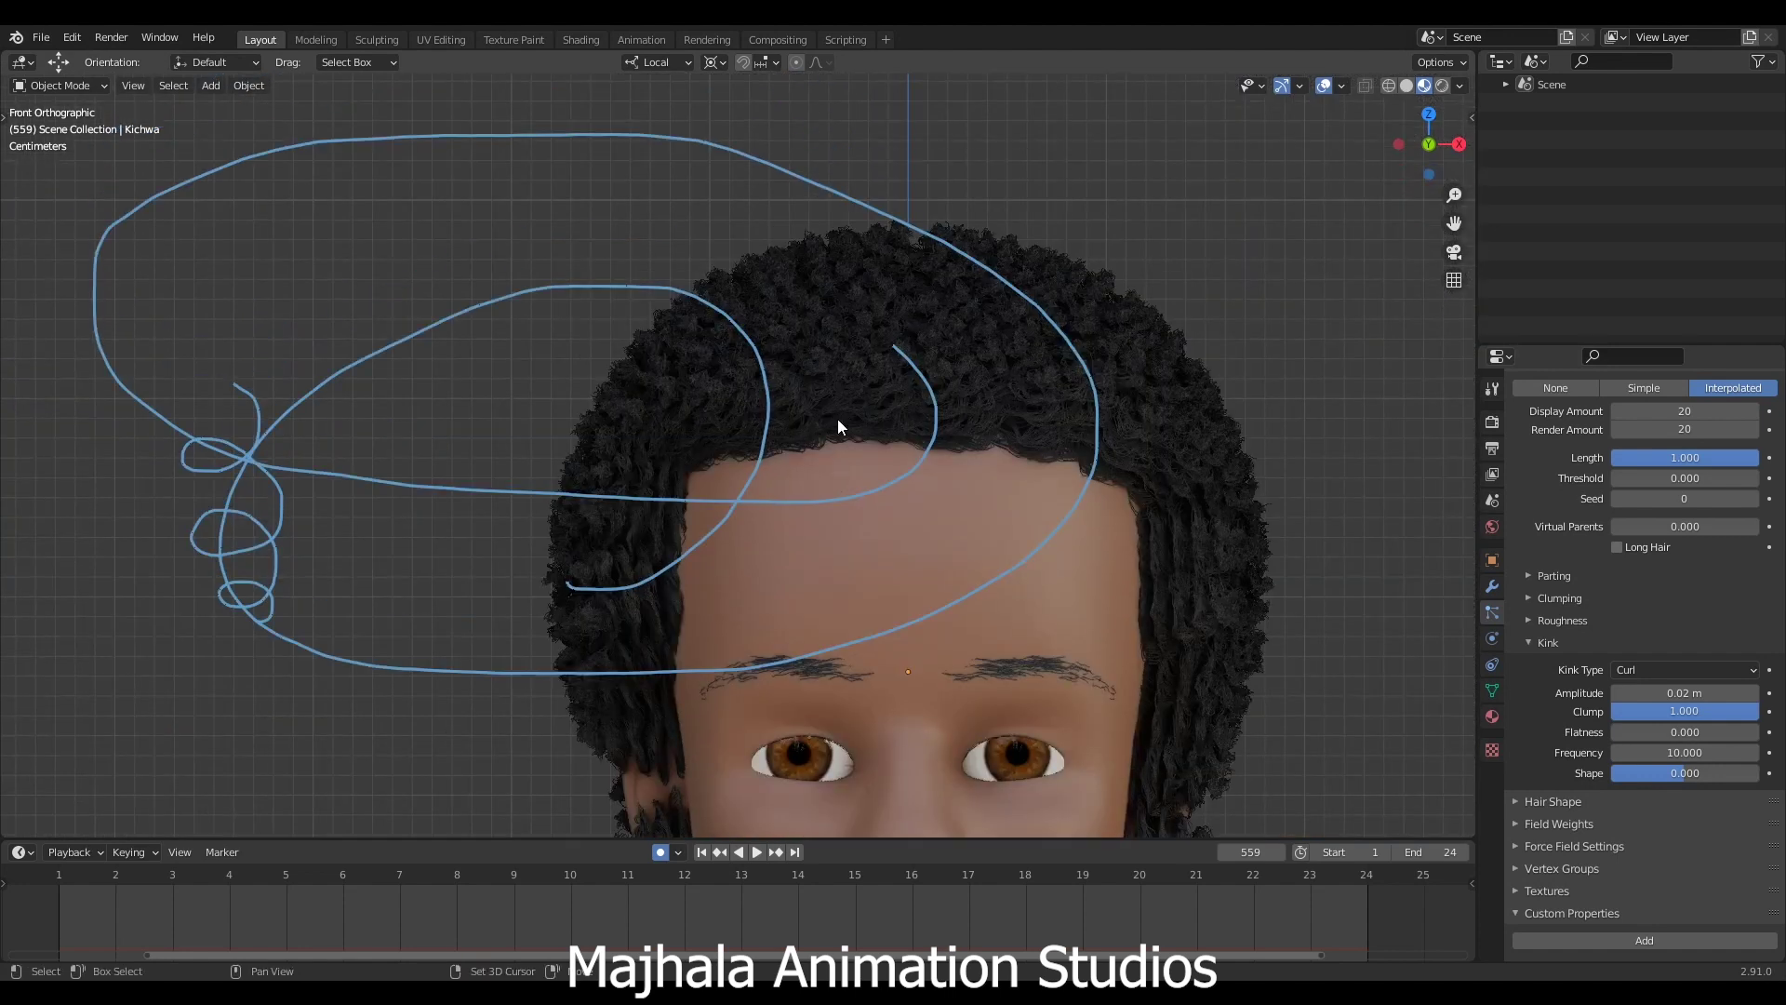
shift+middle_drag(1130, 506, 1059, 447)
Set the kink Frequency of the hair children to 15.
click(1662, 754)
text(15)
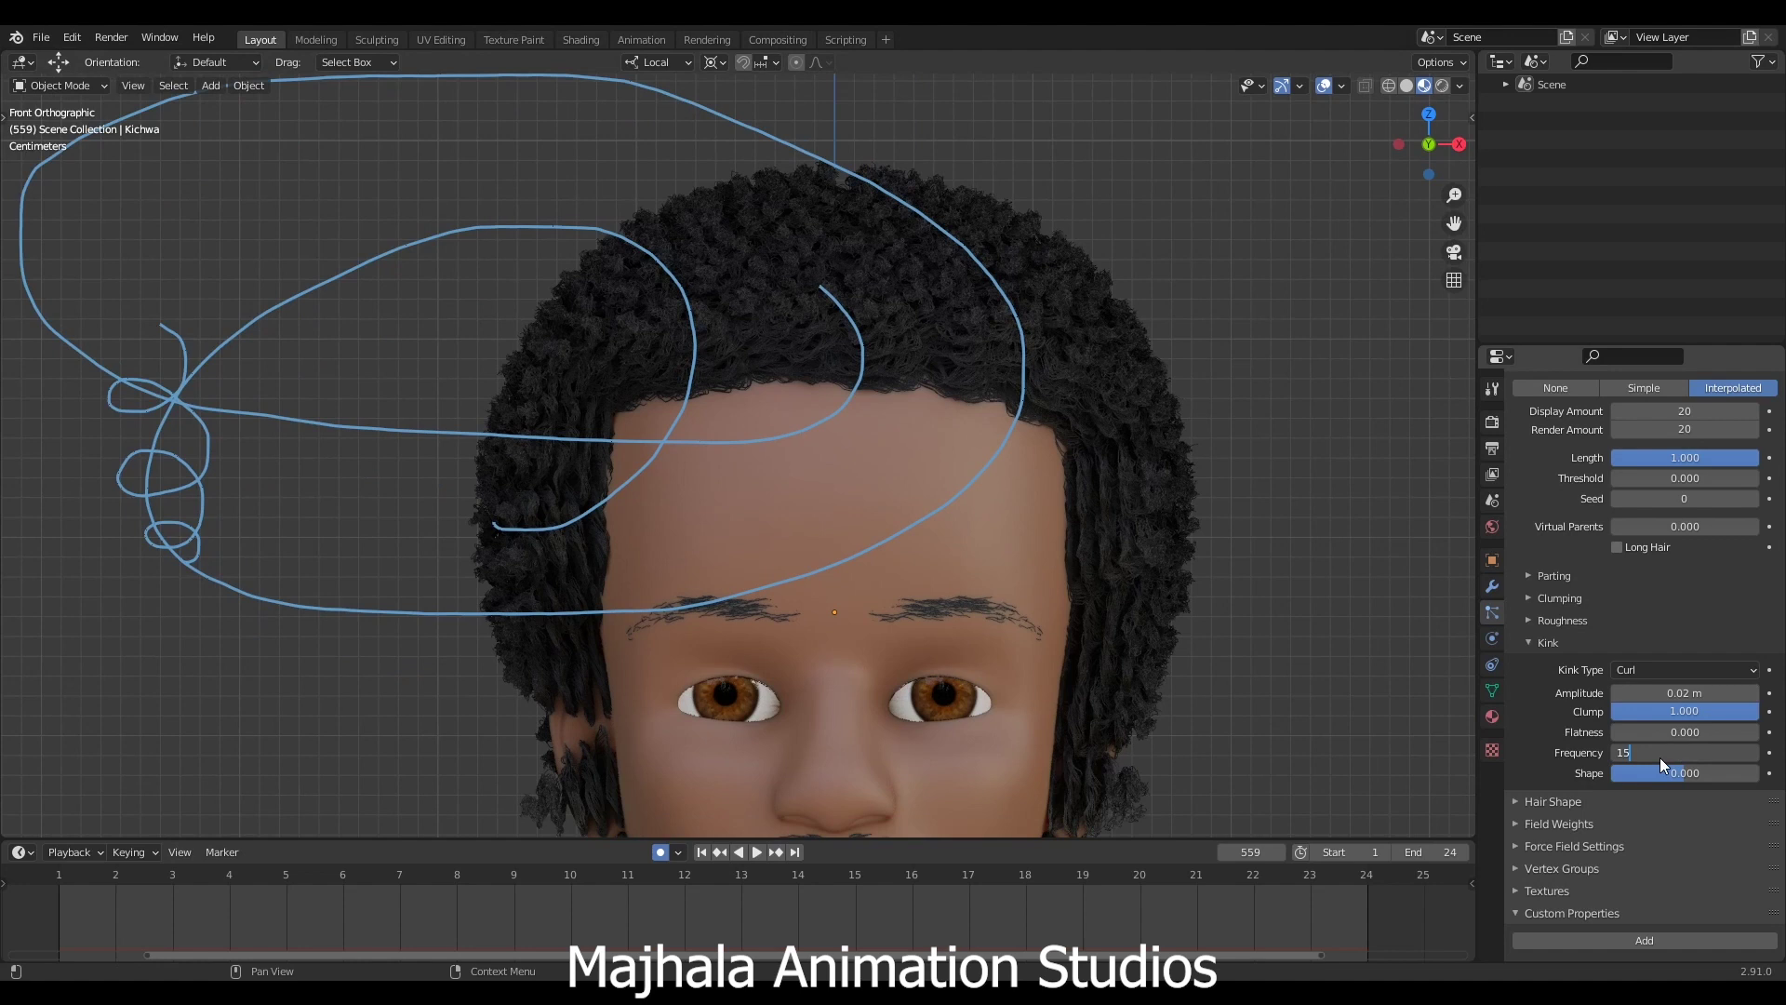
key(Return)
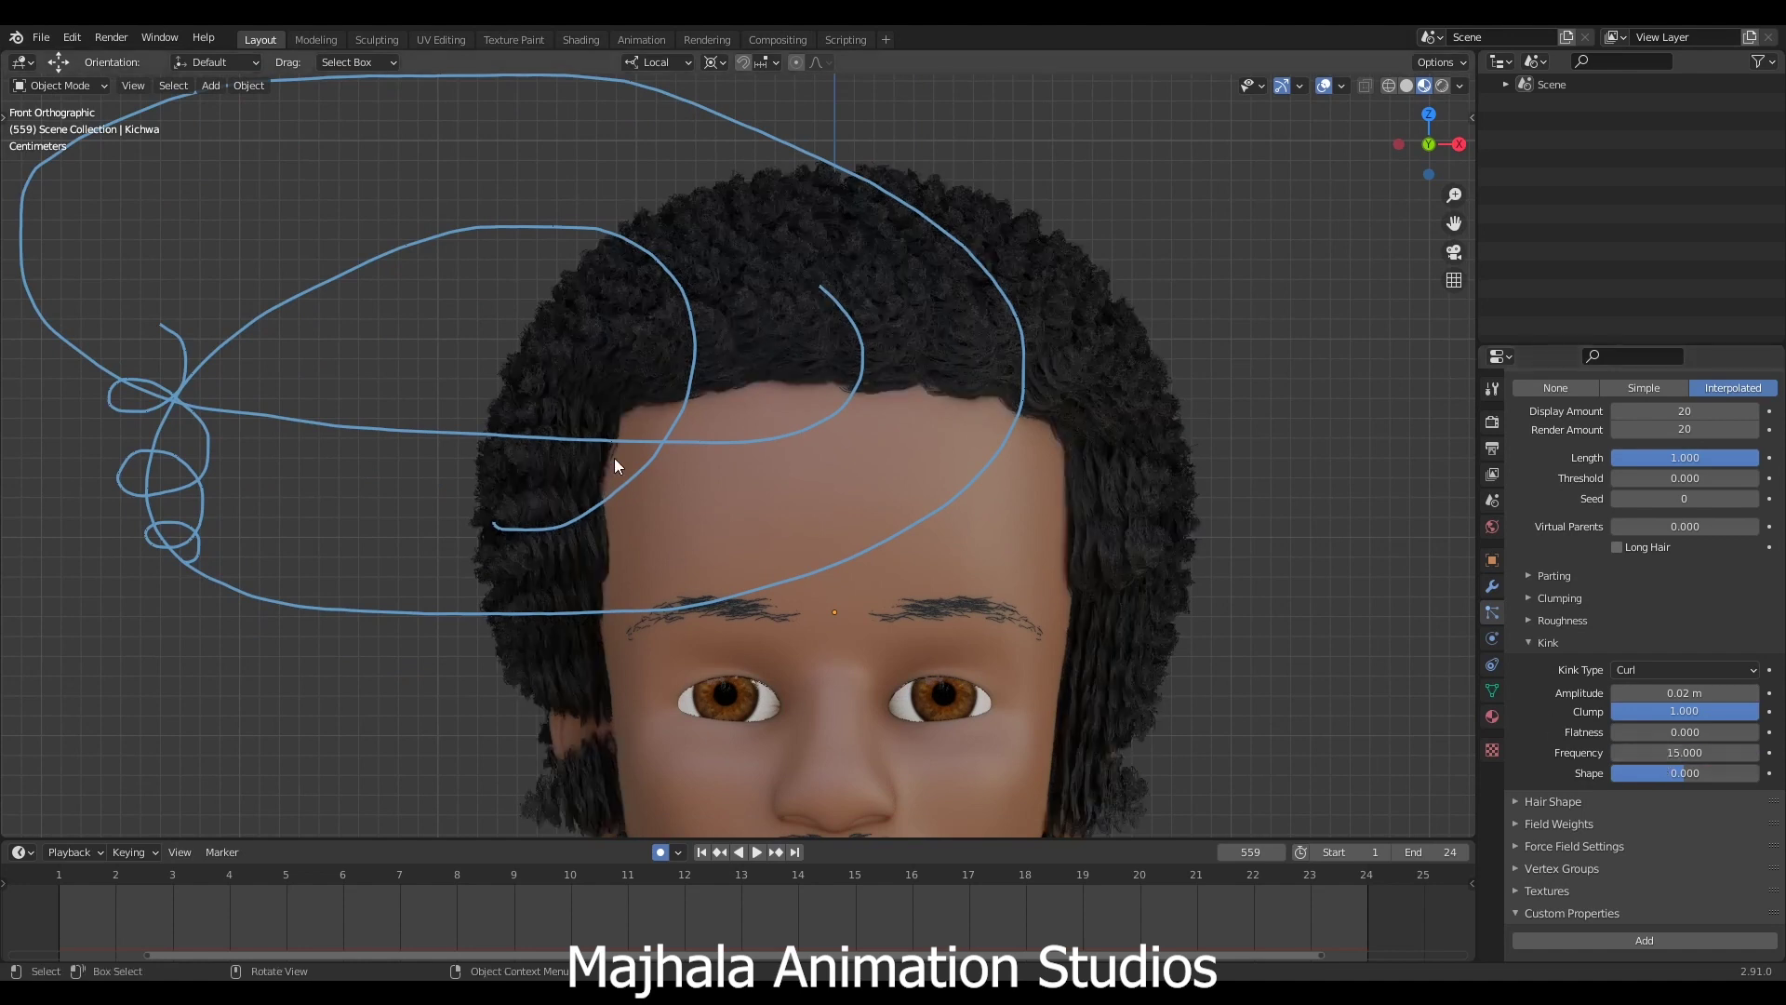
Try a kink Amplitude of 0.01 m and inspect the curls up close and across the whole head.
click(1680, 693)
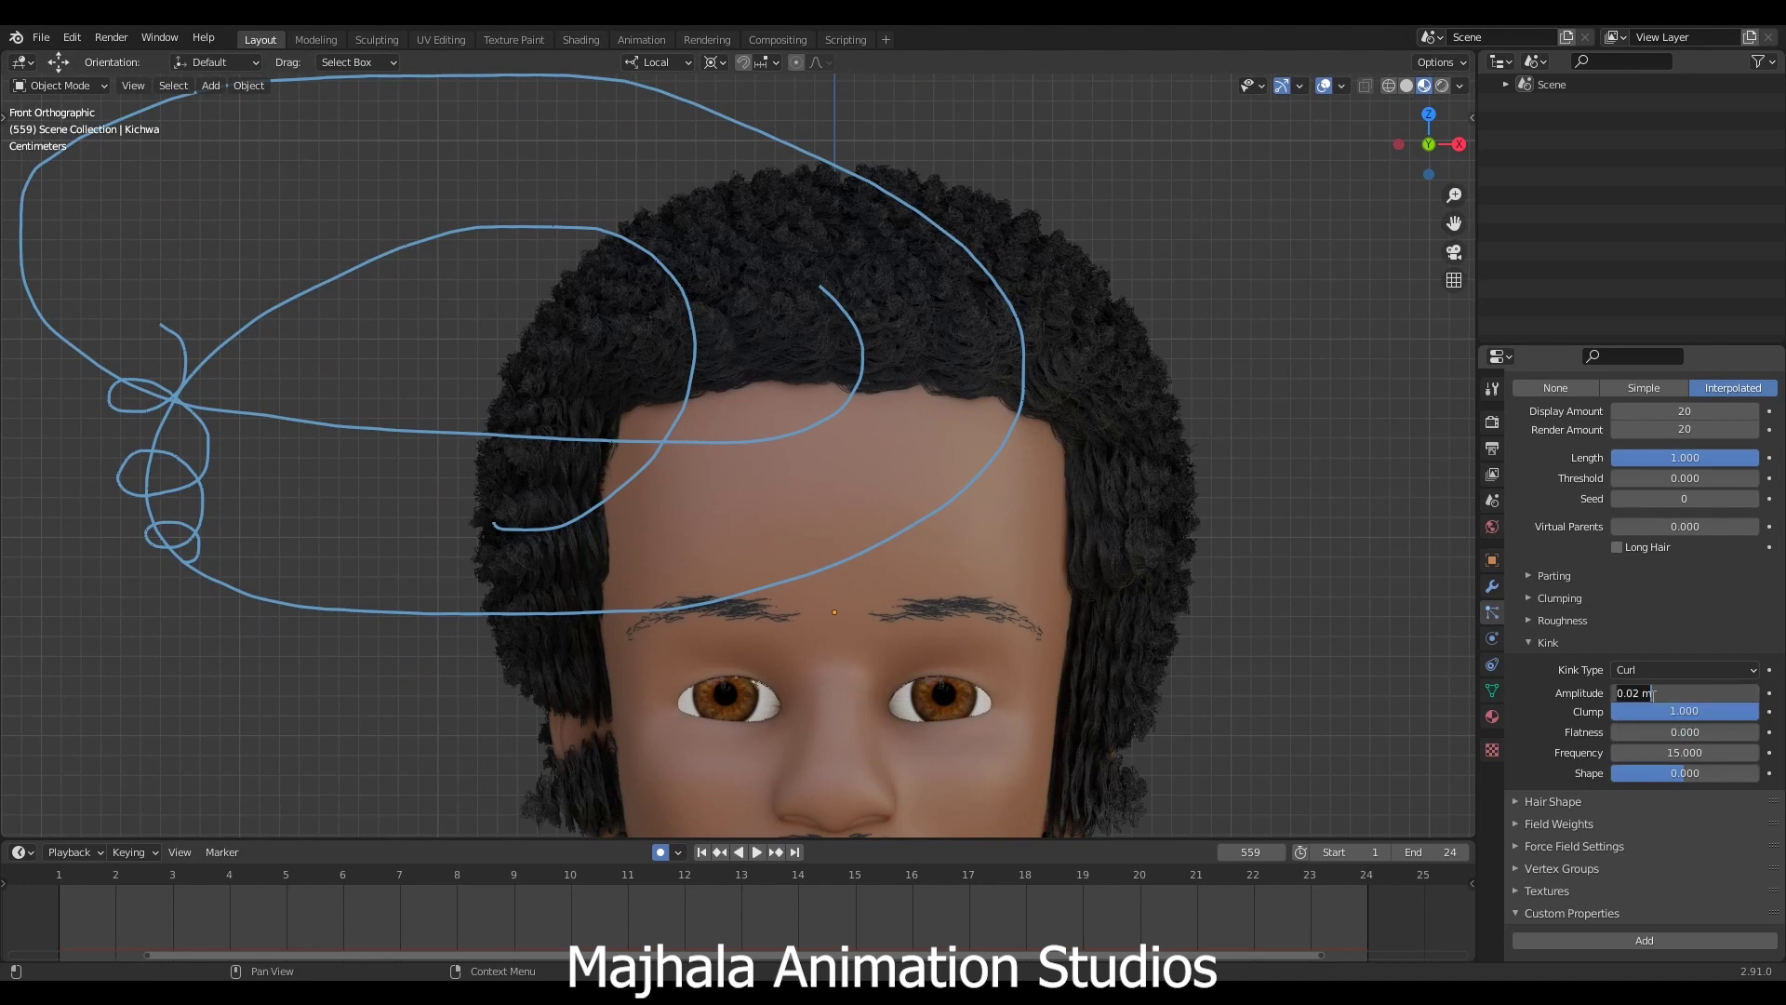
click(1642, 694)
key(BackSpace)
text(1)
key(Return)
scroll(539, 437, up, 3)
scroll(594, 527, down, 8)
middle_drag(1072, 590, 986, 507)
scroll(987, 506, up, 5)
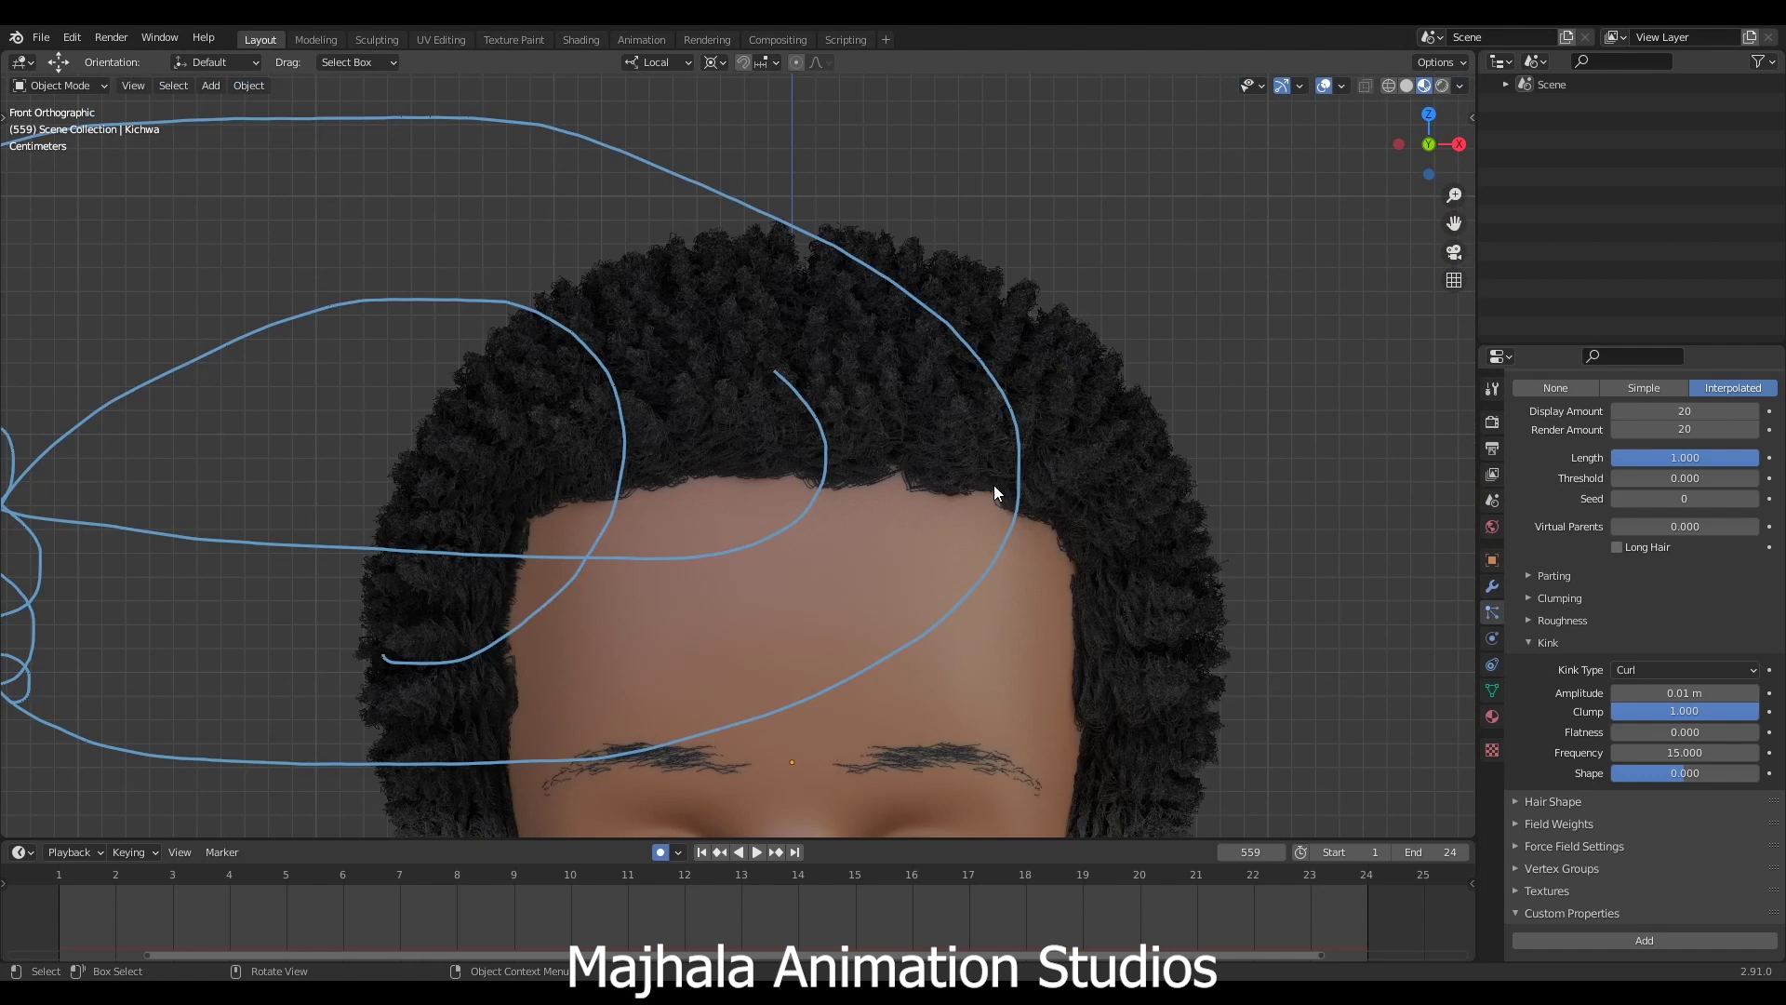
scroll(986, 507, up, 3)
Set the kink Amplitude to 0.005 m and check the overall hairstyle from the front.
click(1671, 693)
click(1641, 693)
key(BackSpace)
text(05)
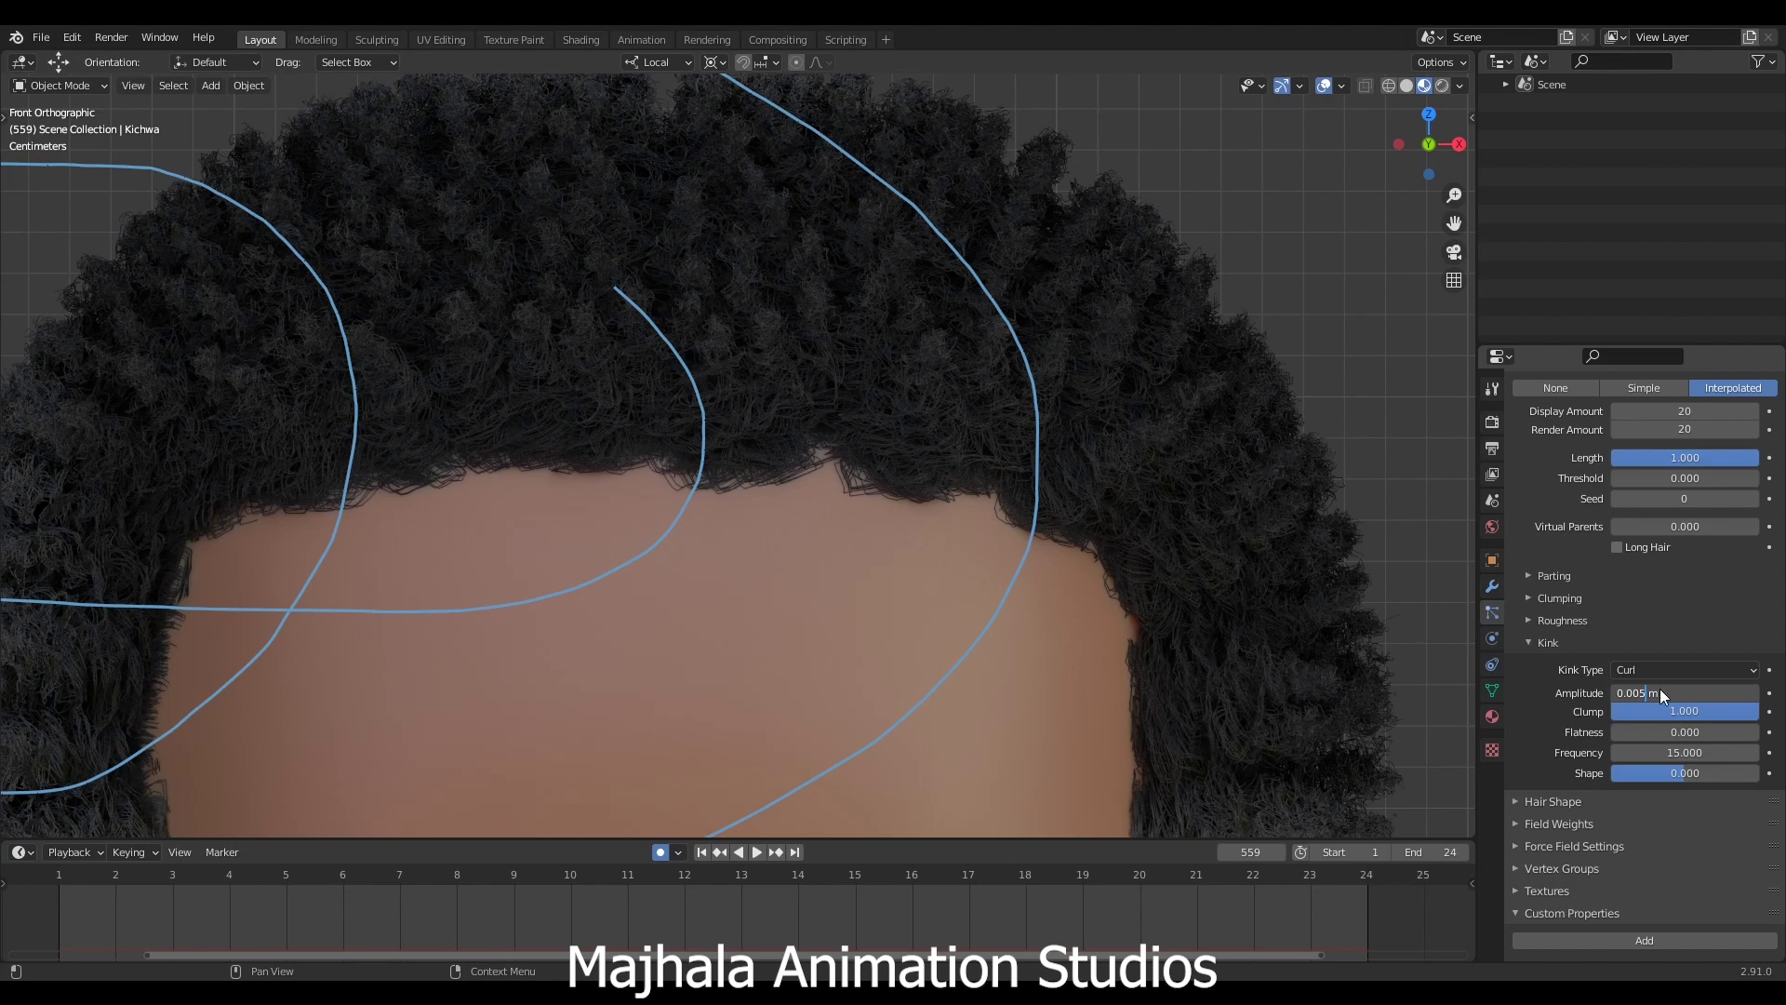
key(Return)
scroll(837, 484, down, 4)
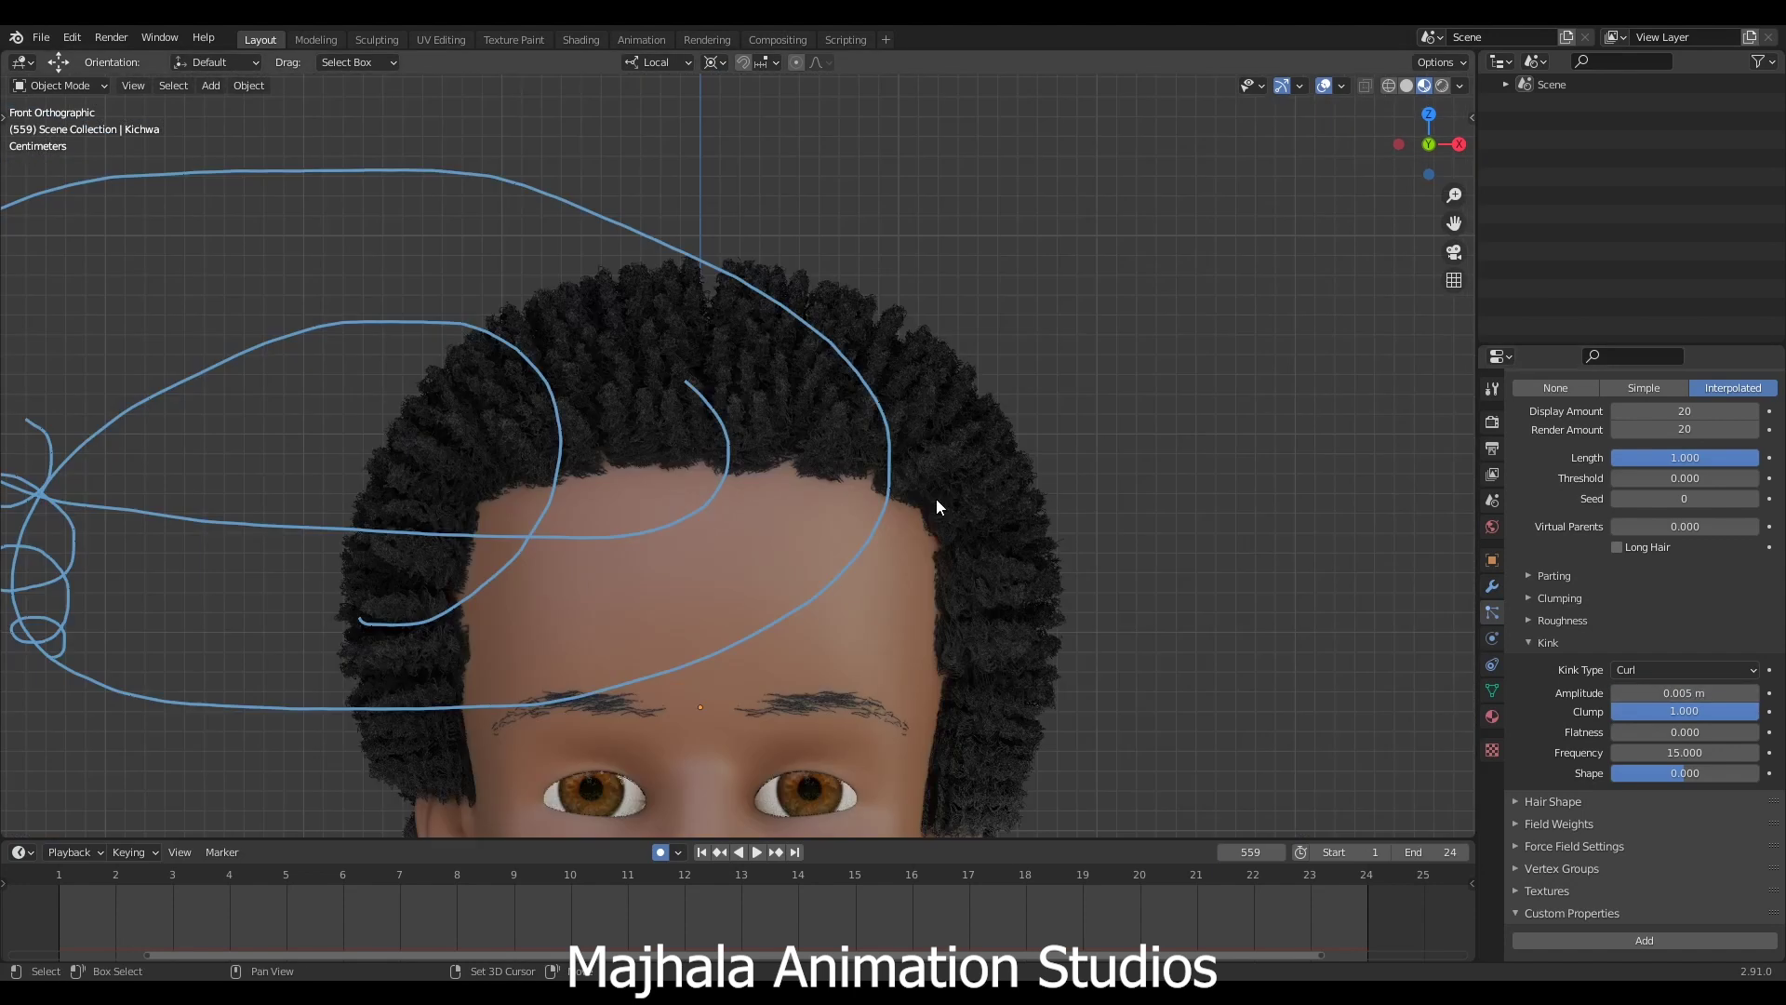
scroll(909, 547, down, 4)
scroll(1743, 577, up, 6)
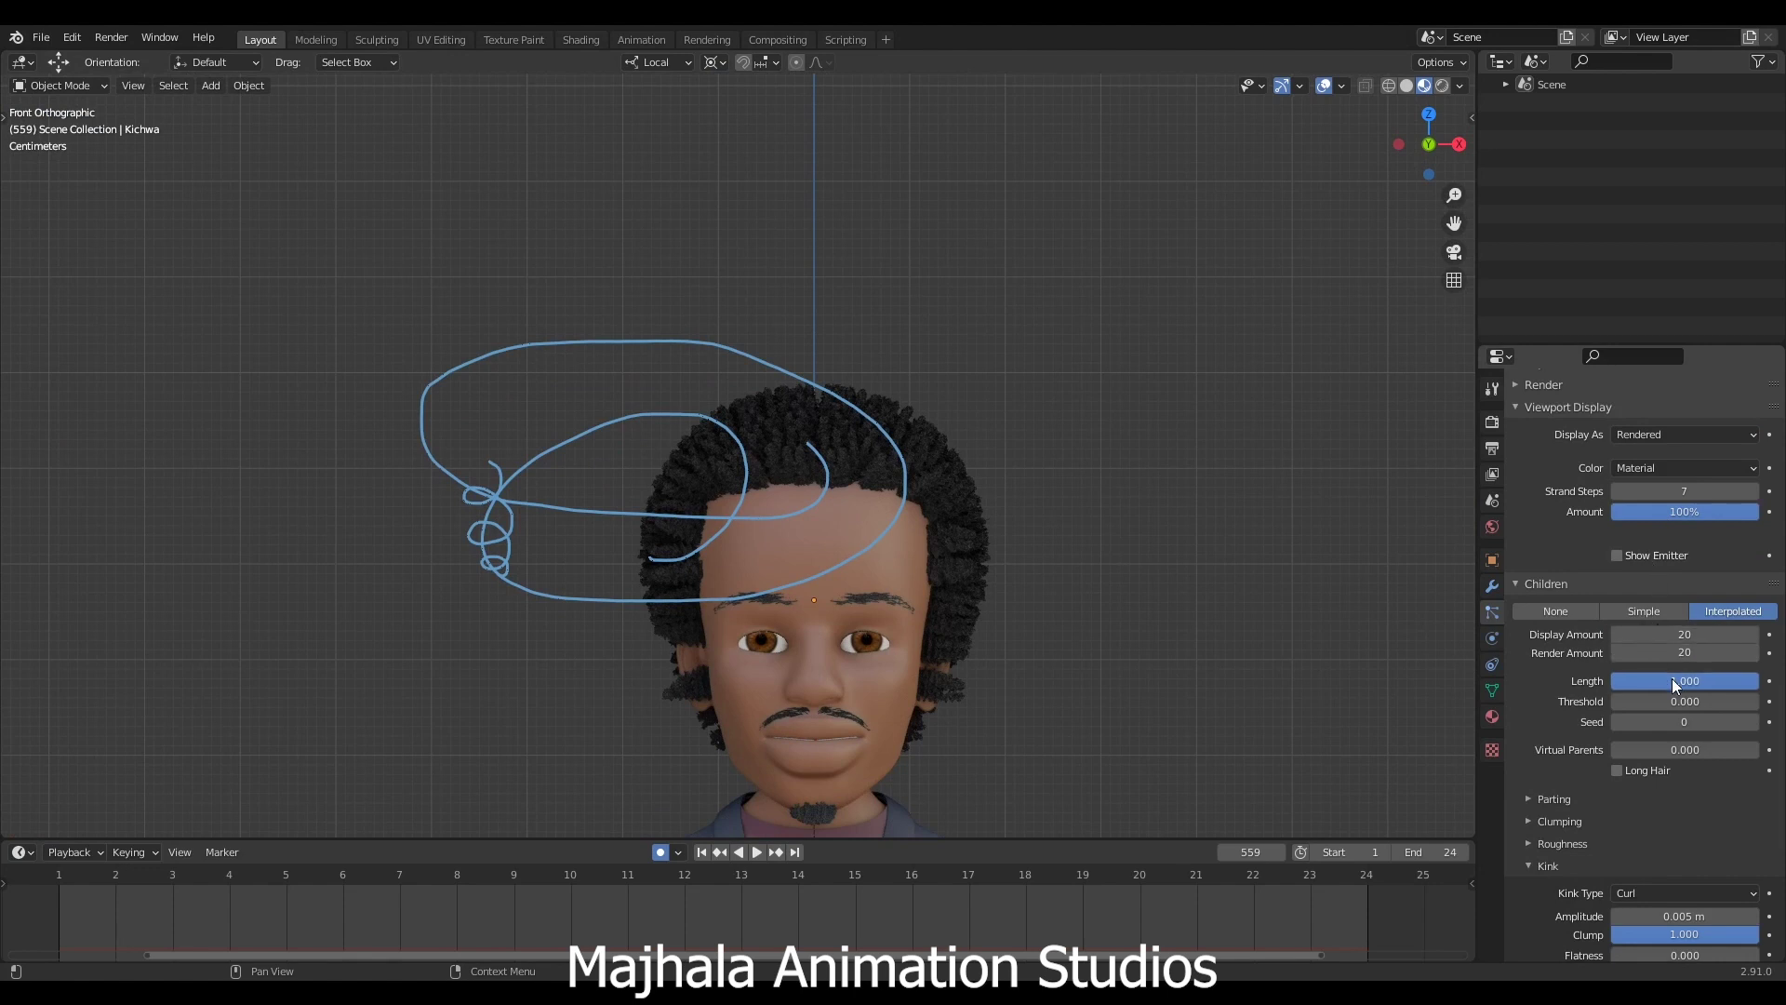
Expand the children's Roughness settings and set the Size of the Uniform roughness to 0.01.
click(1529, 842)
scroll(1699, 815, down, 5)
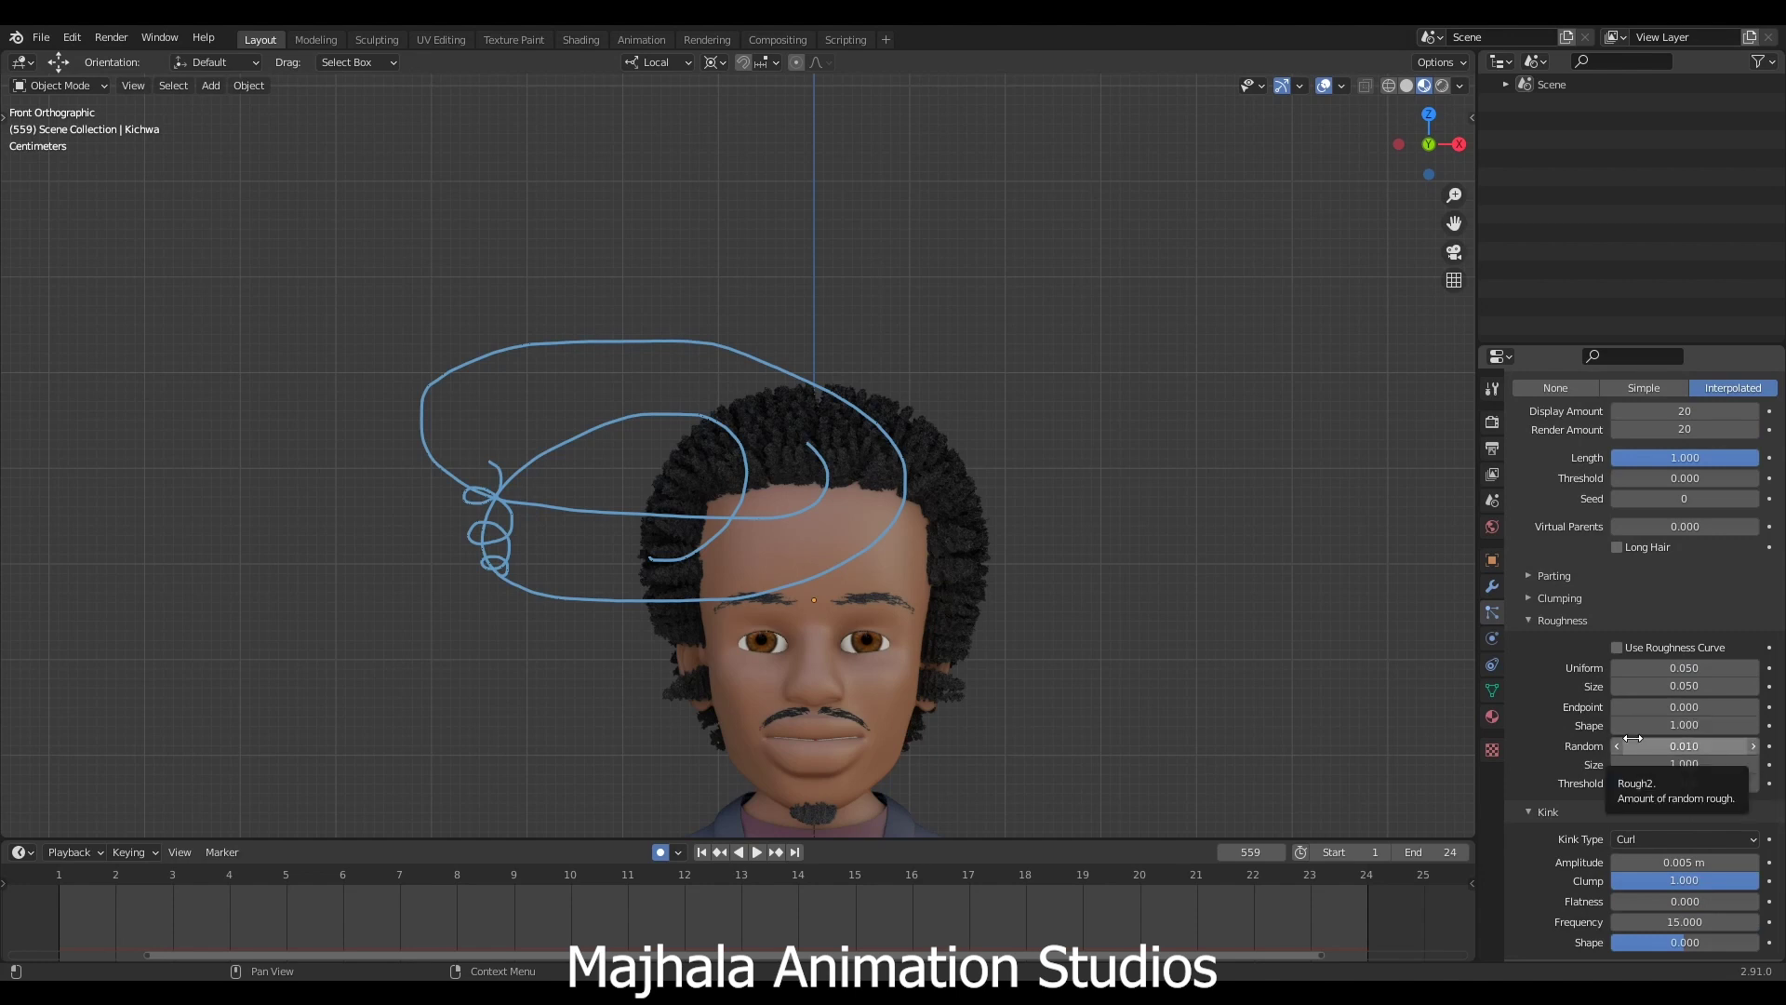
scroll(1689, 817, up, 3)
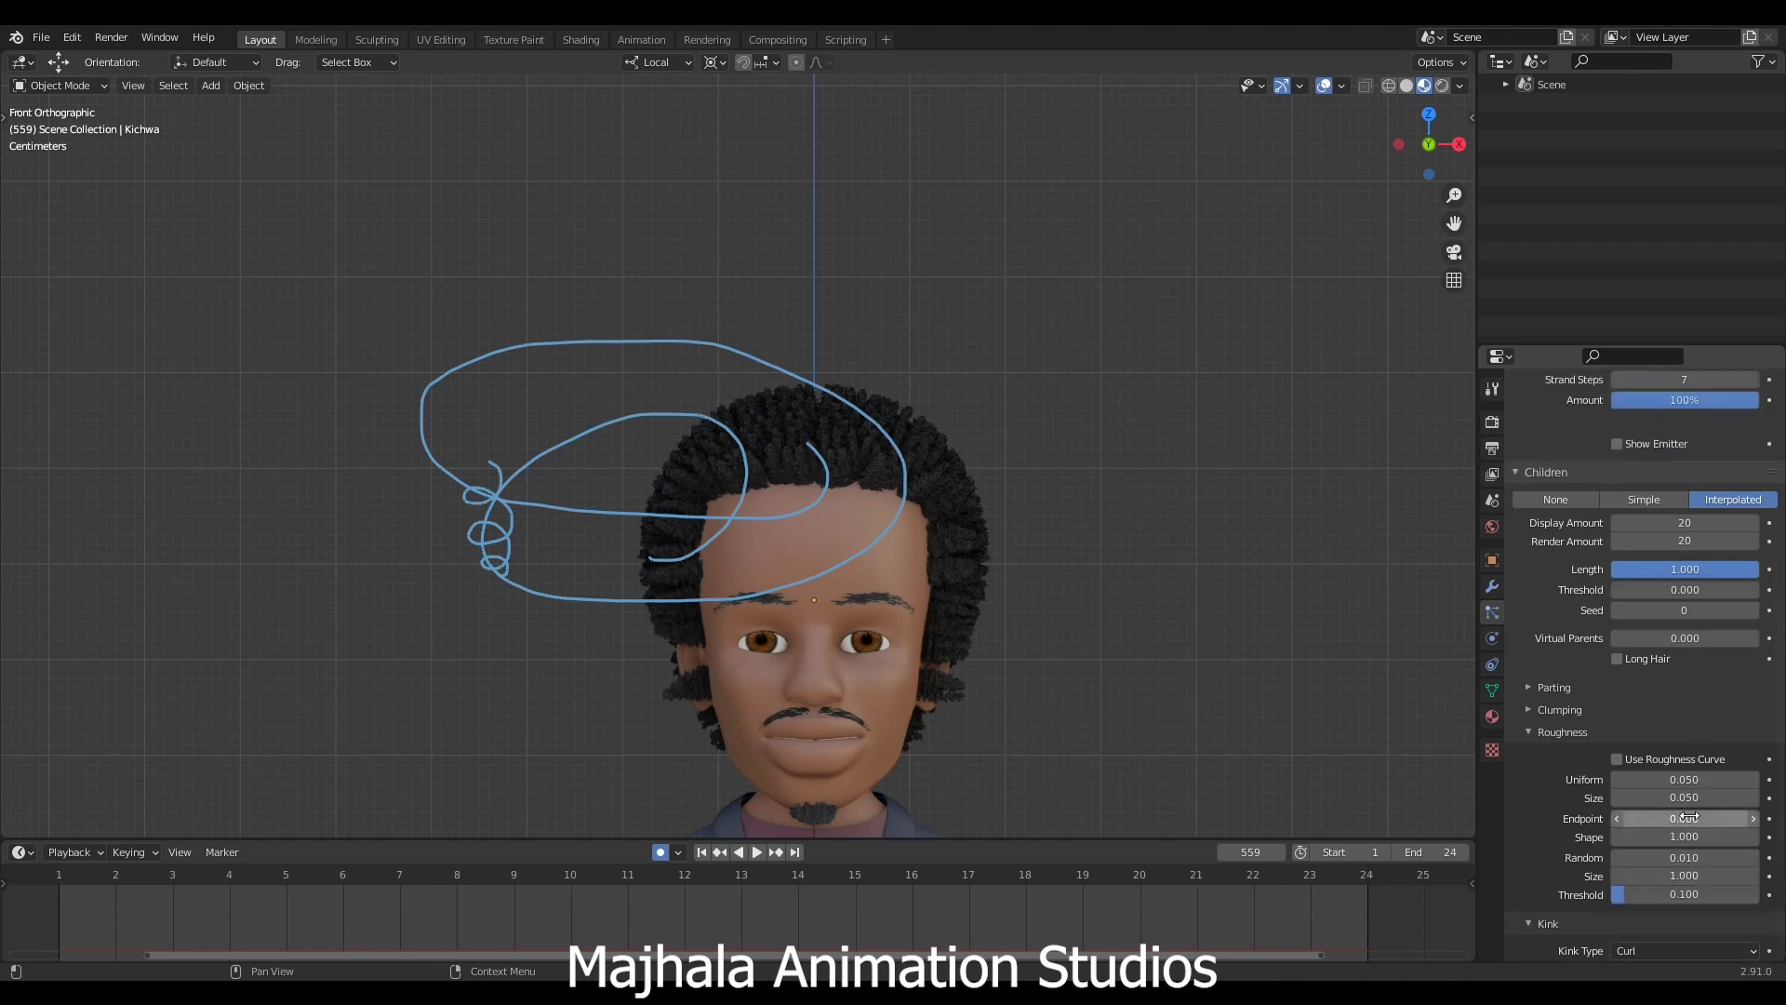
scroll(1689, 817, down, 1)
click(1677, 761)
text(0.05)
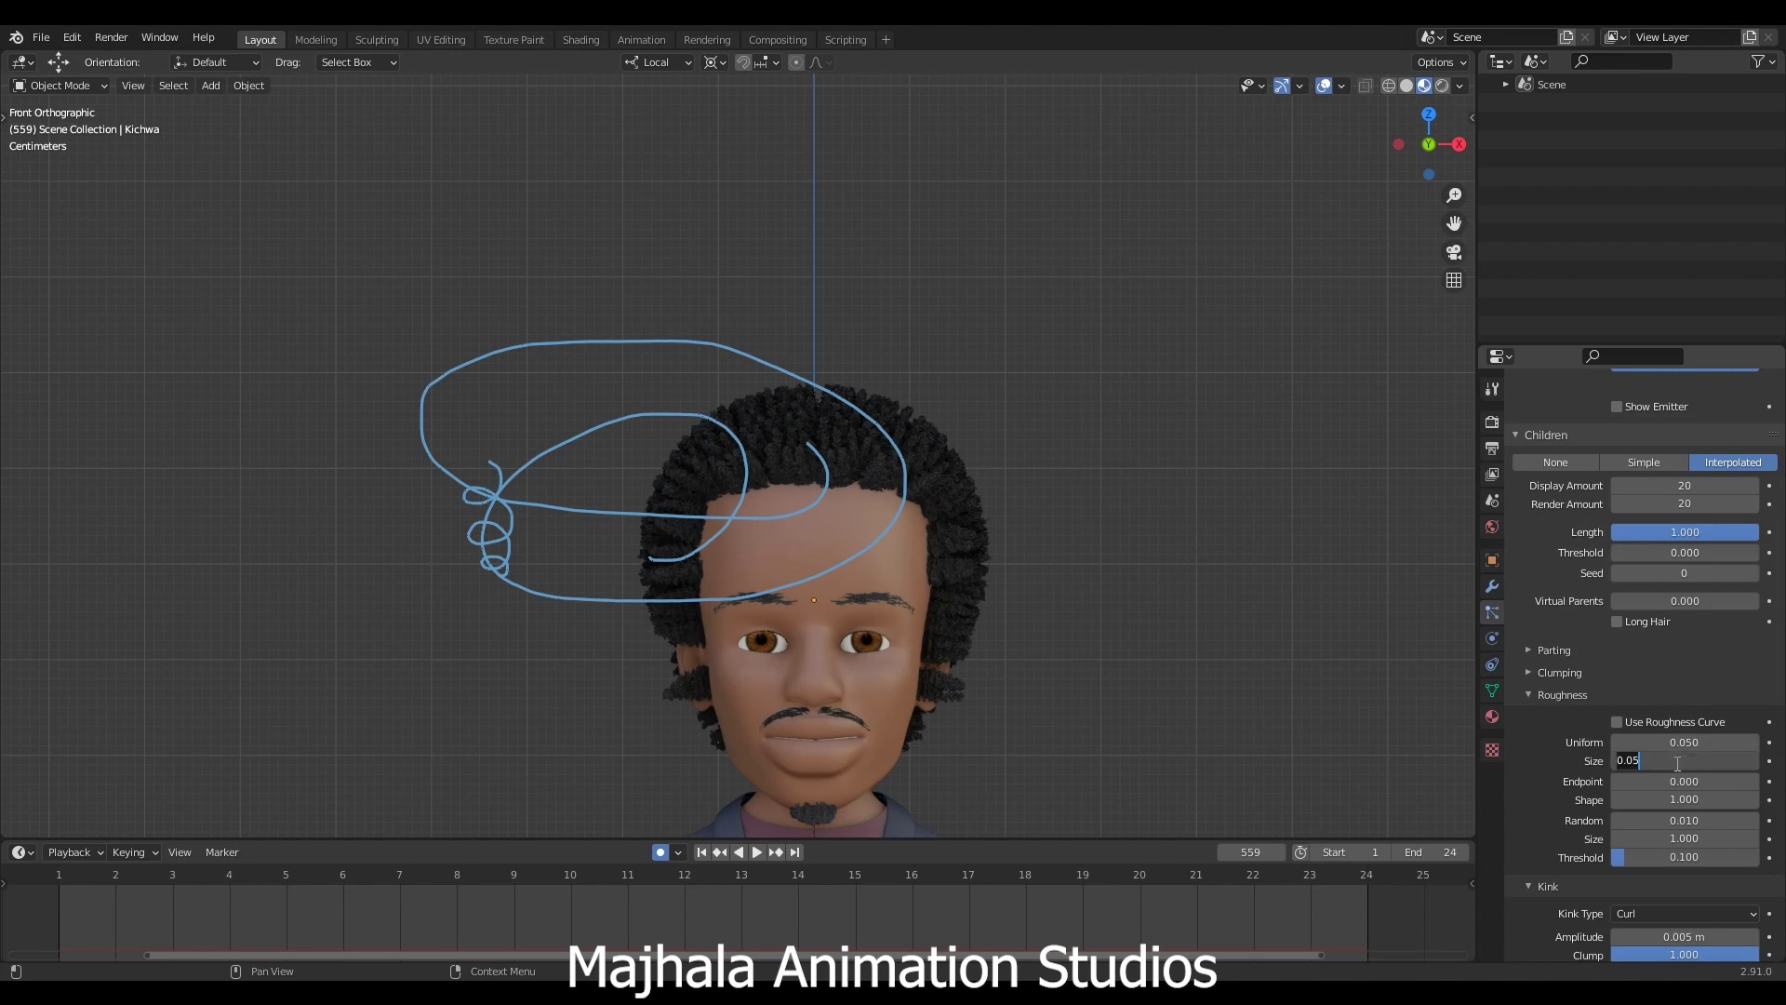
key(BackSpace)
key(BackSpace)
key(BackSpace)
text(.01)
key(Return)
Examine the hair strands up close from the front and the hairstyle in the right side view.
scroll(873, 468, up, 6)
scroll(874, 482, up, 1)
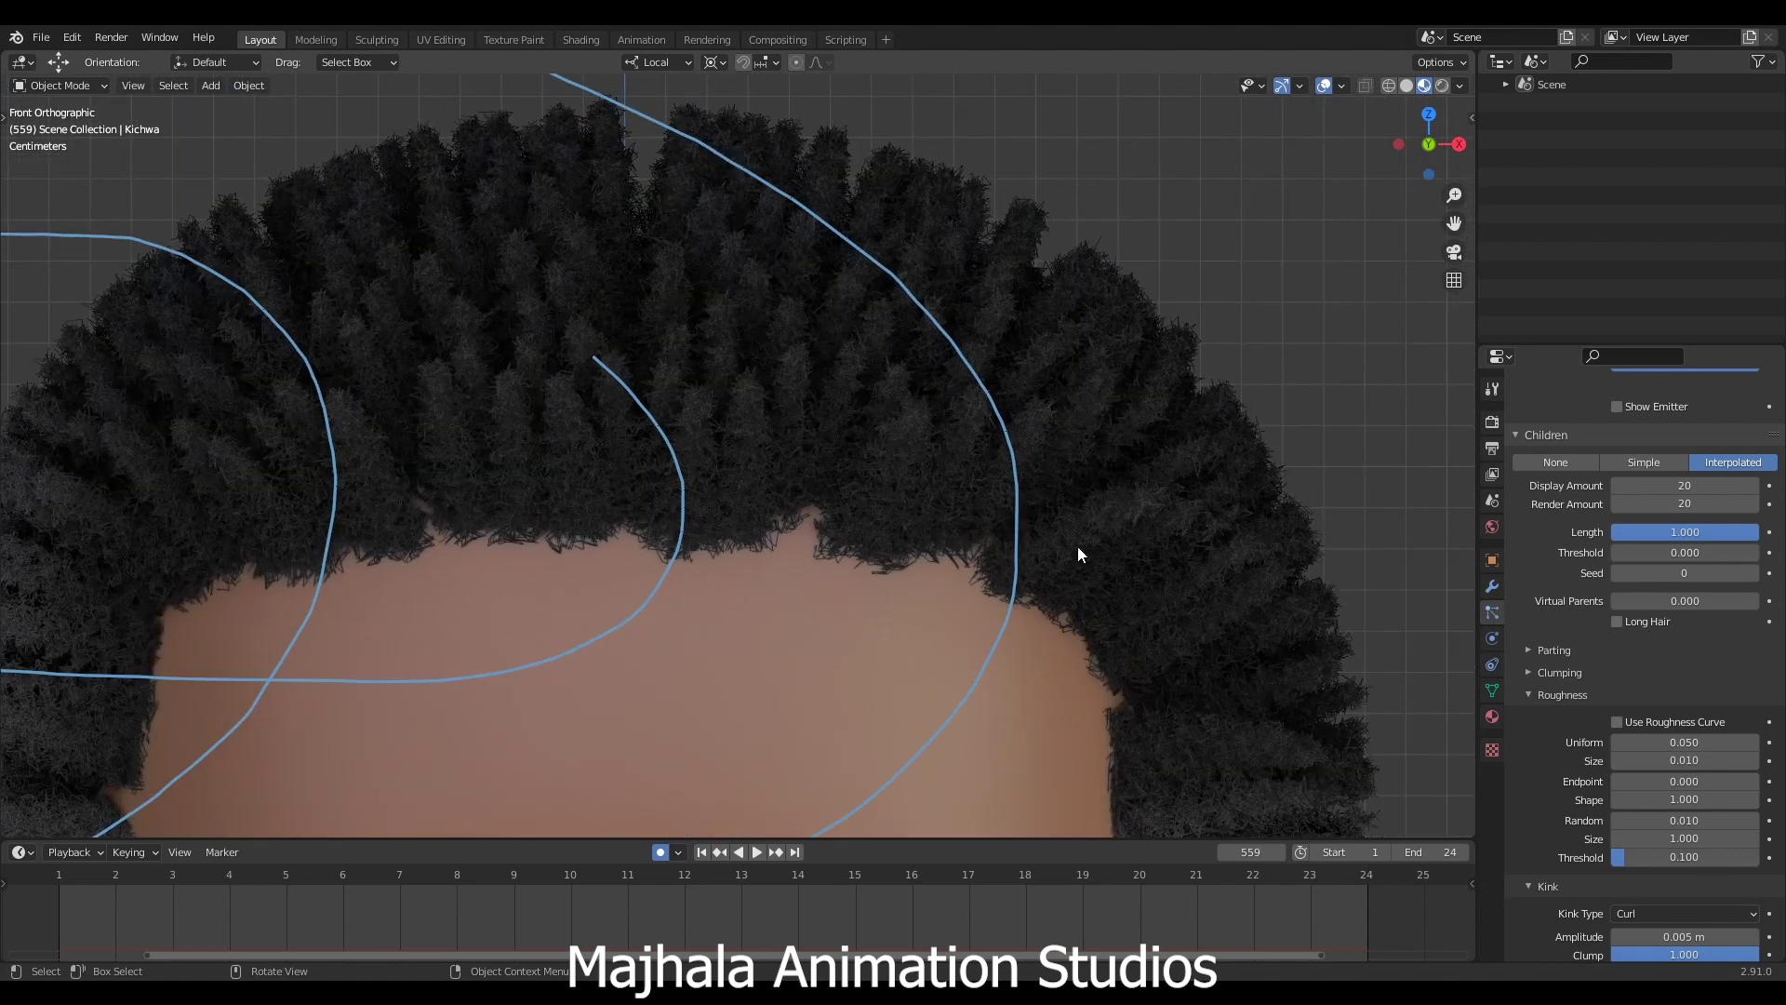
scroll(1079, 548, down, 4)
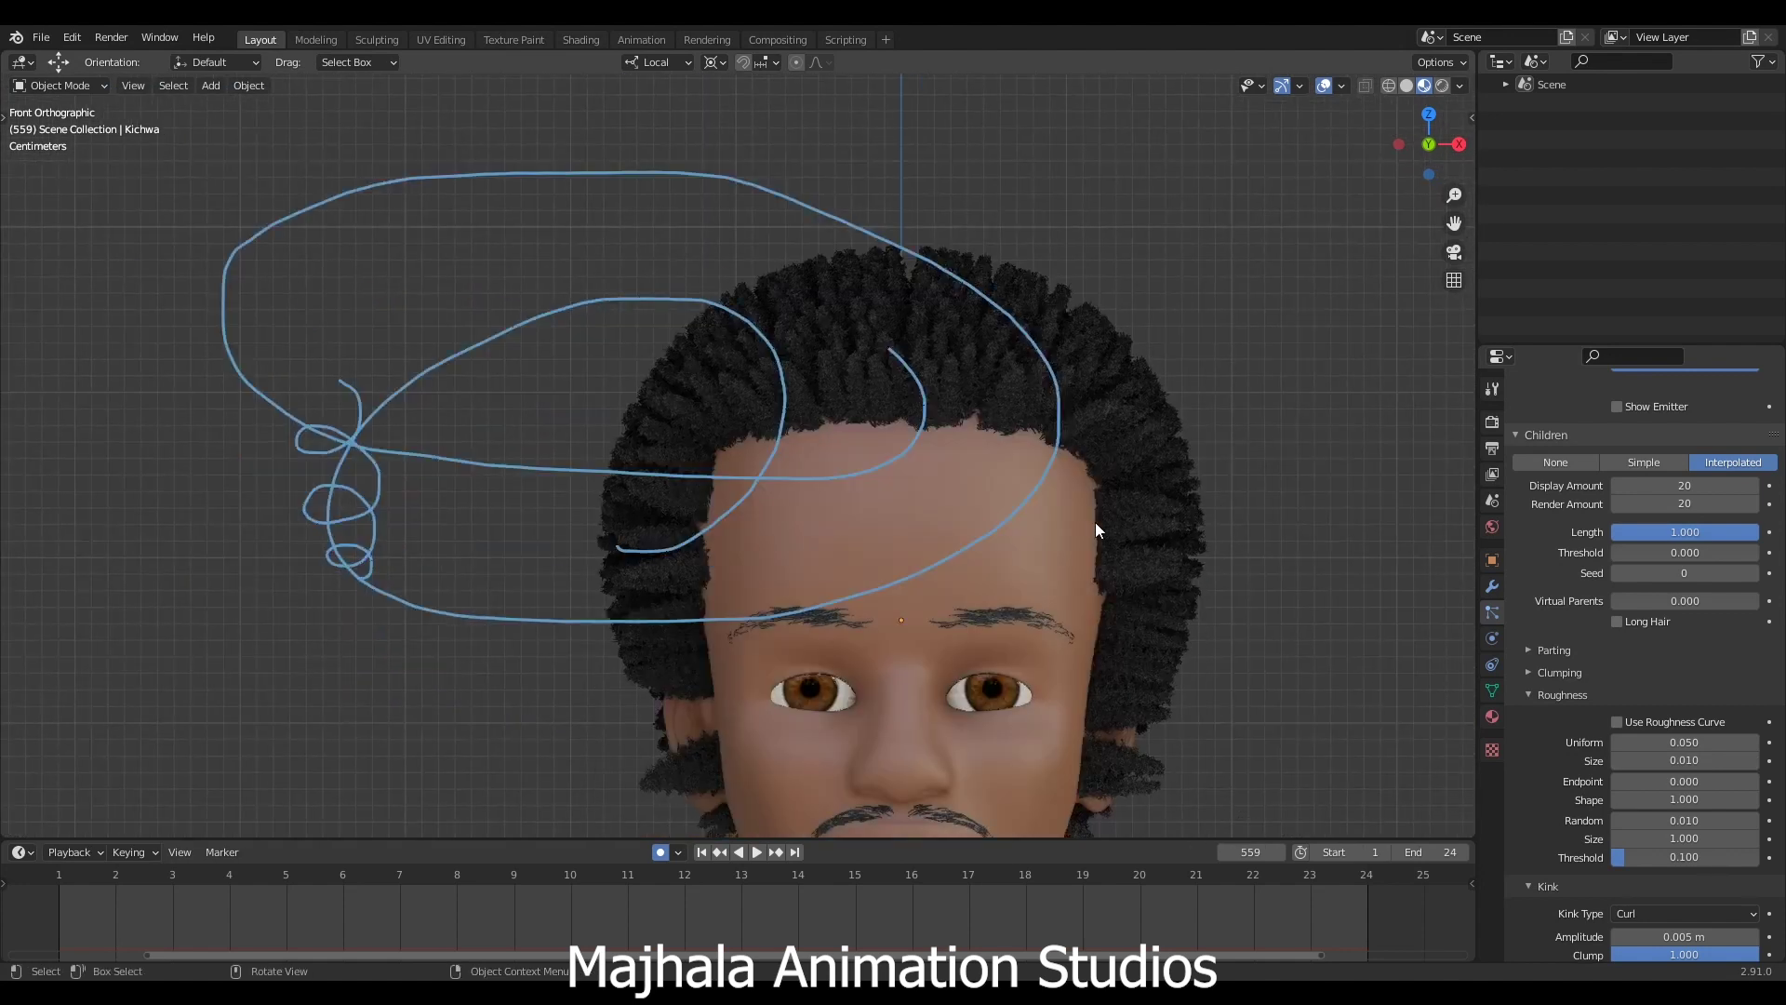
key(KP_3)
scroll(985, 525, up, 4)
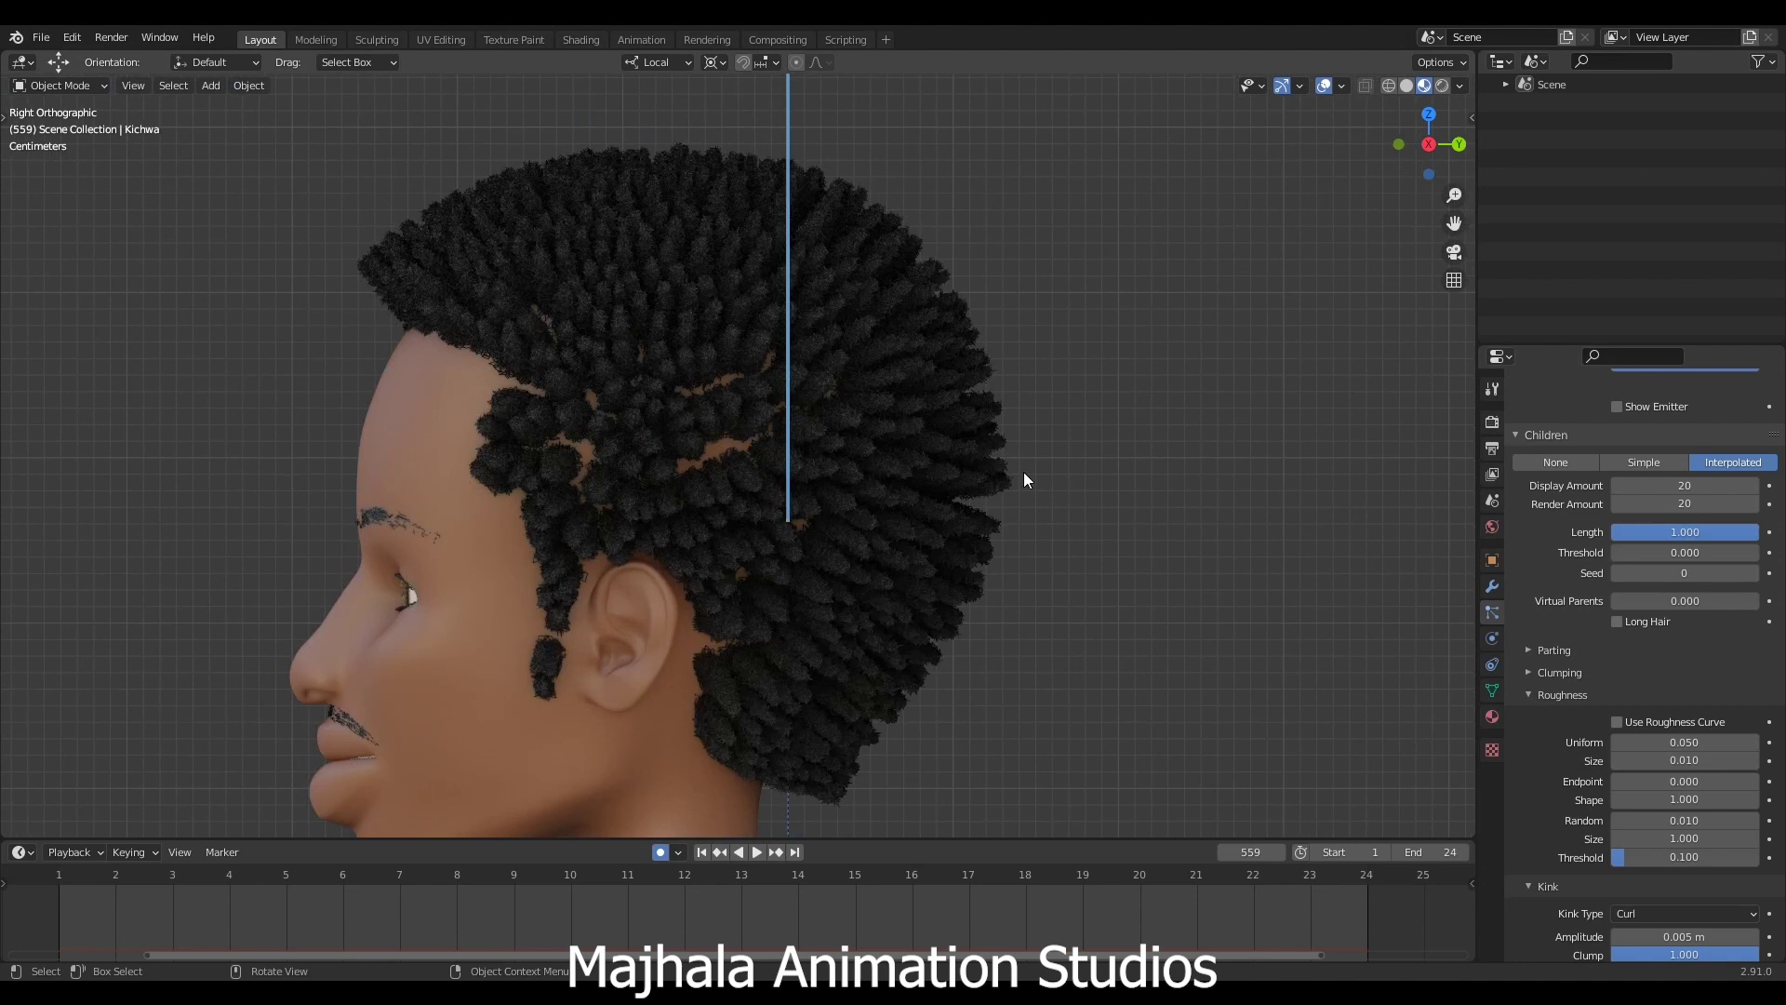
scroll(1023, 481, down, 4)
key(KP_1)
scroll(1197, 409, up, 4)
Remove the annotation sketches from the viewport and view the finished hairstyle on the character from the front.
key(n)
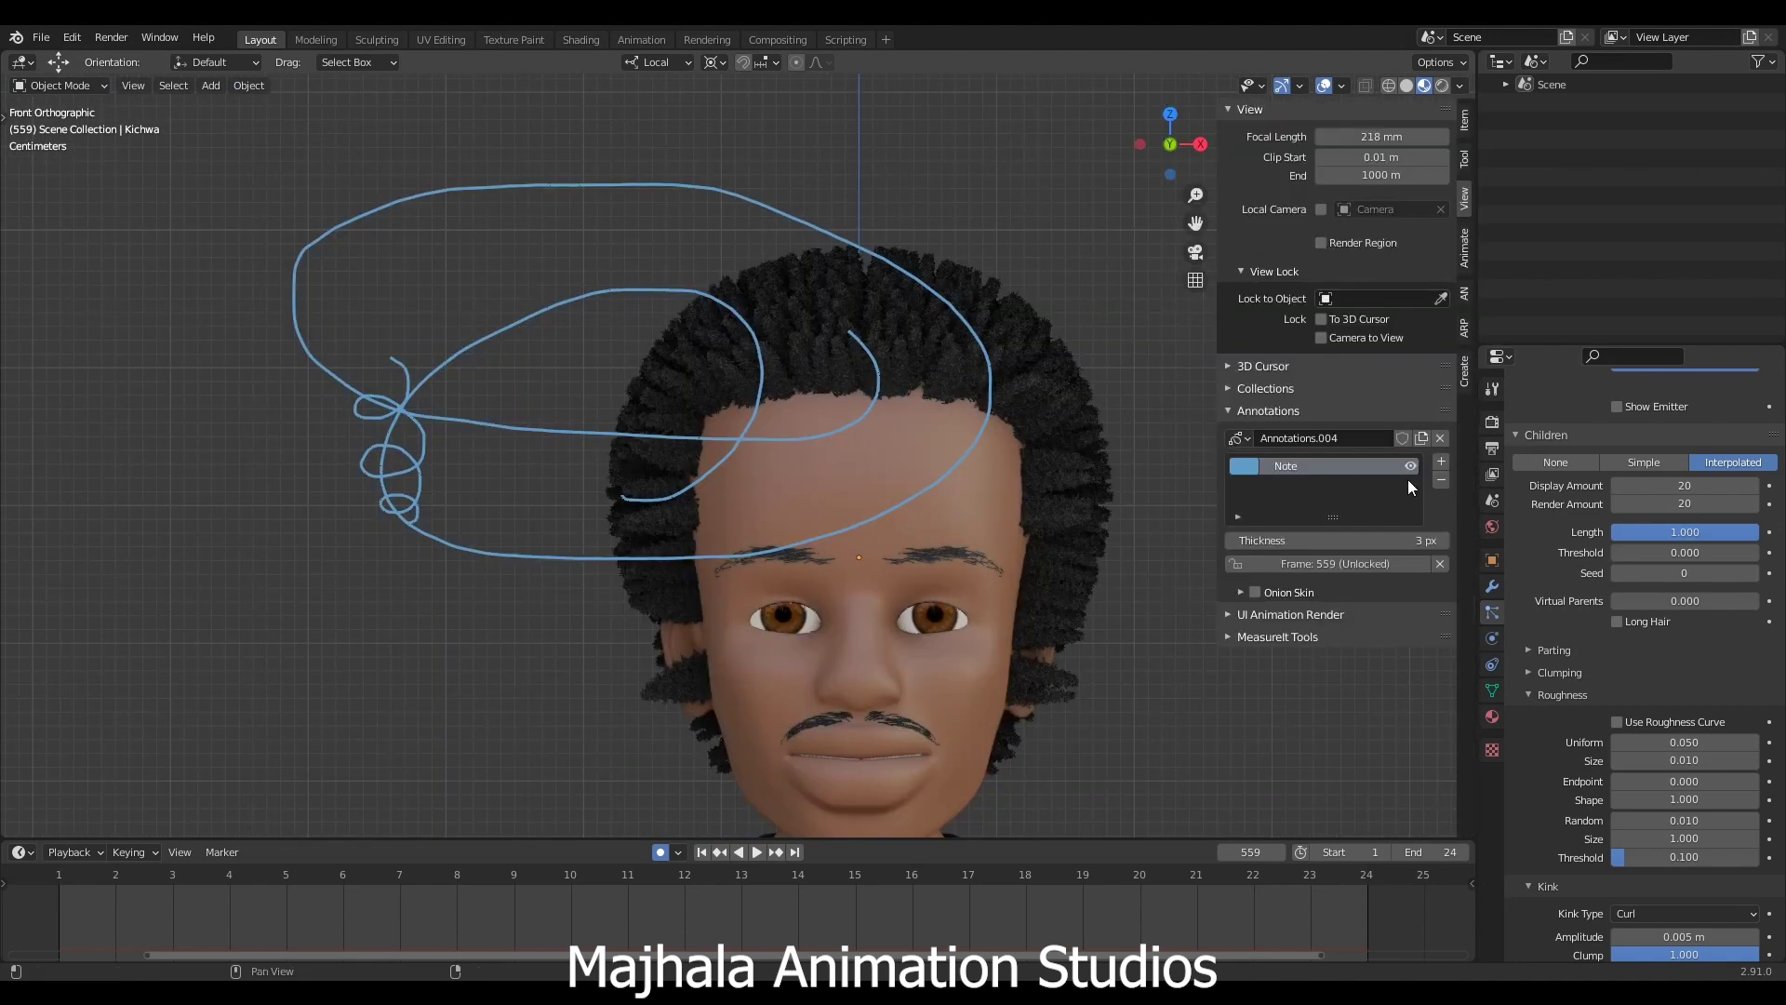
click(1440, 438)
scroll(845, 398, up, 3)
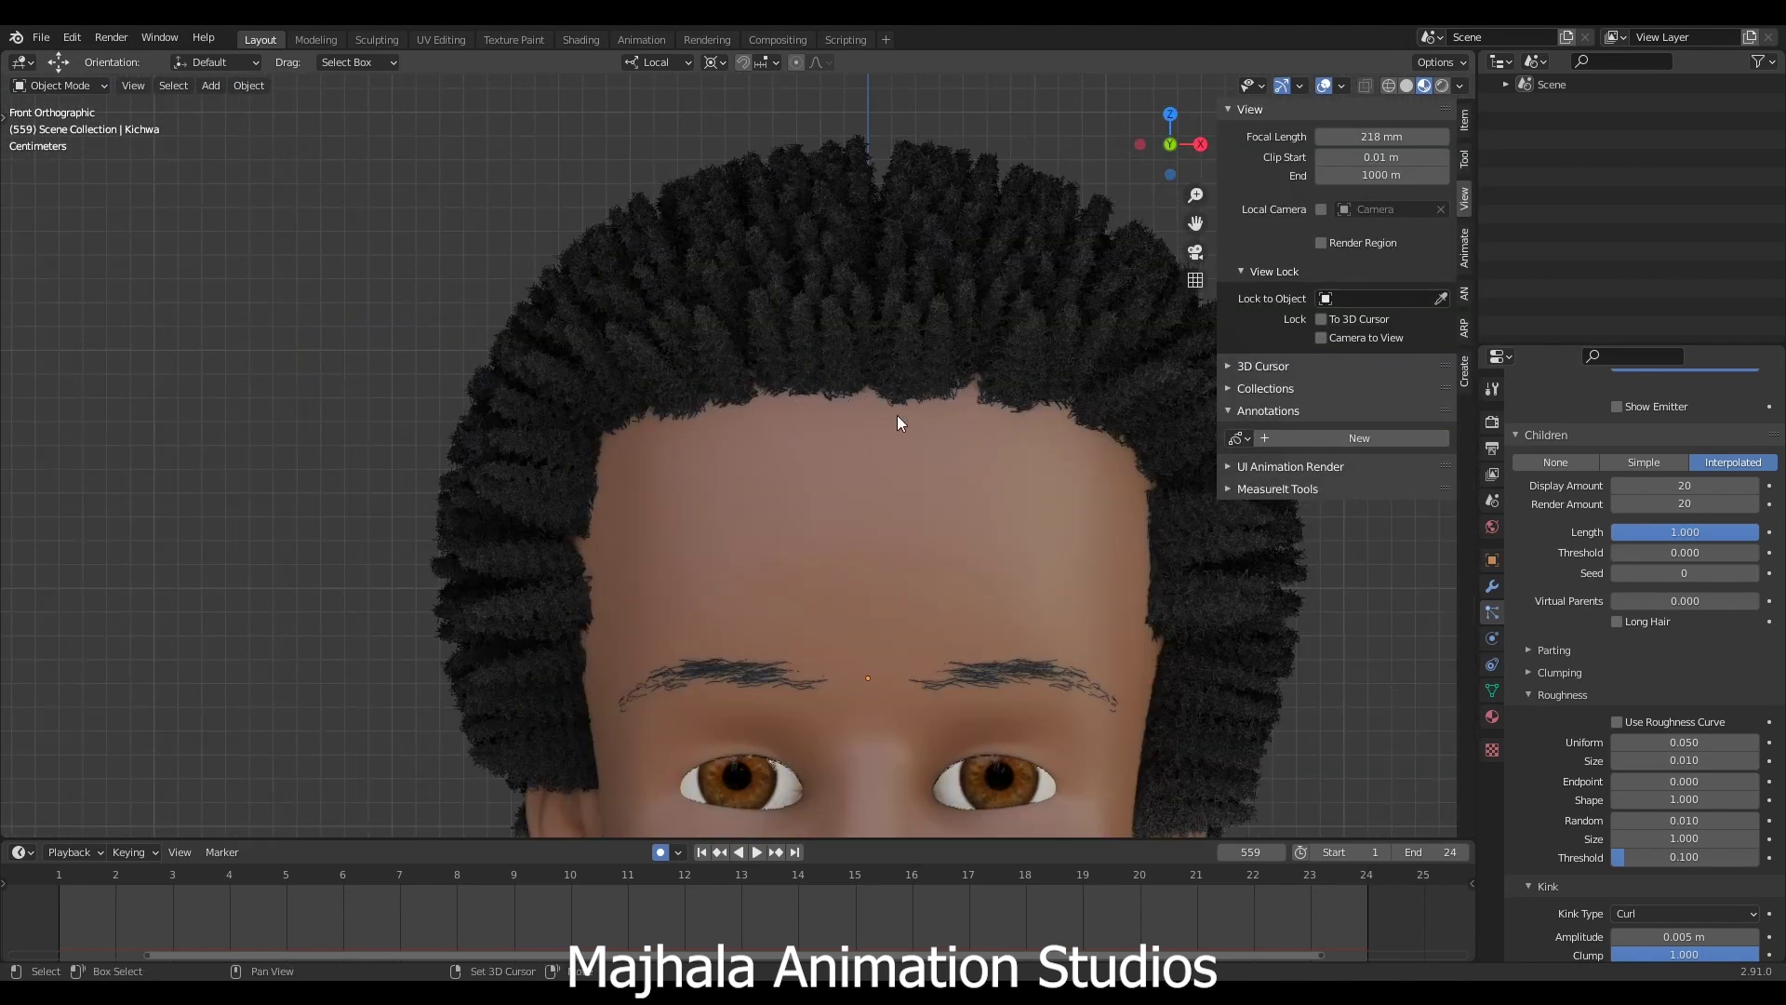
shift+middle_drag(897, 415, 808, 380)
key(n)
scroll(852, 406, down, 5)
scroll(1638, 887, down, 5)
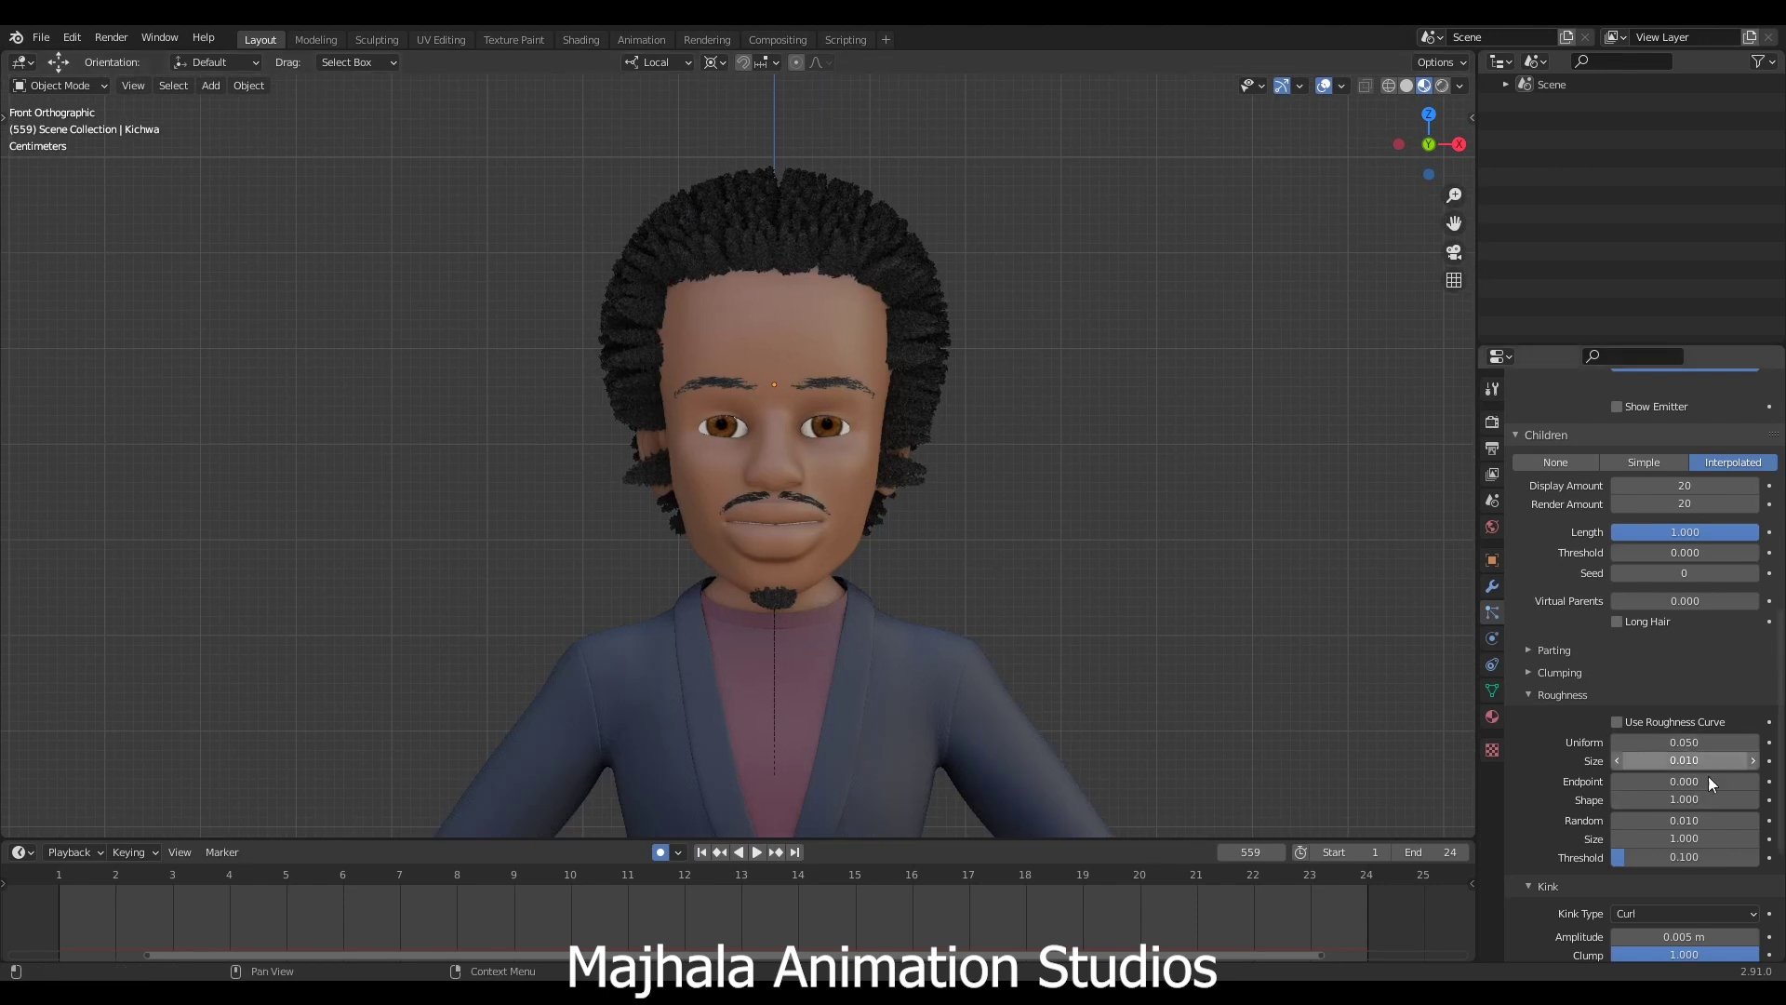
Try a kink Clump value of 0 on the scalp hair and set it back to 1.
scroll(1639, 893, down, 2)
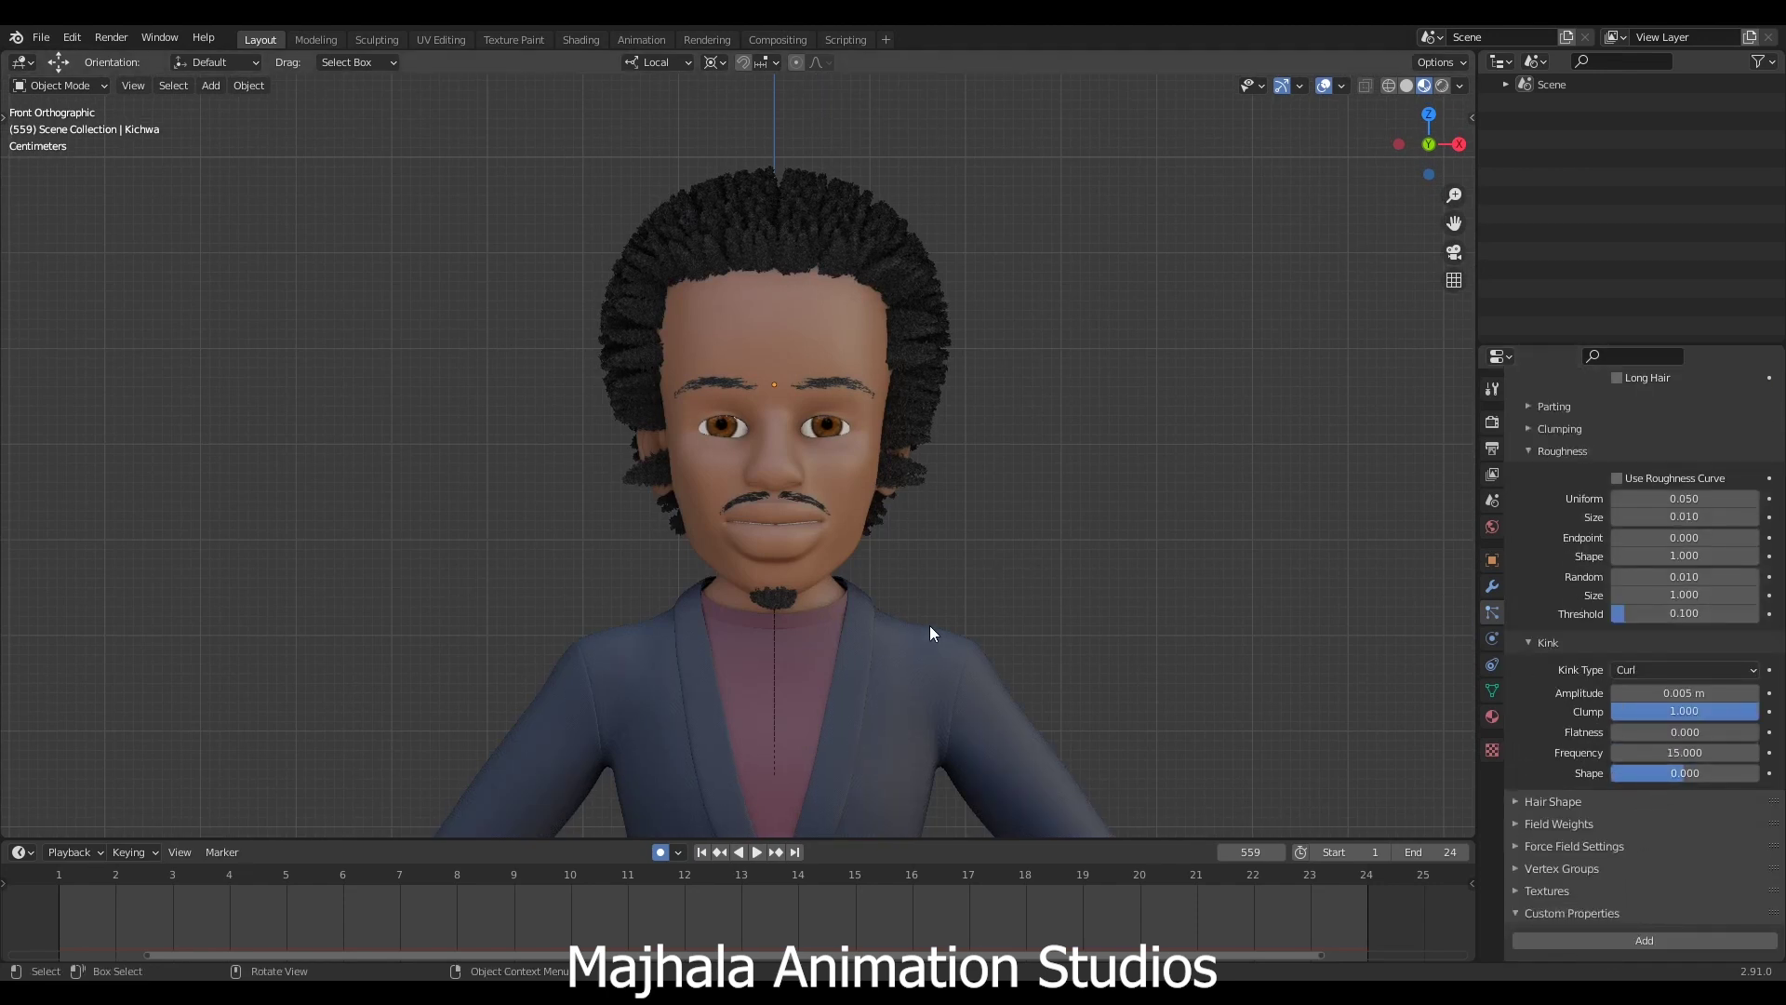
scroll(802, 432, up, 3)
scroll(914, 690, up, 2)
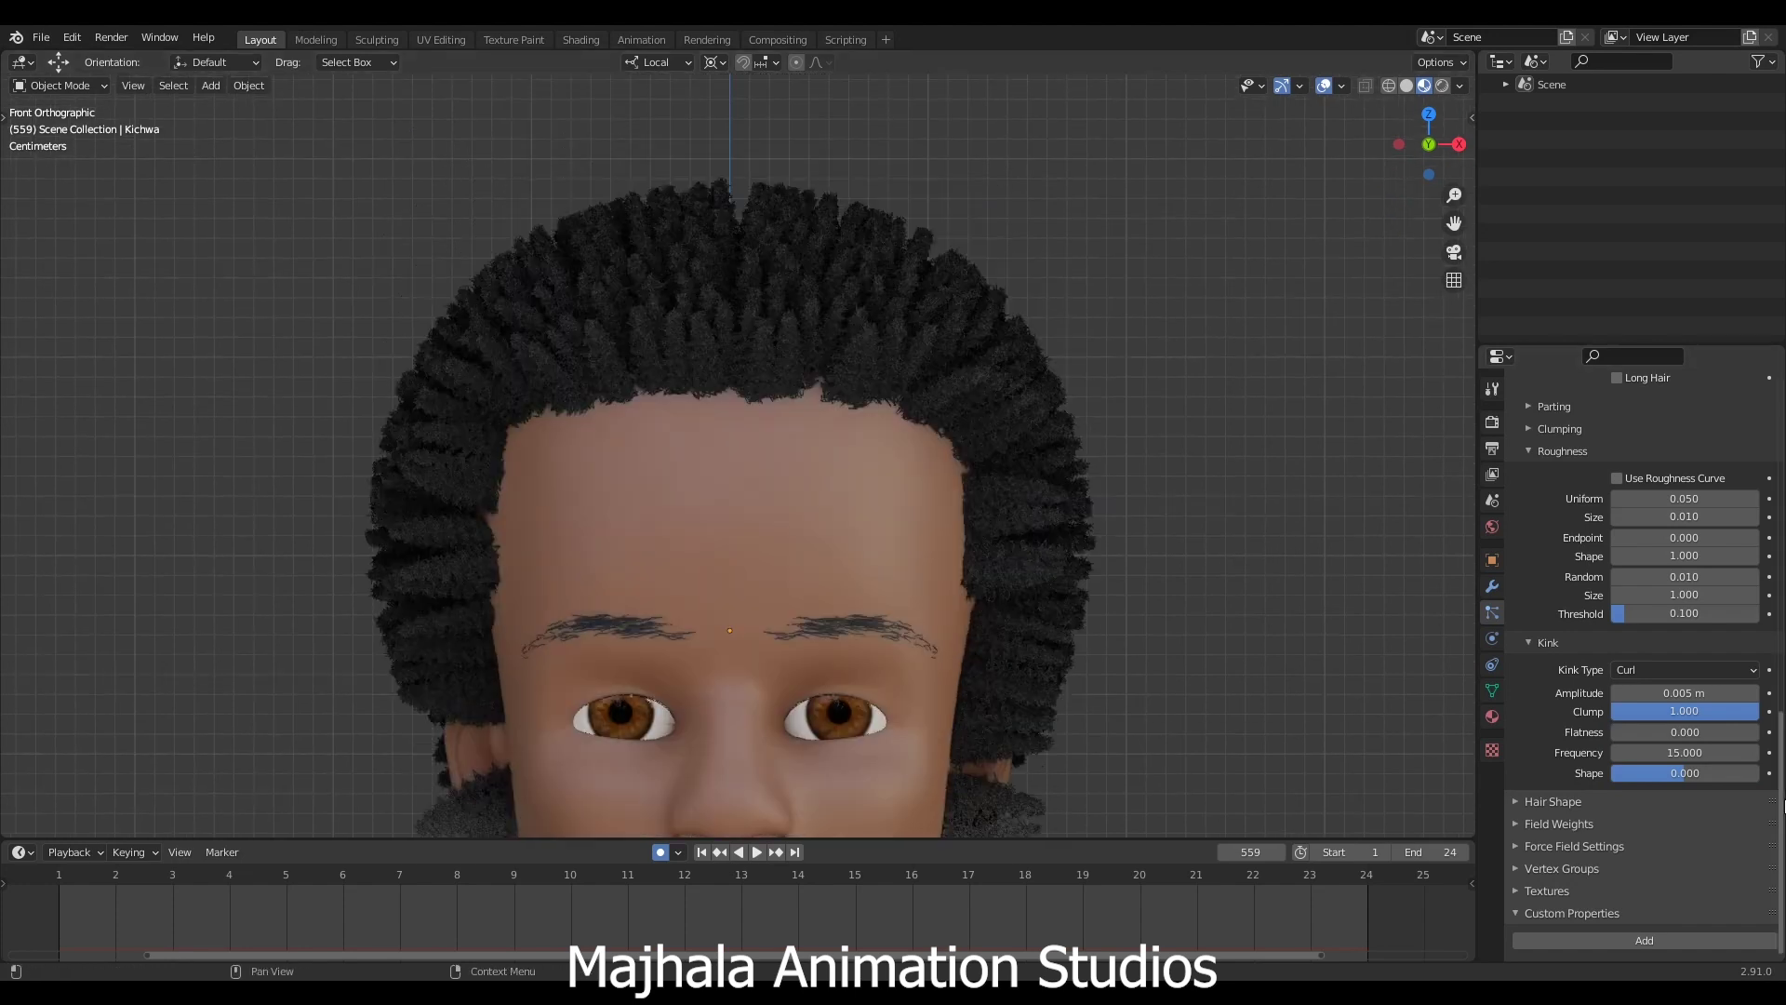
click(1695, 712)
text(0)
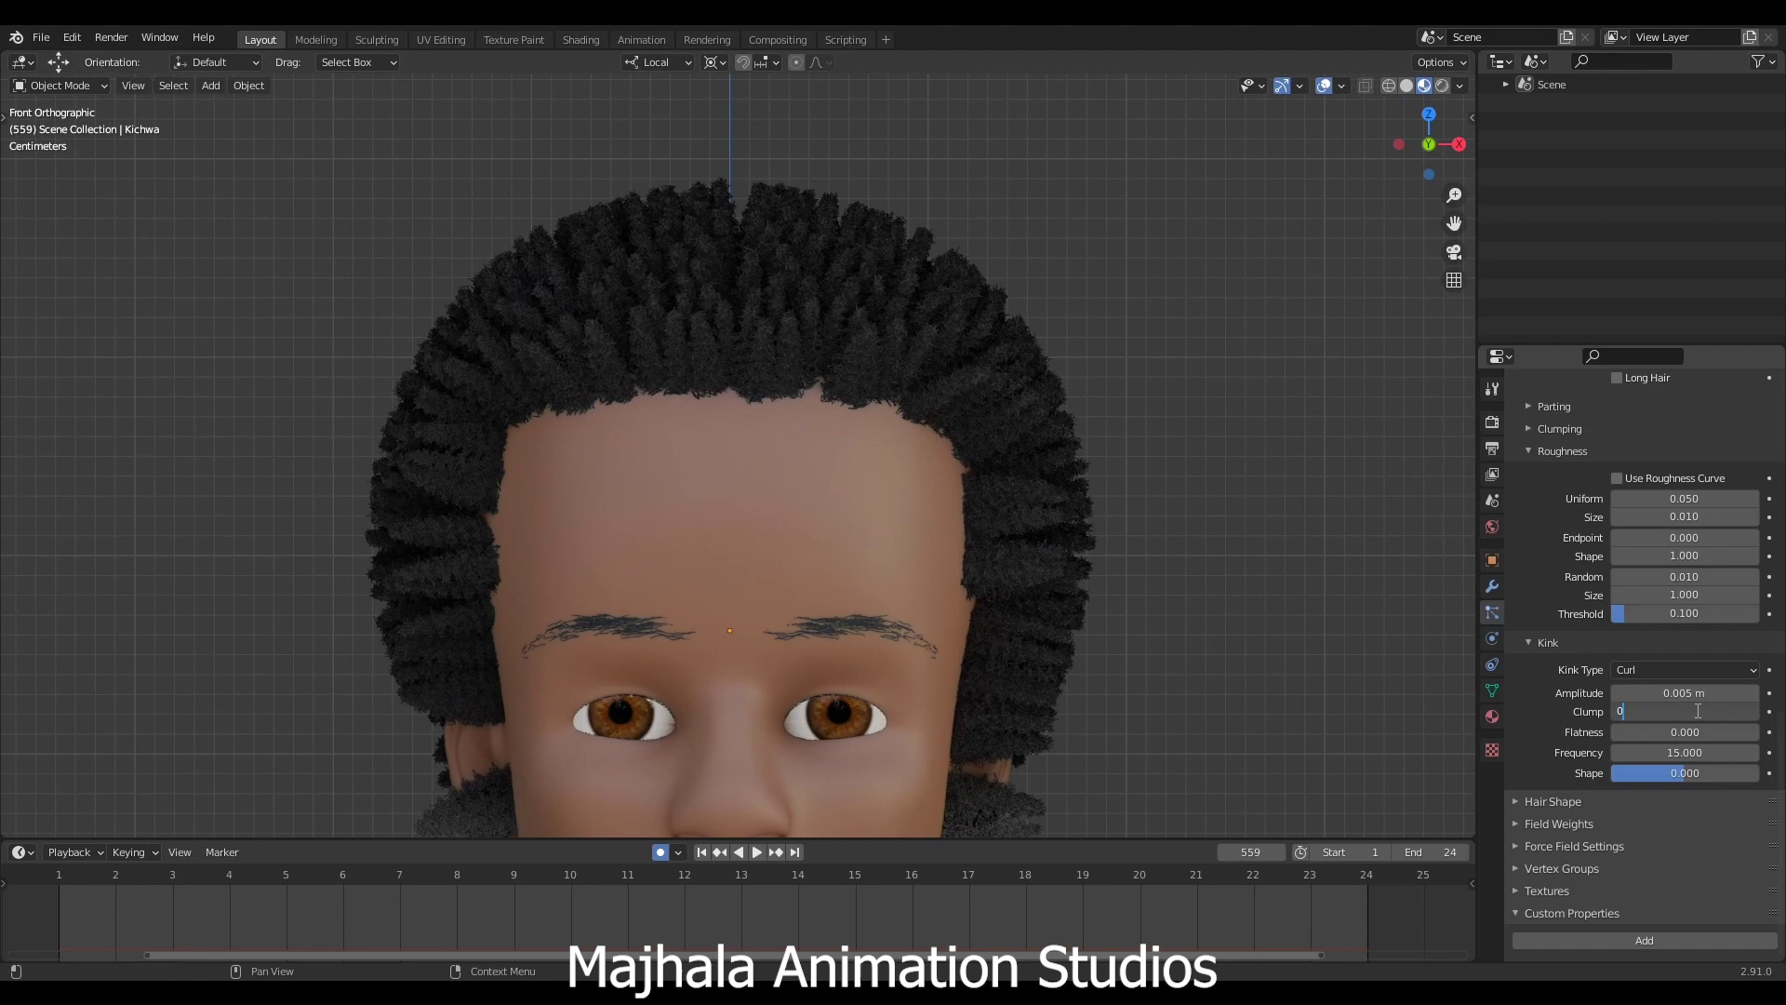
key(Return)
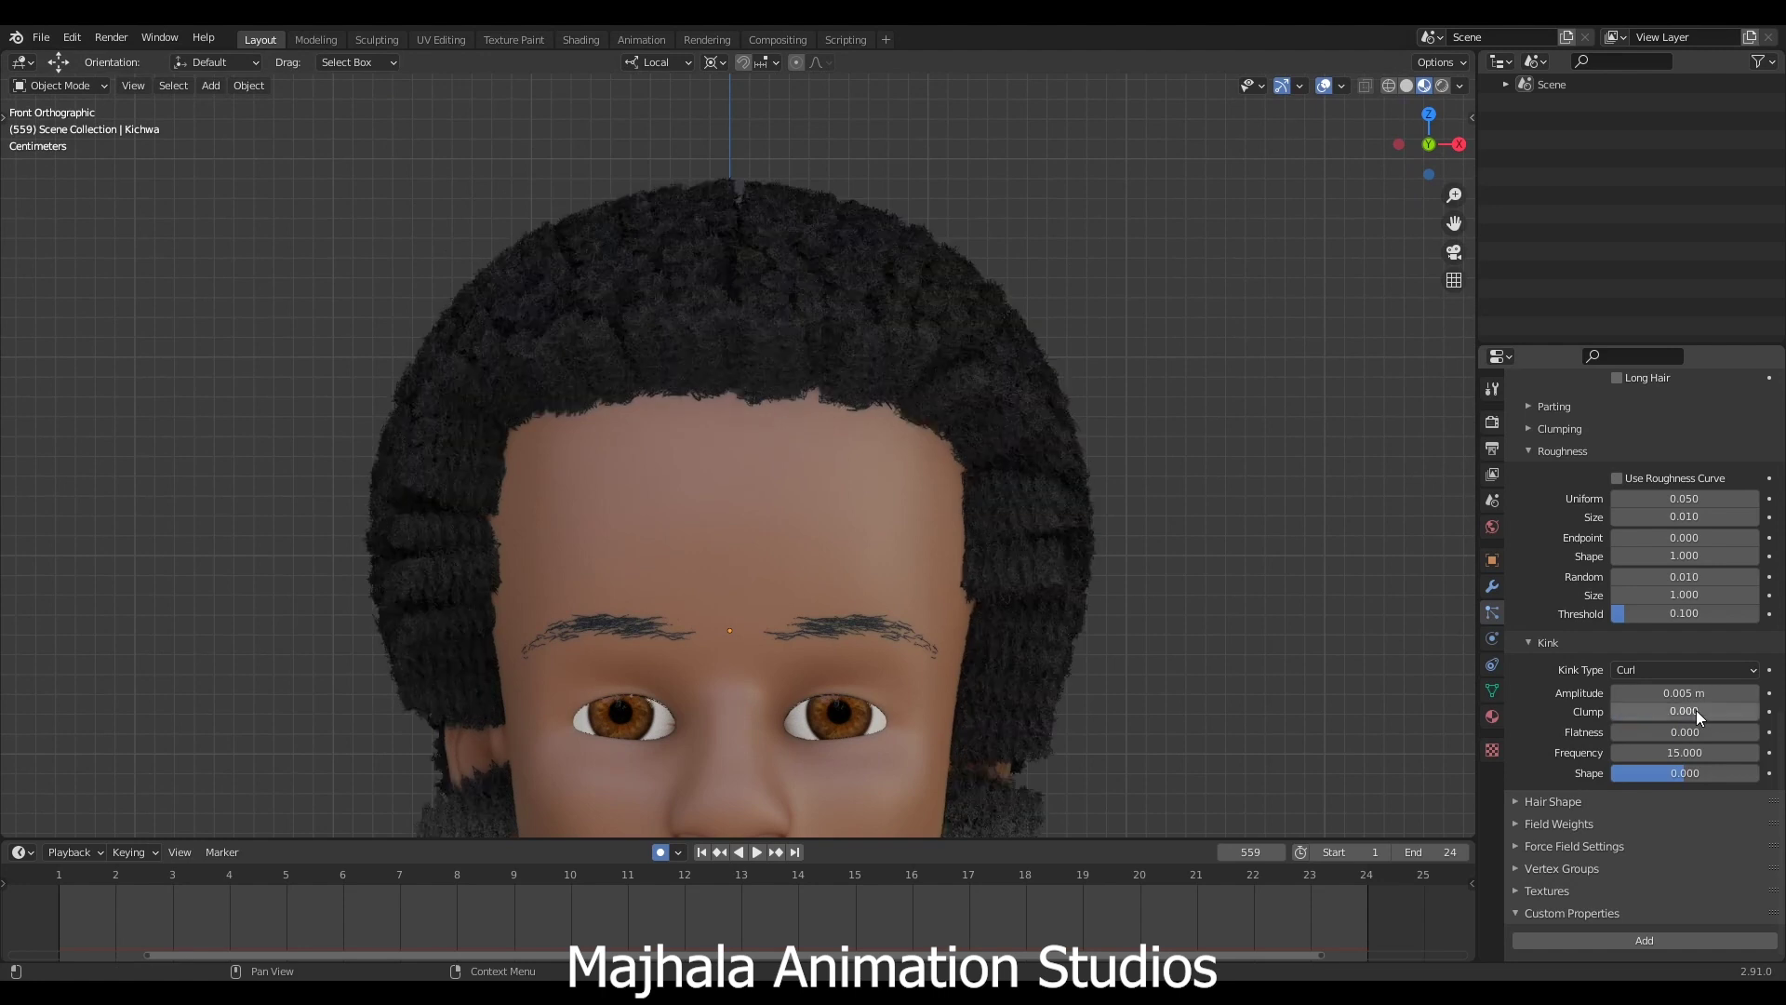
click(1695, 711)
text(1)
key(Return)
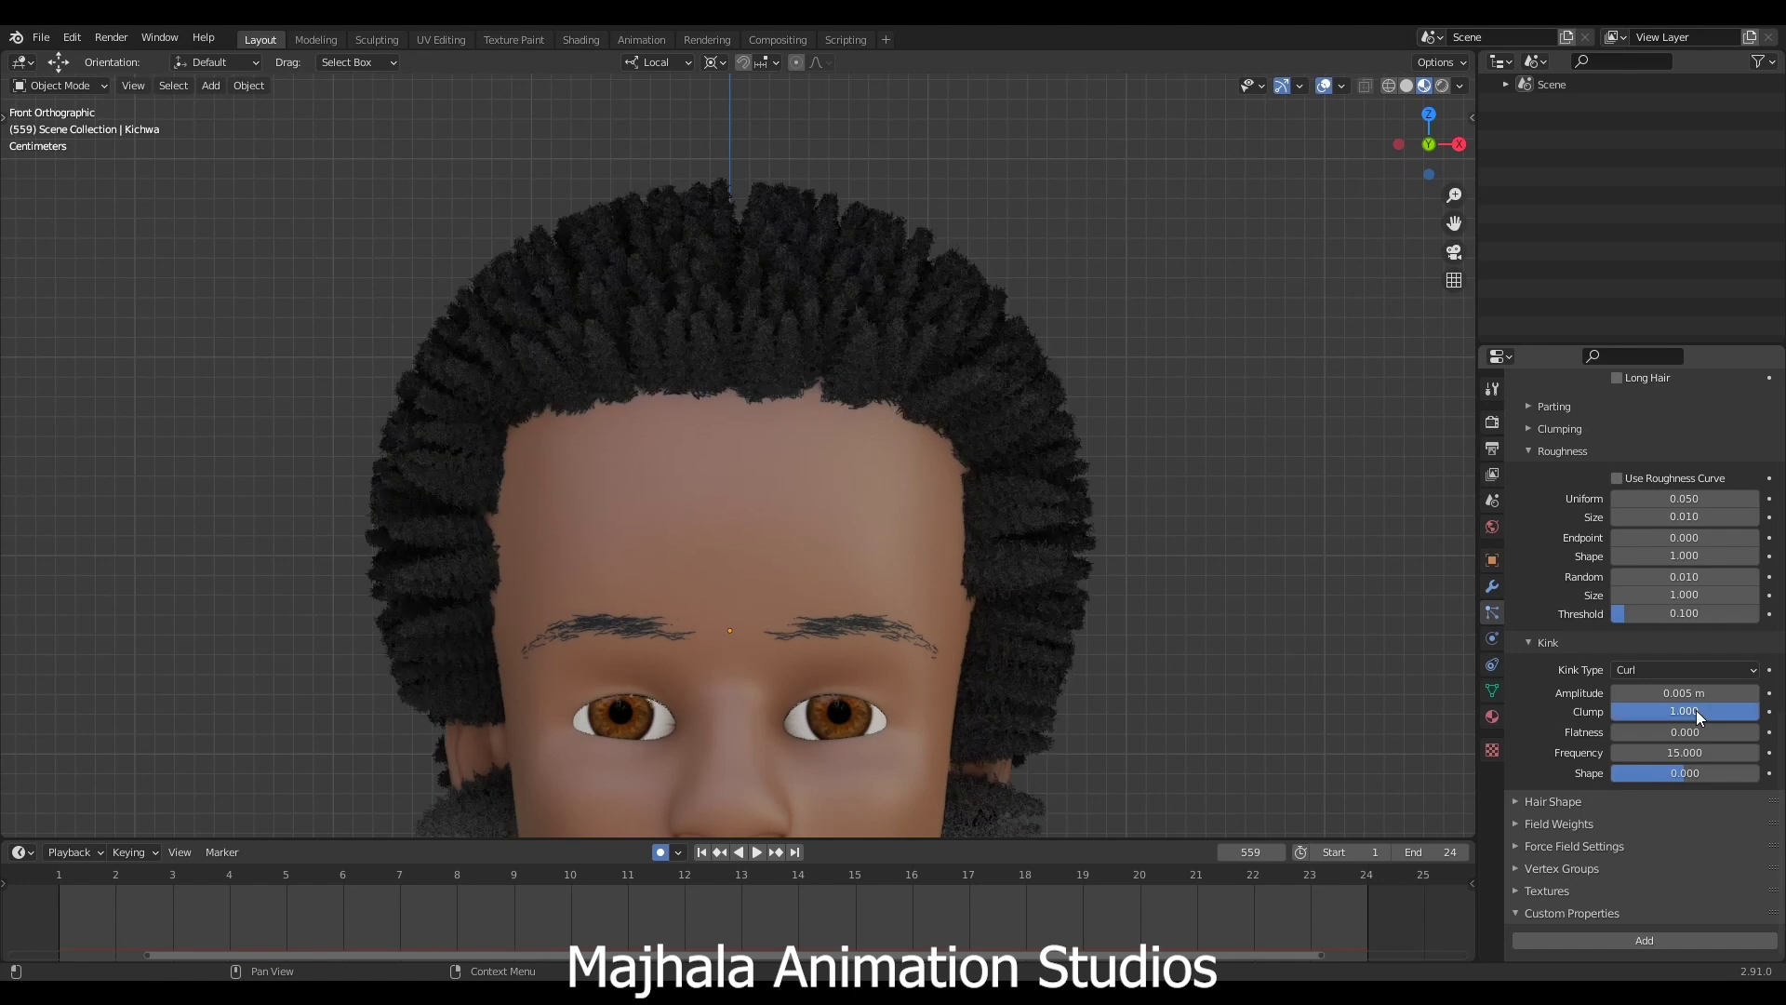
Examine the clumped hairstyle up close and from a distance in the front and right side views, ending on the front hairline.
scroll(533, 526, up, 4)
scroll(695, 573, down, 5)
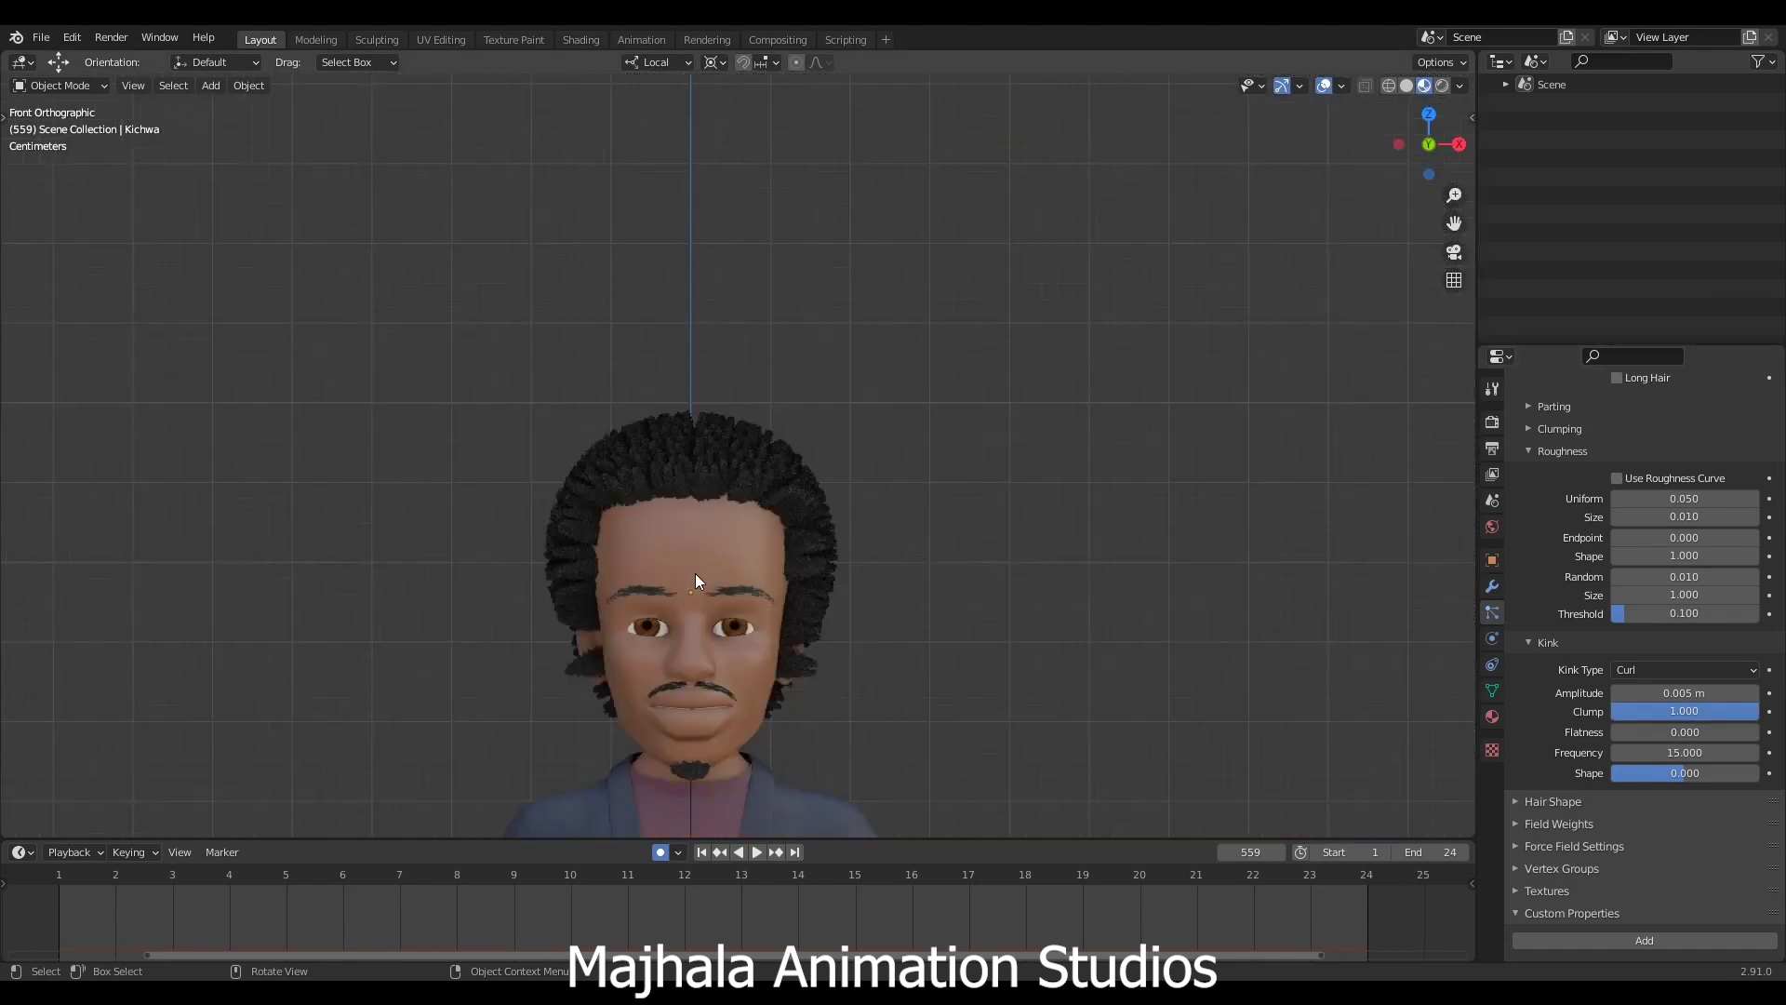
key(KP_3)
scroll(890, 566, up, 5)
scroll(758, 447, down, 5)
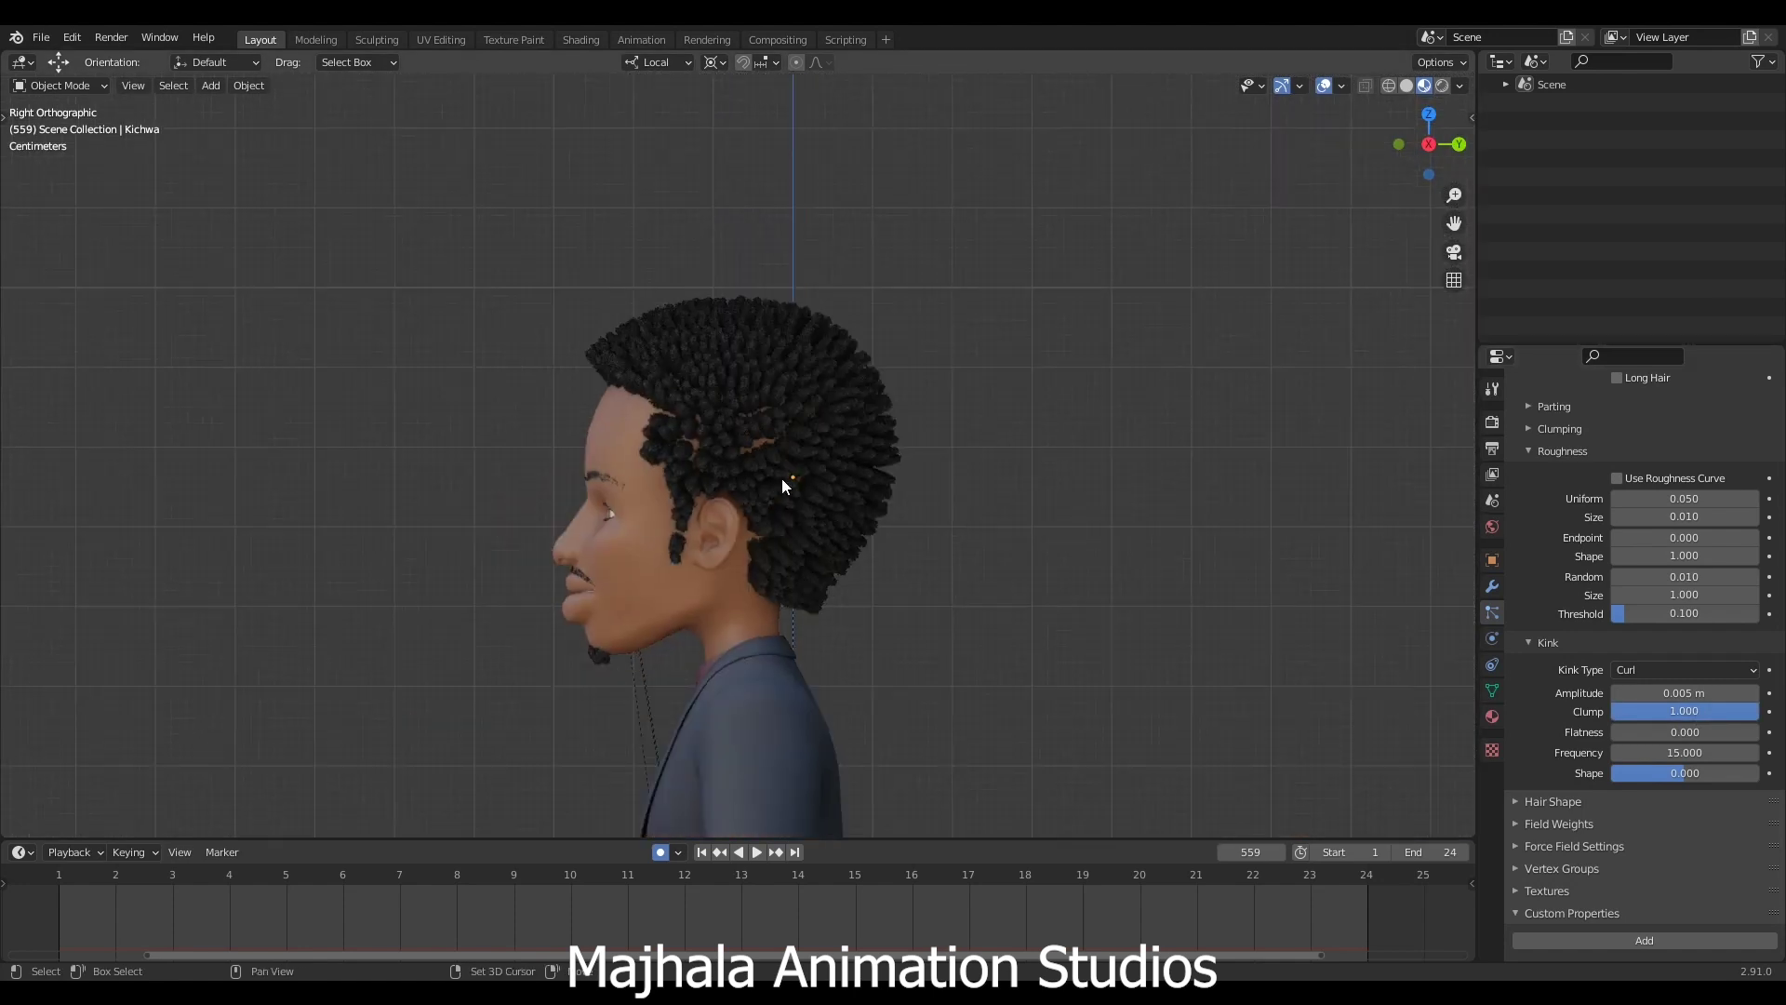
key(KP_1)
scroll(754, 412, up, 5)
scroll(813, 448, down, 4)
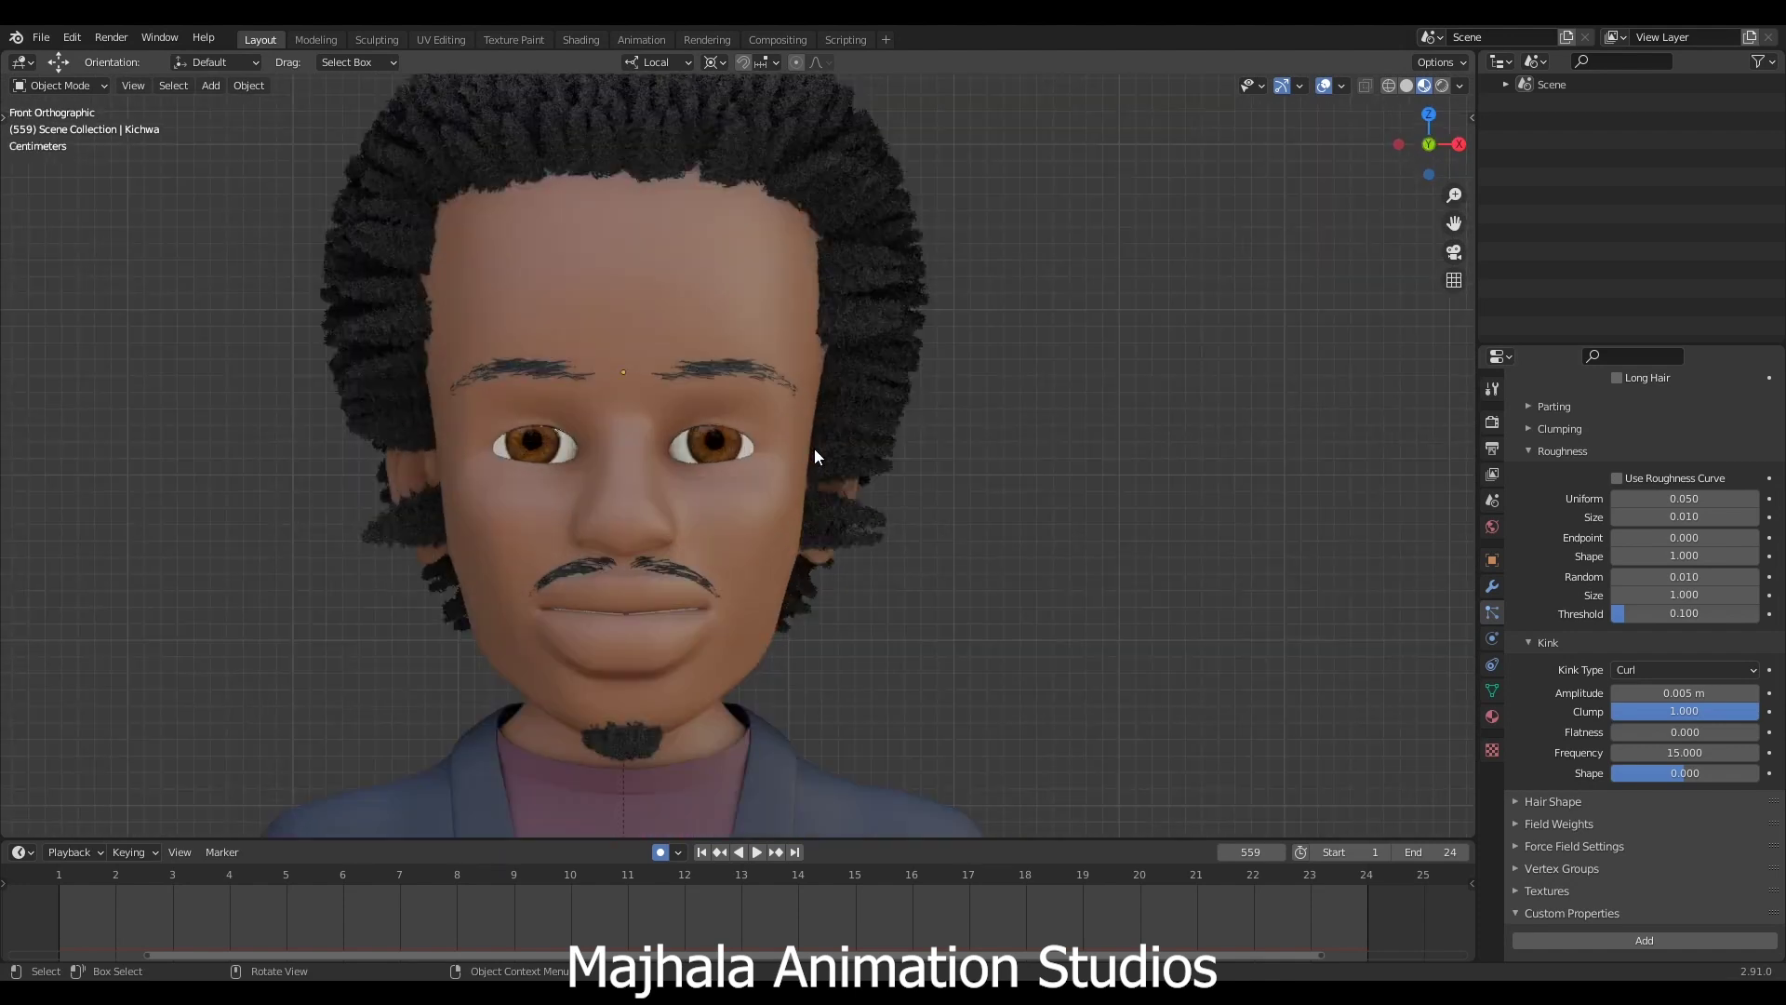
scroll(813, 437, up, 4)
shift+middle_drag(884, 482, 920, 463)
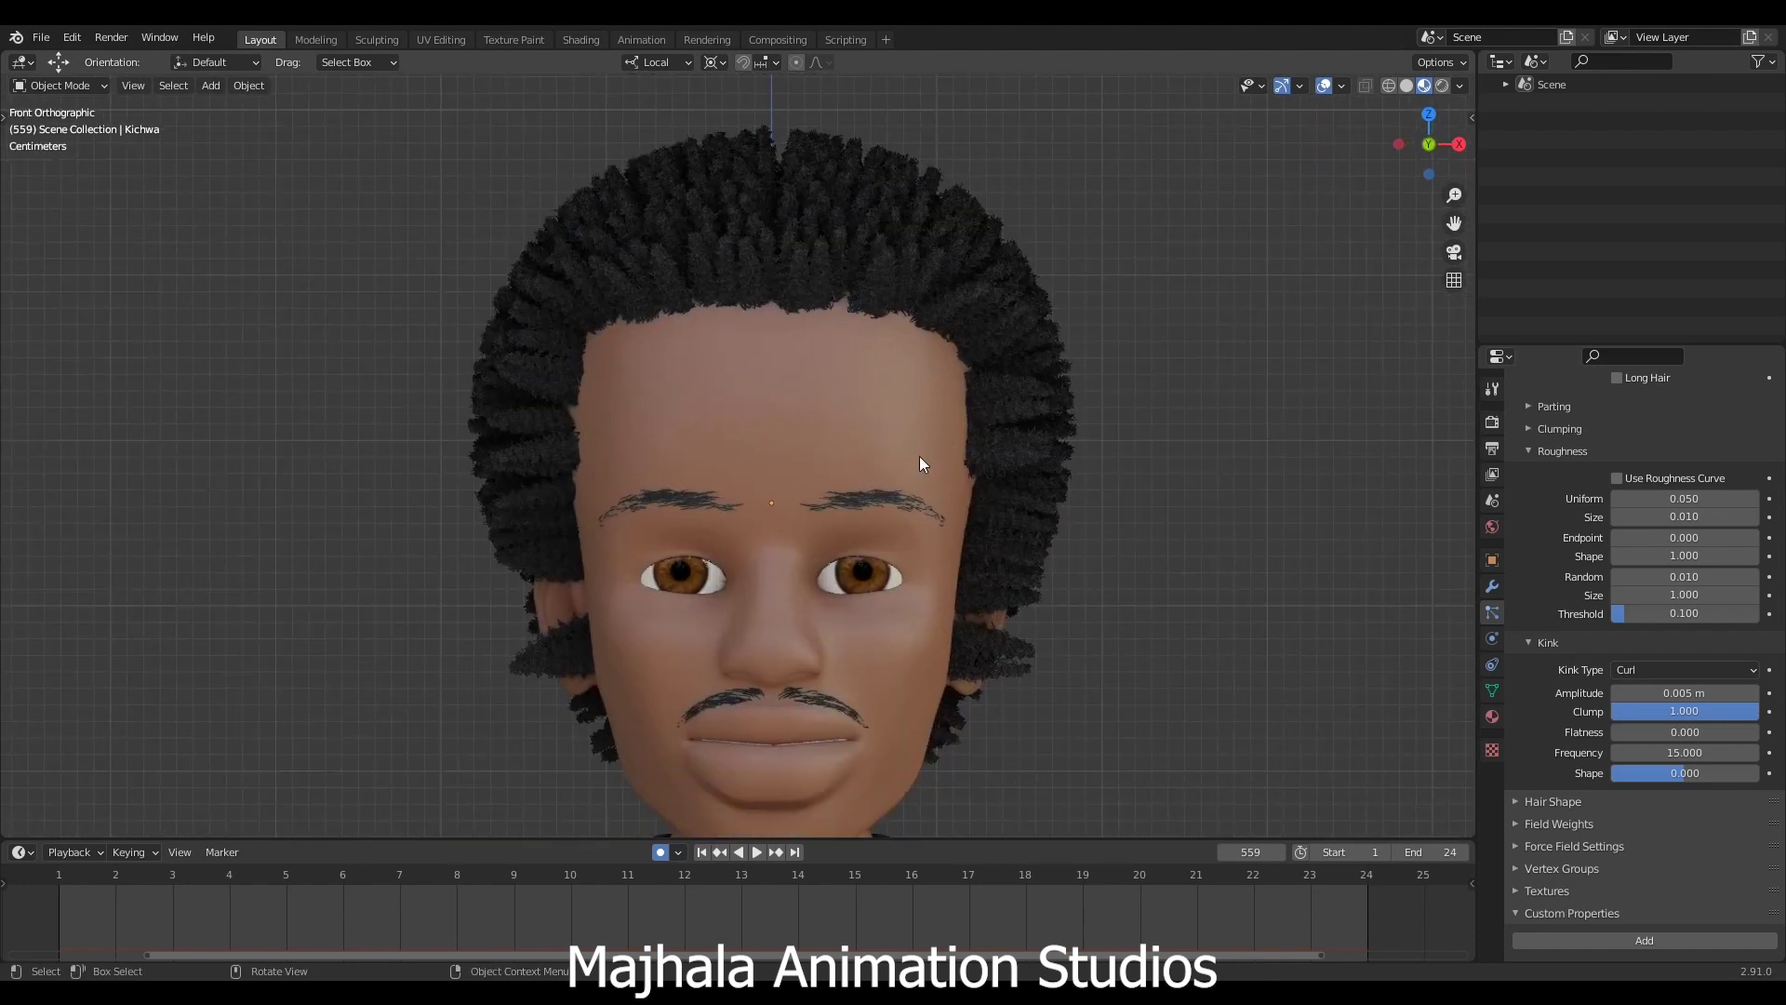
Compare the hairstyle's side profile with its front view and finish on the whole head in the right side view.
scroll(904, 457, down, 5)
key(KP_3)
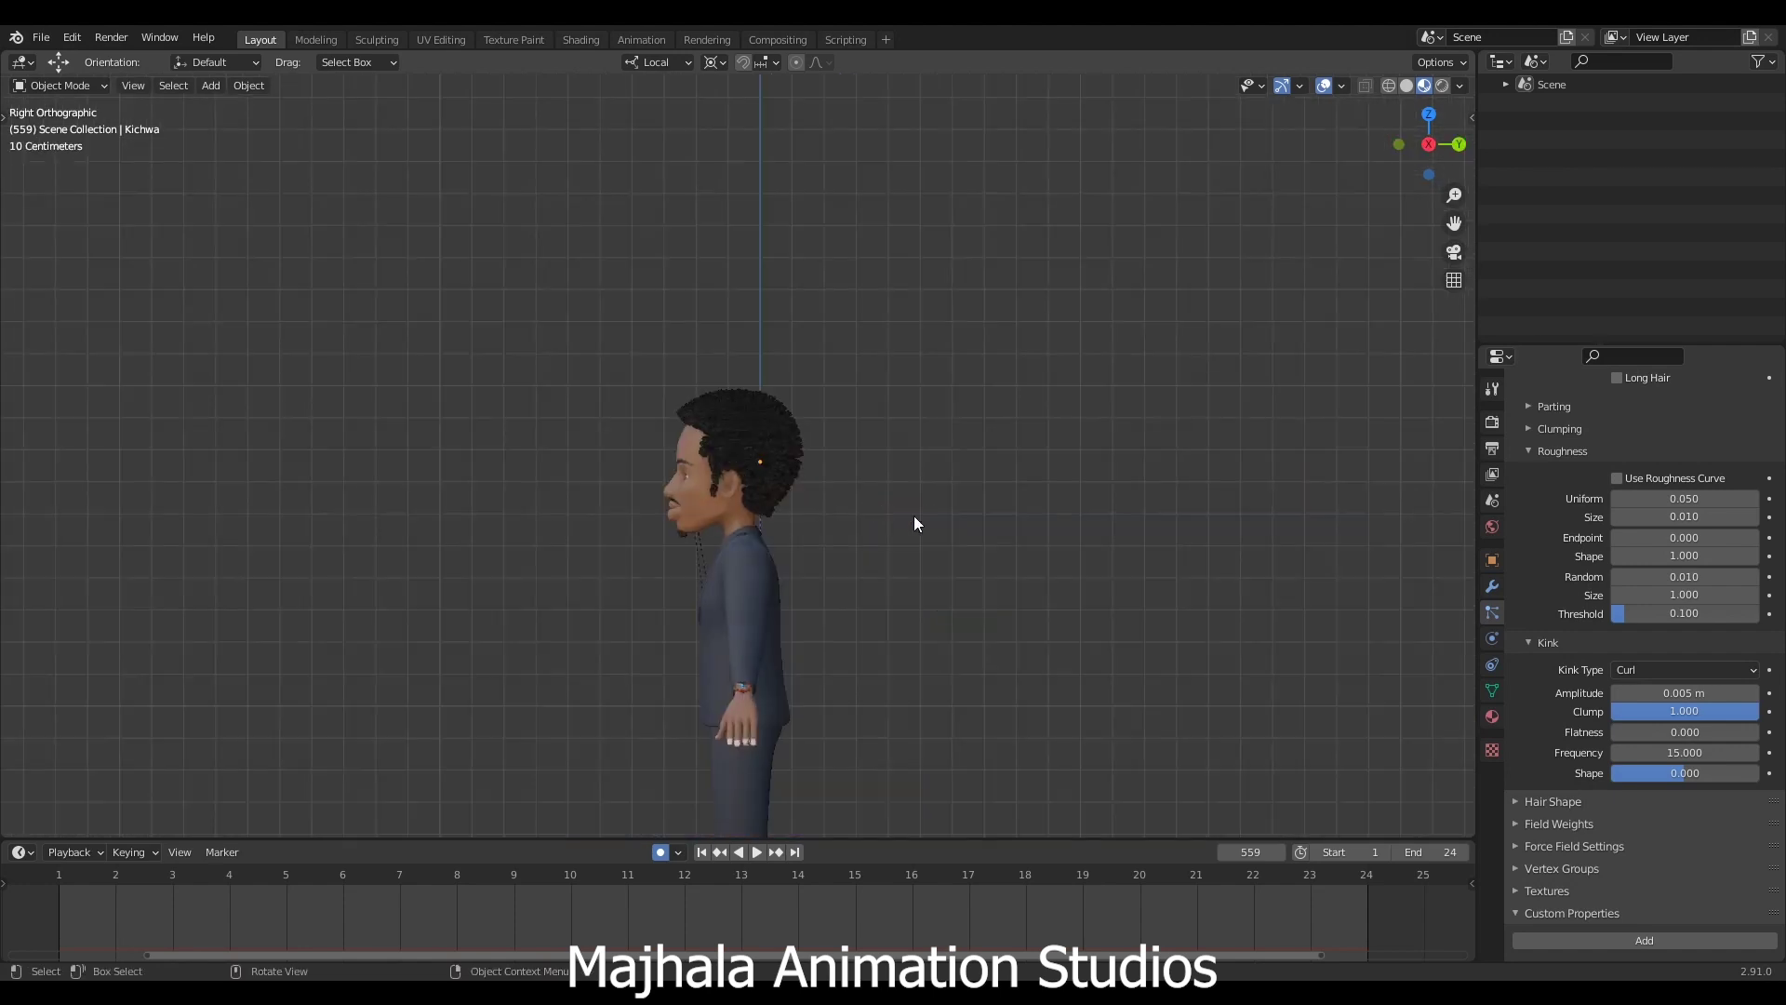
scroll(821, 482, up, 5)
ctrl+scroll(707, 521, up, 5)
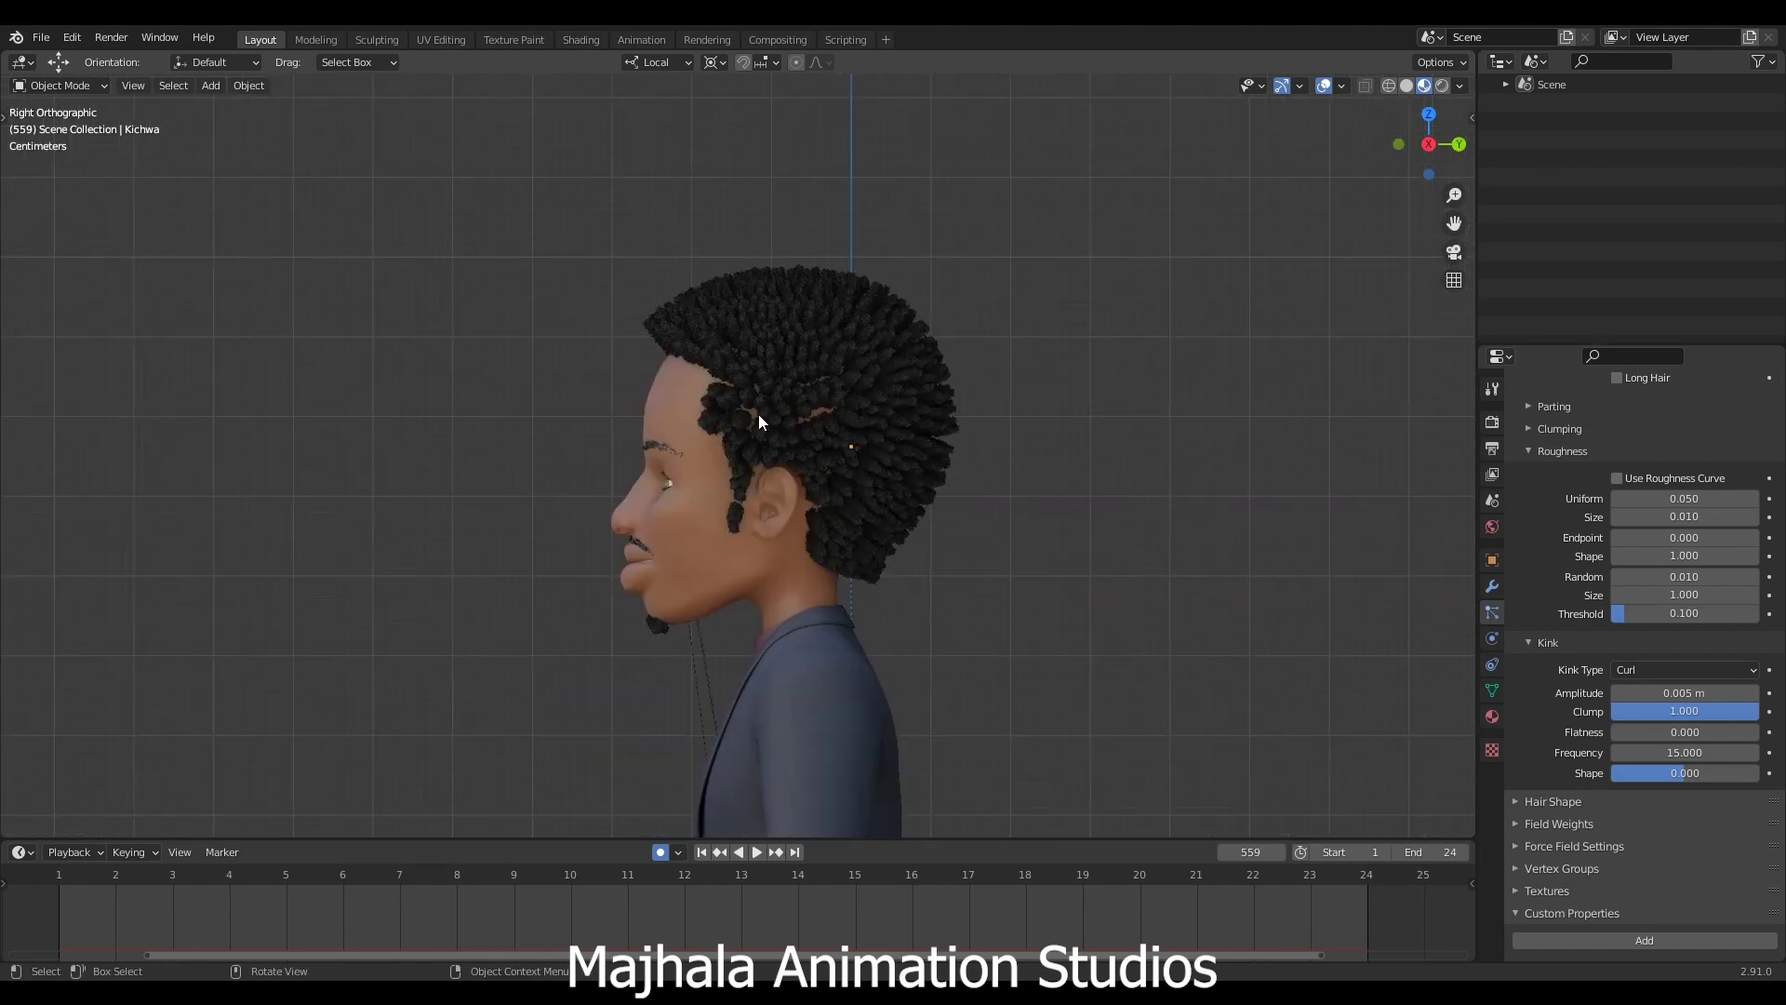
key(KP_1)
scroll(1197, 394, up, 3)
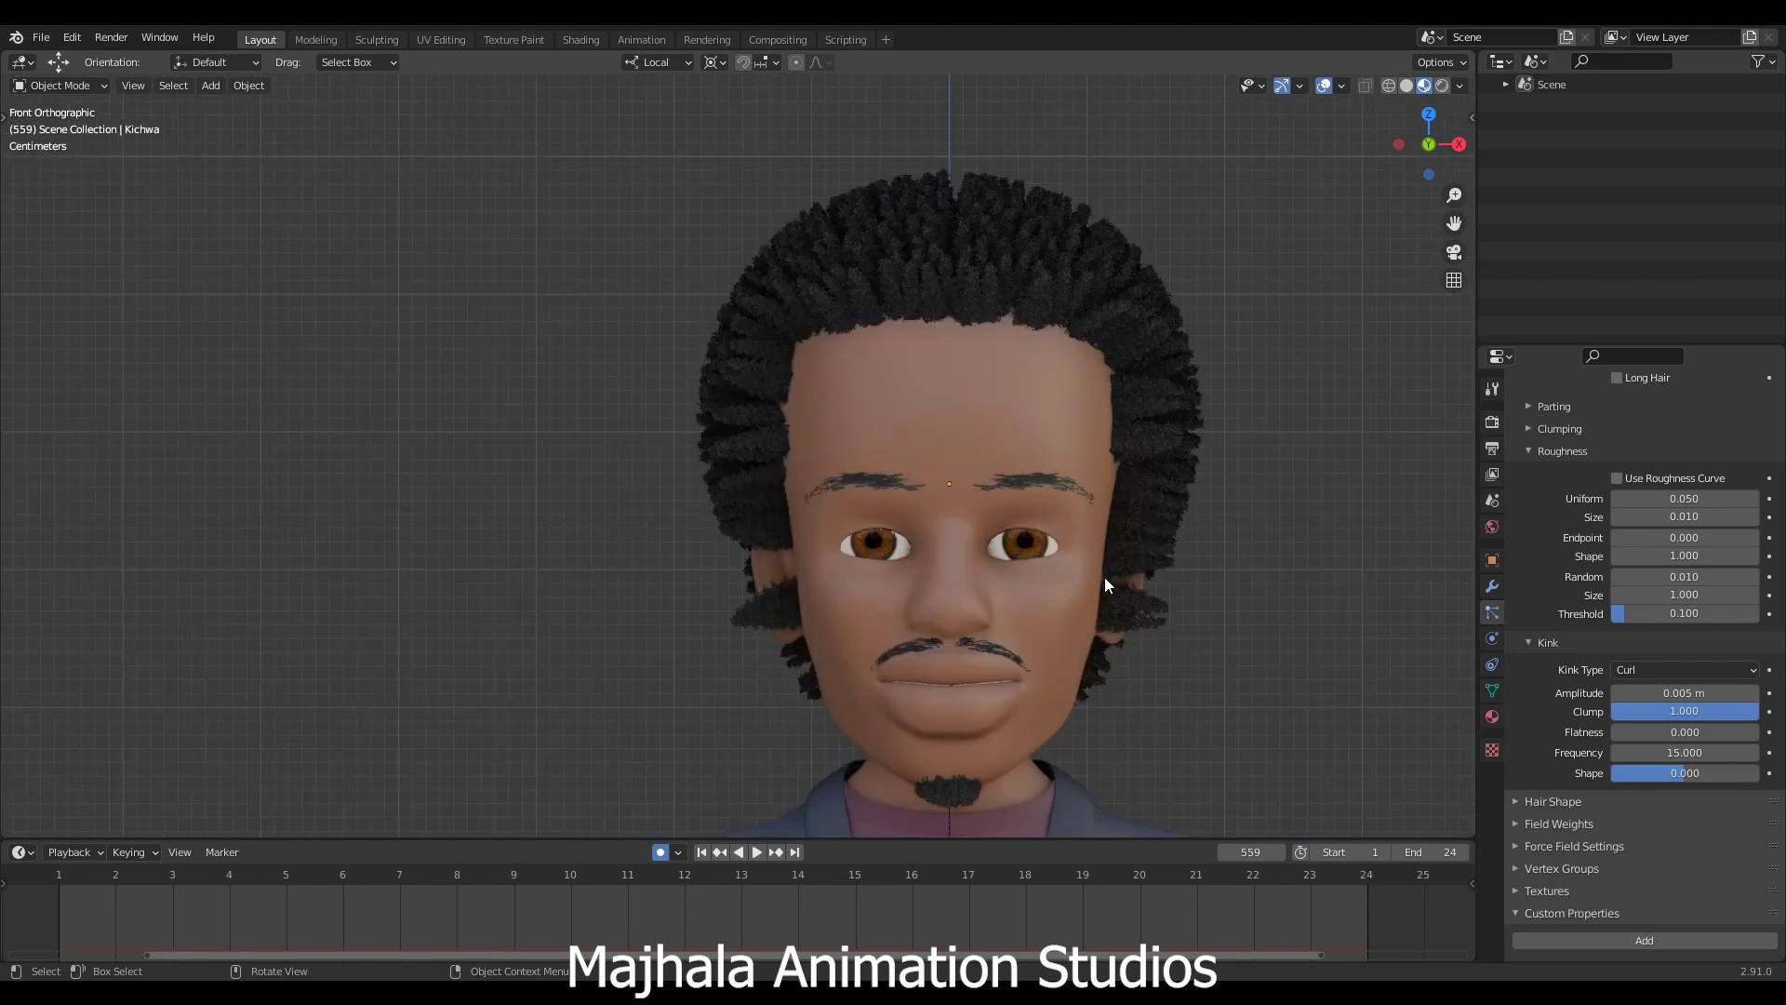
key(KP_3)
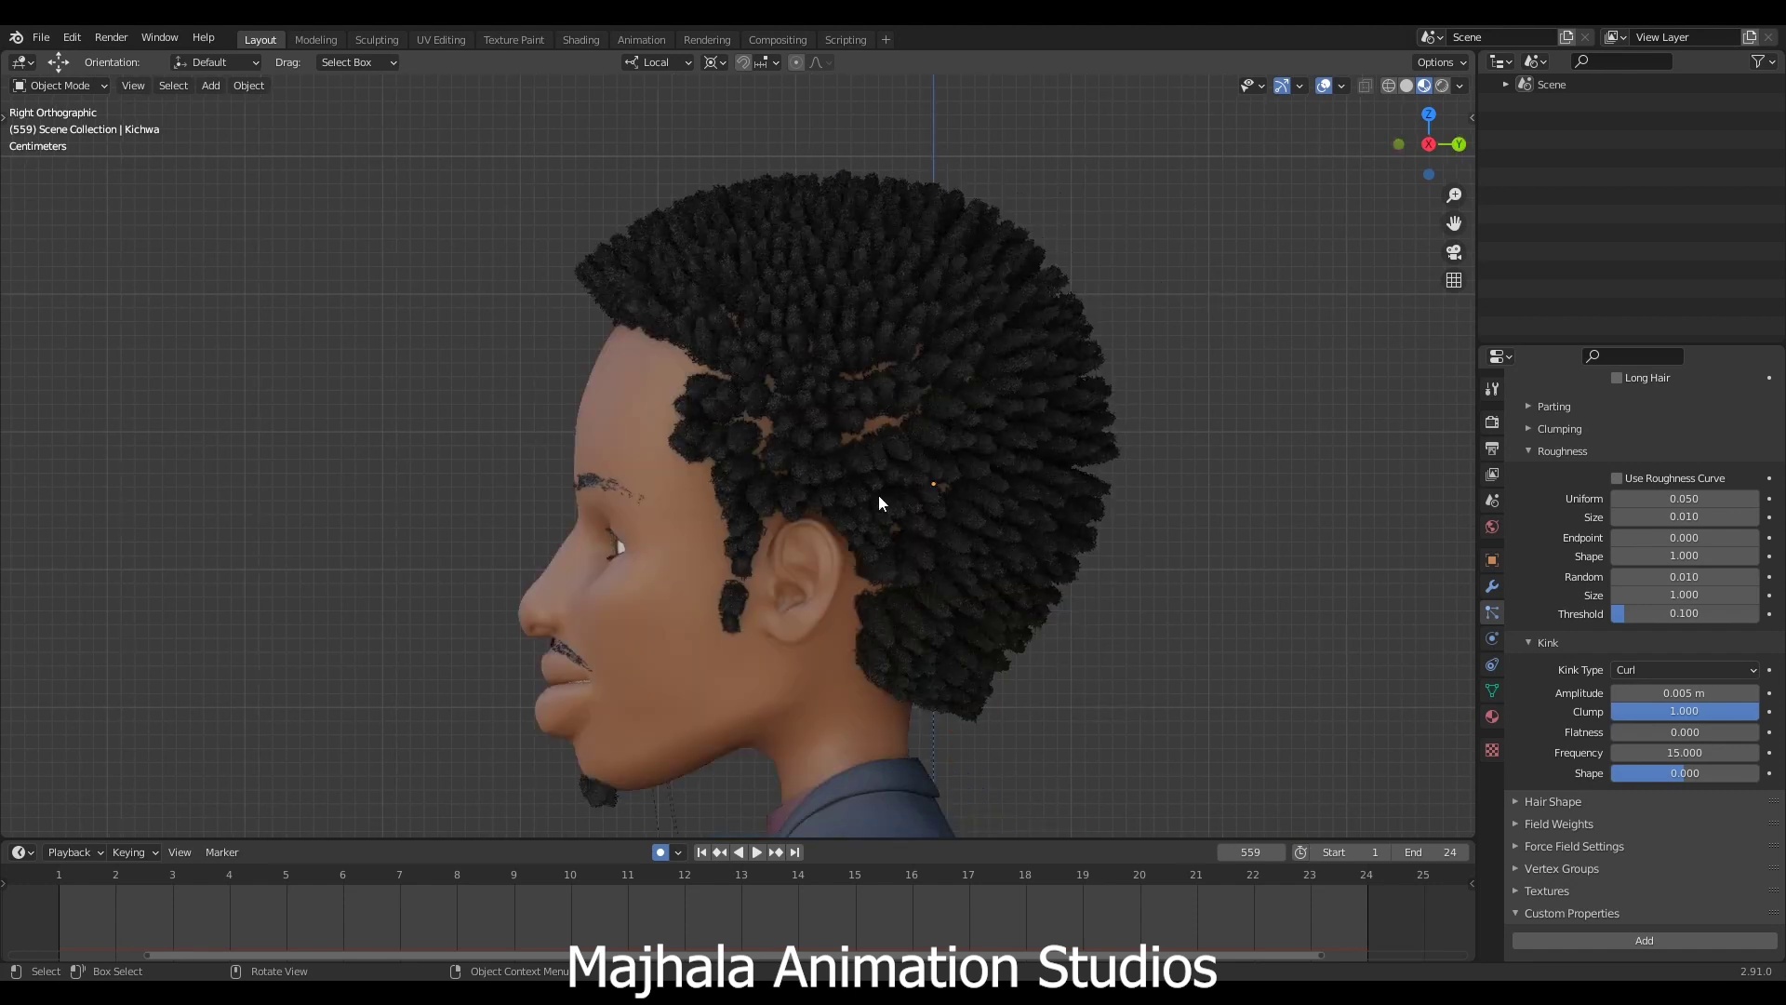
scroll(879, 498, down, 1)
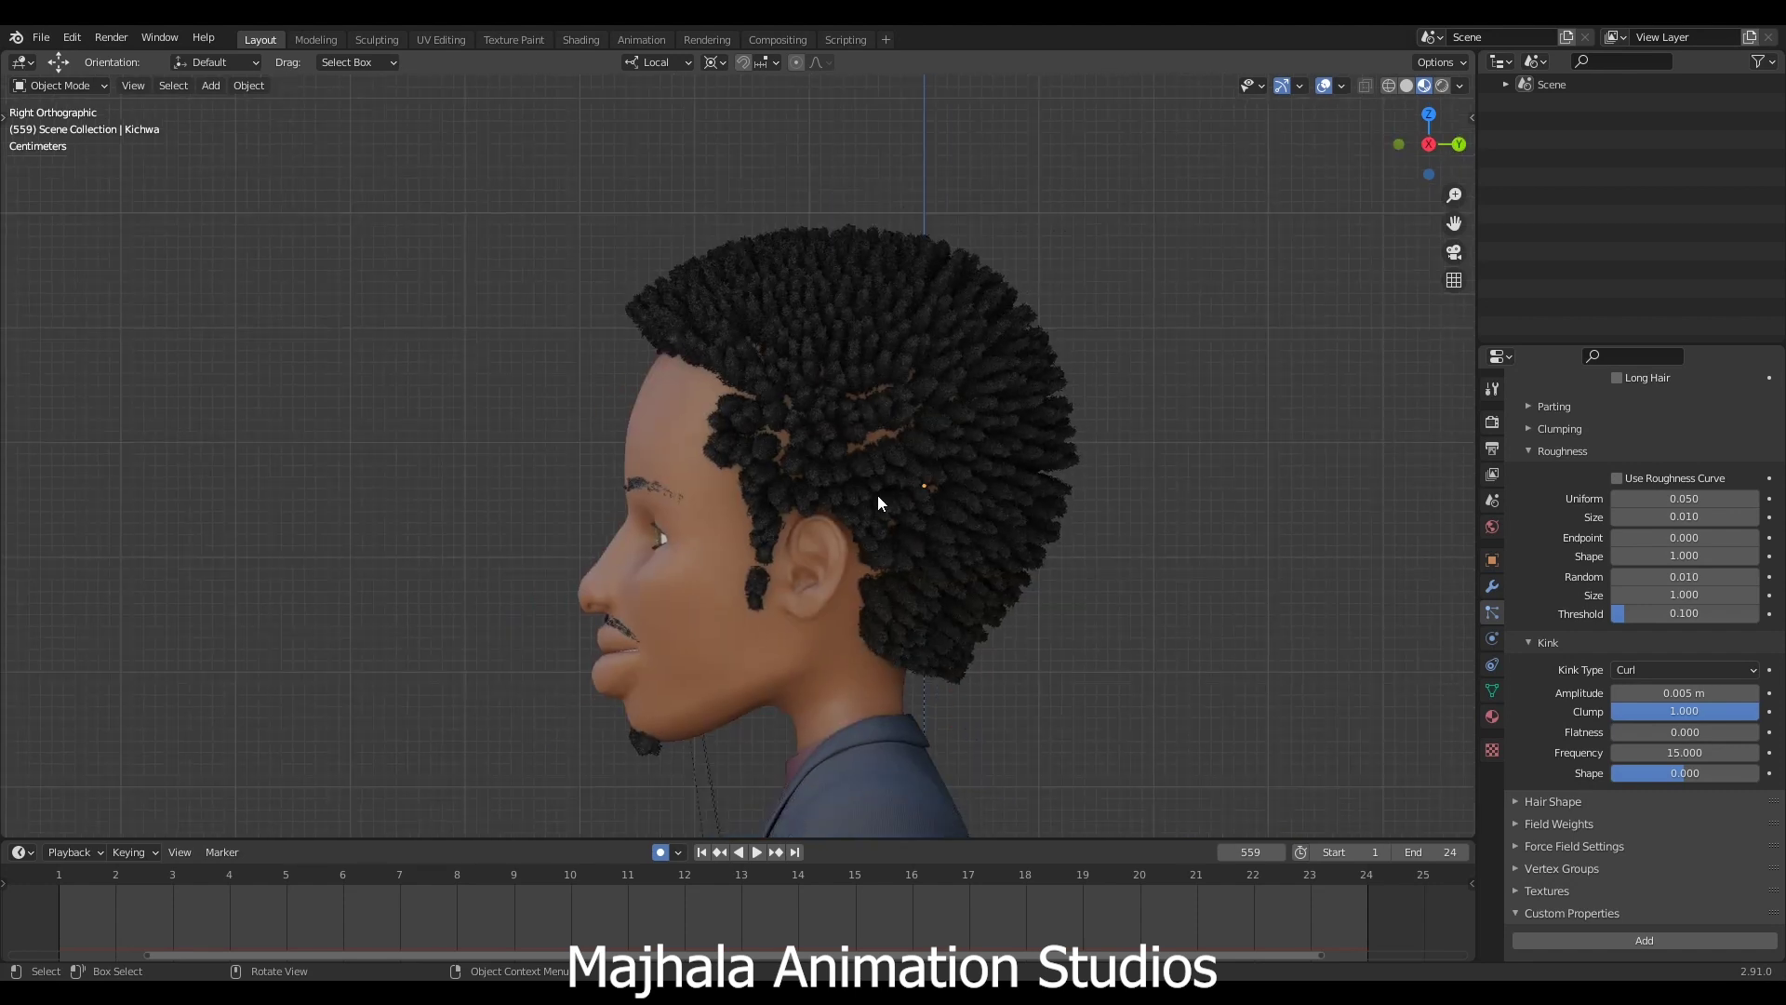